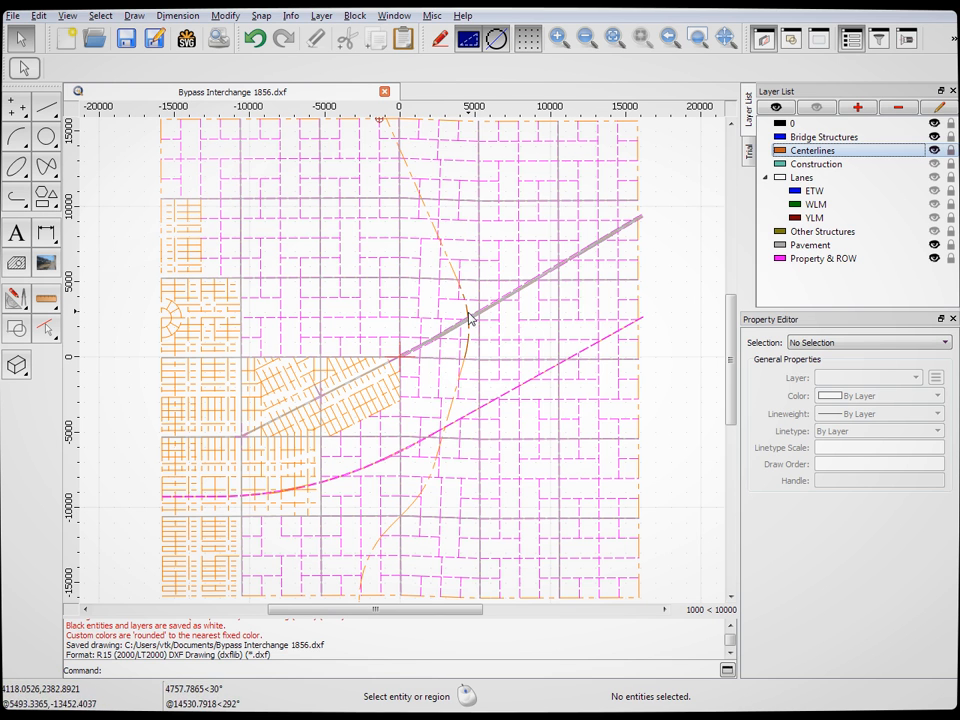
Examine the pavement, centerlines and right-of-way lines at the intersections along the diagonal highway
scroll(478, 321, up, 15)
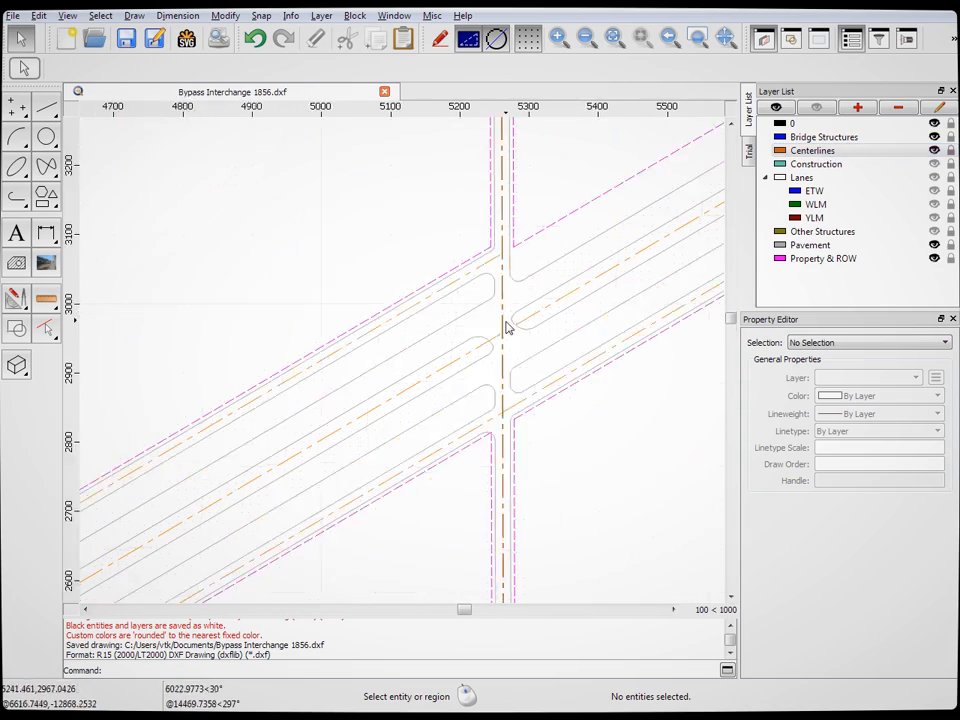
scroll(535, 315, down, 8)
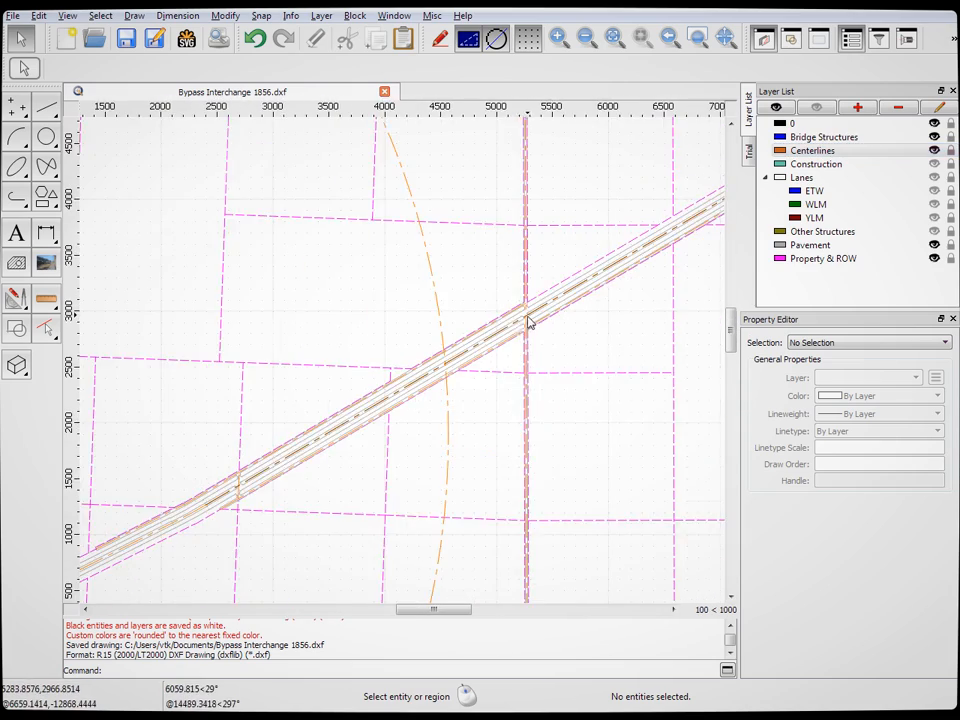
scroll(304, 422, up, 7)
scroll(313, 413, down, 9)
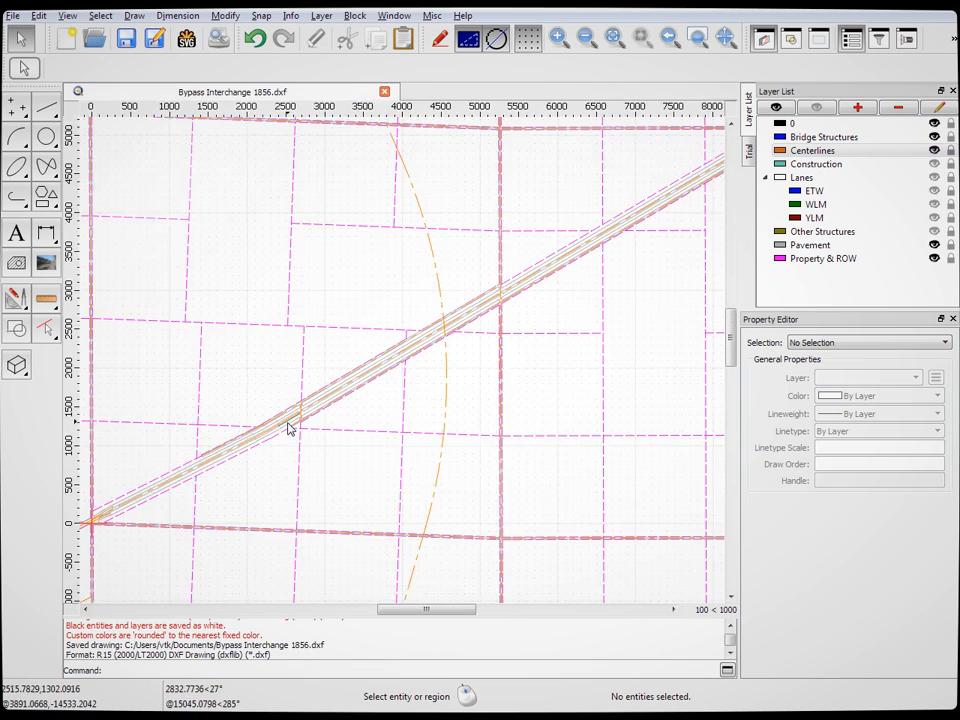
scroll(288, 427, down, 6)
scroll(237, 462, up, 6)
scroll(326, 450, up, 8)
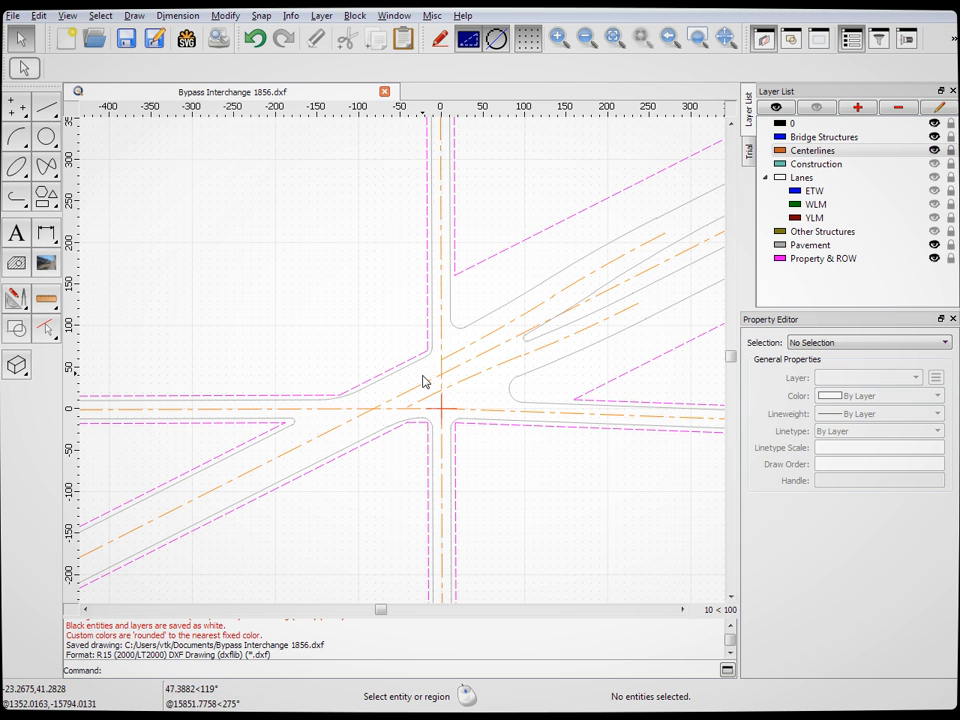
scroll(424, 381, down, 4)
scroll(424, 381, down, 8)
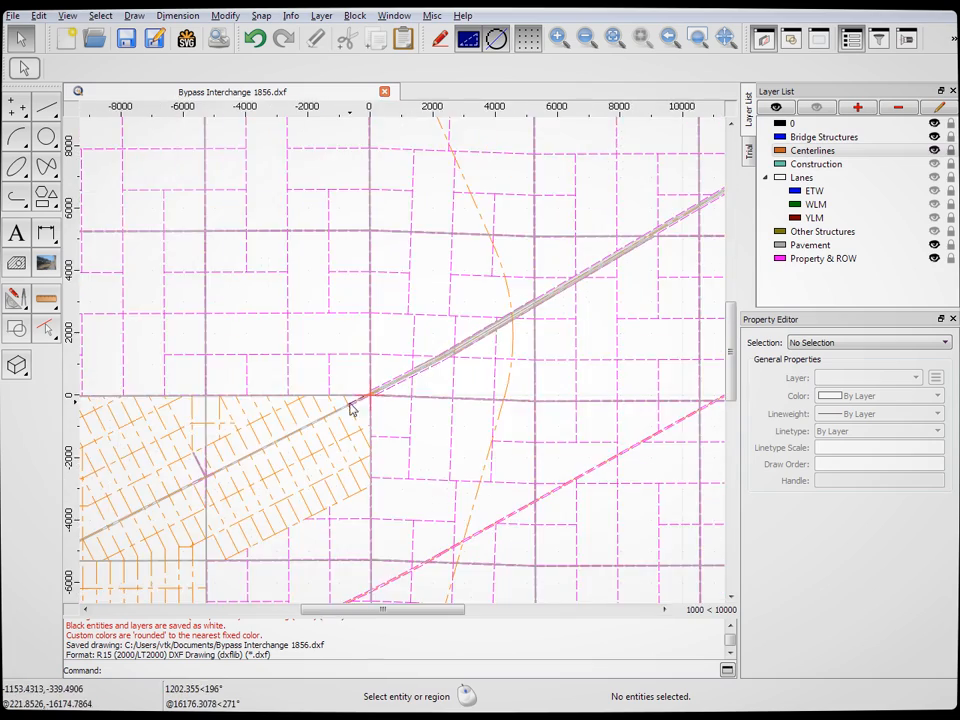
scroll(557, 318, up, 5)
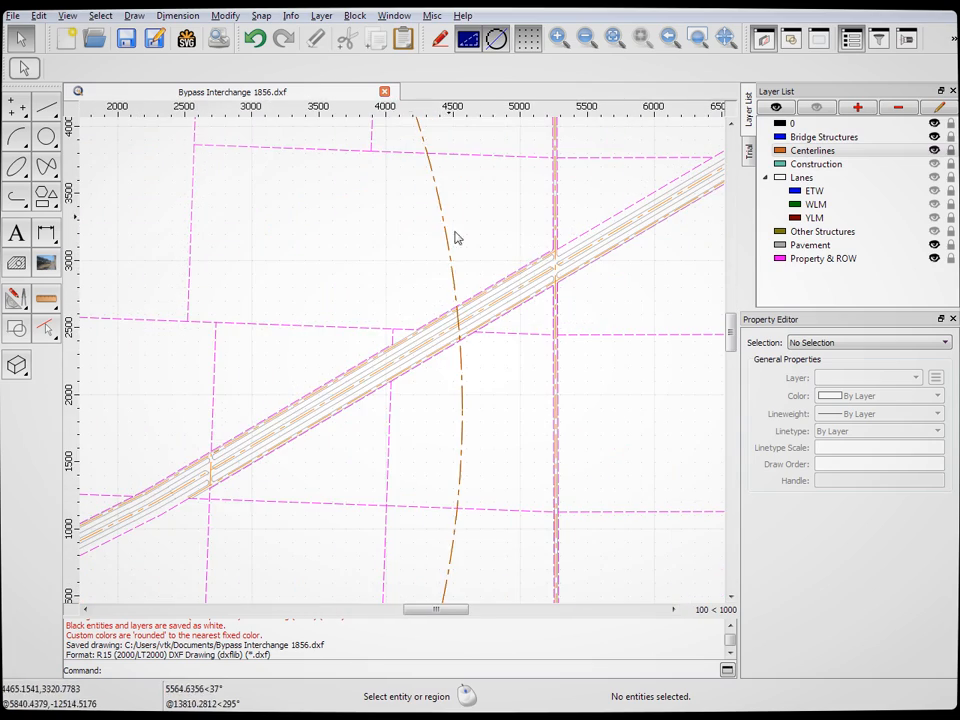
Examine the route of the curved bypass centerline and the area where it crosses the diagonal highway
scroll(487, 273, down, 6)
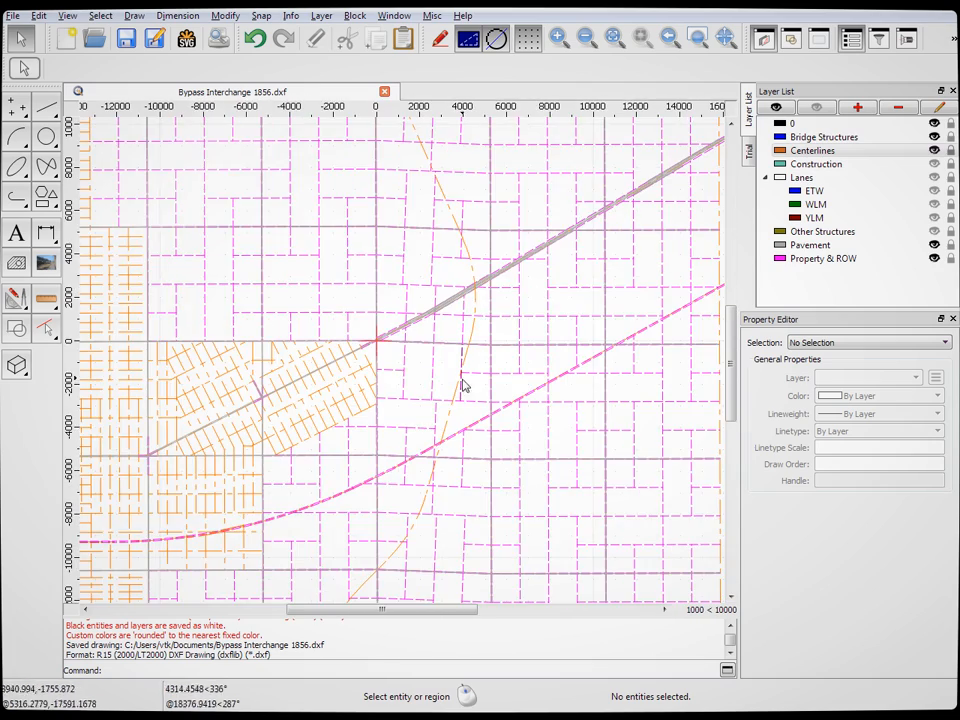
scroll(470, 375, down, 3)
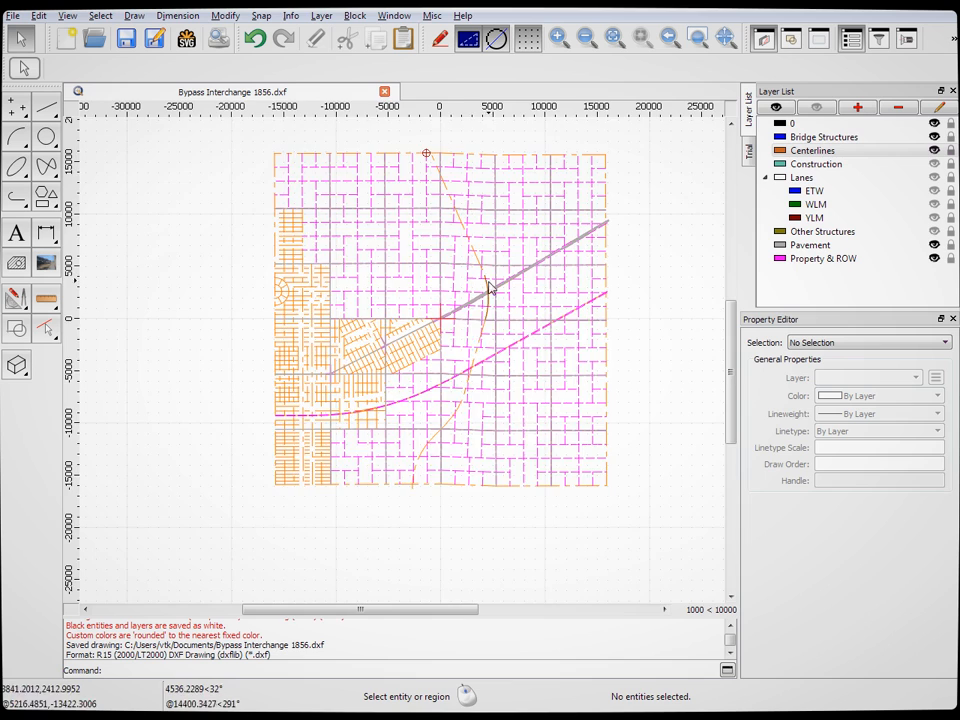
scroll(481, 314, up, 5)
scroll(481, 314, up, 5)
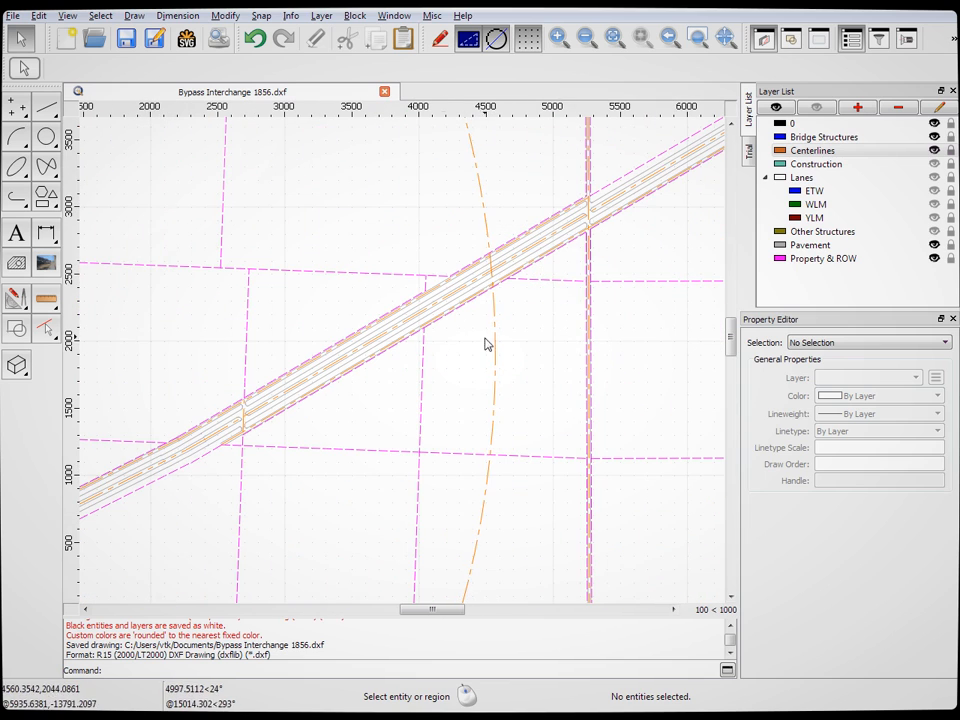
scroll(489, 381, down, 3)
scroll(386, 401, up, 2)
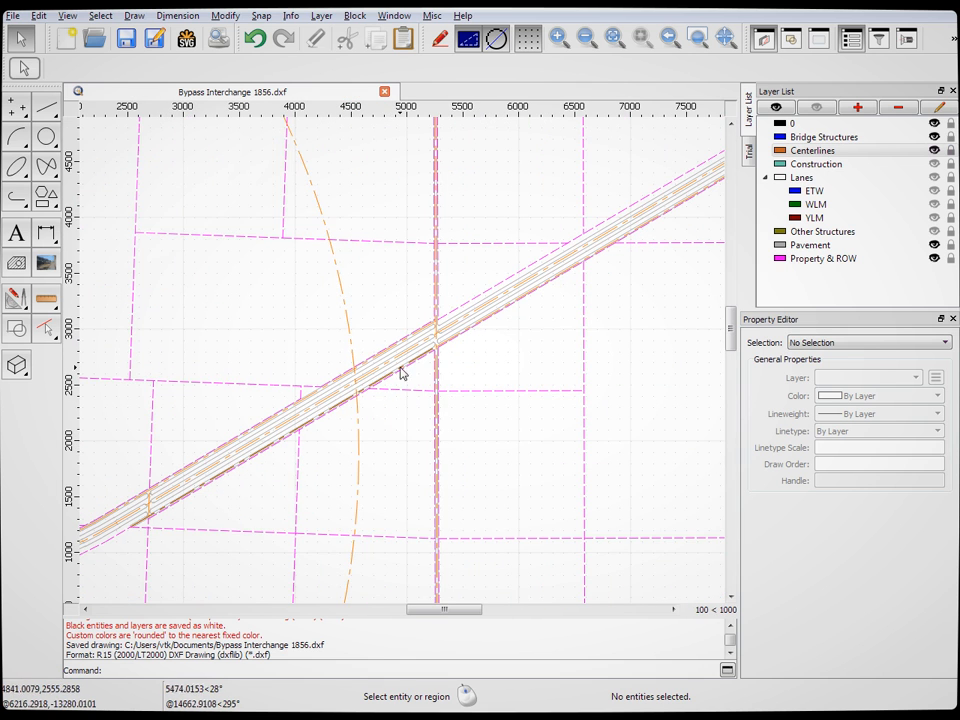
scroll(456, 324, down, 6)
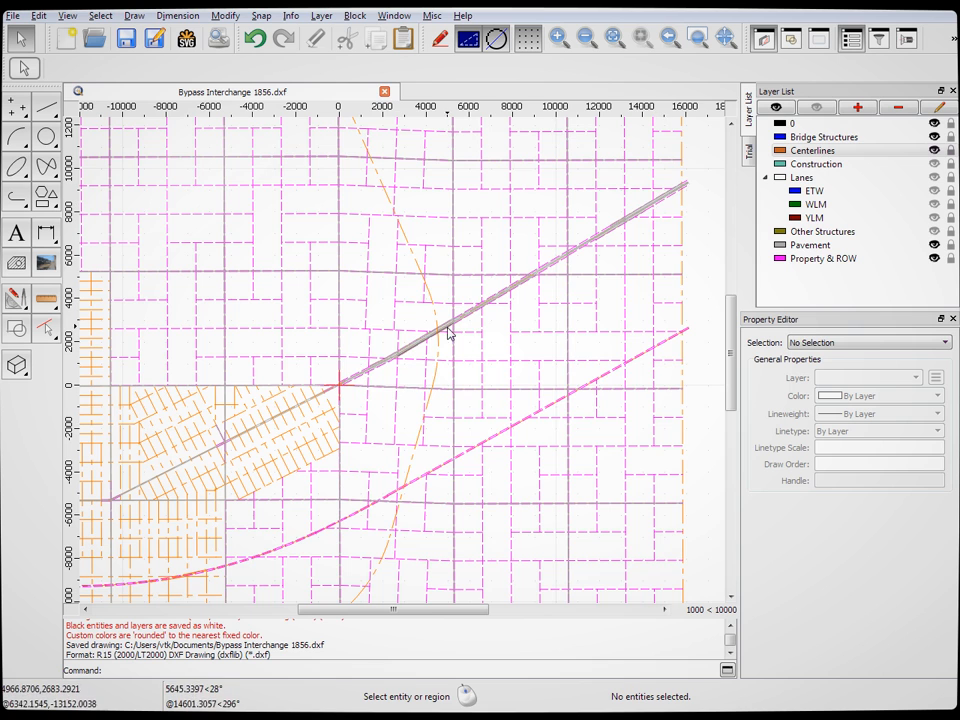
scroll(444, 334, up, 4)
scroll(438, 337, up, 3)
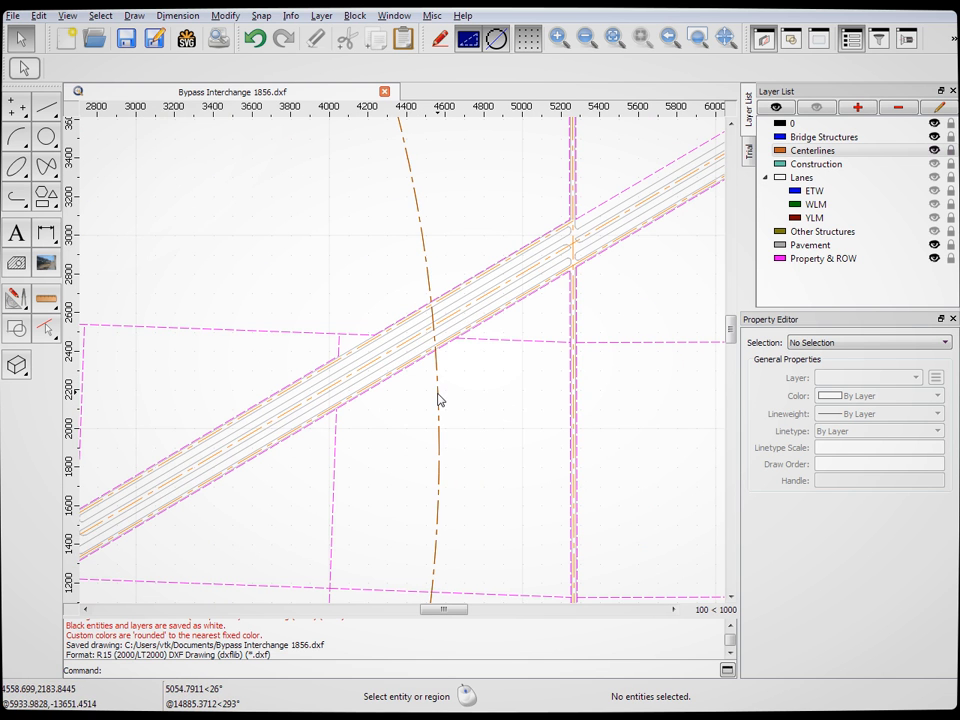
scroll(426, 380, down, 2)
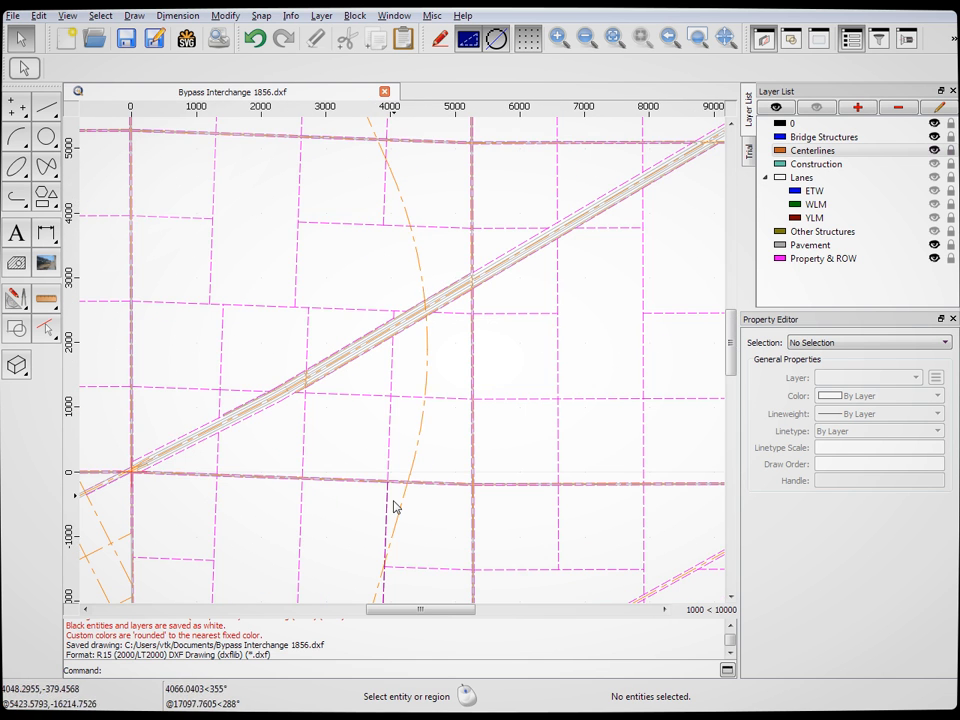
scroll(410, 490, up, 2)
scroll(416, 478, up, 2)
scroll(446, 484, down, 9)
scroll(463, 352, up, 4)
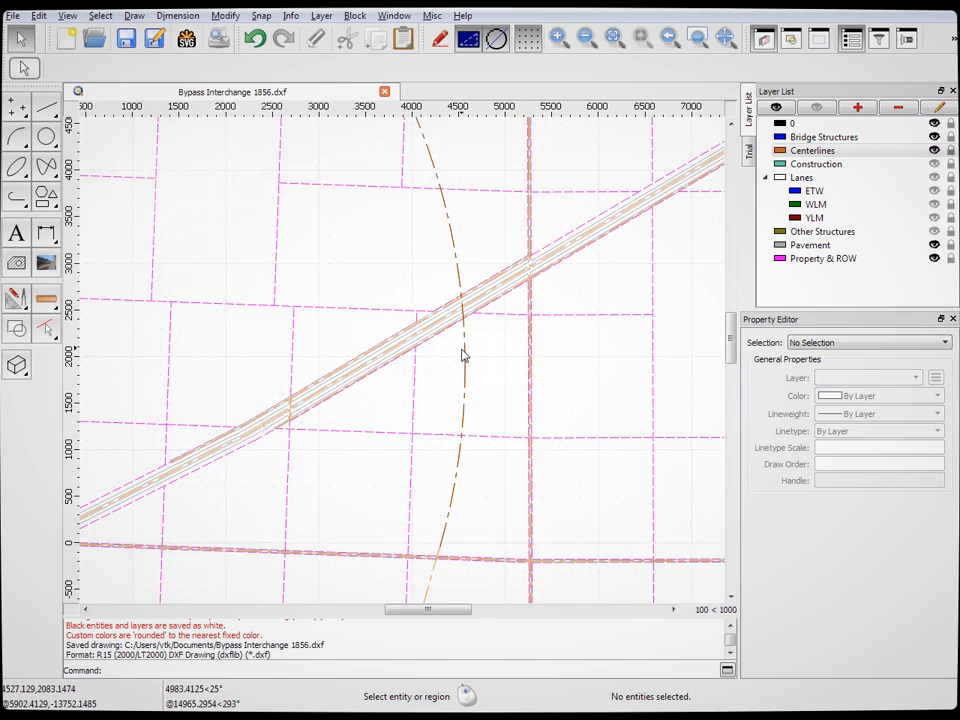
scroll(472, 365, up, 4)
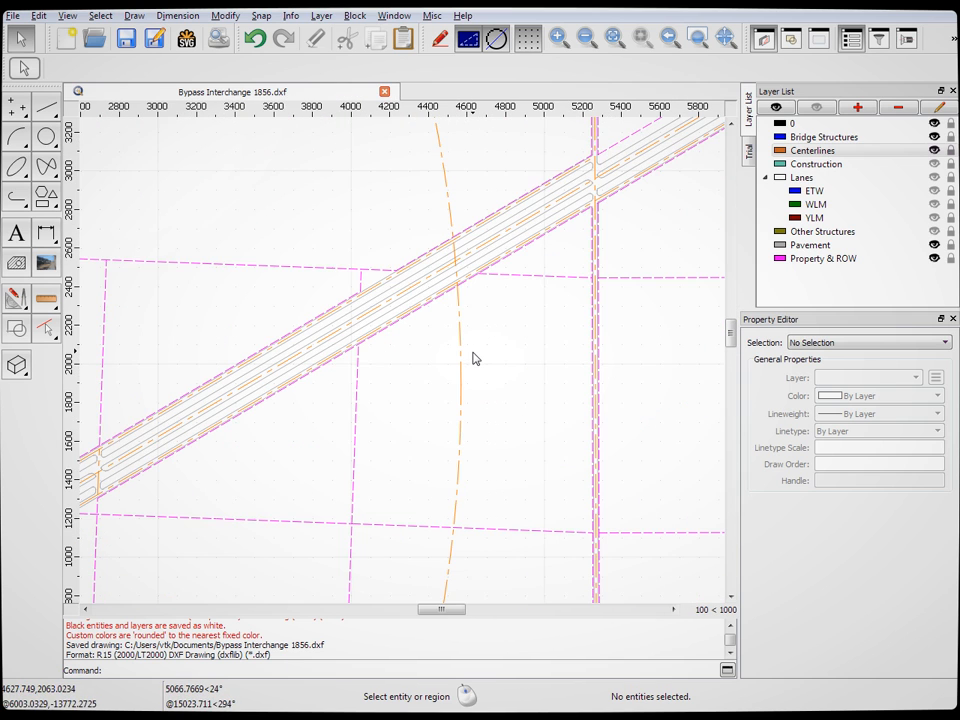
Make ETW the current layer and turn on the visibility of it and the other hidden layers
click(812, 190)
click(933, 189)
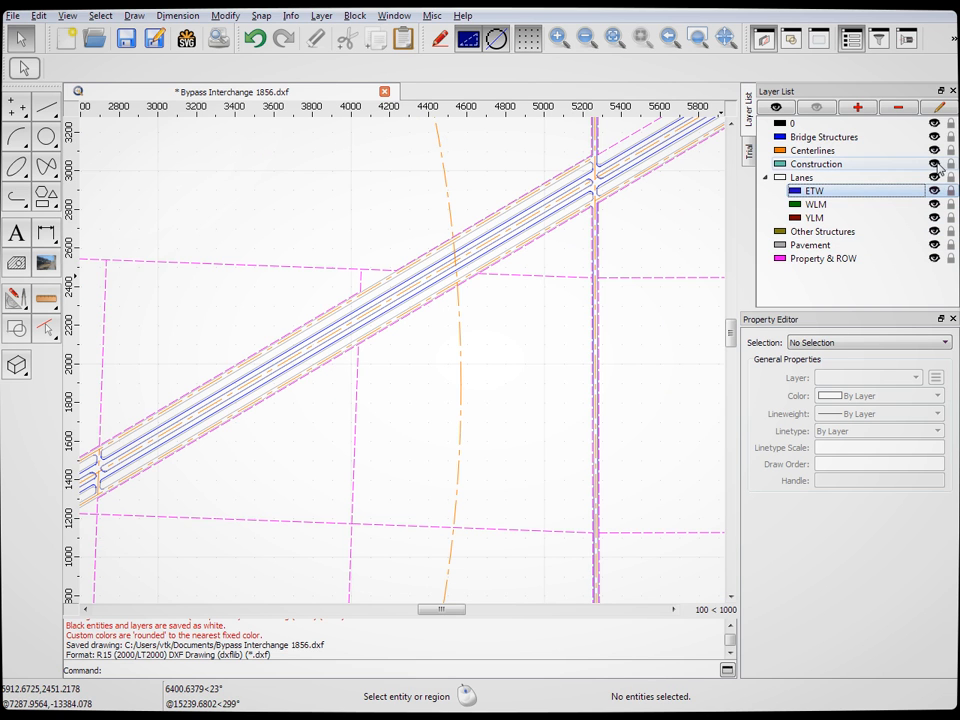
Create parallels at distance 36 on both sides of the bypass centerline's arc at the highway crossing and its straight northern section
click(44, 112)
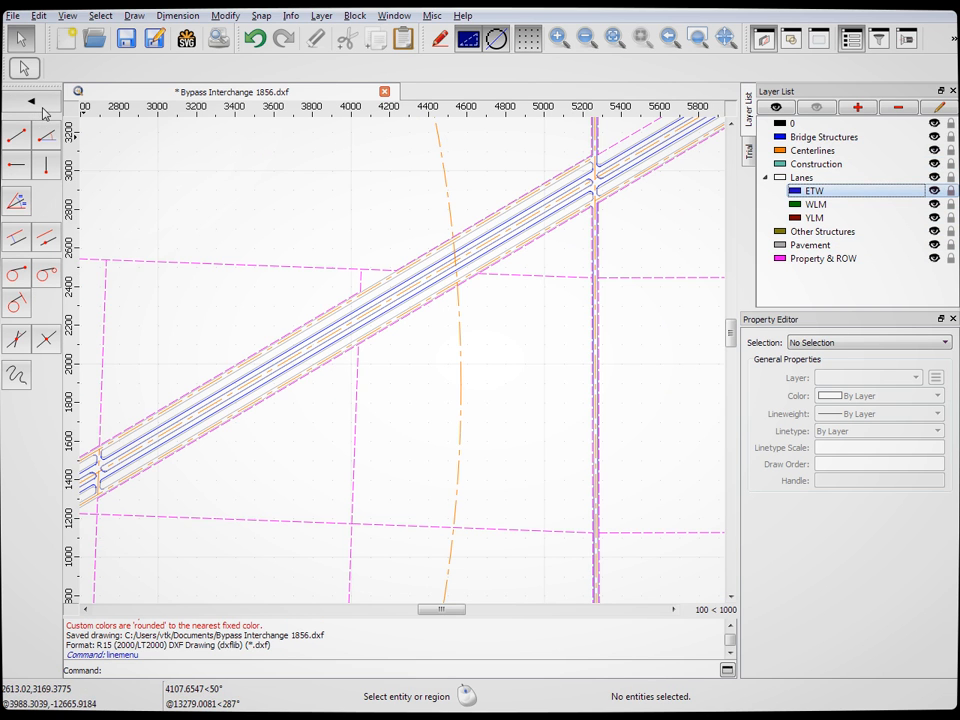
click(16, 237)
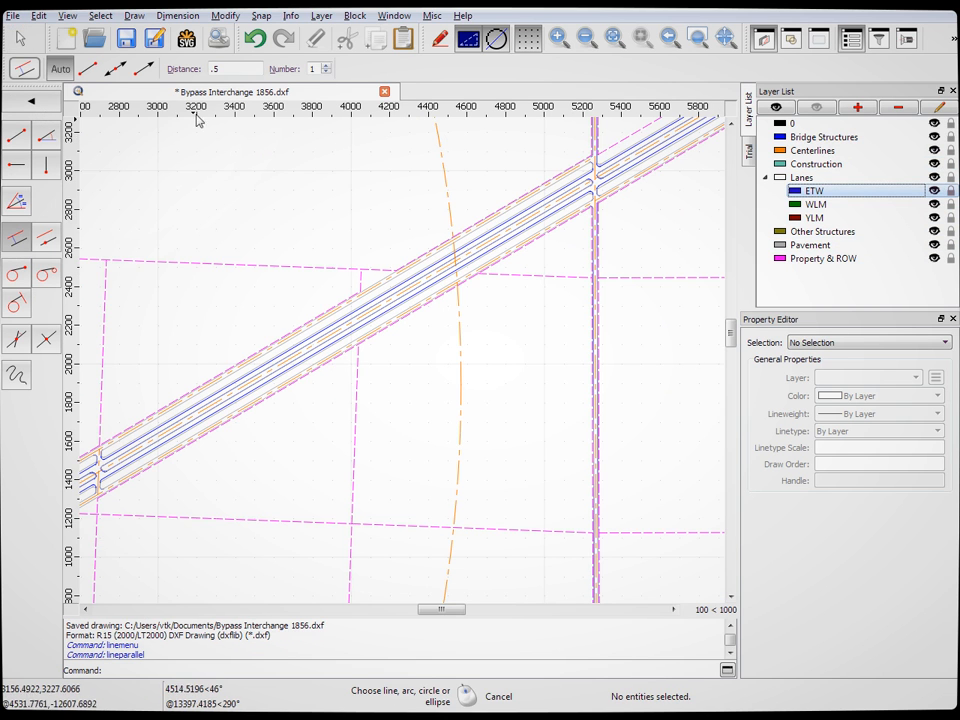
drag(248, 69, 194, 78)
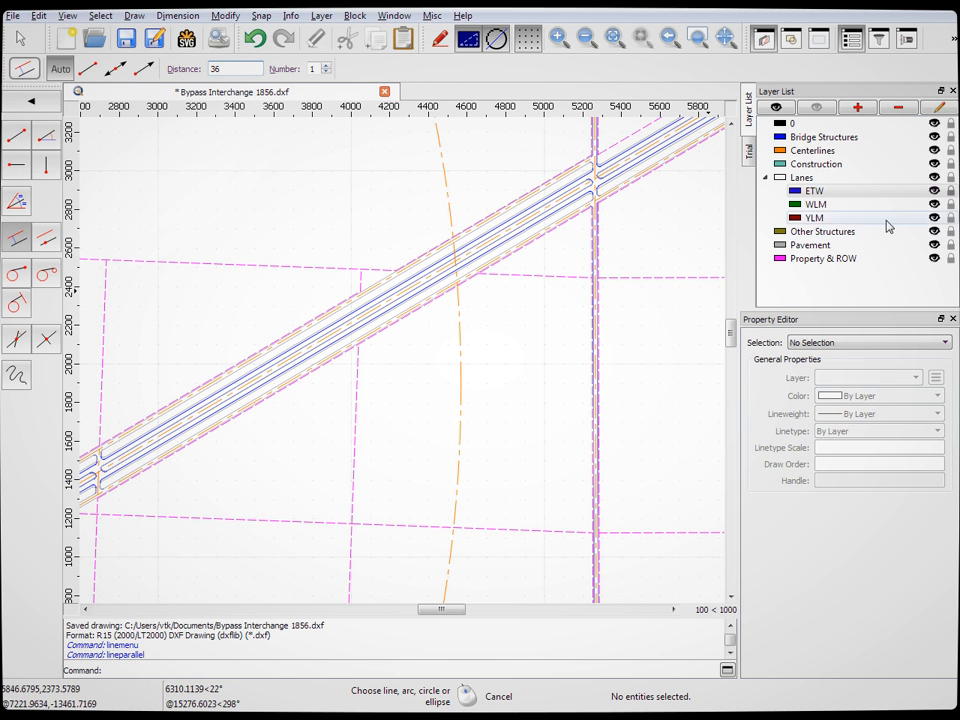
scroll(455, 326, up, 5)
click(459, 314)
click(470, 314)
scroll(506, 480, down, 8)
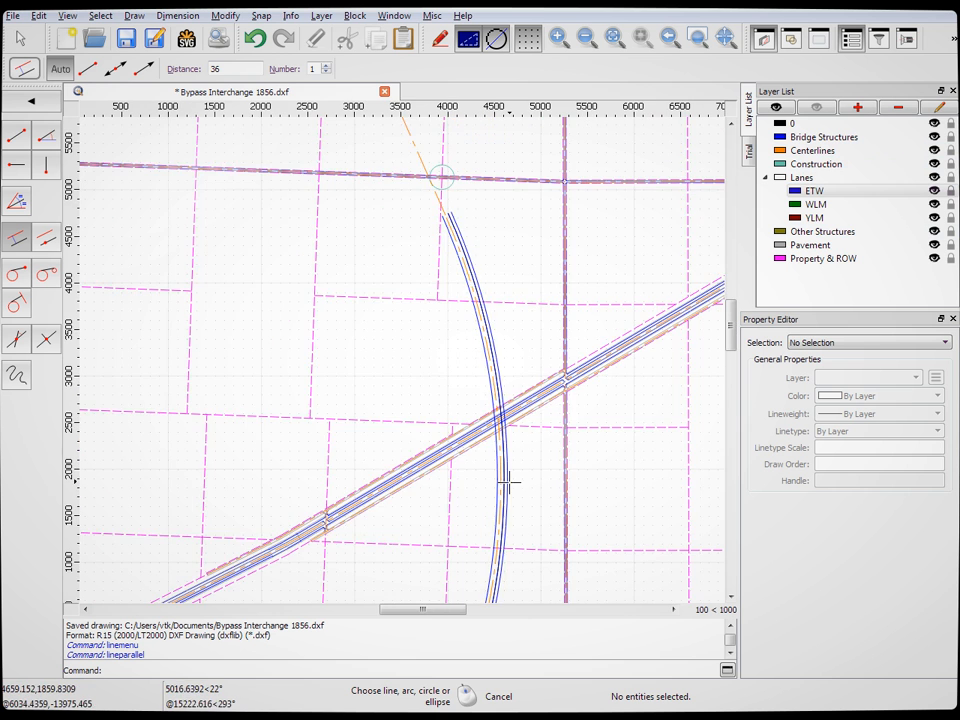
scroll(424, 159, up, 7)
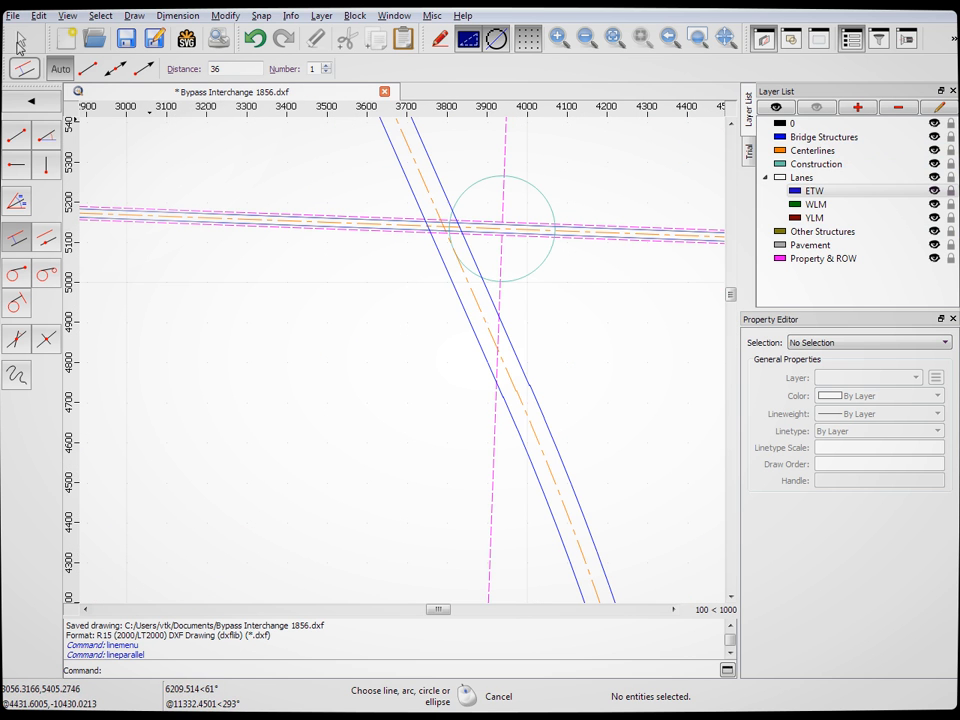
Delete the leftover construction geometry along the bypass, including the circle beside its crossing with the east-west road north of the highway
click(16, 36)
click(524, 281)
key(Delete)
scroll(551, 375, down, 8)
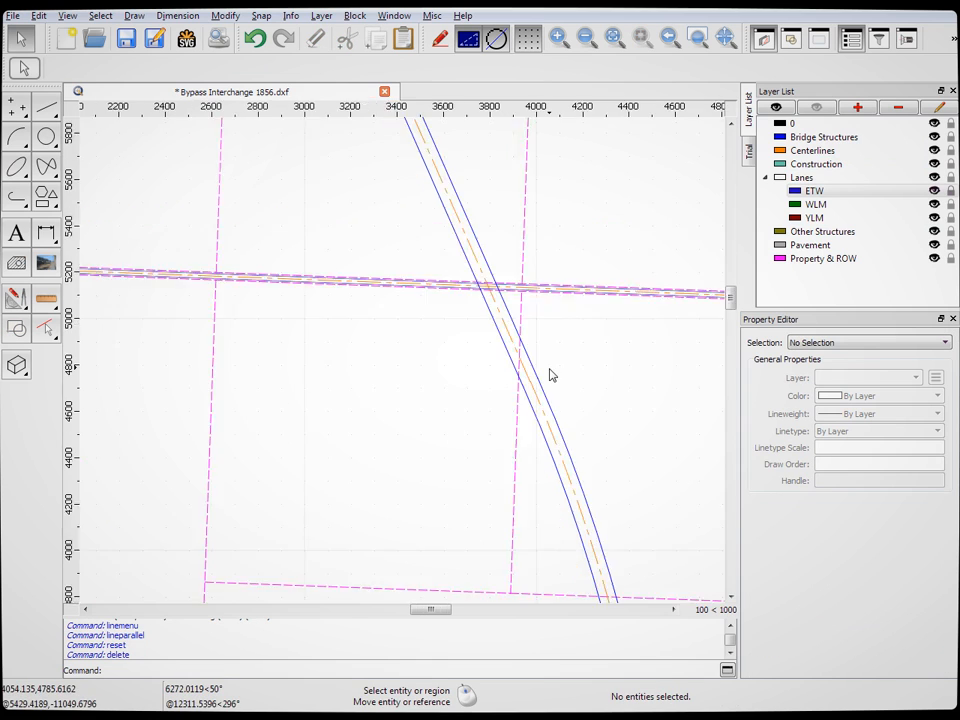
scroll(476, 219, up, 6)
scroll(465, 208, up, 4)
click(461, 204)
key(Delete)
scroll(512, 360, down, 7)
scroll(510, 330, down, 5)
scroll(471, 189, up, 7)
scroll(456, 258, down, 5)
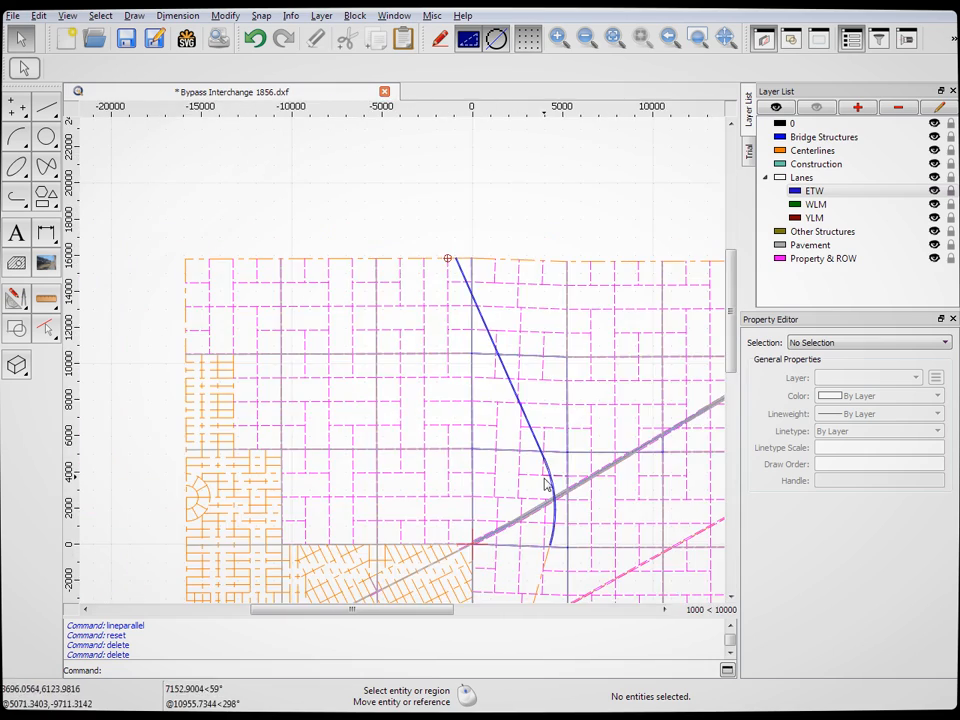
Create parallels at distance 36 on both sides of the bypass centerline's straight section south of the highway and the curve below it
scroll(553, 545, down, 3)
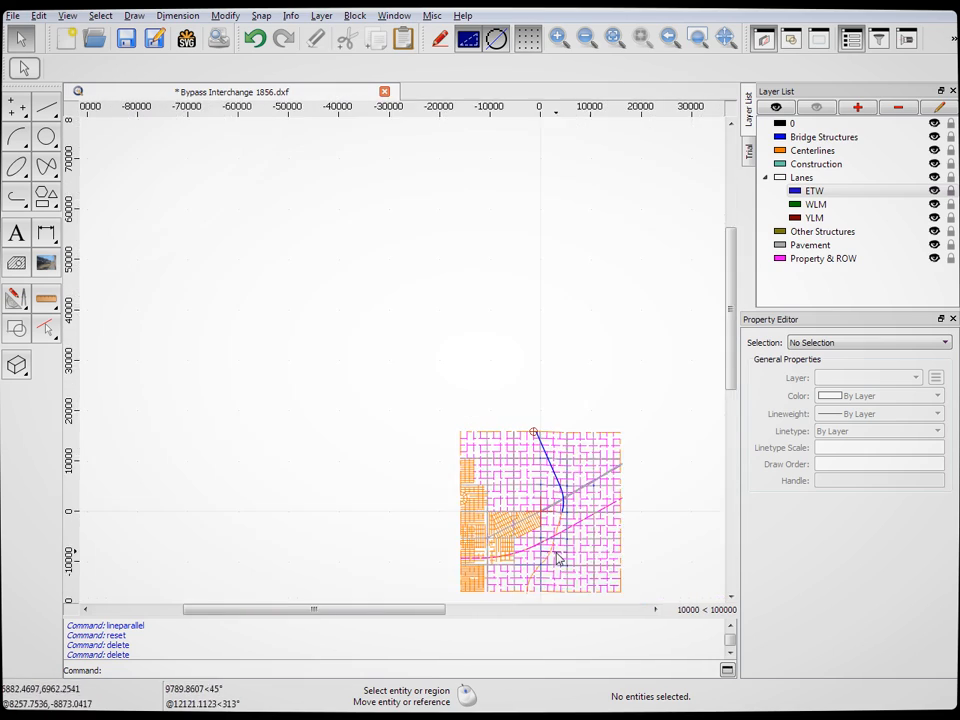
scroll(553, 565, up, 8)
click(52, 112)
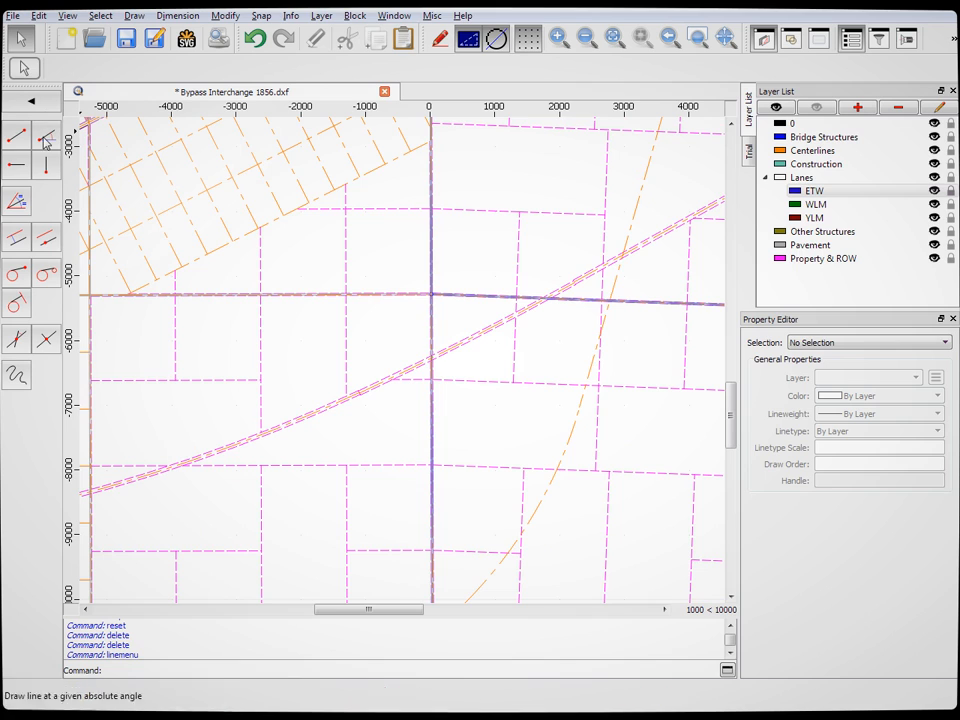
click(16, 237)
scroll(563, 449, down, 6)
scroll(603, 331, up, 8)
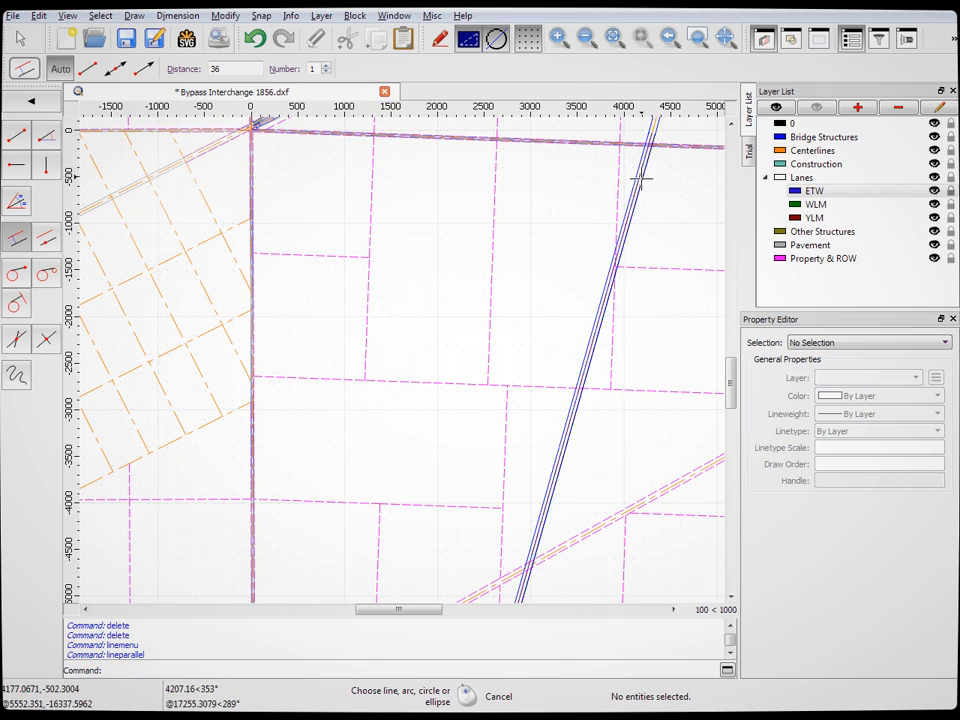
scroll(655, 185, down, 5)
scroll(545, 388, up, 6)
scroll(547, 388, up, 3)
click(587, 354)
click(577, 337)
Create parallels at distance 36 on both sides of the short straight bypass segment passing through the southern road intersection
scroll(465, 459, down, 5)
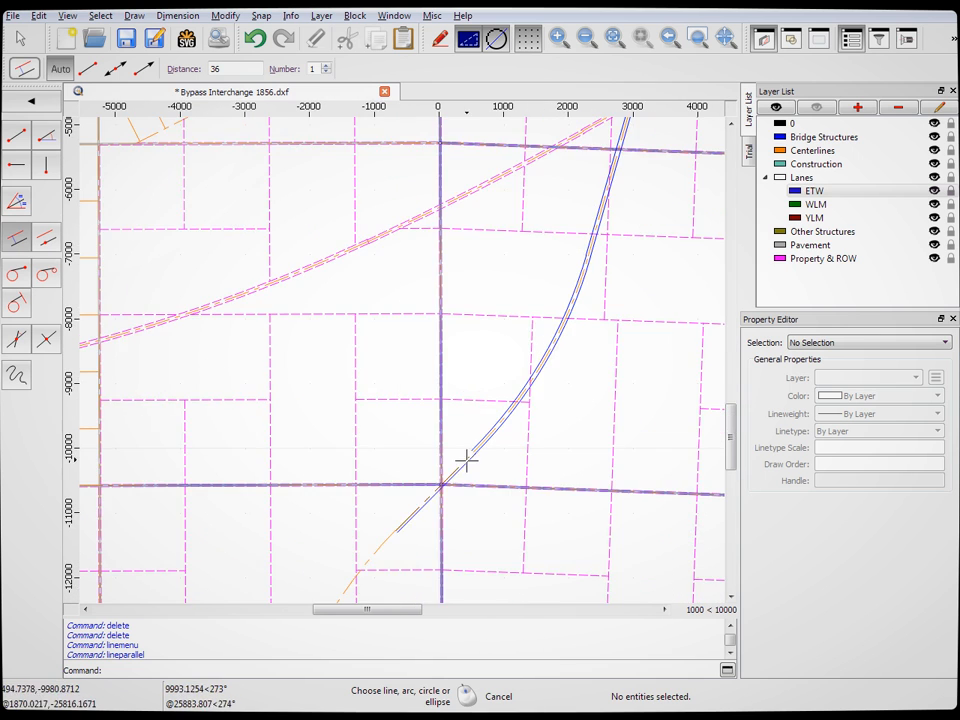
scroll(456, 486, up, 6)
click(482, 413)
click(475, 406)
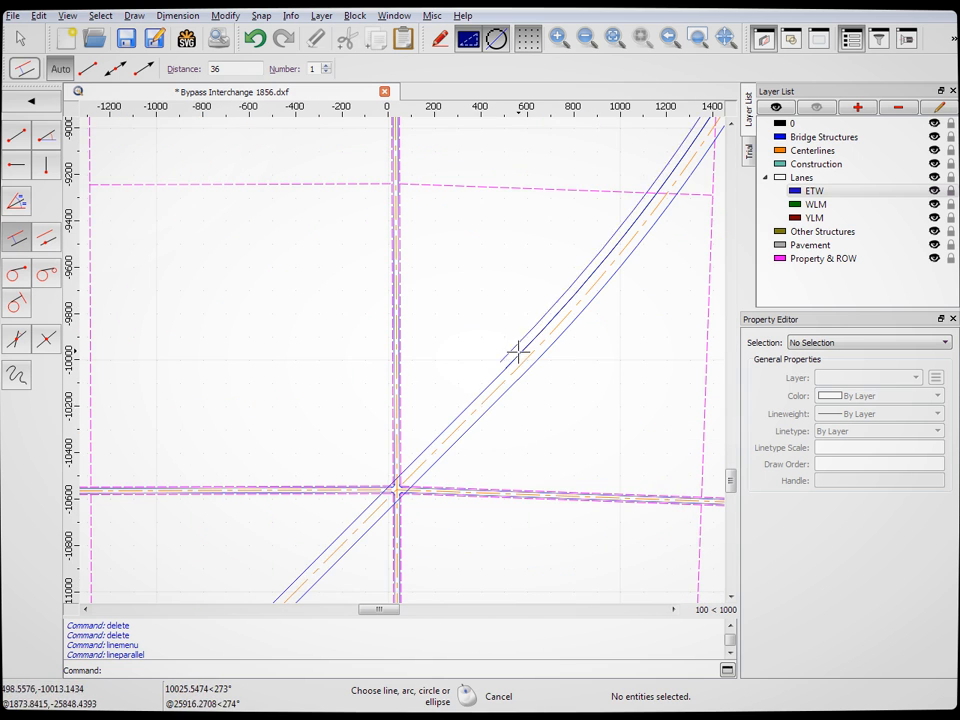
Create parallels at distance 36 on both sides of the southernmost arc of the bypass centerline
scroll(520, 355, down, 5)
scroll(431, 470, up, 6)
click(439, 397)
click(438, 390)
scroll(490, 262, down, 5)
scroll(439, 484, down, 4)
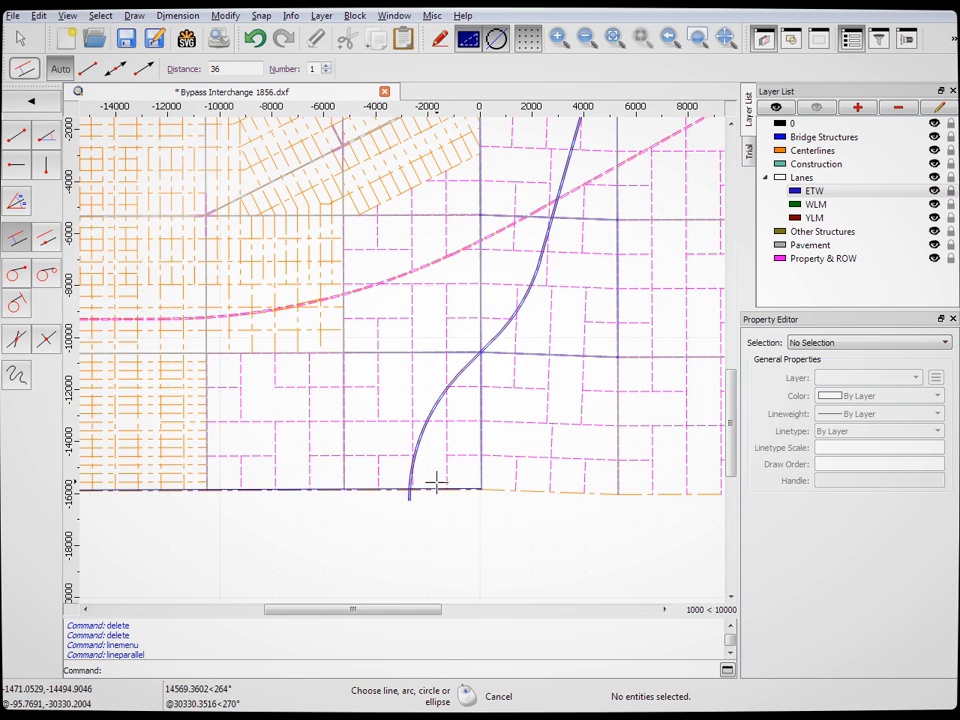
Create outer parallels at distance 36 along both edge lines of the bypass's southernmost arc
scroll(418, 508, up, 2)
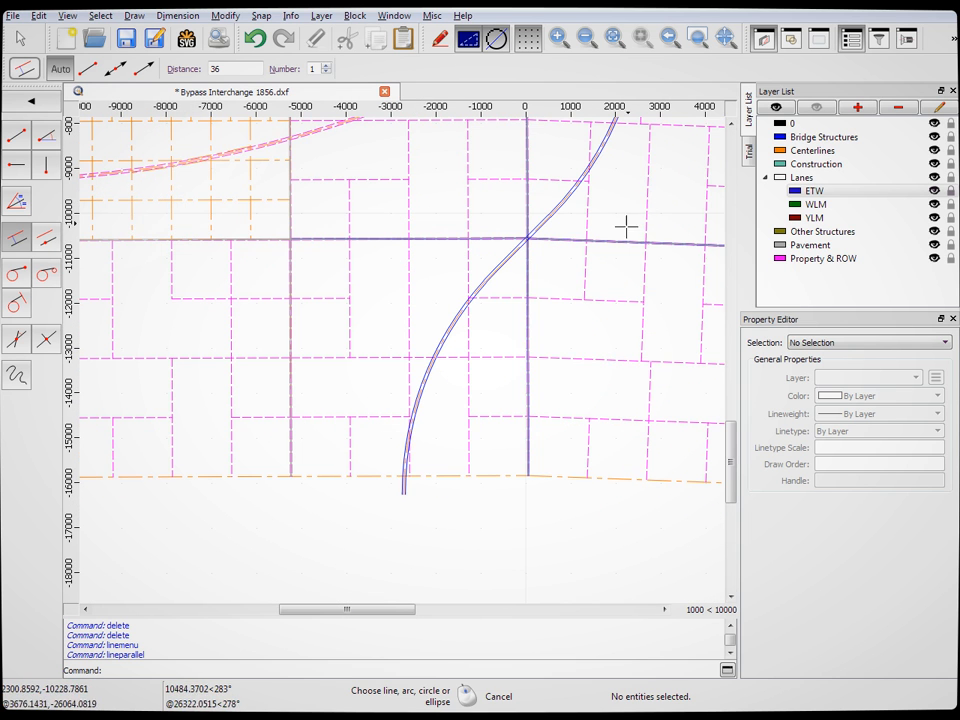
drag(227, 70, 197, 72)
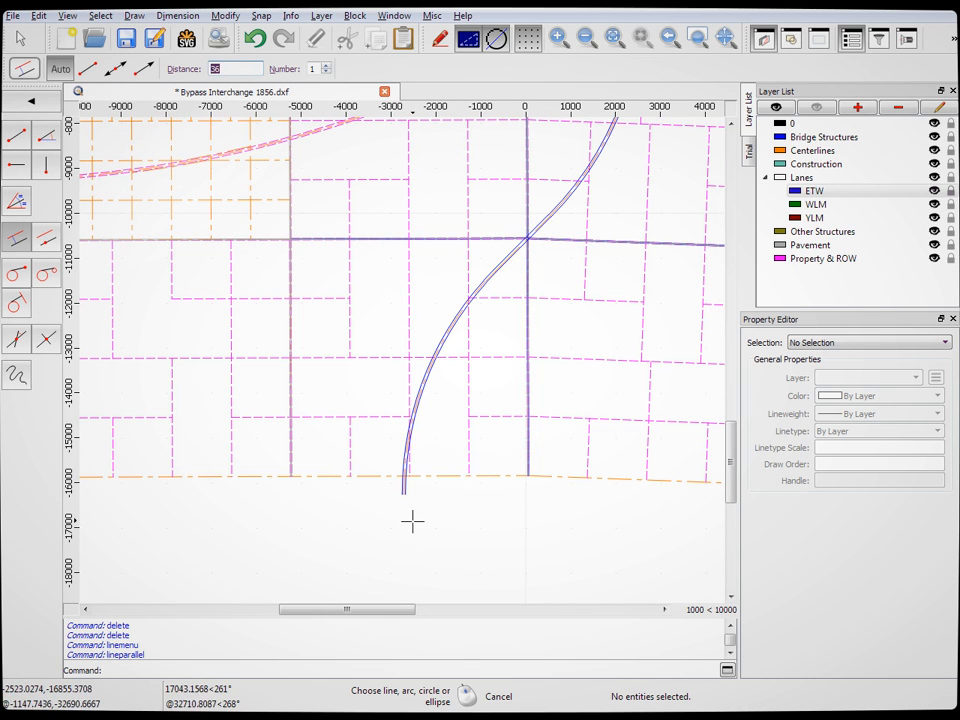
scroll(390, 517, up, 5)
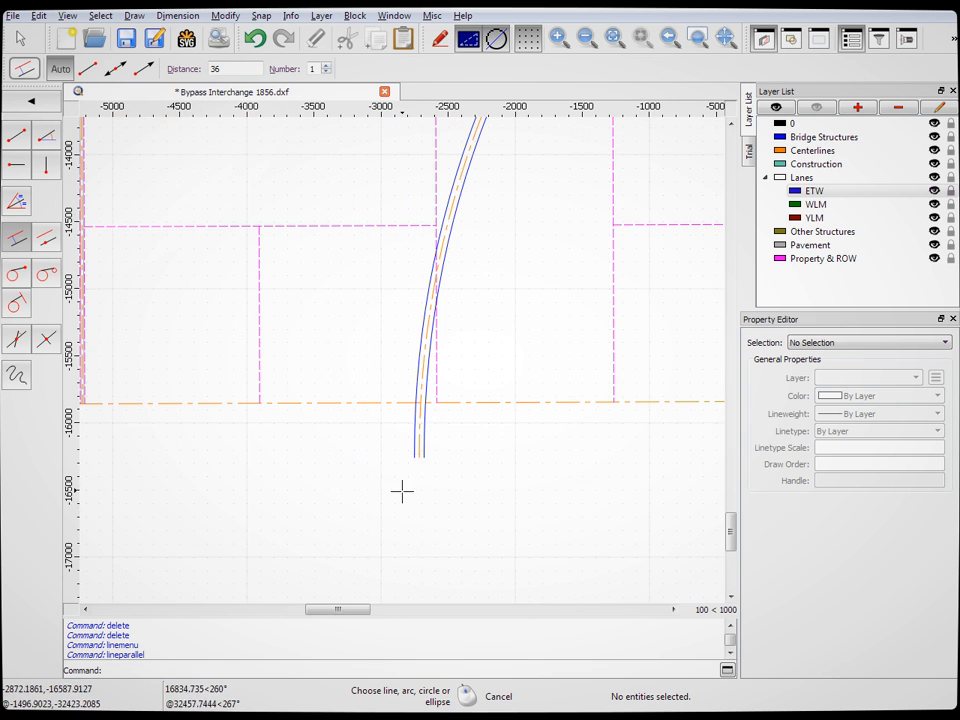
scroll(390, 440, up, 3)
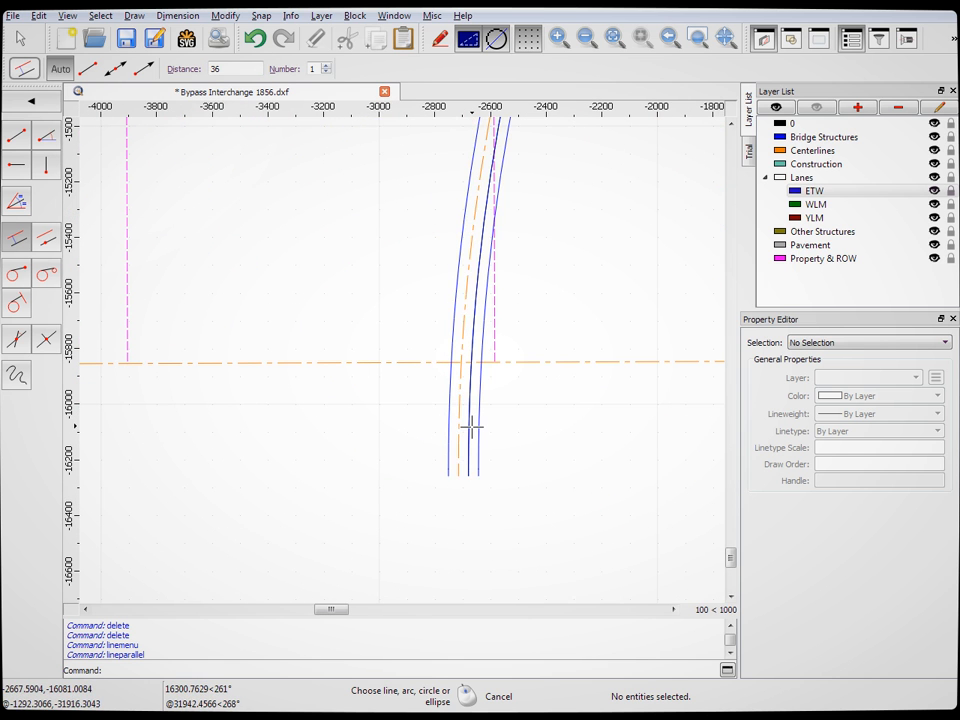
scroll(362, 469, down, 6)
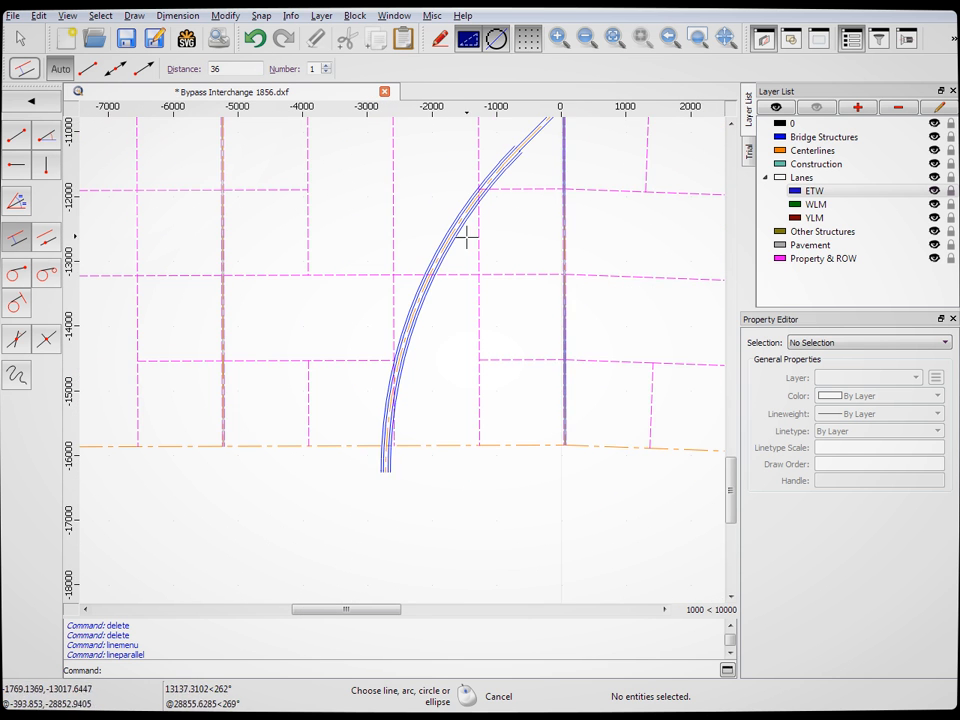
Create outer parallels at distance 36 along both edge lines of the short straight bypass segment through the southern road intersection
scroll(487, 258, up, 3)
scroll(445, 310, up, 2)
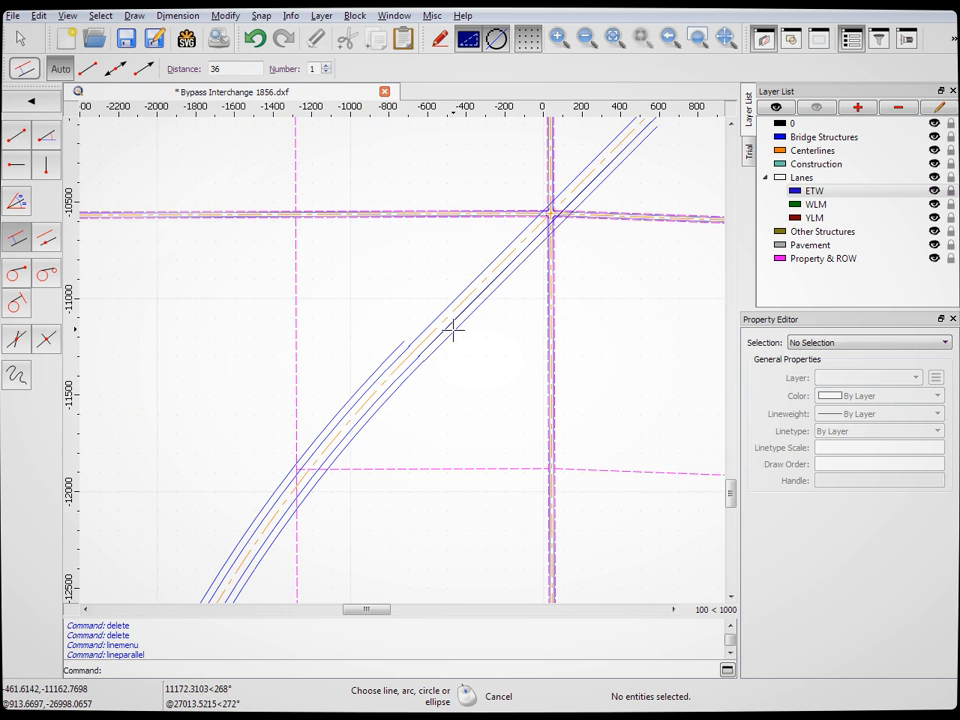
scroll(450, 349, down, 6)
scroll(446, 369, up, 10)
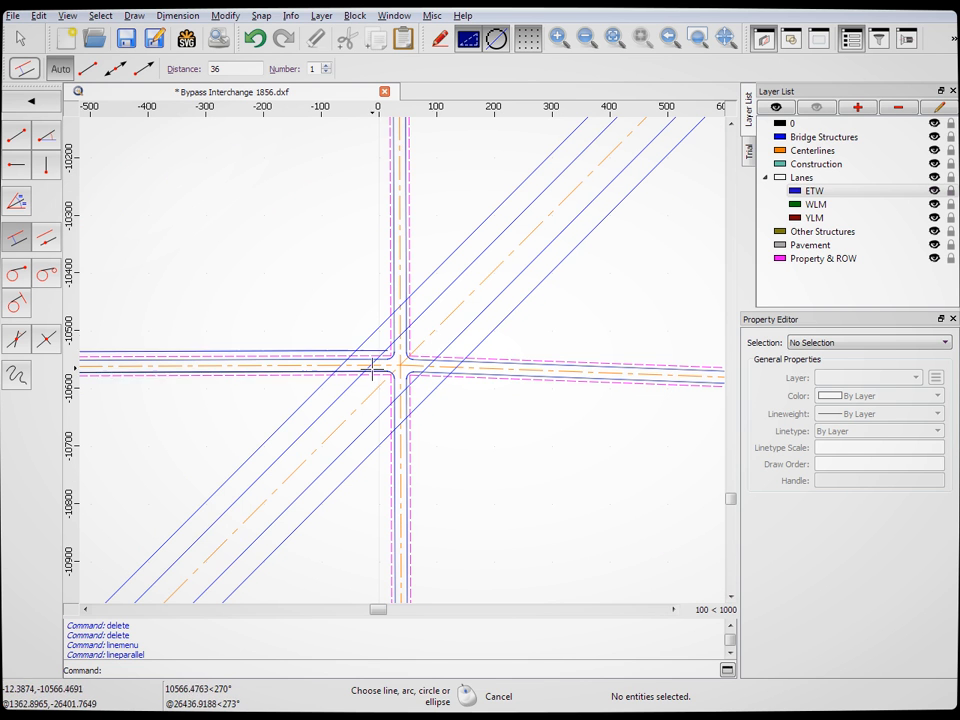
scroll(342, 552, down, 11)
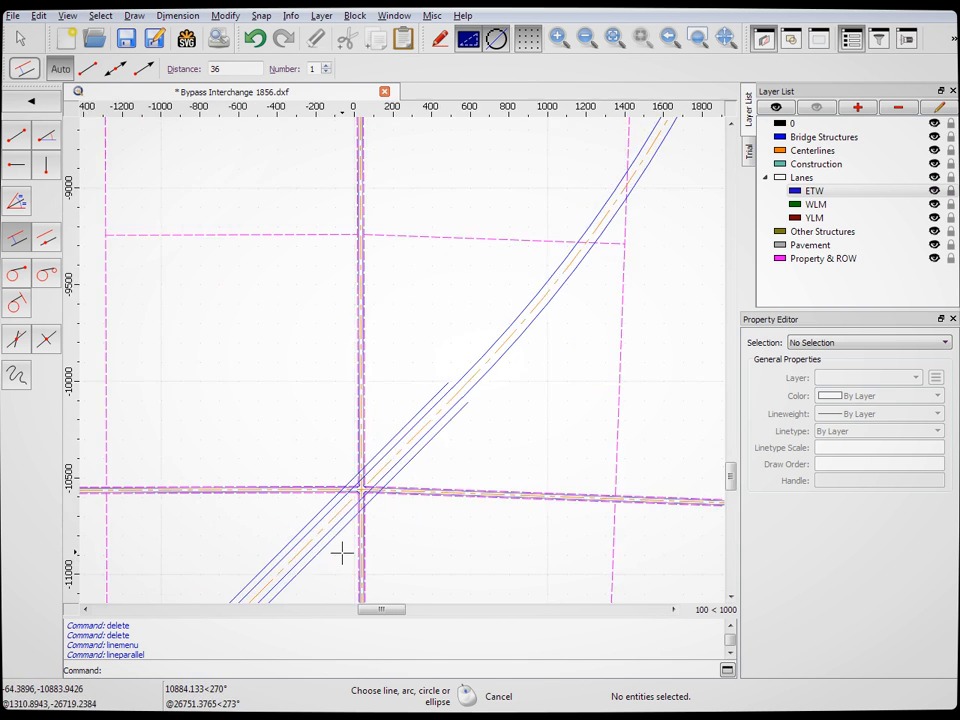
Create outer parallels at distance 36 along both bypass edge lines of the curve north of the southern intersection and the adjoining straight section
scroll(381, 494, up, 6)
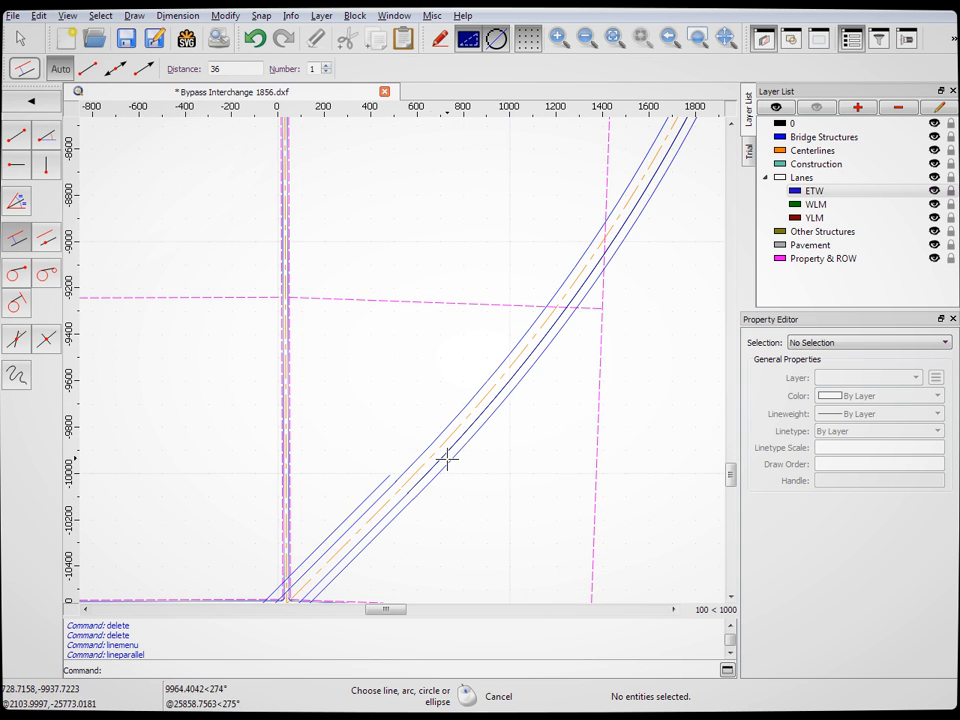
scroll(355, 534, down, 4)
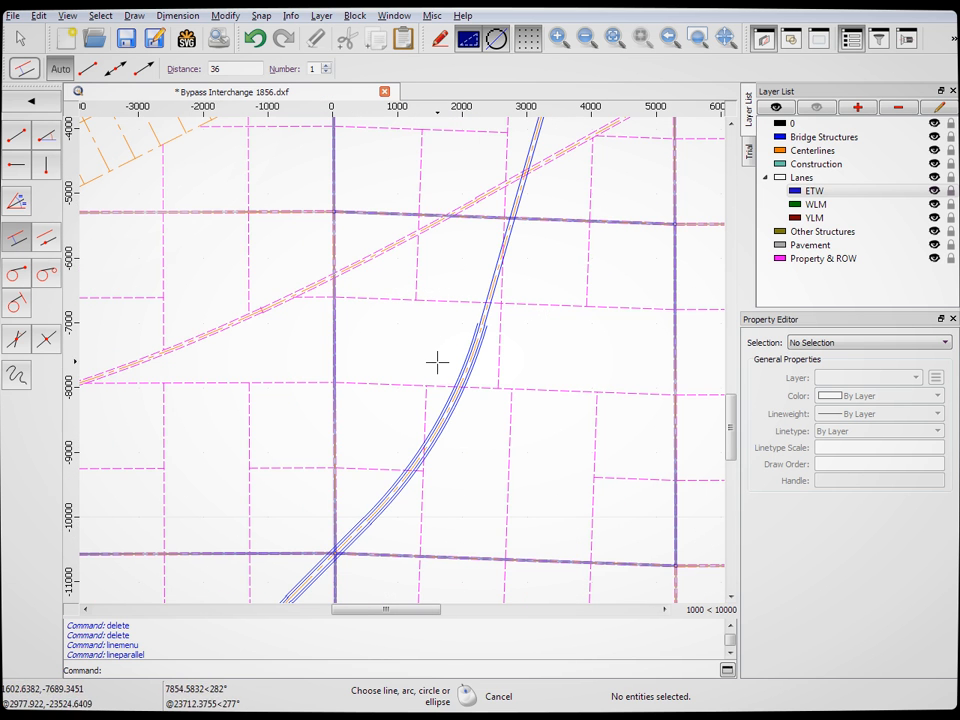
scroll(476, 381, up, 5)
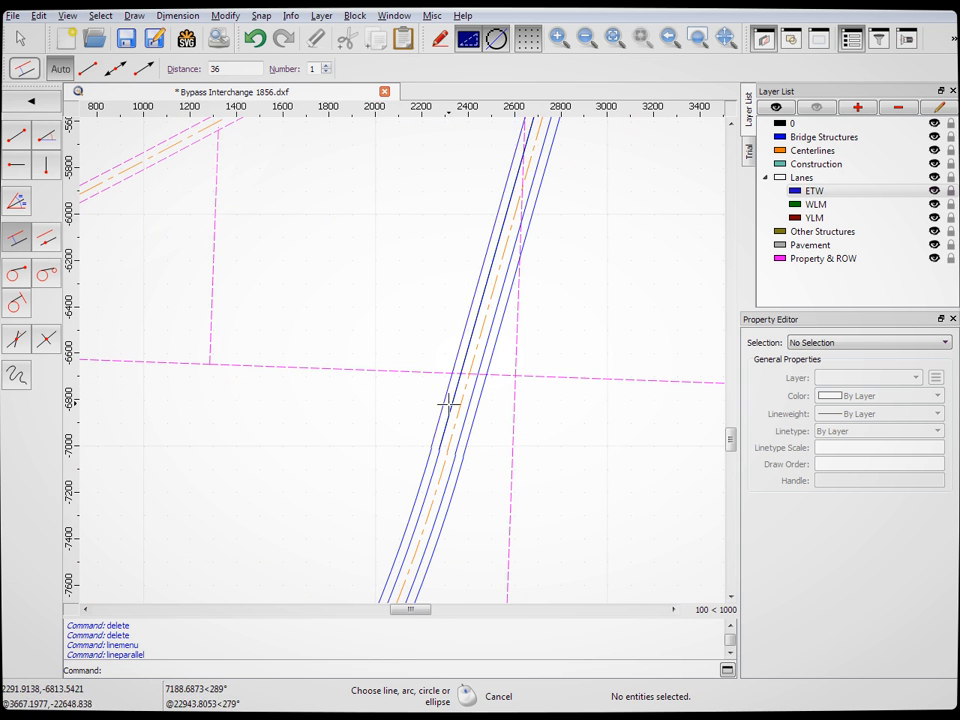
scroll(430, 510, down, 5)
scroll(427, 512, down, 3)
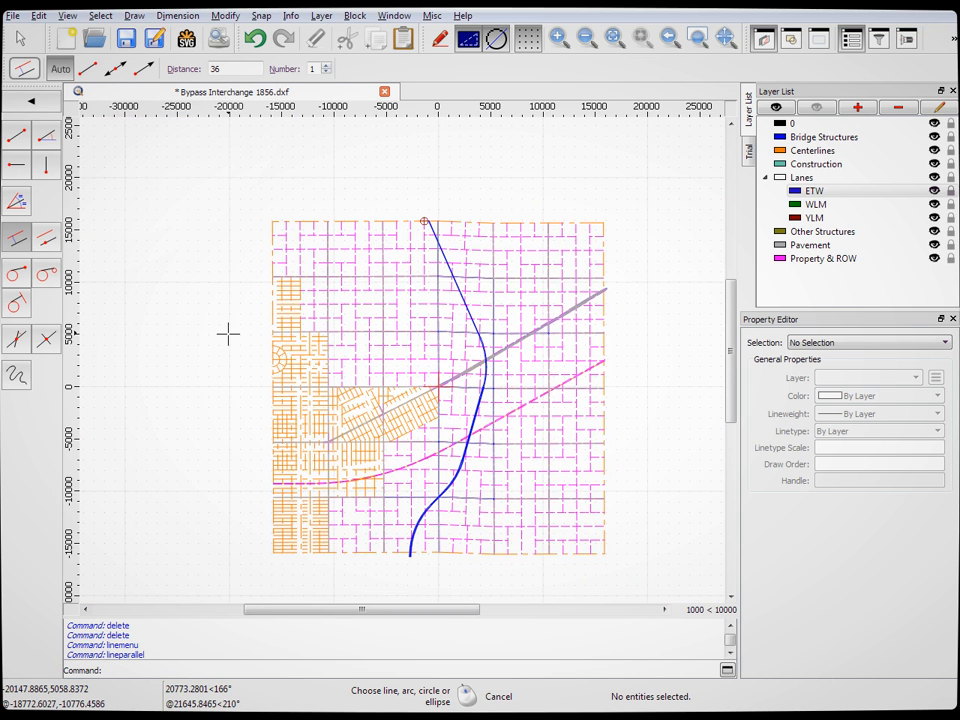
Create outer parallels at distance 24 along both edge lines of the bypass curve that crosses the diagonal highway
scroll(488, 383, up, 10)
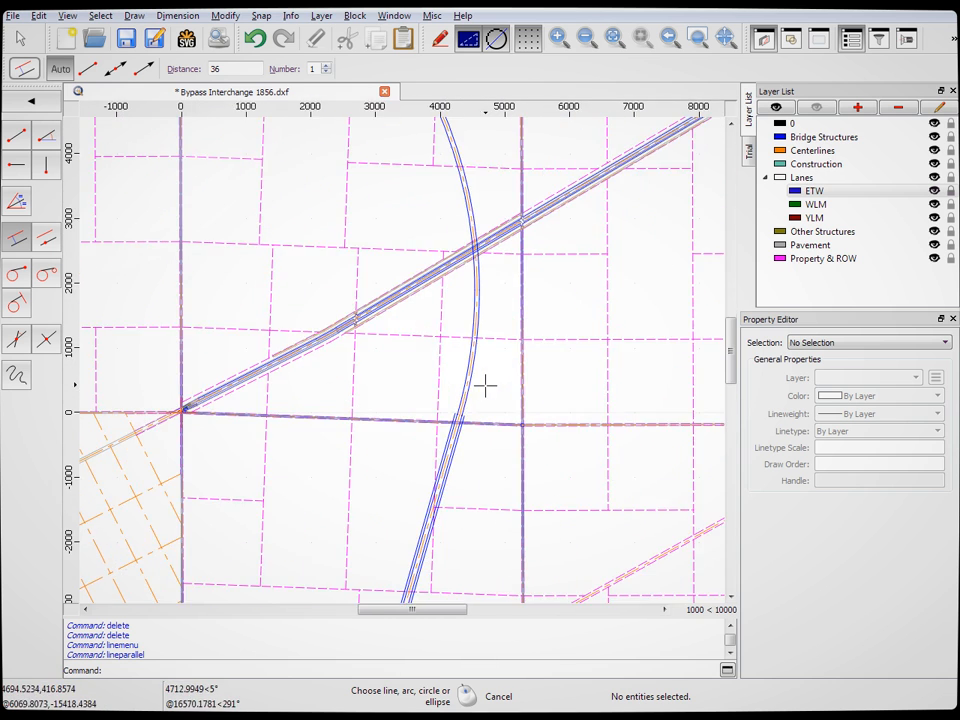
scroll(460, 415, up, 4)
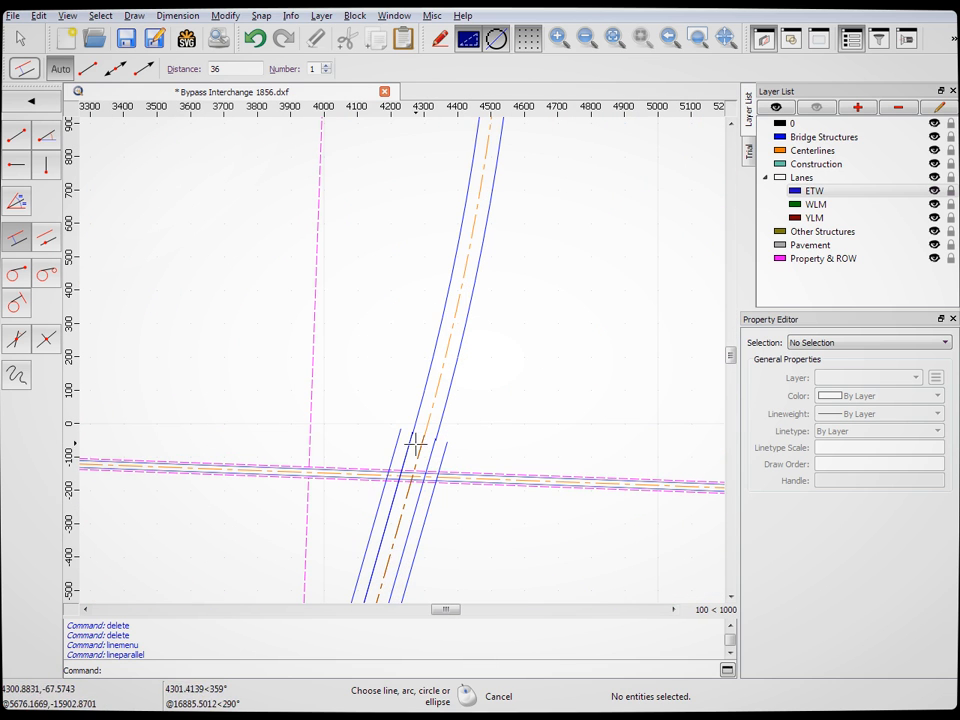
click(439, 444)
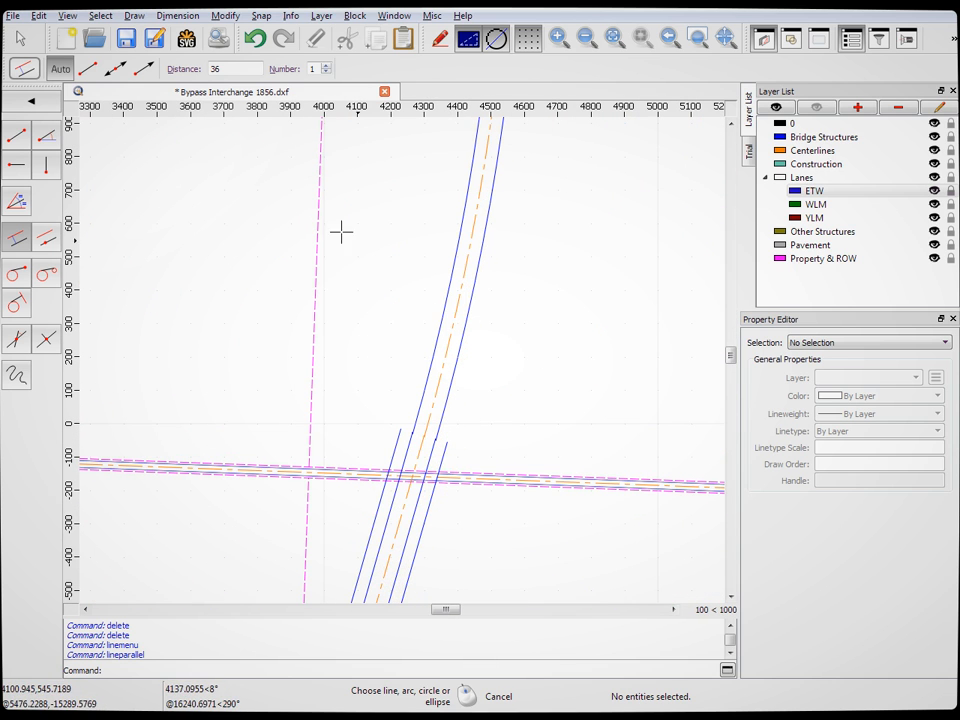
drag(235, 69, 190, 82)
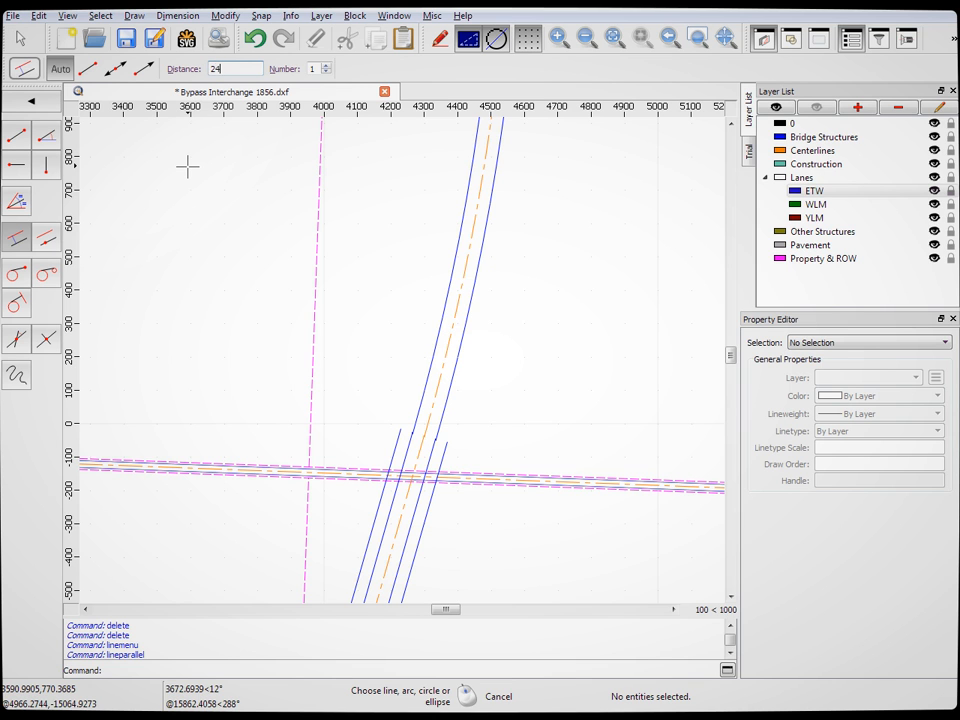
click(468, 328)
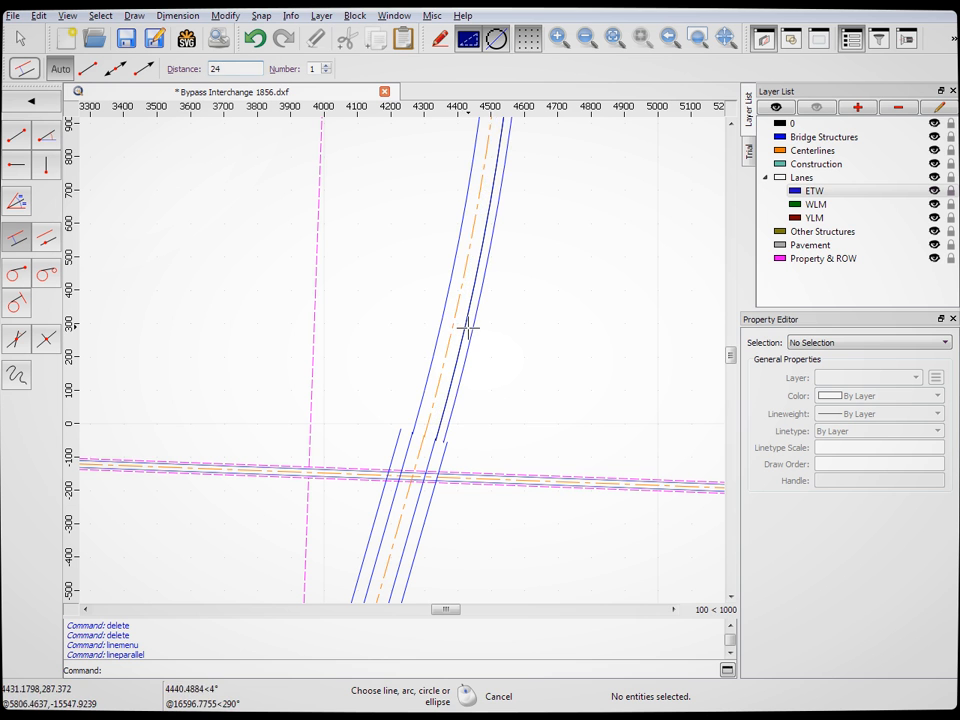
scroll(422, 439, up, 8)
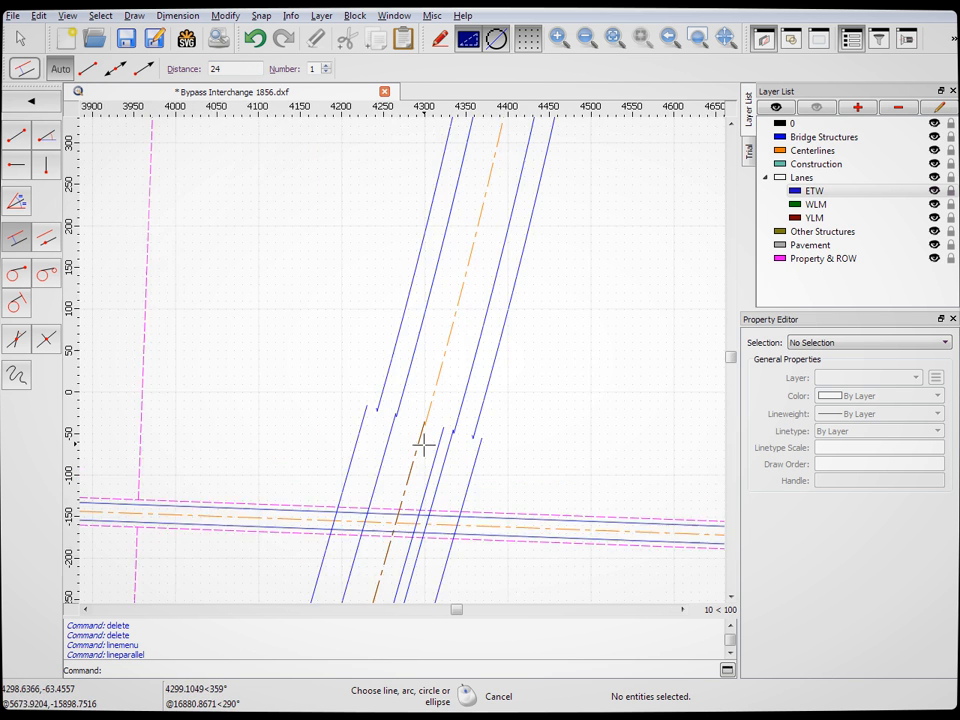
Examine the joints between the straight and curved bypass edge lines just north of the east-west road south of the highway
scroll(461, 439, down, 2)
scroll(516, 456, up, 1)
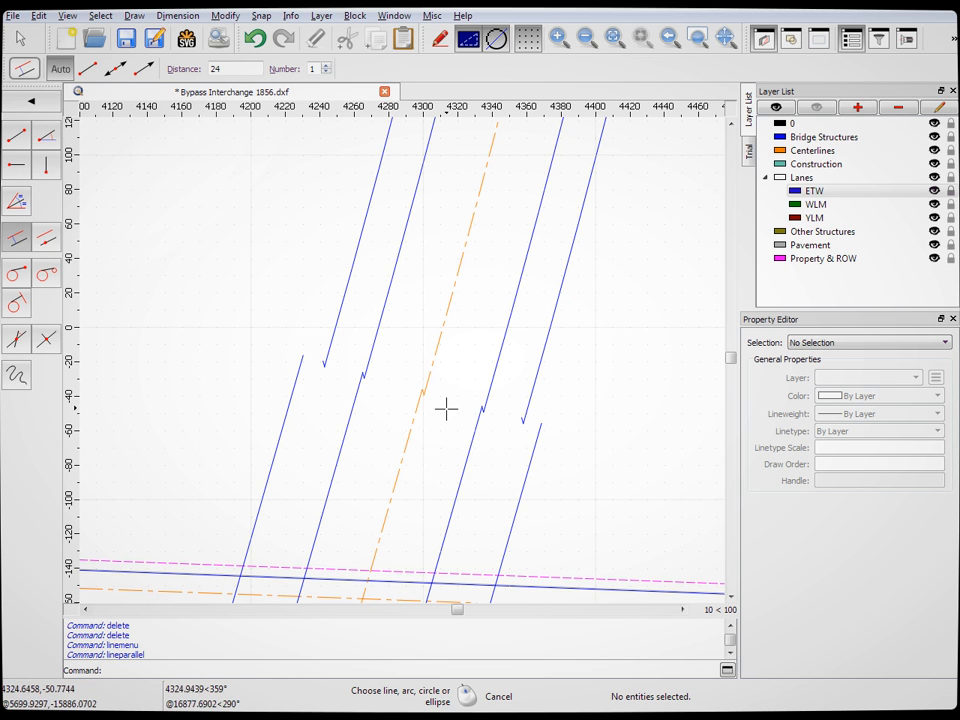
scroll(492, 424, up, 4)
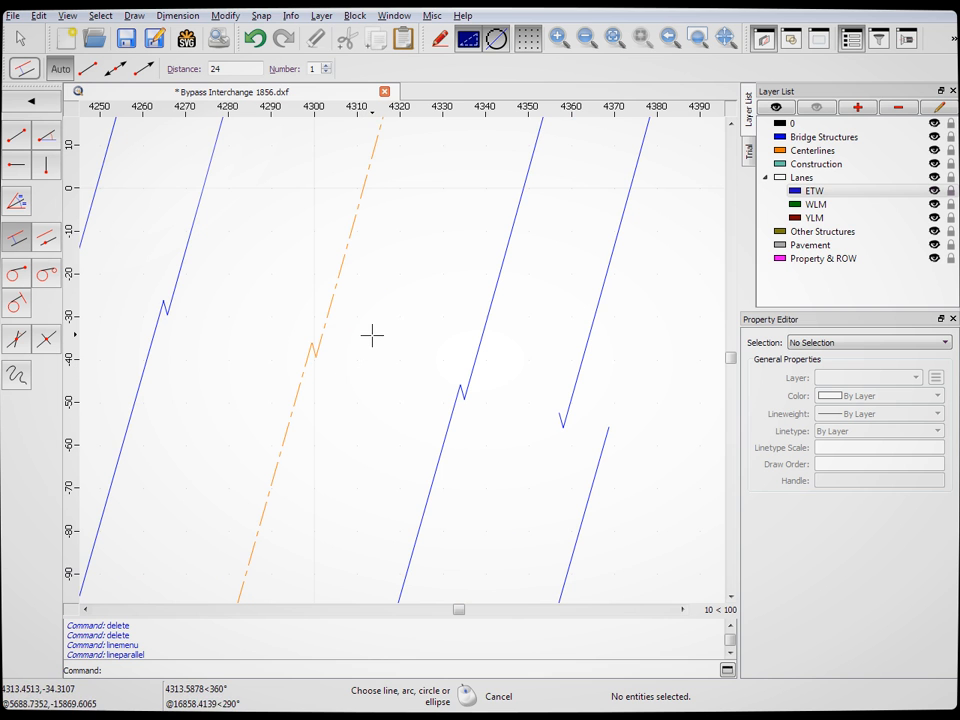
scroll(360, 410, down, 18)
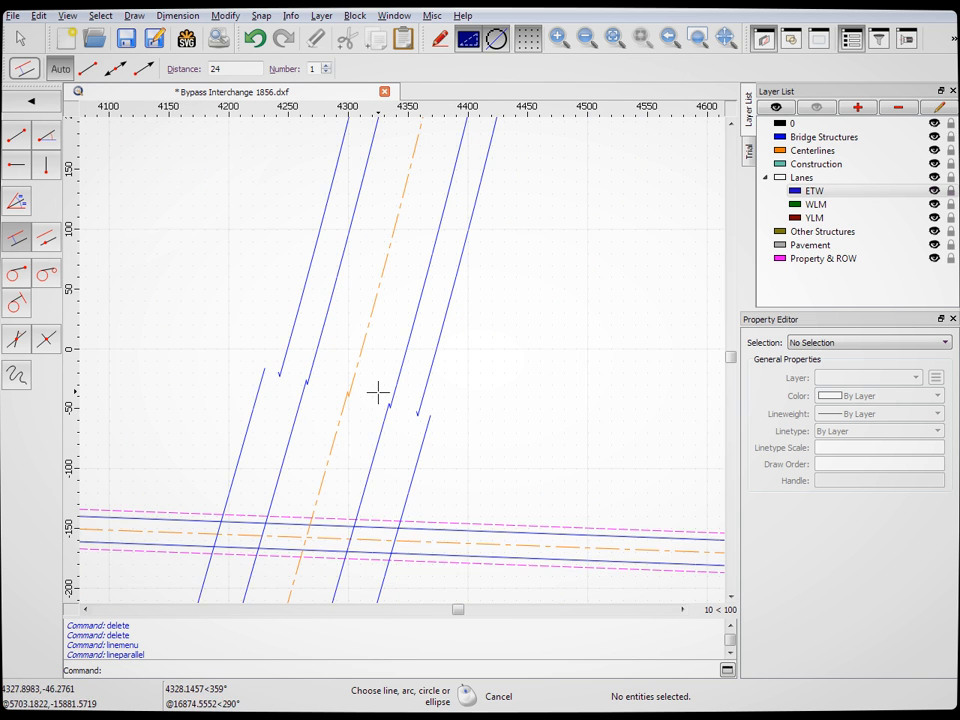
scroll(393, 432, down, 5)
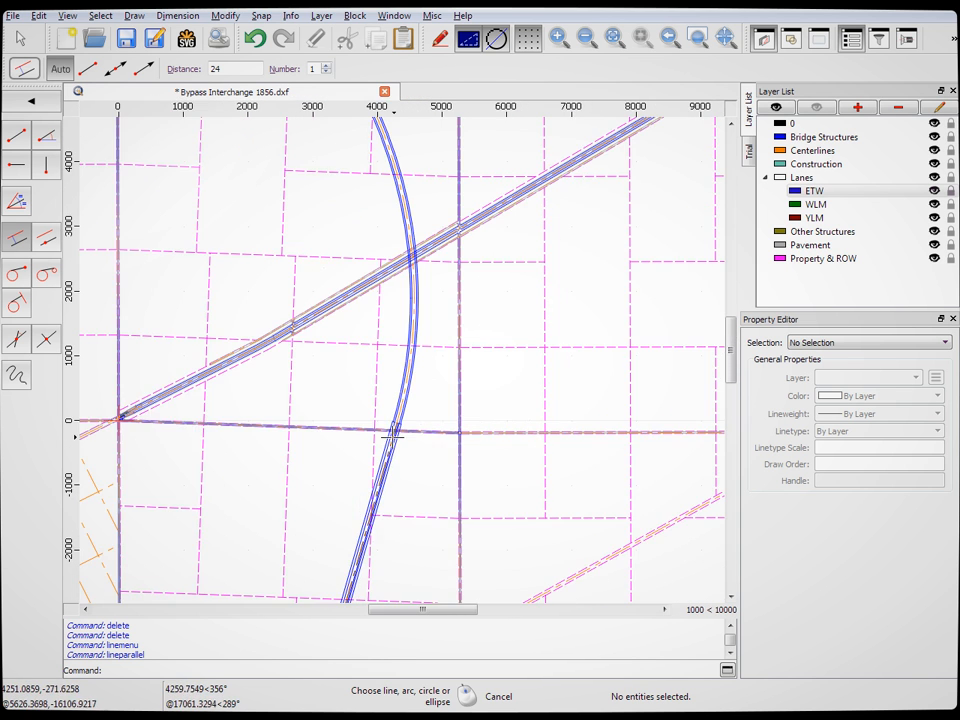
scroll(388, 421, up, 7)
scroll(390, 421, up, 6)
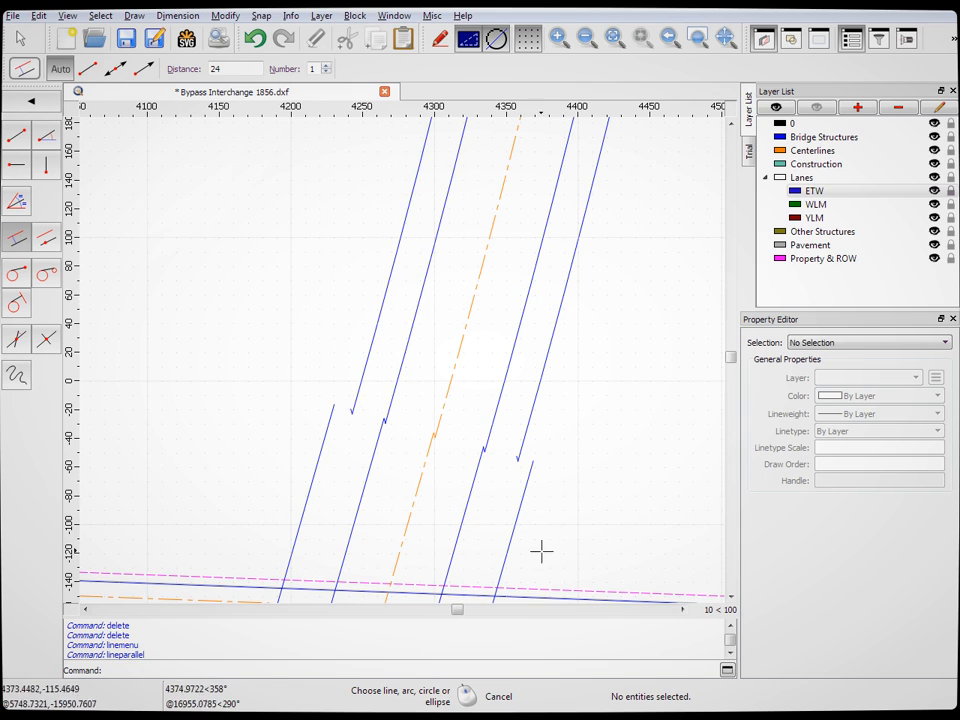
scroll(566, 520, down, 7)
scroll(499, 514, down, 20)
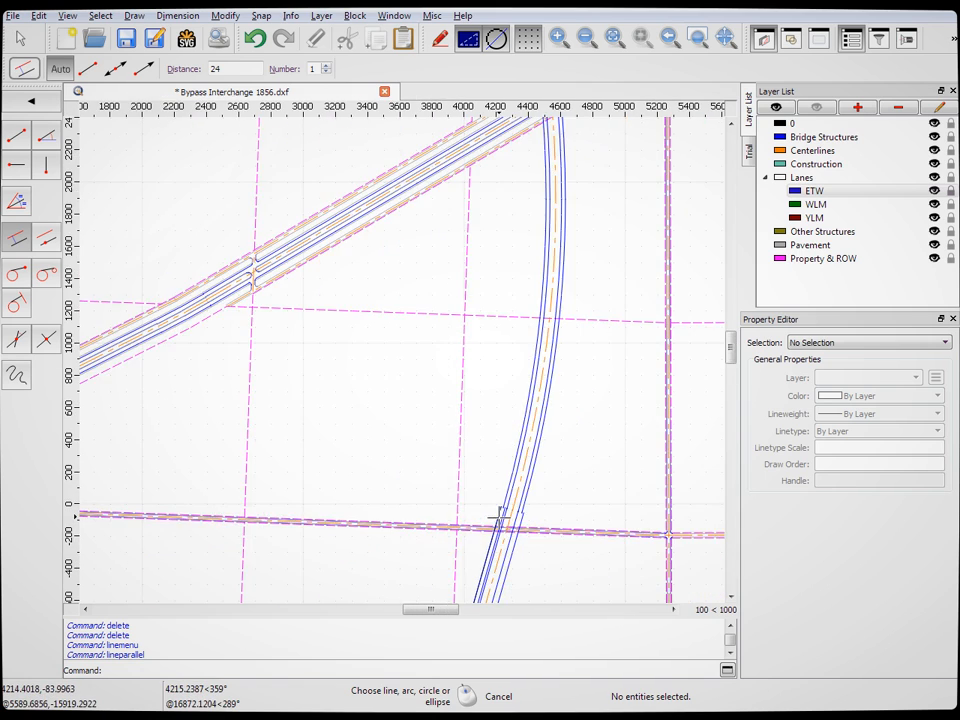
Create outer parallels at distance 24 along both edge lines of the bypass's straight section north of the highway curve
scroll(497, 330, up, 20)
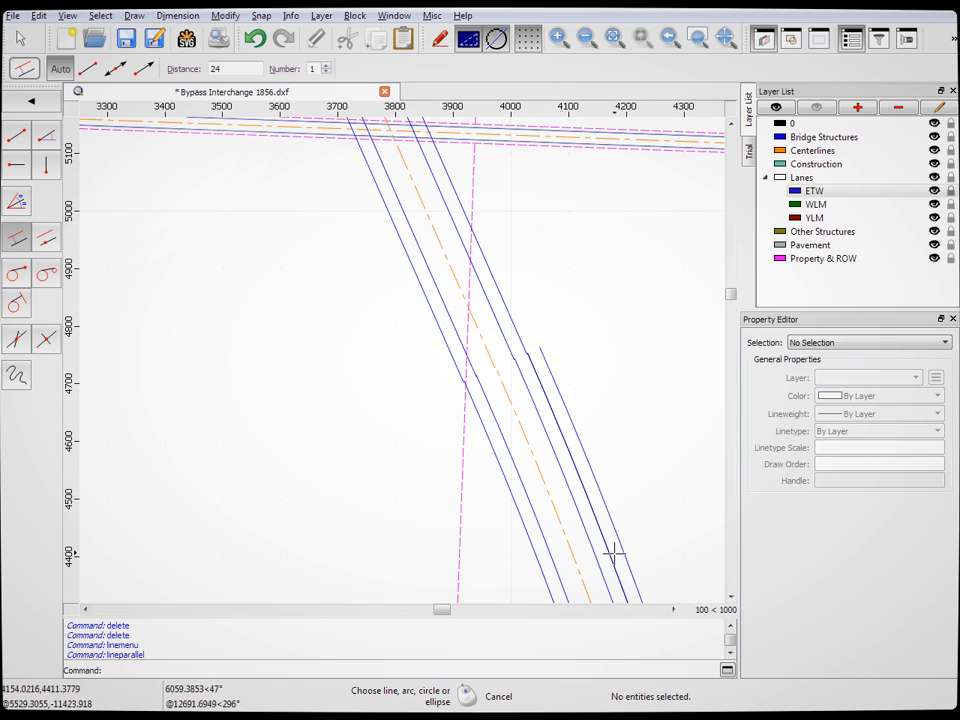
scroll(553, 522, down, 15)
scroll(497, 364, down, 5)
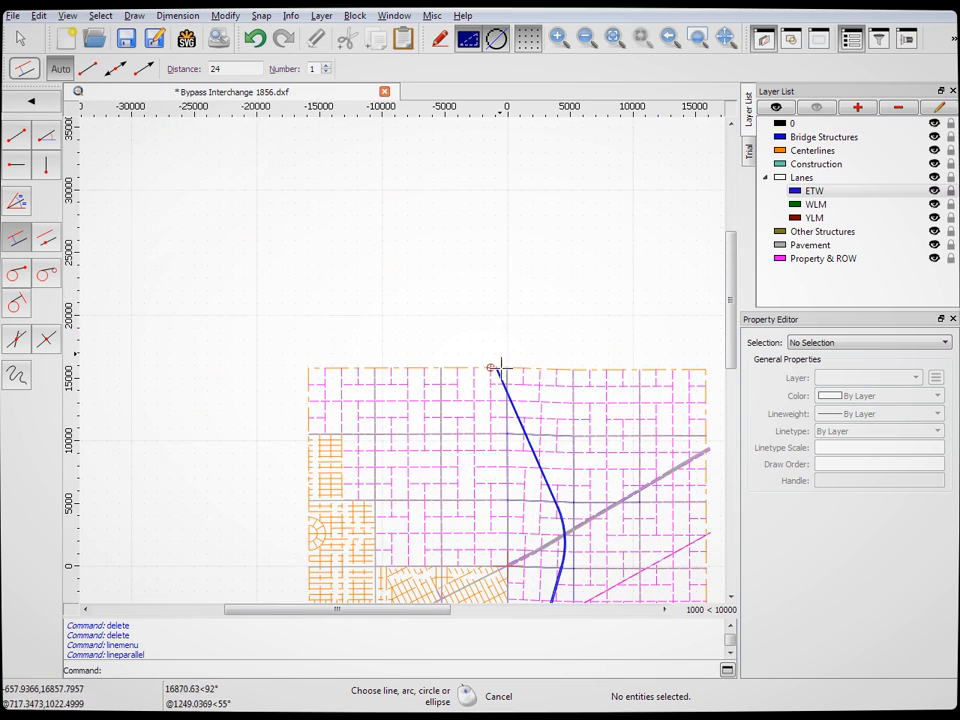
scroll(497, 366, up, 12)
scroll(480, 324, down, 8)
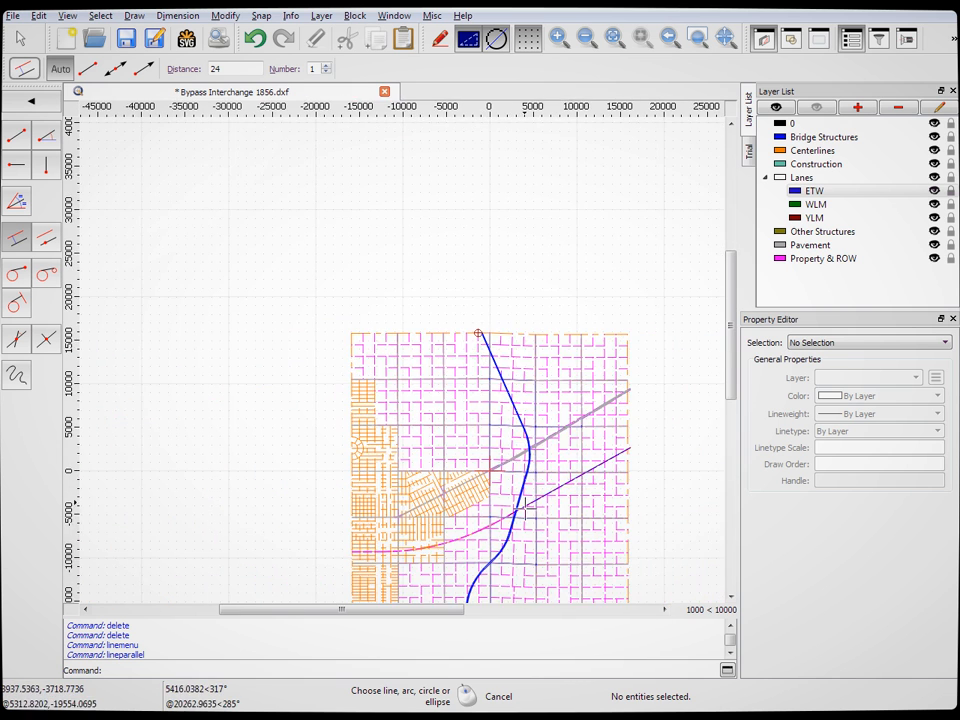
scroll(530, 470, up, 4)
scroll(524, 410, up, 3)
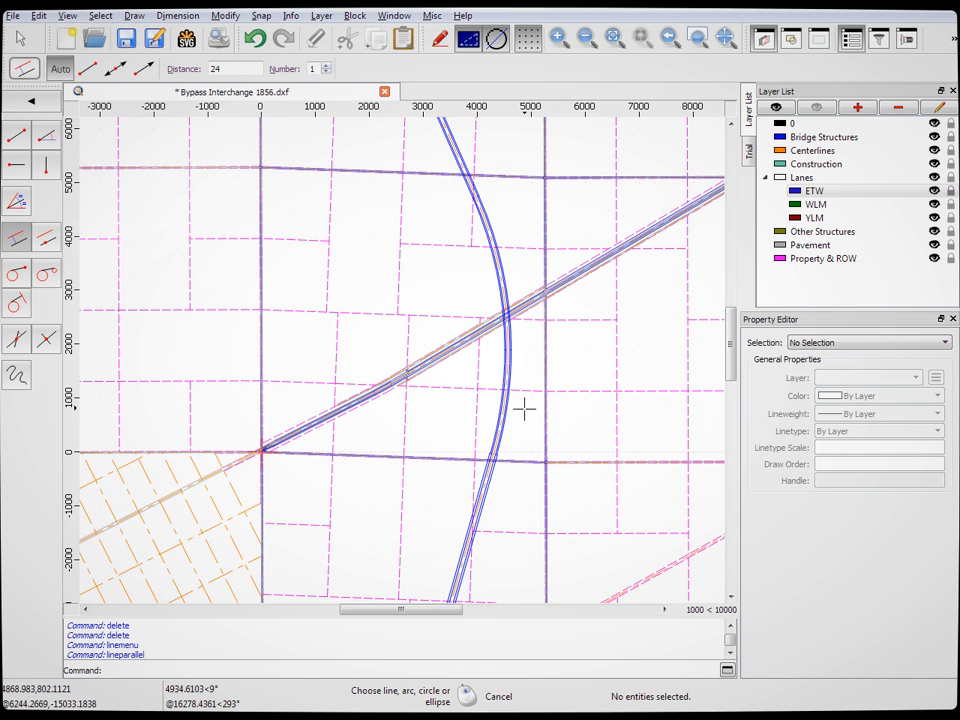
On the Pavement layer, create parallels at distance 1.5 on the centerline side of both inner edge lines of the northern straight section
click(812, 248)
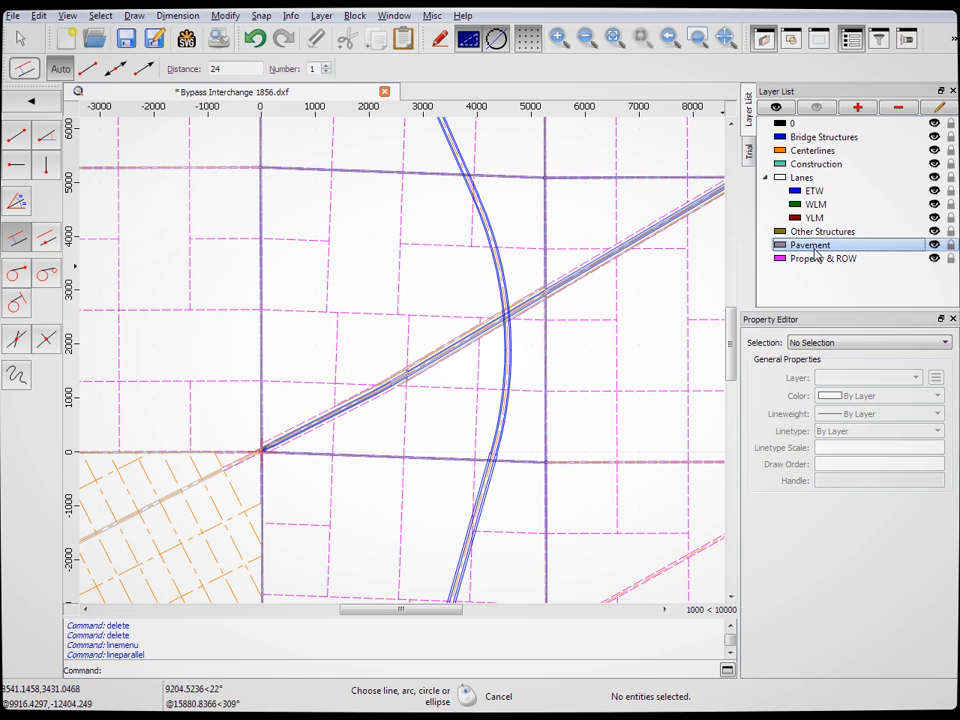
double_click(244, 69)
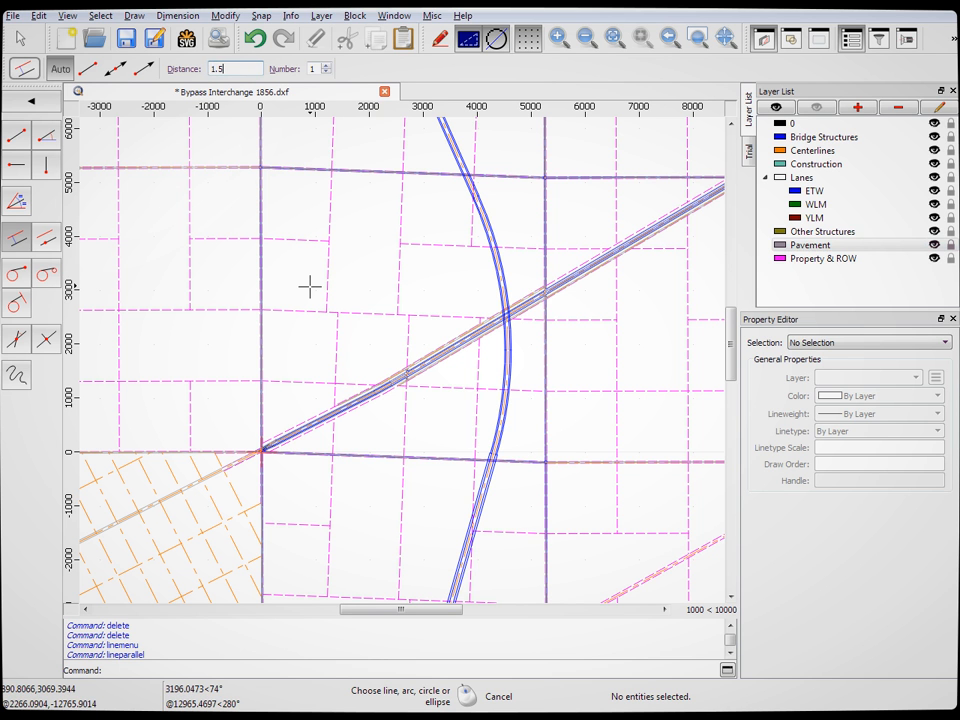
scroll(553, 444, down, 3)
scroll(480, 204, up, 5)
scroll(484, 302, up, 10)
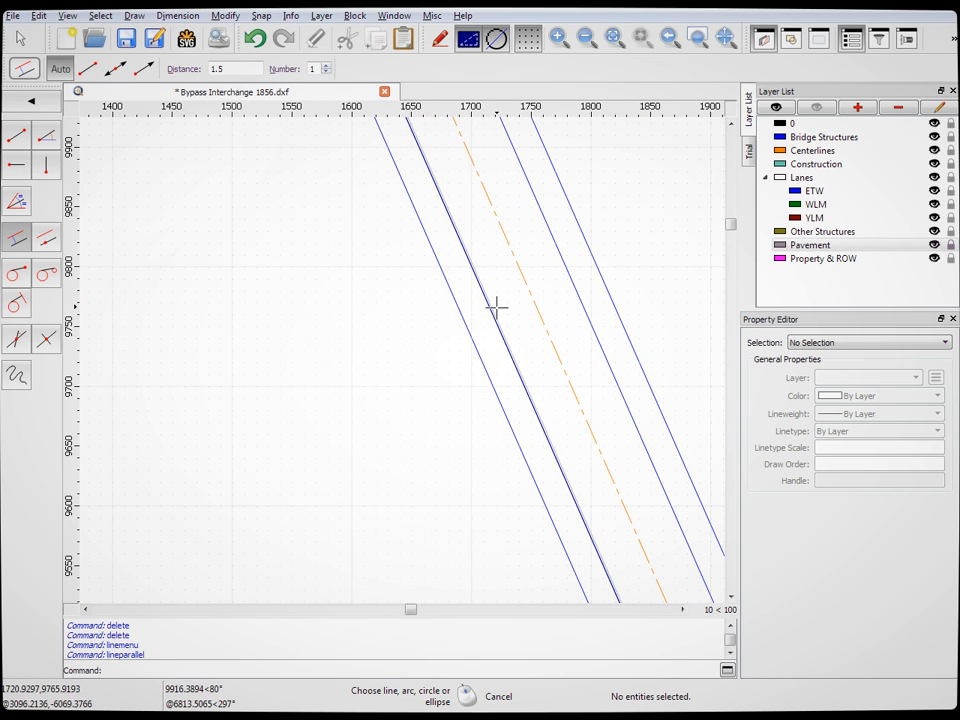
scroll(484, 230, down, 6)
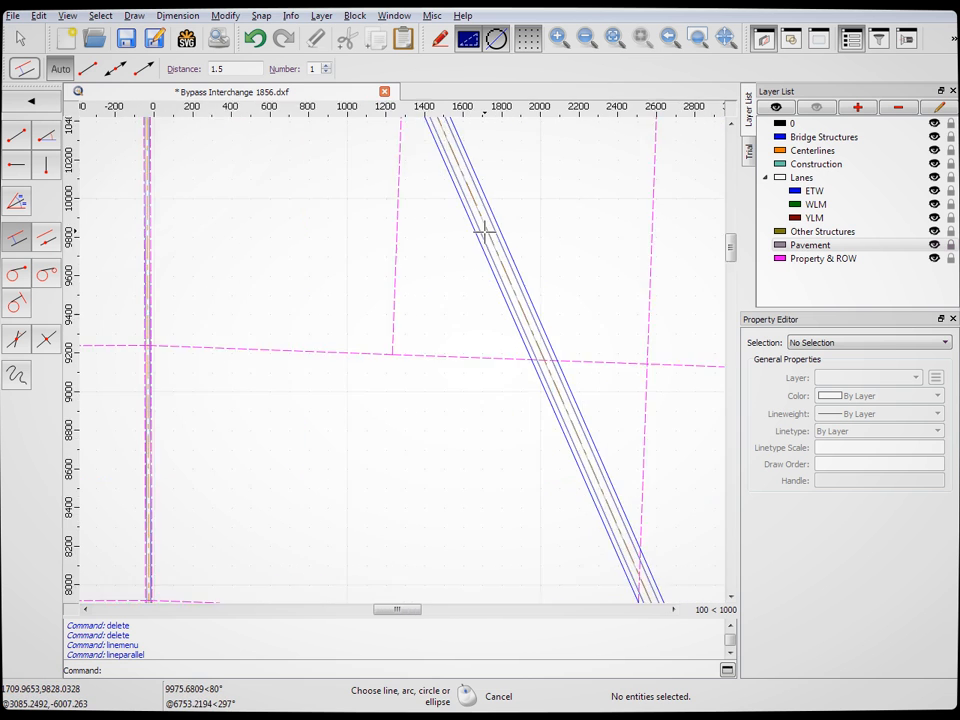
Create parallels at distance 1.5 on the centerline side of both inner edge lines of the bypass curve crossing the highway
scroll(484, 231, down, 5)
scroll(611, 471, up, 3)
scroll(545, 347, up, 3)
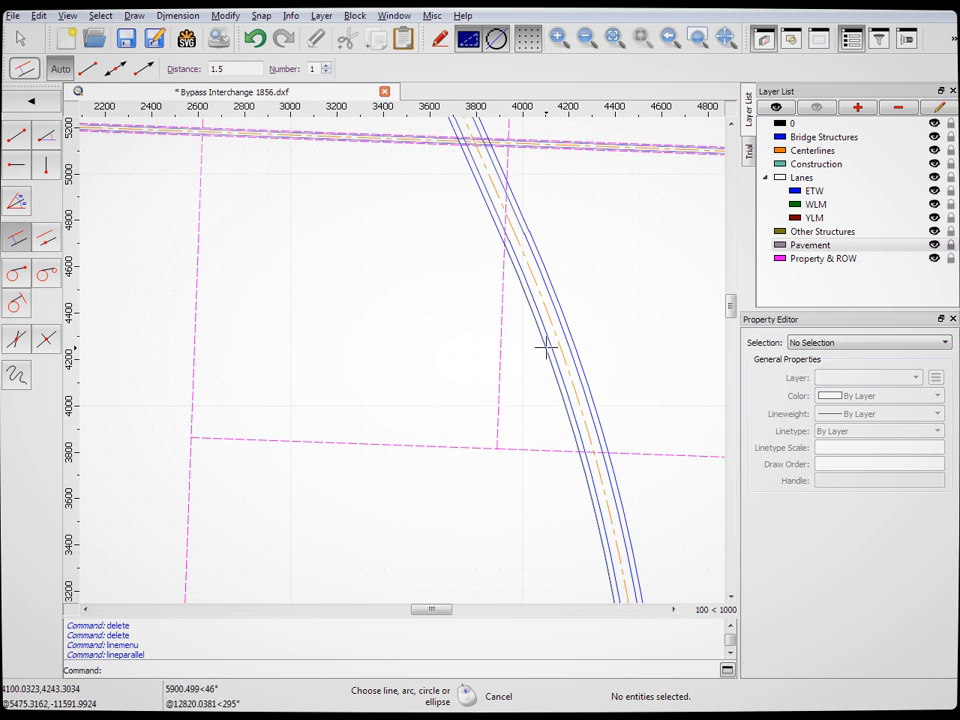
scroll(527, 224, up, 7)
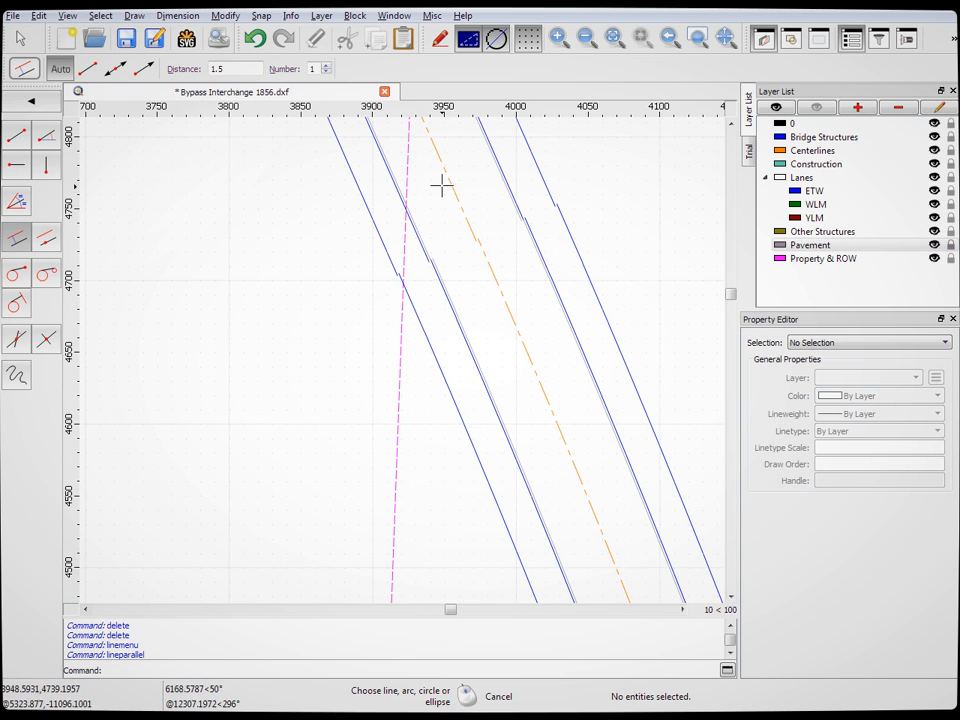
Create parallels at distance 1.5 on the centerline side of both inner edge lines of the straight bypass section south of the highway curve
scroll(456, 208, down, 10)
scroll(520, 471, down, 4)
scroll(518, 476, up, 6)
scroll(555, 385, up, 5)
scroll(443, 345, up, 1)
scroll(471, 332, down, 1)
scroll(513, 299, up, 2)
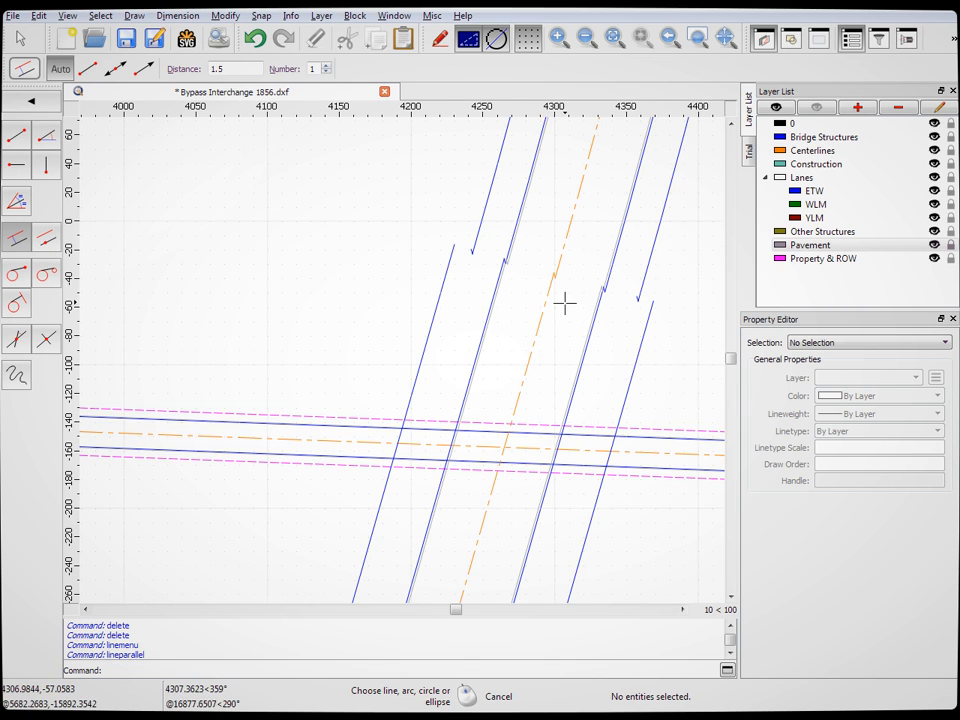
Create parallels at distance 1.5 on the centerline side of both inner edge lines of the bypass curve south of the long straight section
scroll(564, 304, down, 4)
scroll(512, 516, up, 3)
scroll(483, 498, up, 4)
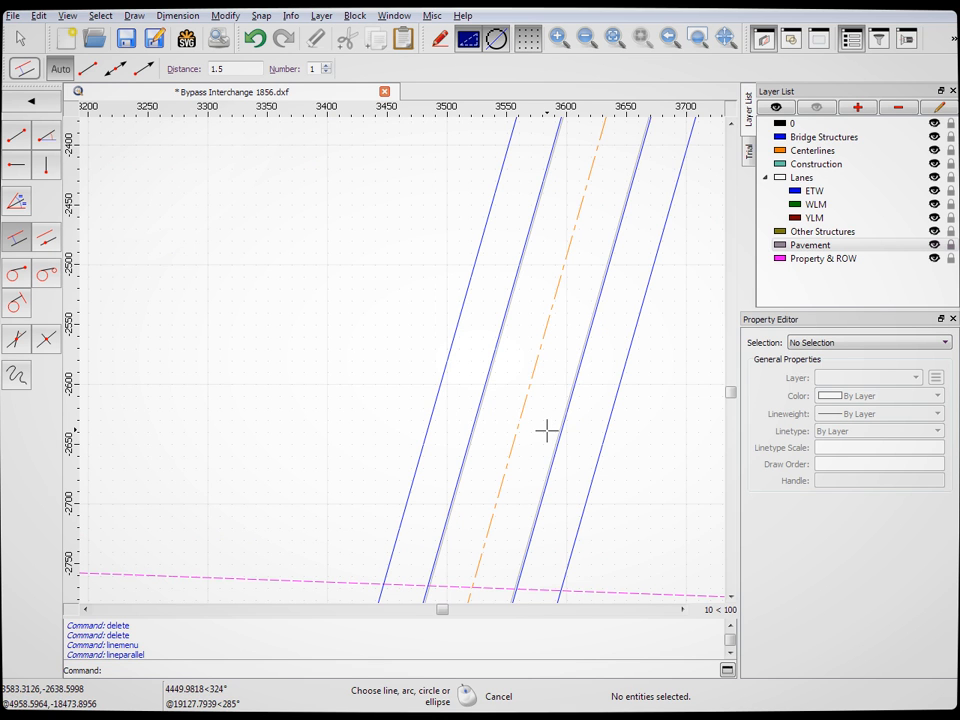
scroll(560, 377, down, 10)
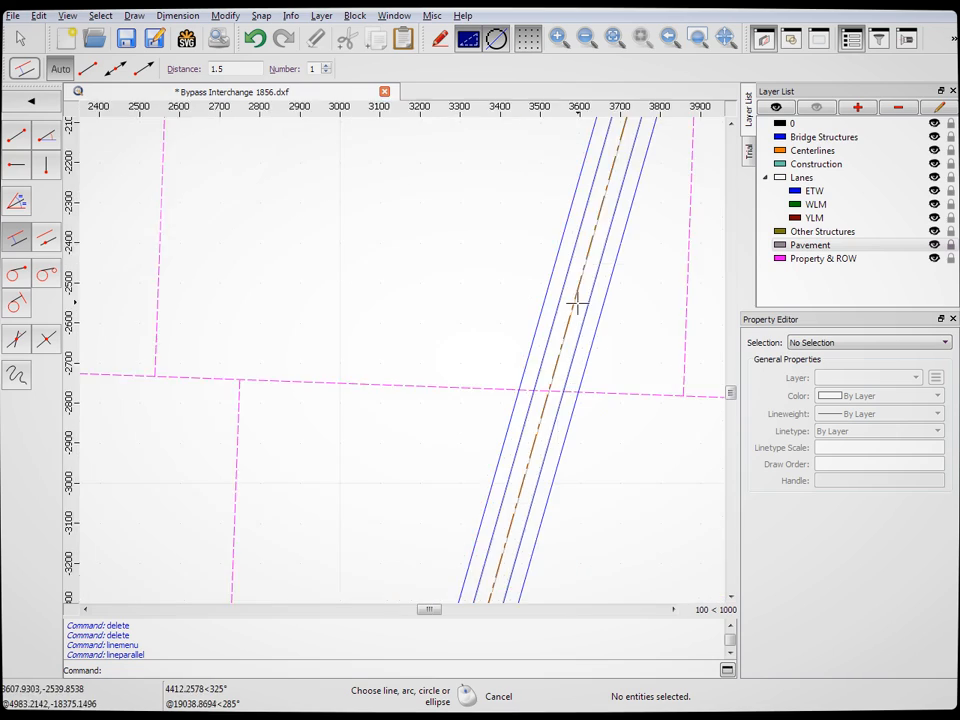
scroll(520, 555, up, 8)
scroll(636, 336, up, 2)
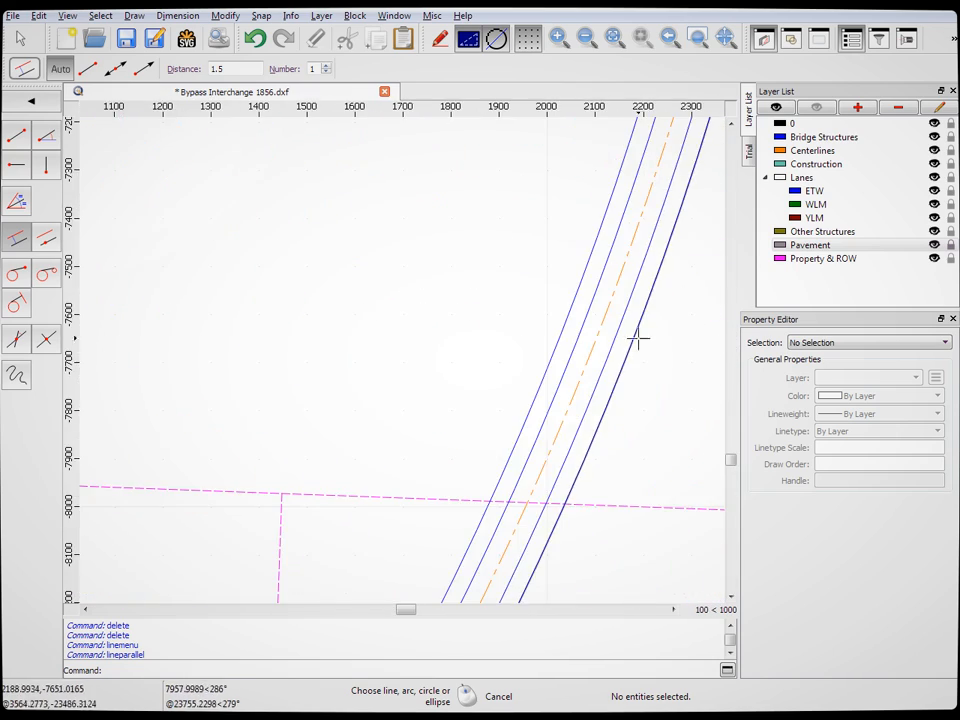
scroll(555, 392, down, 4)
scroll(567, 337, up, 5)
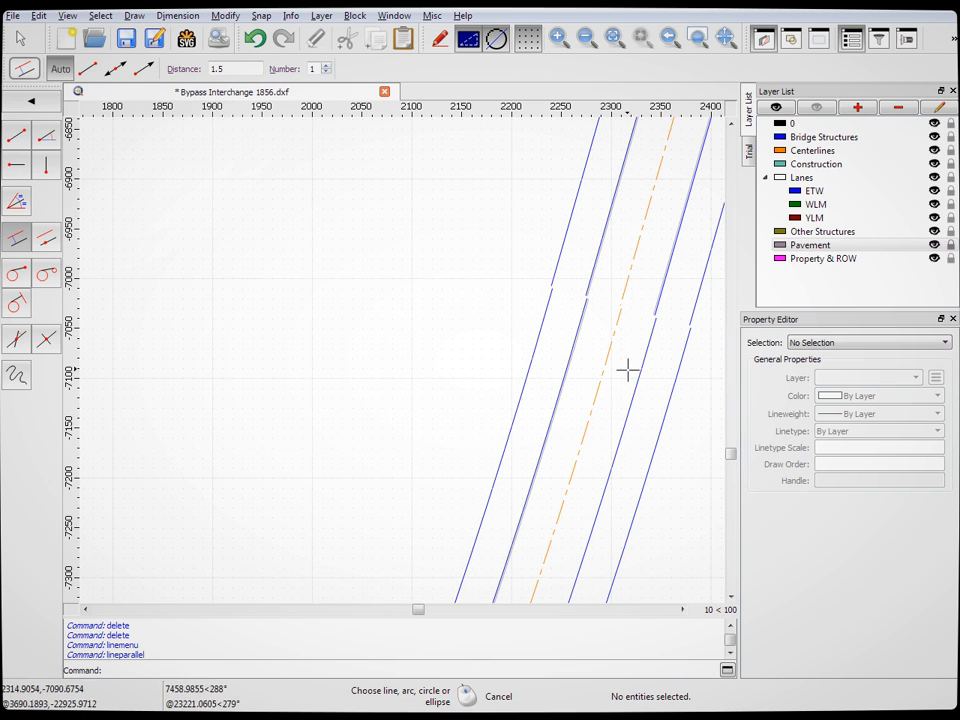
scroll(621, 318, down, 2)
Create parallels at distance 1.5 on the centerline side of both inner edge lines of the short straight section crossing the southern road intersection
scroll(604, 343, down, 4)
scroll(561, 454, up, 2)
scroll(619, 388, up, 2)
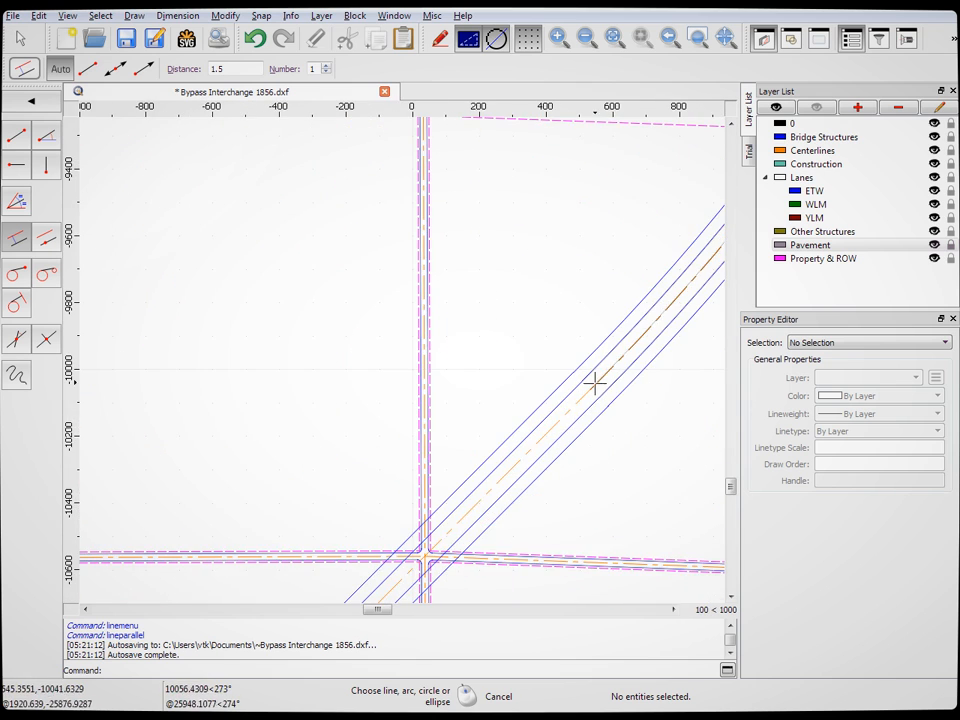
scroll(534, 407, up, 4)
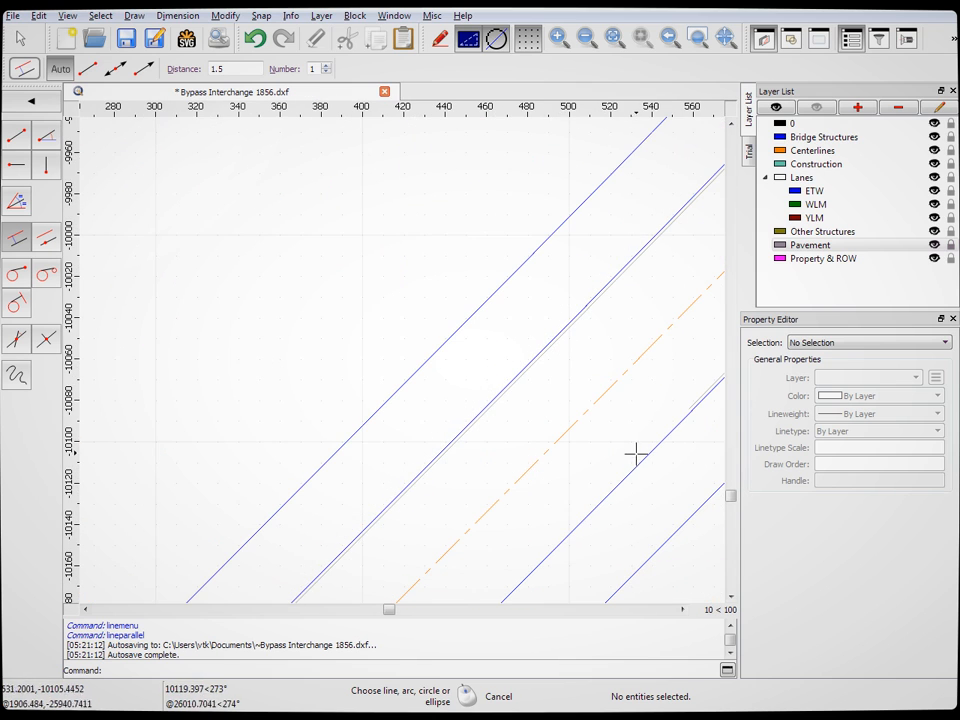
scroll(617, 377, down, 1)
scroll(617, 377, down, 6)
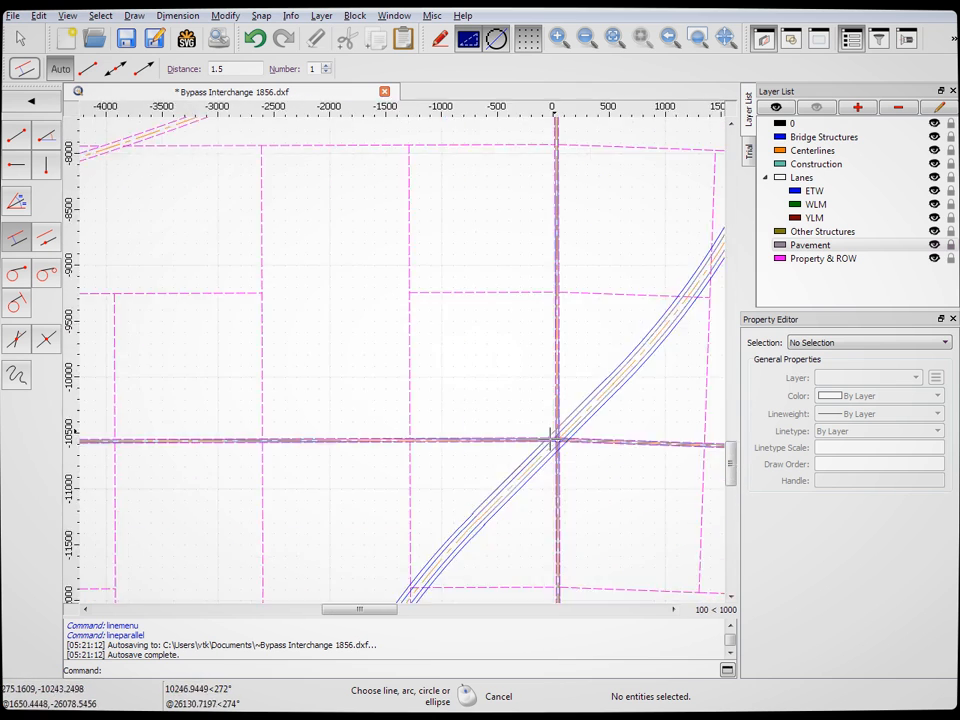
Create parallels at distance 1.5 on the centerline side of both inner edge lines of the southernmost bypass curve
scroll(497, 519, up, 3)
scroll(417, 540, up, 5)
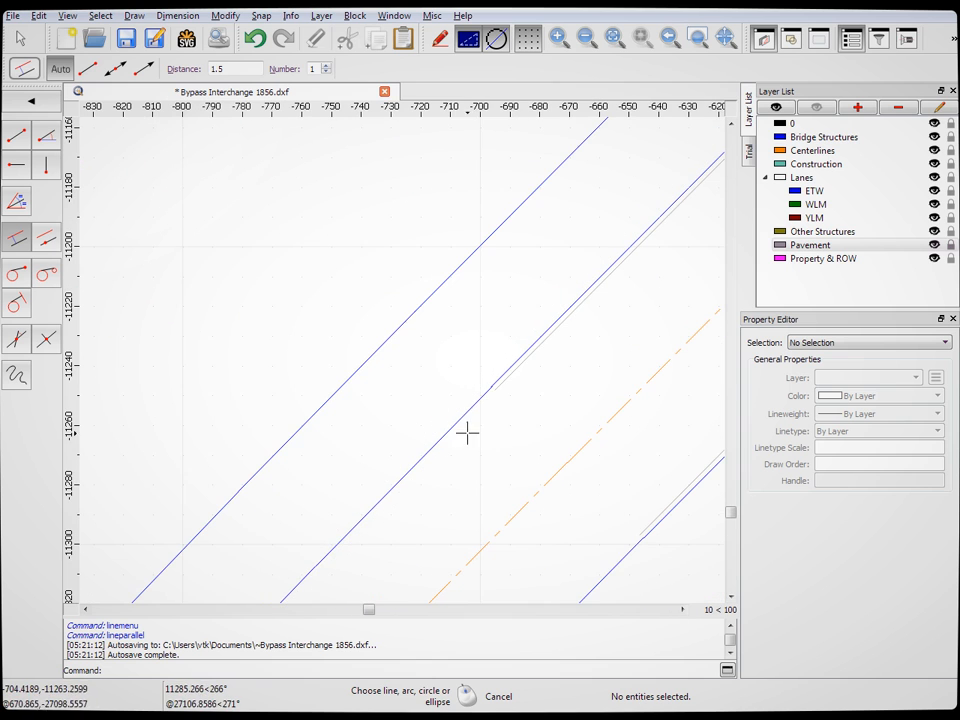
scroll(612, 467, down, 6)
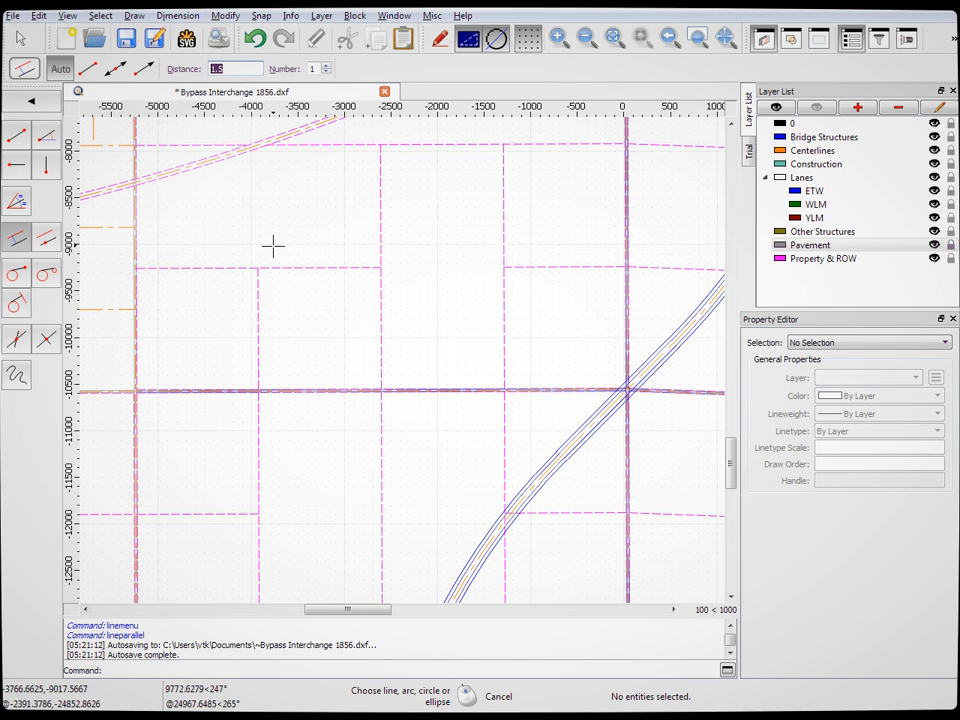
Create outward parallels at distance 9 along both outer edge lines of the southernmost curve and the adjoining short straight section
scroll(573, 223, down, 5)
scroll(501, 514, up, 11)
scroll(467, 471, up, 4)
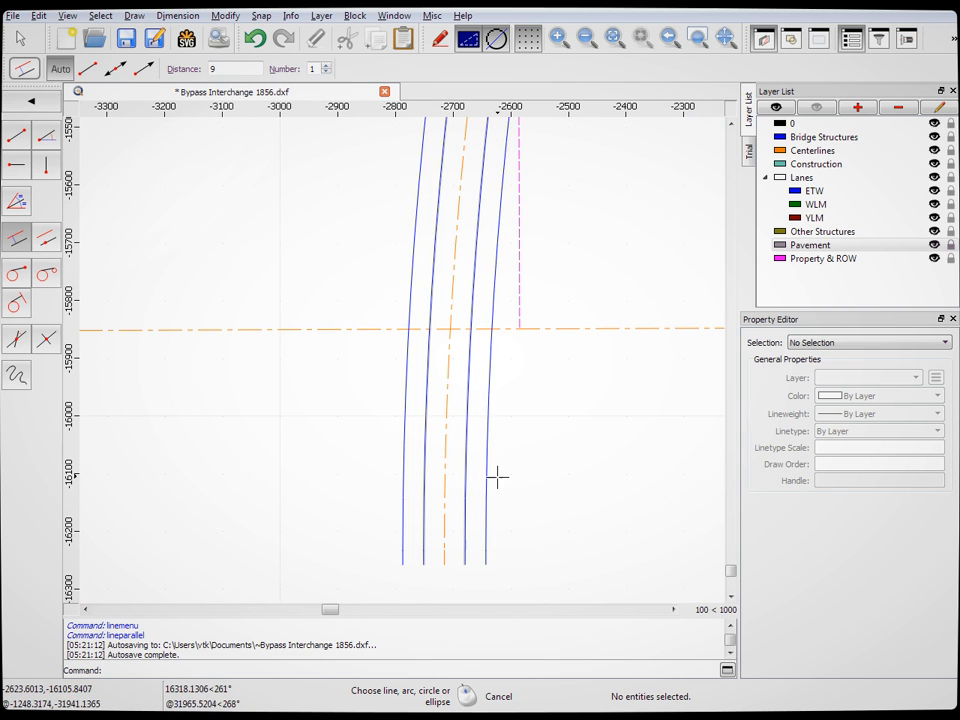
scroll(327, 518, down, 6)
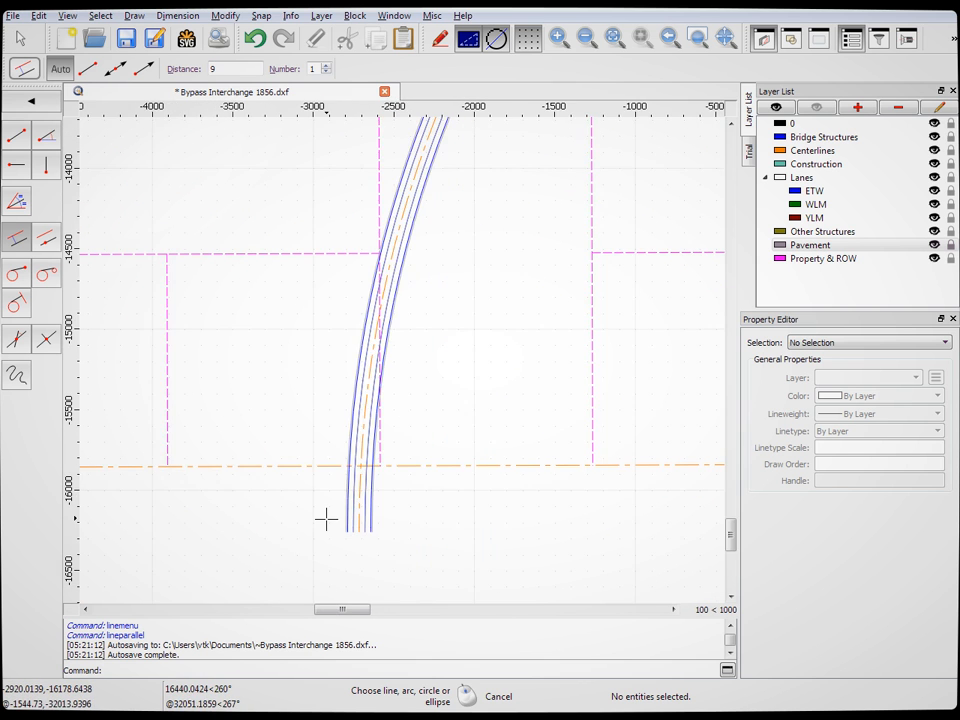
scroll(467, 146, up, 6)
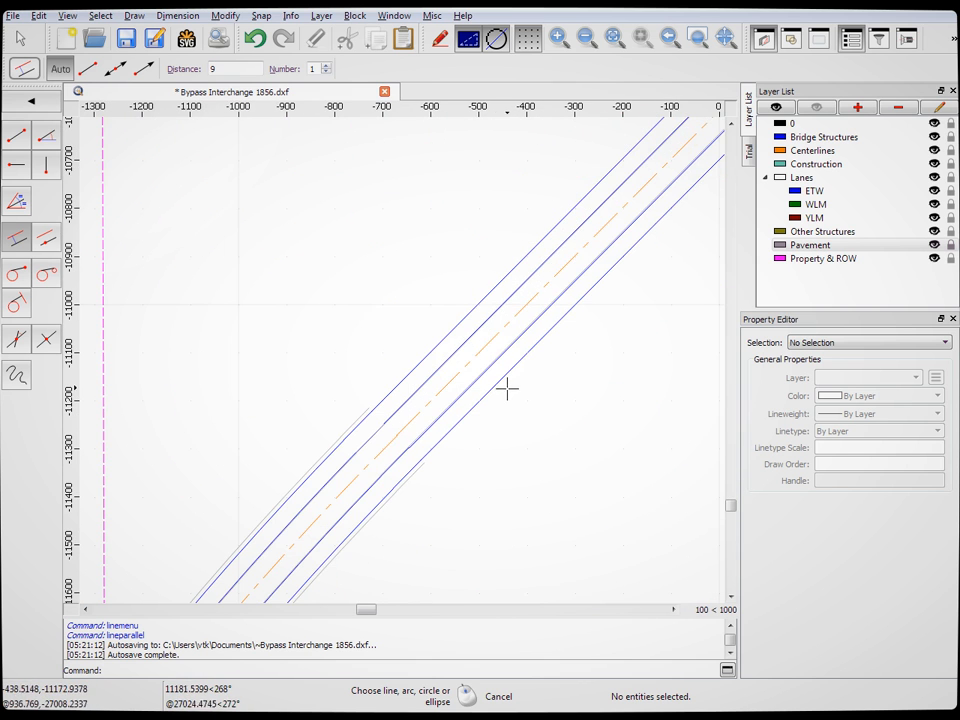
scroll(327, 518, down, 6)
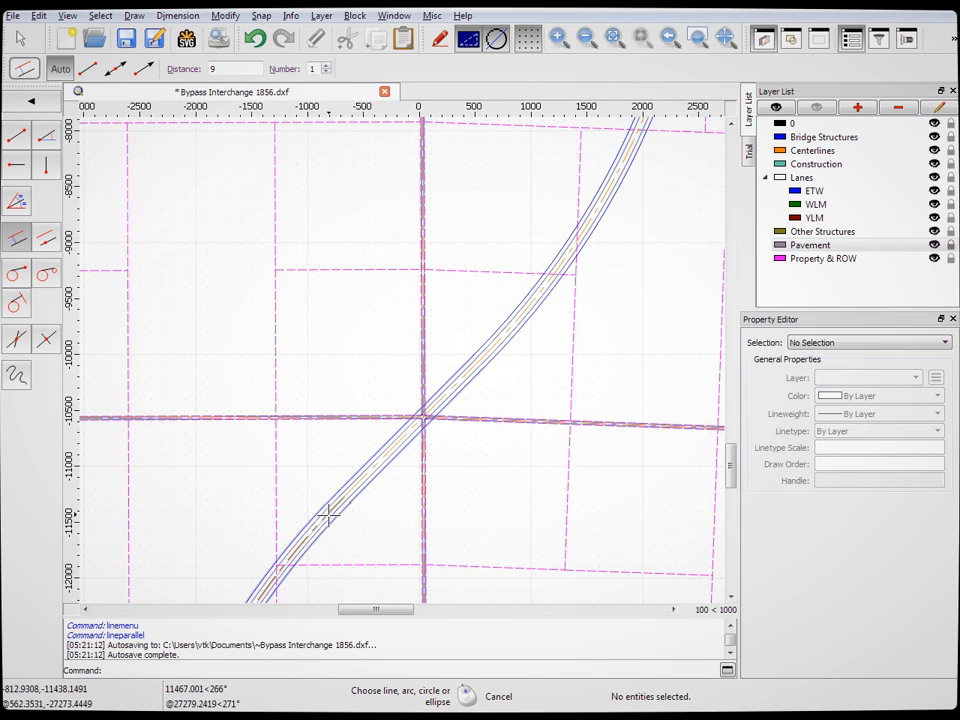
Create outward parallels at distance 9 along both outer edge lines of the middle curve and the long straight section north of it
scroll(504, 390, up, 6)
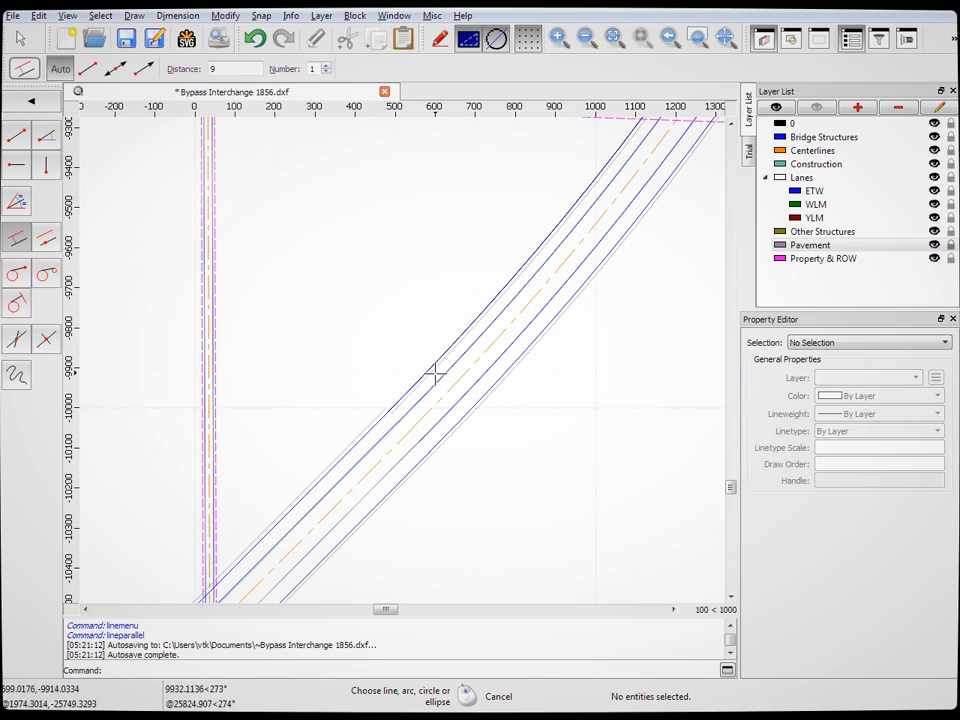
scroll(375, 472, down, 5)
scroll(463, 330, up, 7)
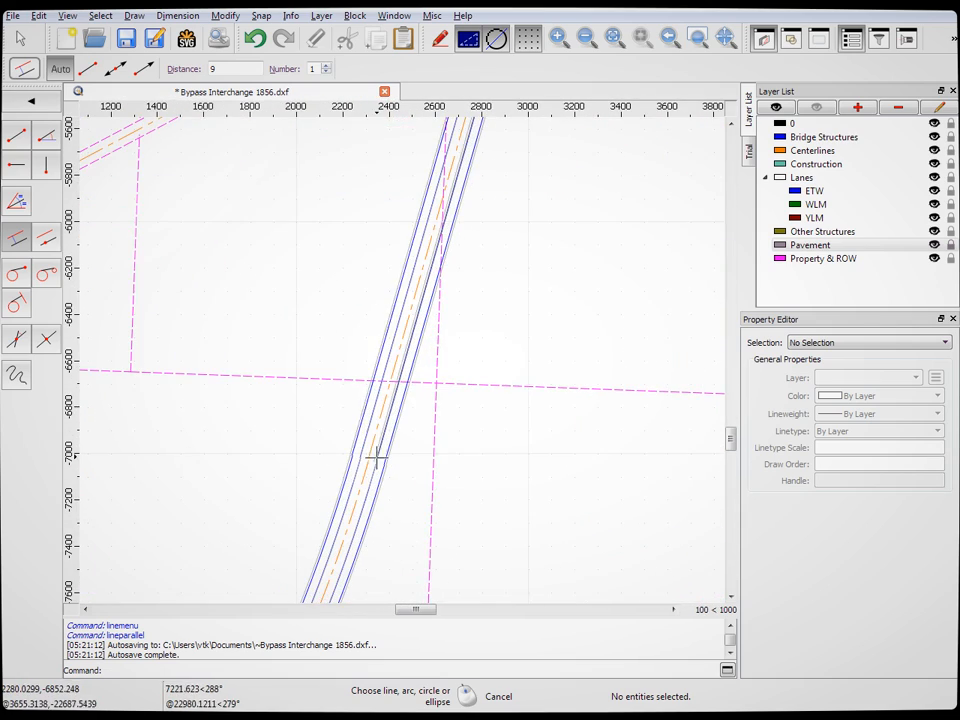
scroll(375, 470, down, 5)
scroll(375, 491, down, 3)
Create outward parallels at distance 9 along both outer edge lines of the curve crossing the highway and the northern straight section
scroll(469, 341, up, 5)
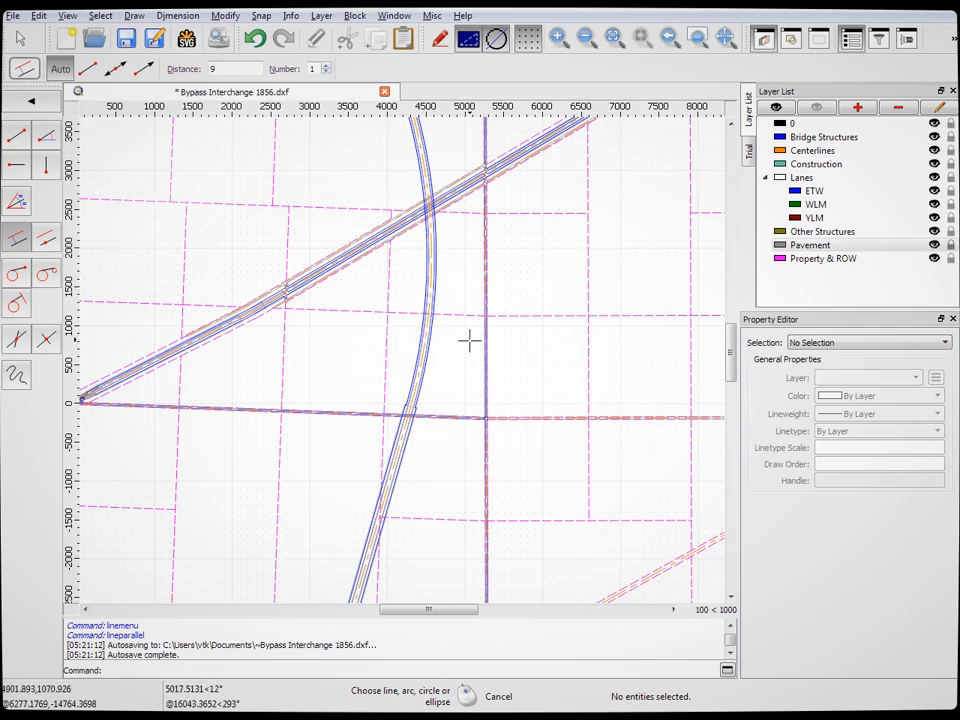
scroll(428, 396, up, 6)
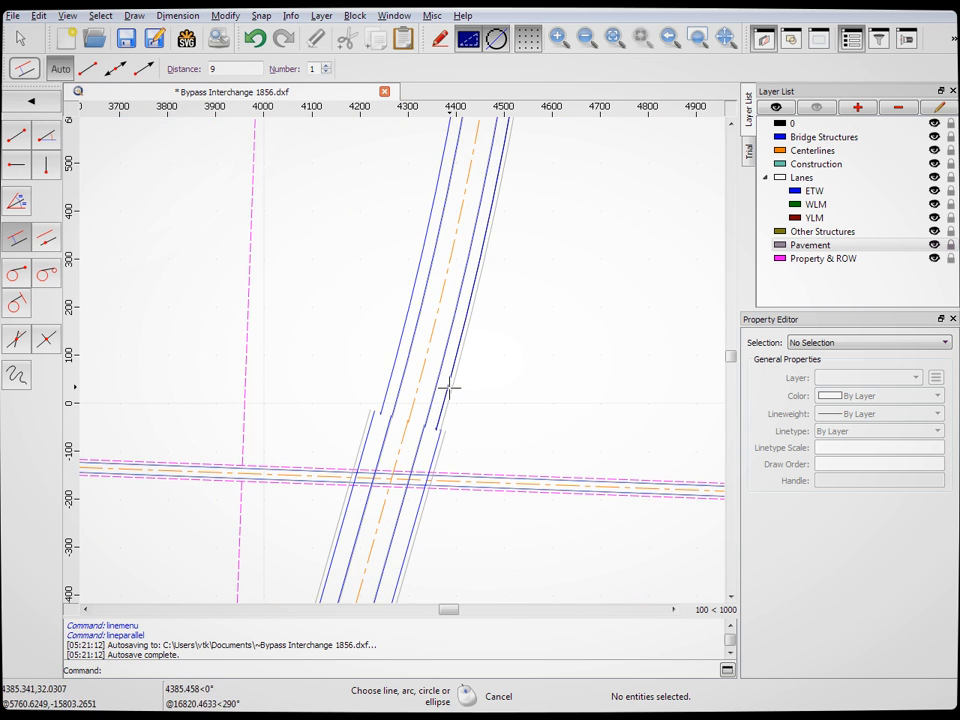
scroll(397, 508, down, 6)
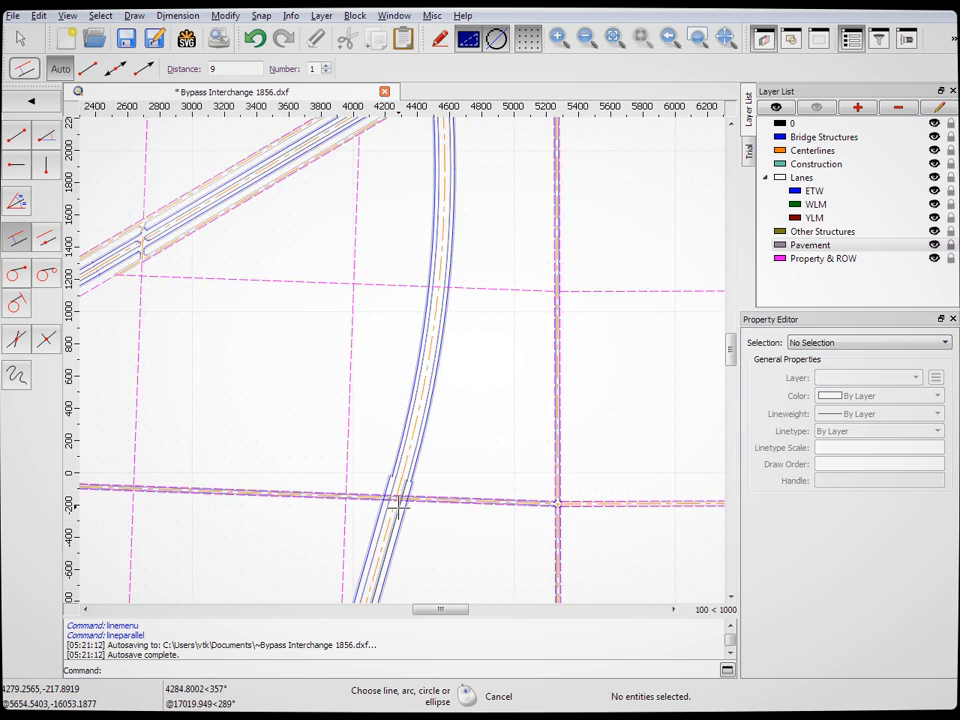
scroll(397, 508, up, 8)
scroll(459, 356, down, 2)
scroll(393, 235, up, 3)
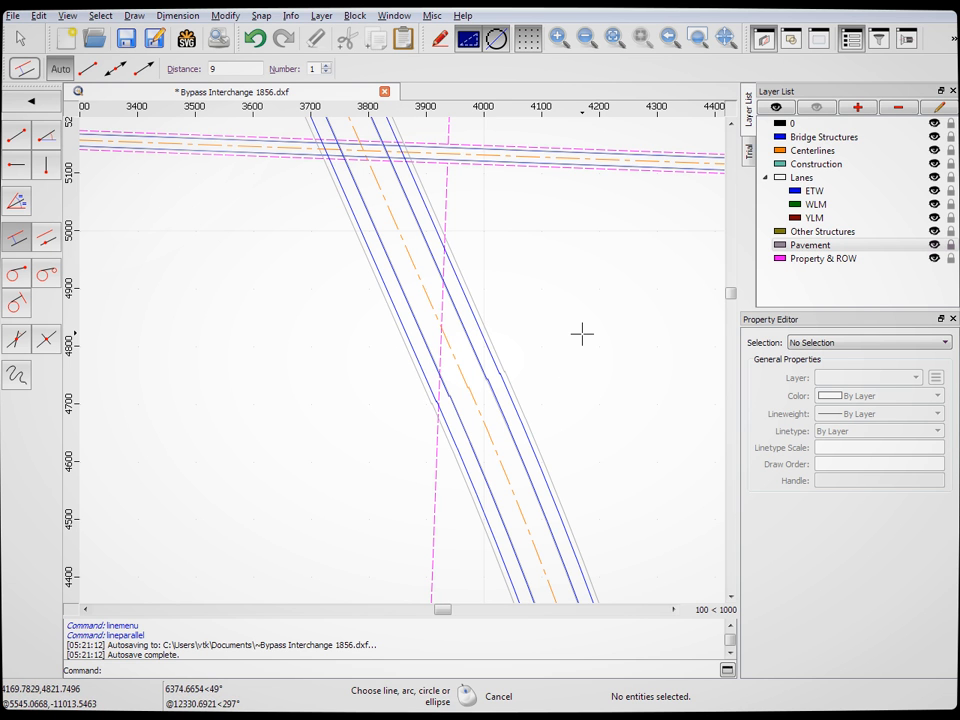
scroll(473, 213, down, 4)
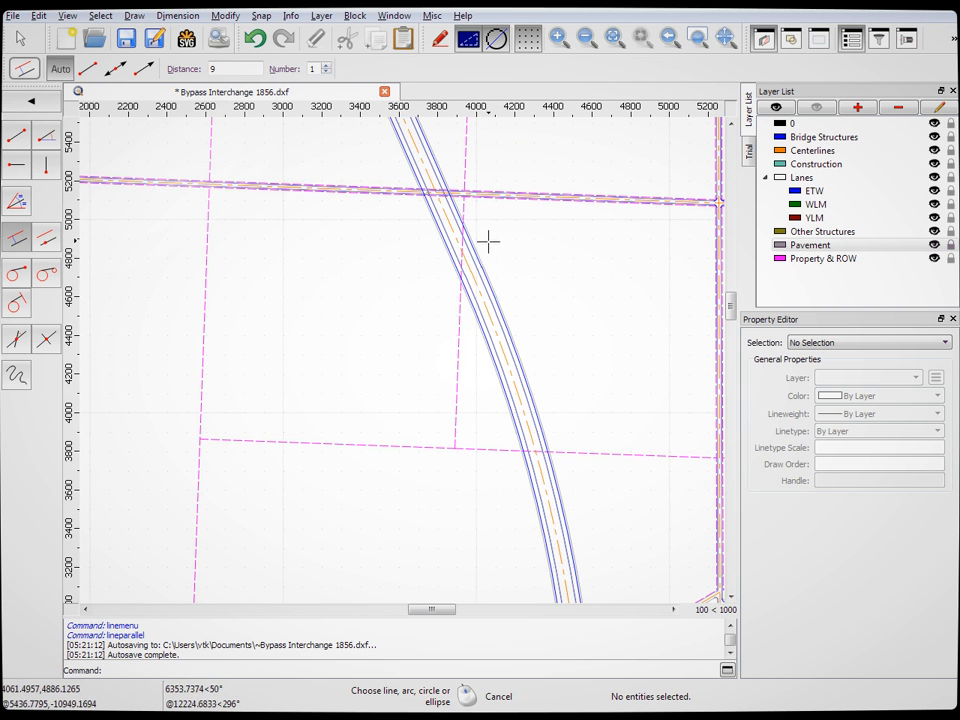
Make Property & ROW the current layer and try a parallel at distance 176 from the northern straight section's centerline
click(885, 261)
drag(226, 72, 169, 54)
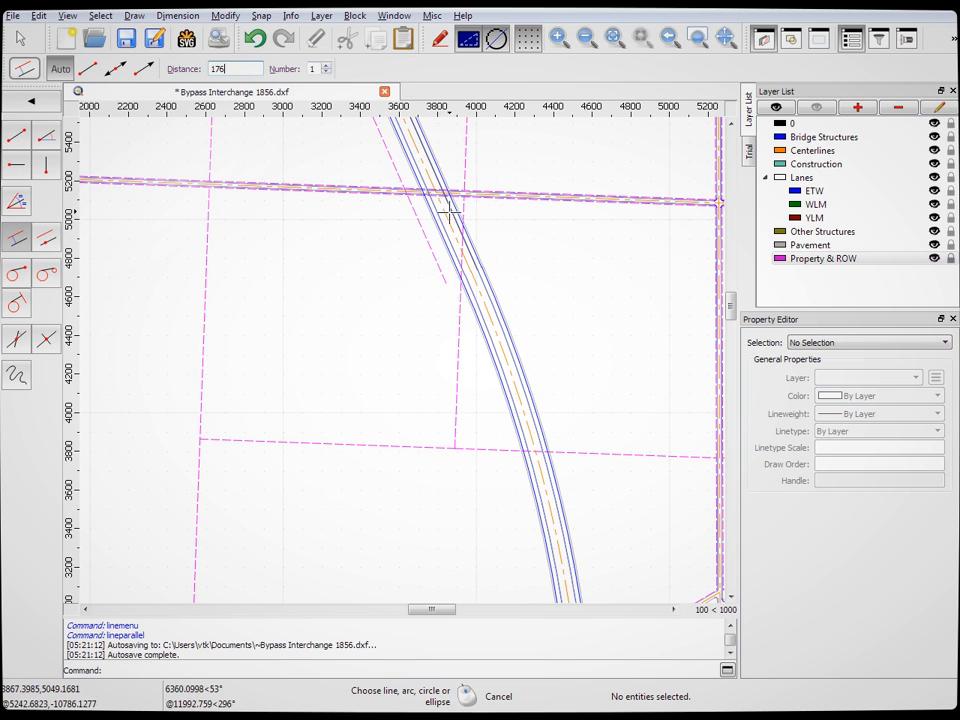
scroll(447, 210, up, 5)
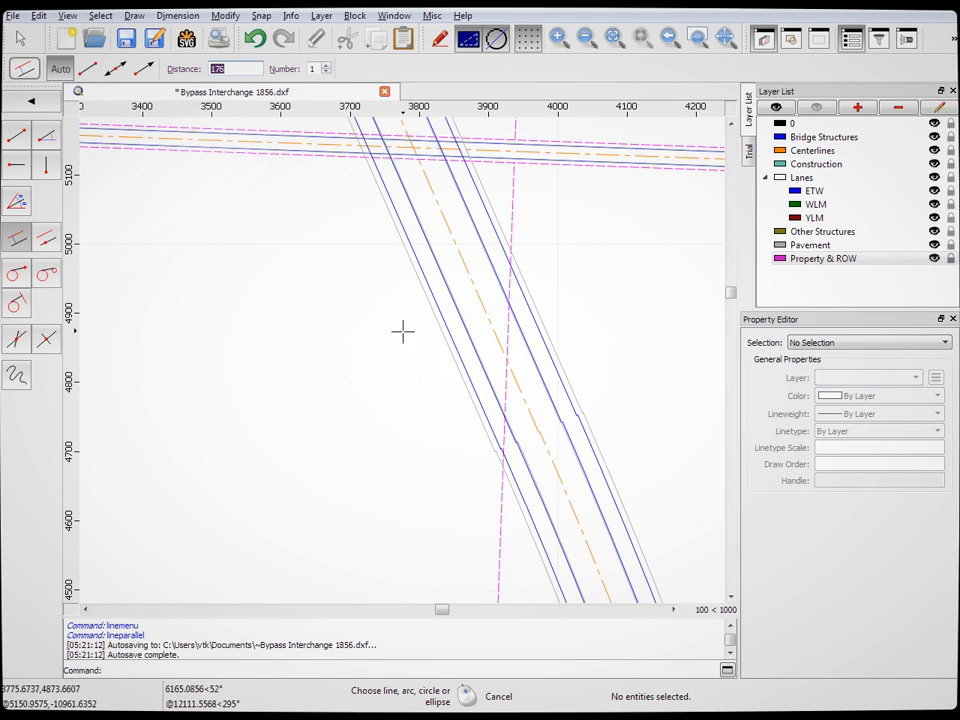
scroll(413, 448, down, 4)
scroll(410, 318, up, 5)
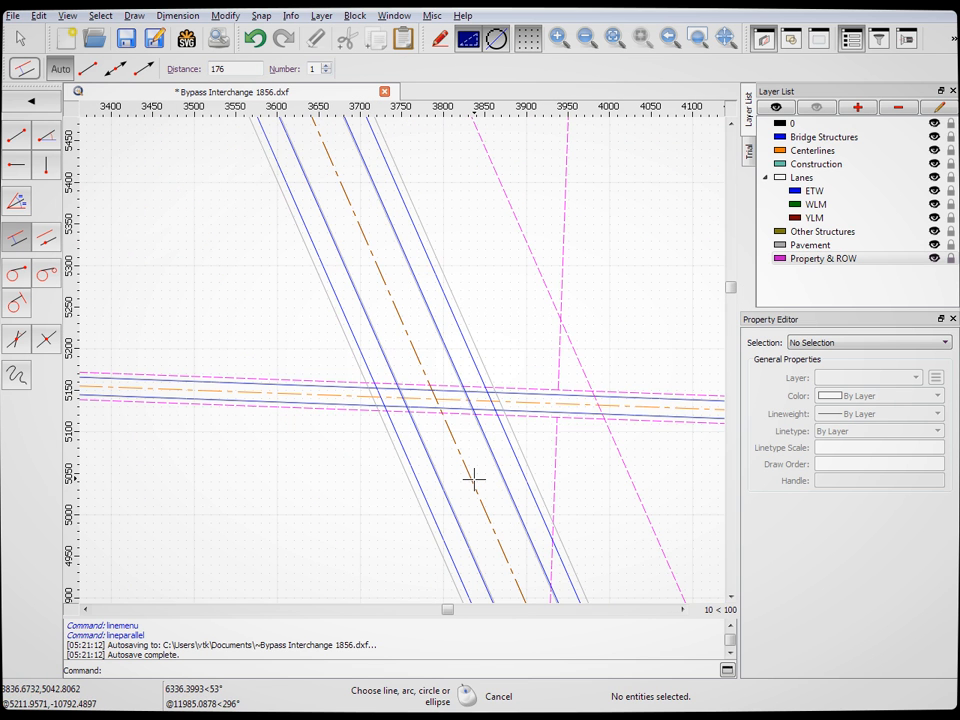
Check the perpendicular distance from the crossing road centerline's intersection with the property line to the bypass centerline using an uncommitted line
click(16, 135)
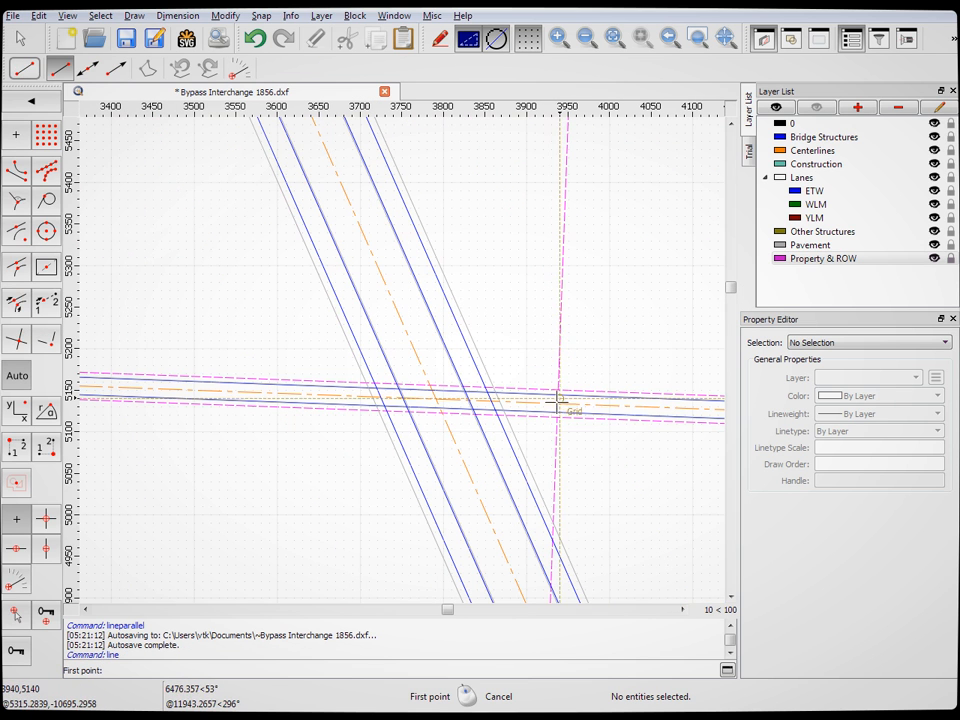
click(46, 340)
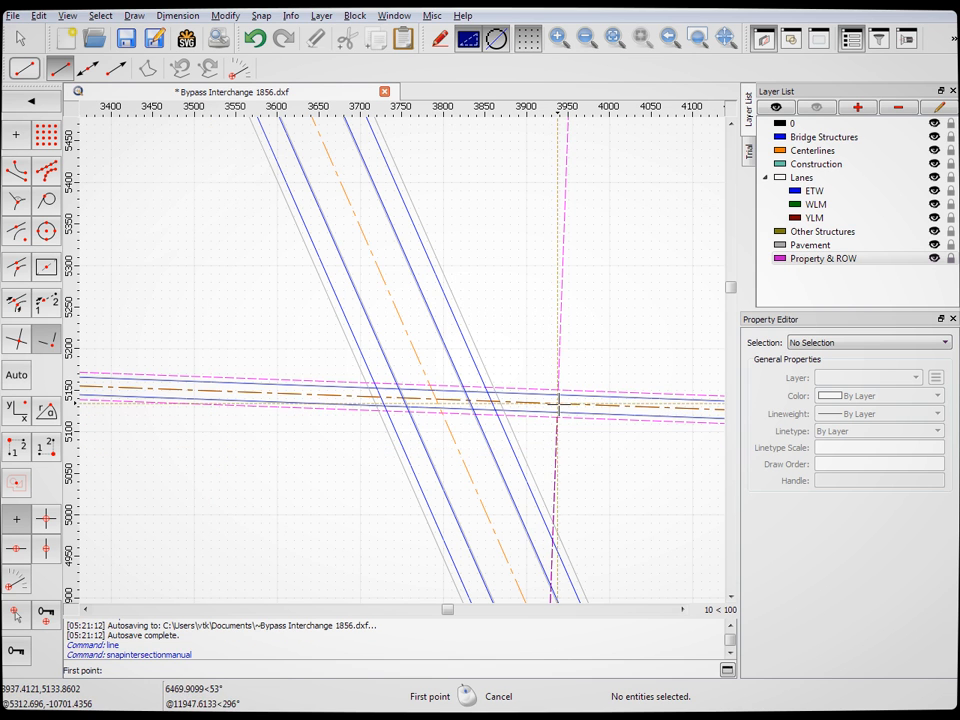
click(557, 404)
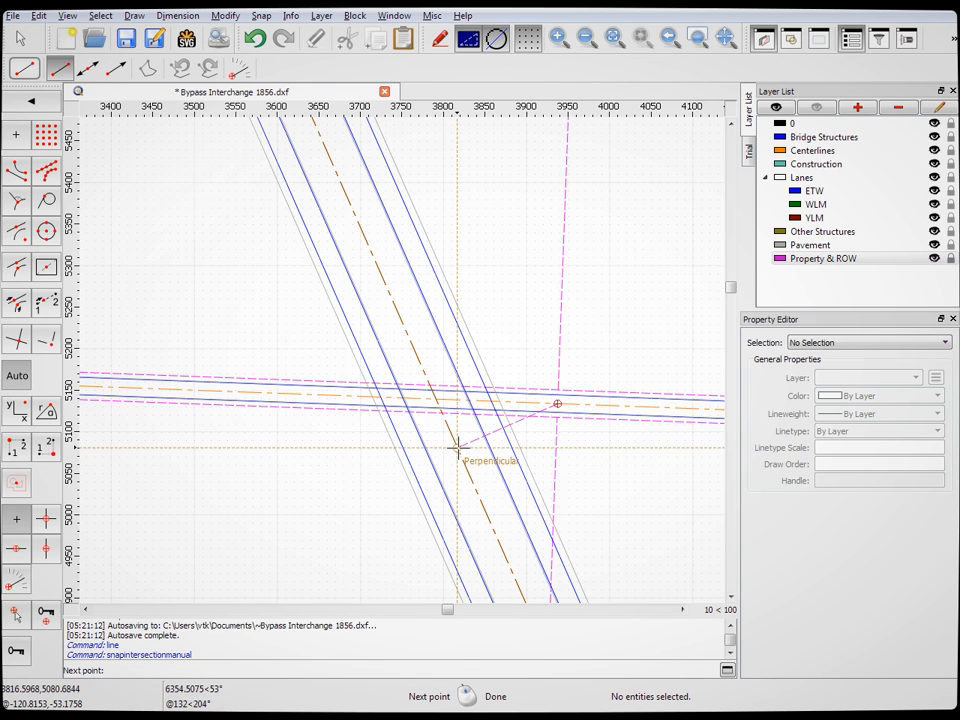
right_click(590, 465)
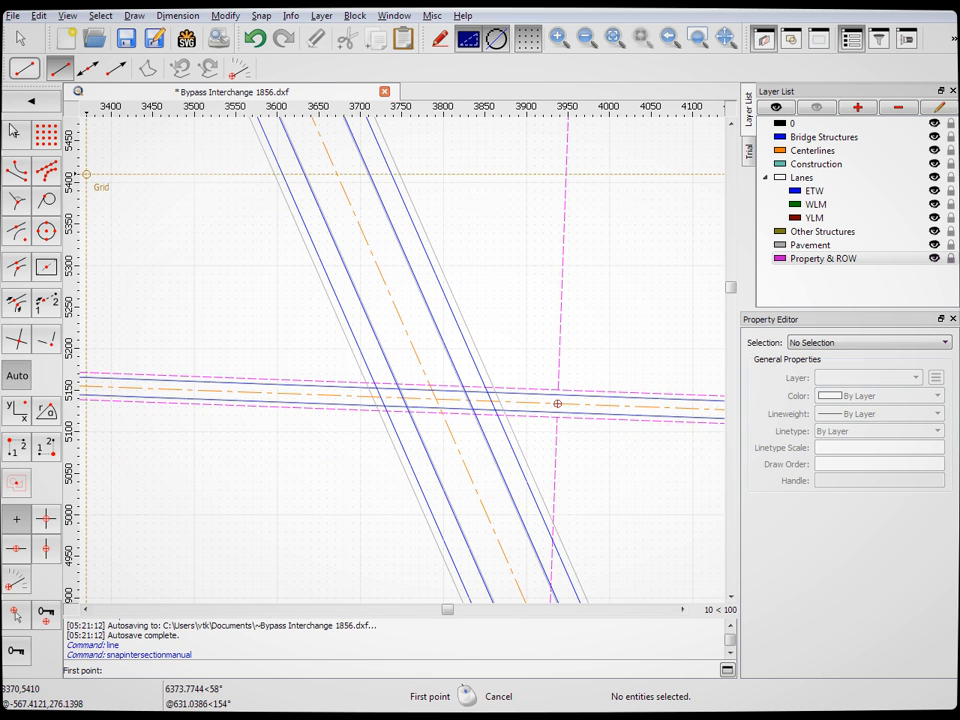
Create parallels at distance 132 on both sides of the bypass centerline along the northern straight section
click(34, 106)
click(34, 110)
click(45, 106)
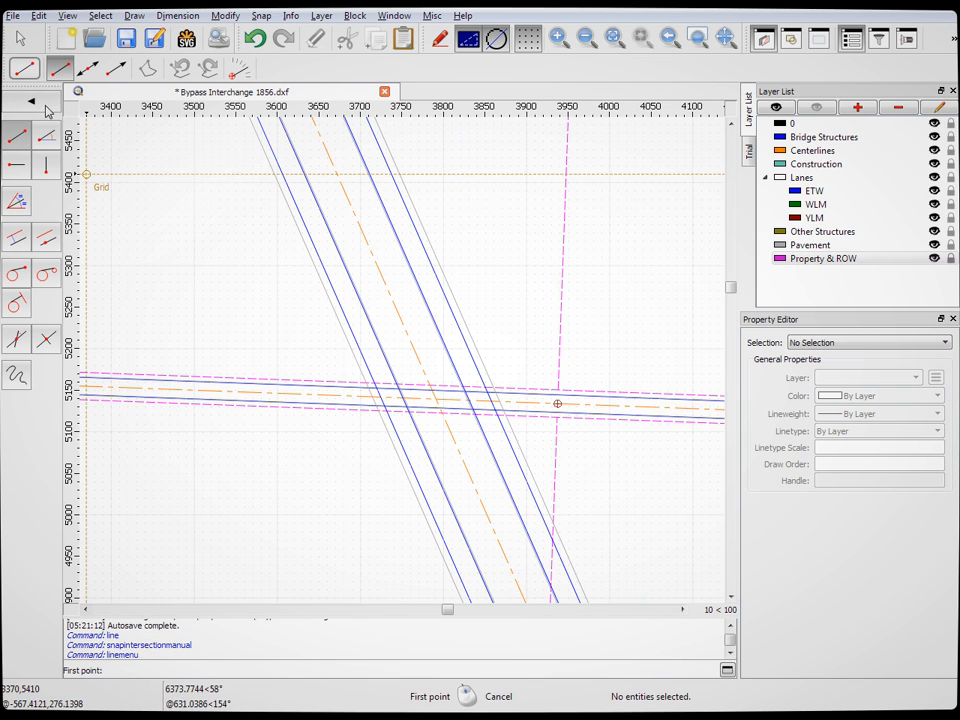
click(19, 238)
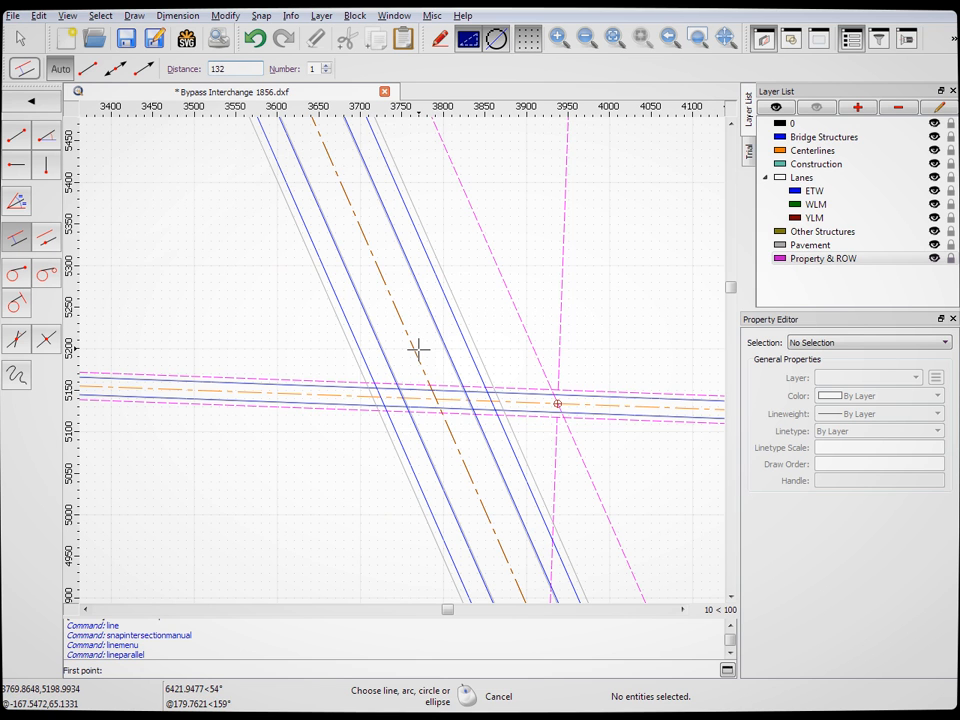
scroll(468, 460, down, 5)
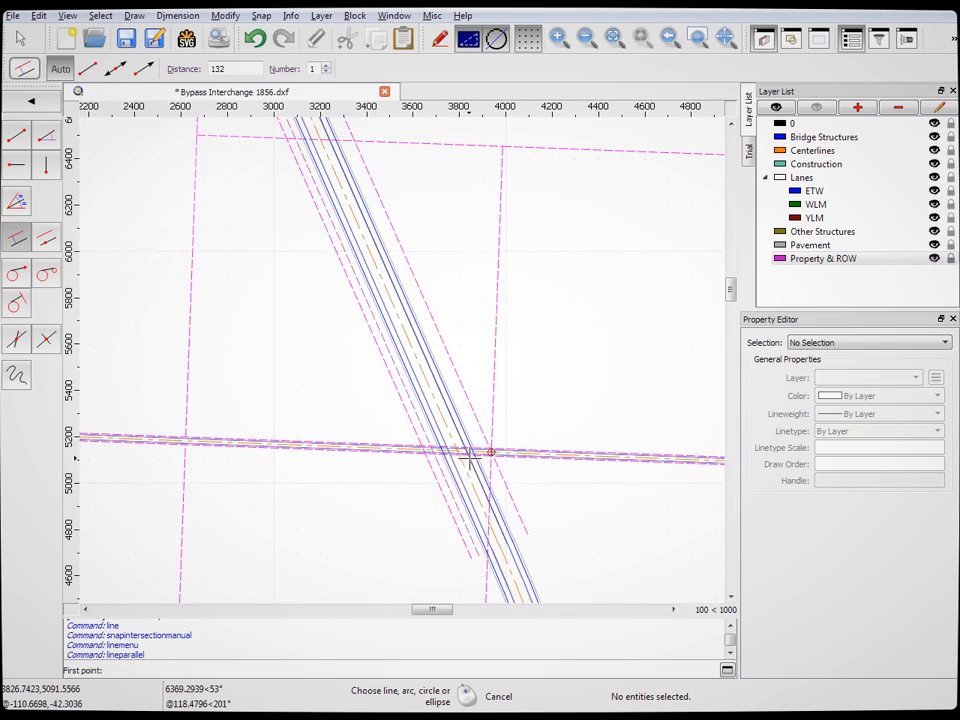
Create parallels at distance 132 on both sides of the centerline of the bypass curve crossing the highway
scroll(468, 460, down, 4)
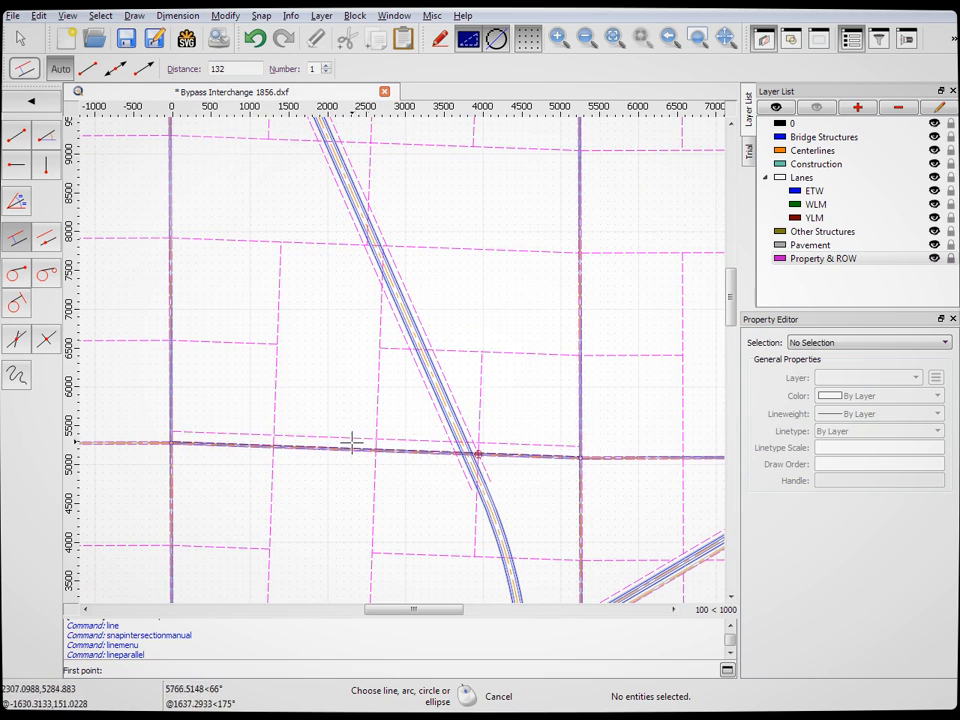
scroll(352, 442, down, 3)
scroll(261, 178, up, 3)
scroll(324, 298, down, 3)
scroll(465, 555, up, 7)
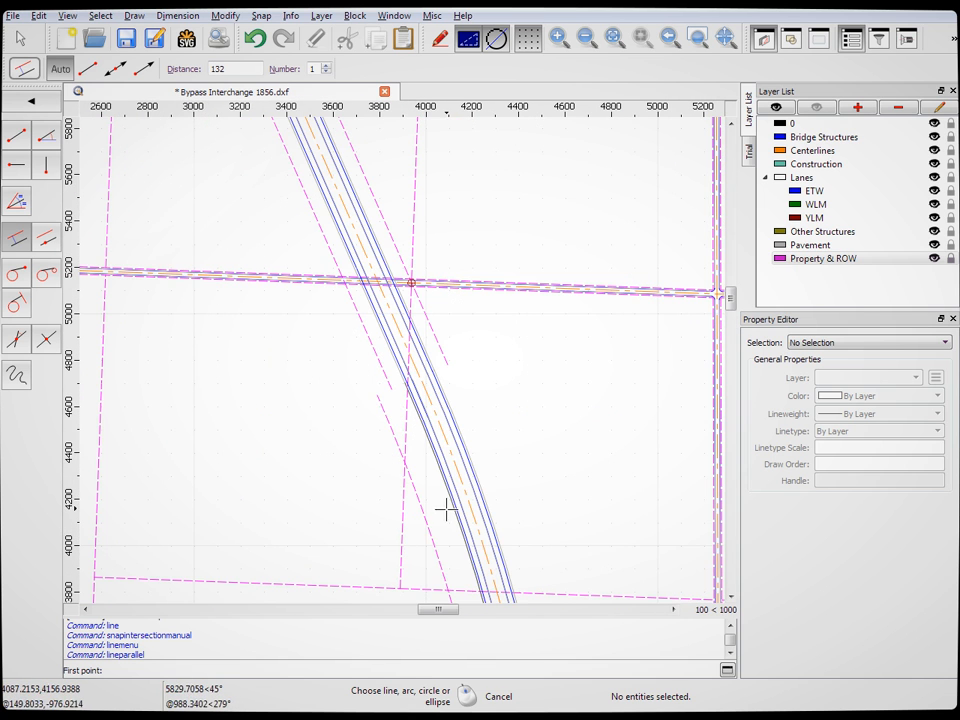
scroll(420, 380, up, 3)
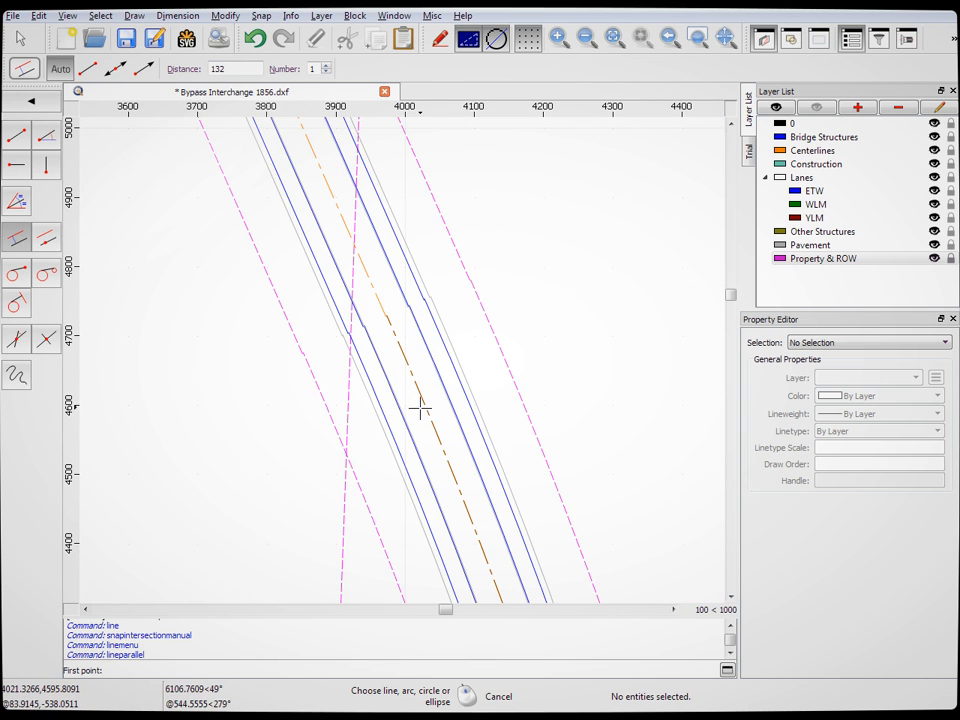
scroll(600, 257, down, 4)
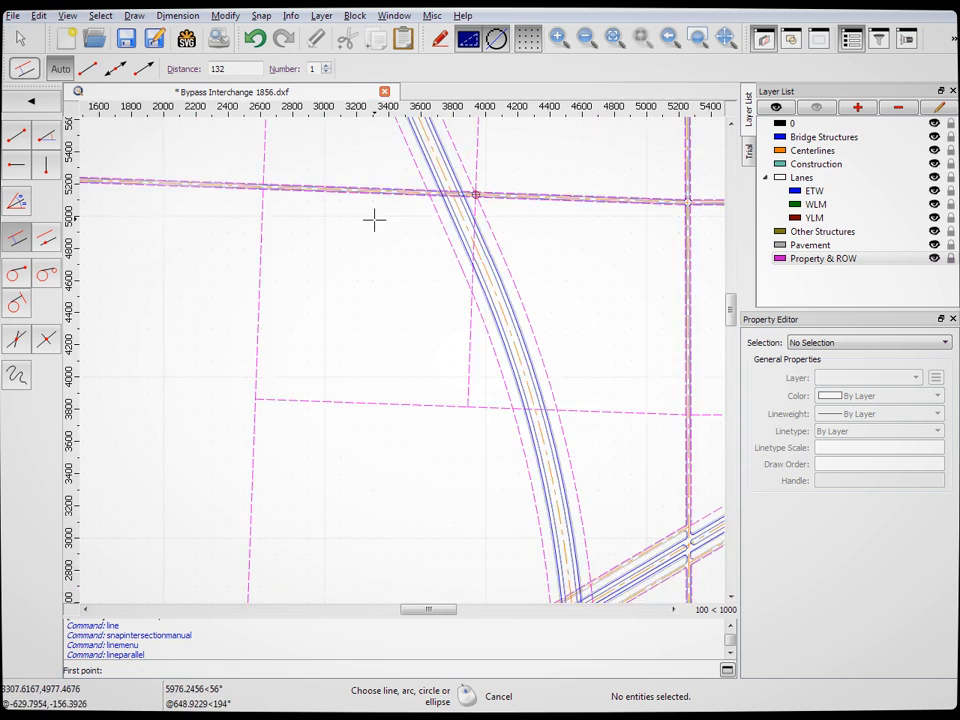
Create parallels at distance 132 on both sides of the bypass centerline along the straight section south of the highway crossing
scroll(374, 220, down, 2)
scroll(515, 360, down, 2)
scroll(480, 457, up, 2)
scroll(497, 354, up, 3)
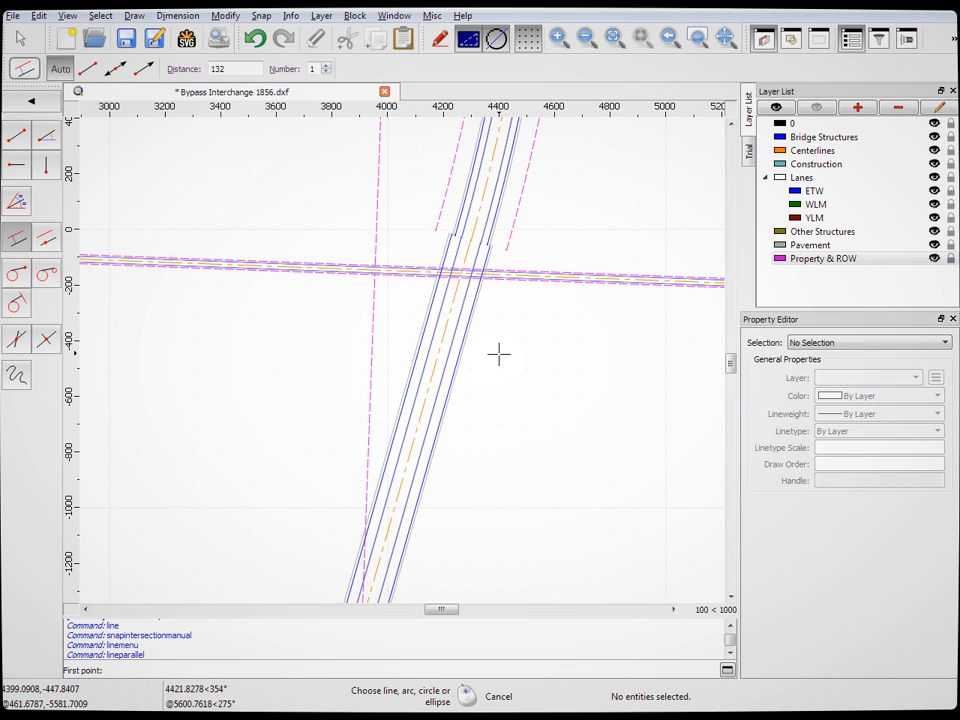
click(454, 310)
click(450, 307)
scroll(525, 290, down, 4)
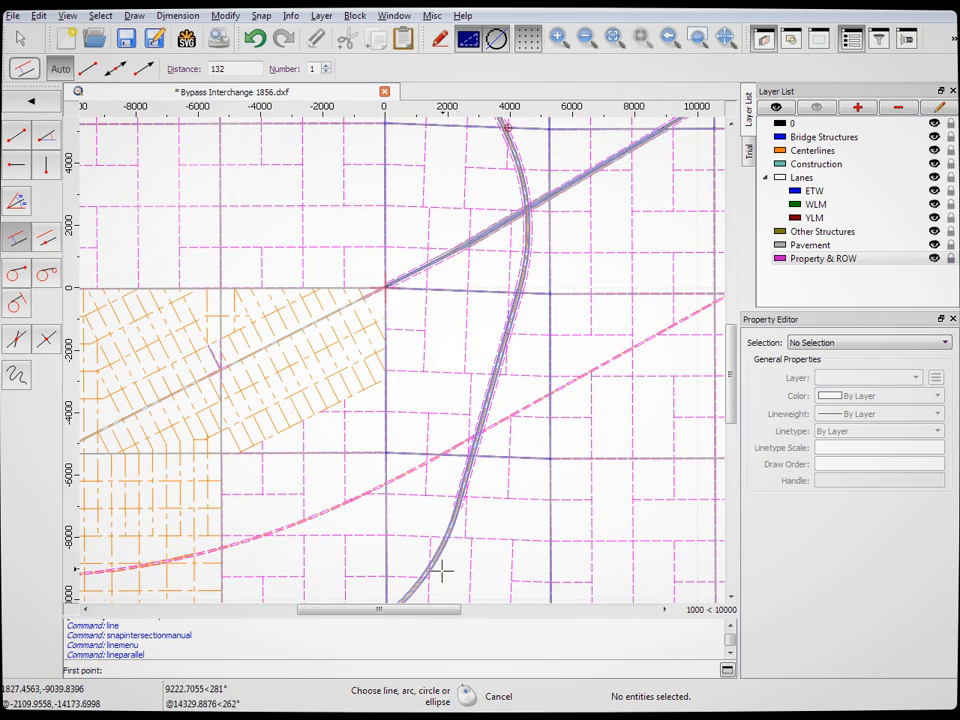
Create parallels at distance 132 on both sides of the centerline of the bypass curve following the long southern straight section
scroll(456, 444, up, 2)
scroll(457, 443, up, 4)
scroll(536, 345, down, 2)
scroll(495, 349, up, 2)
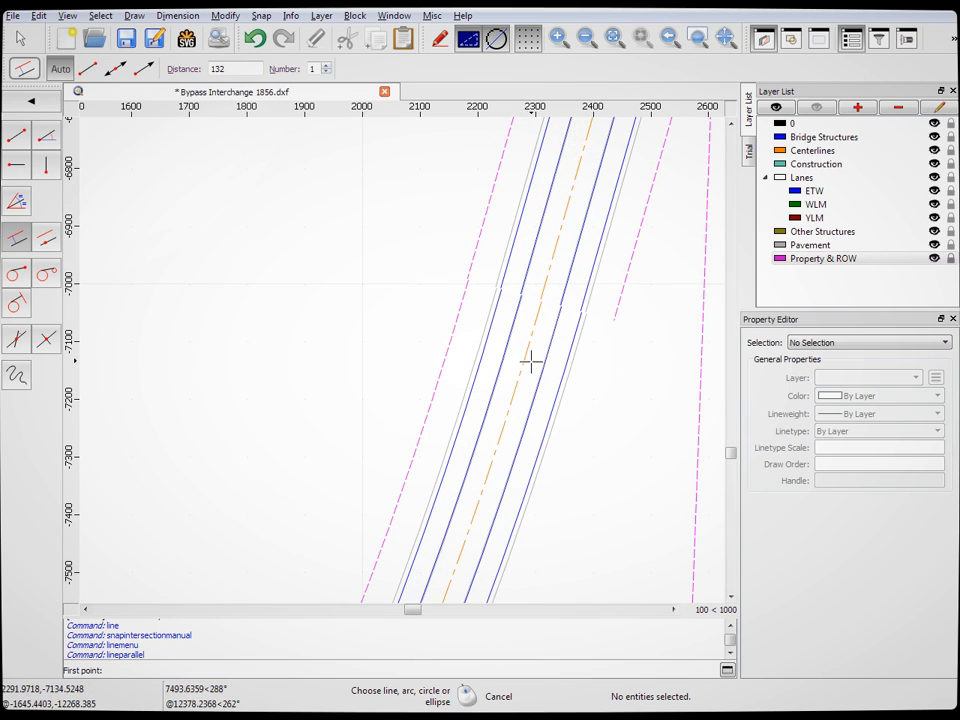
scroll(538, 287, down, 3)
scroll(538, 287, down, 3)
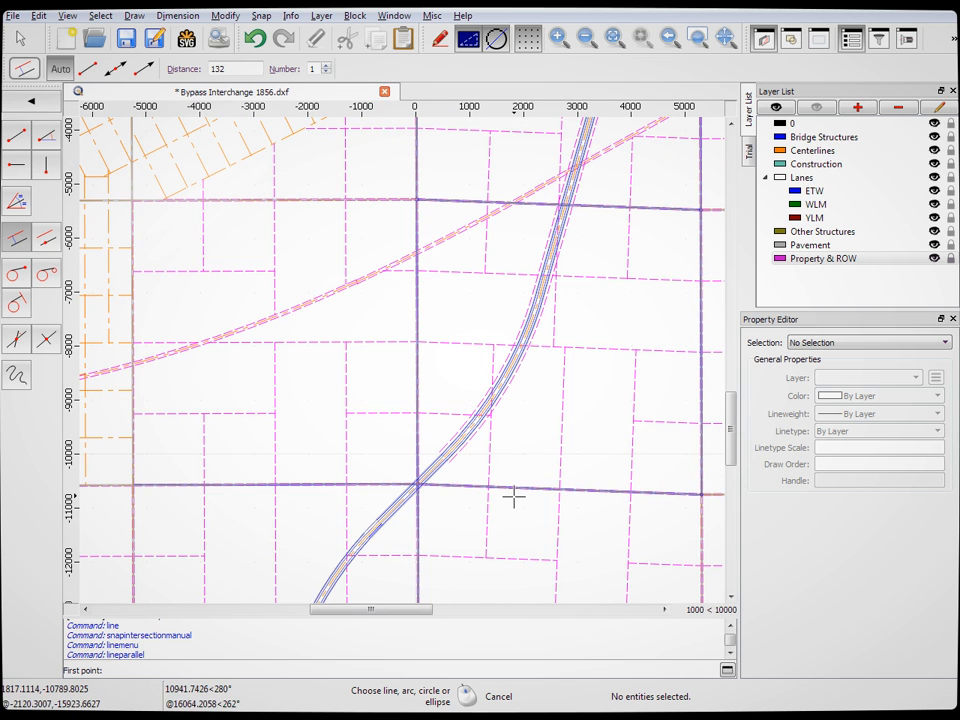
Create parallels at distance 132 on both sides of the centerline along the short southern straight section and the bypass's southernmost curve
scroll(489, 508, up, 6)
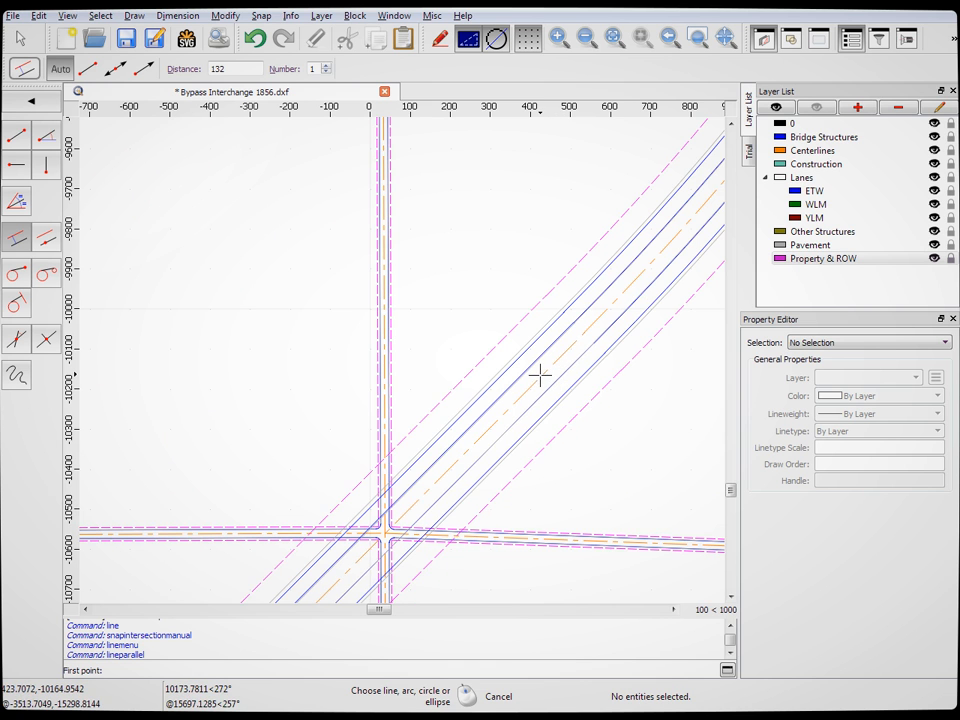
scroll(560, 376, down, 5)
scroll(489, 399, up, 5)
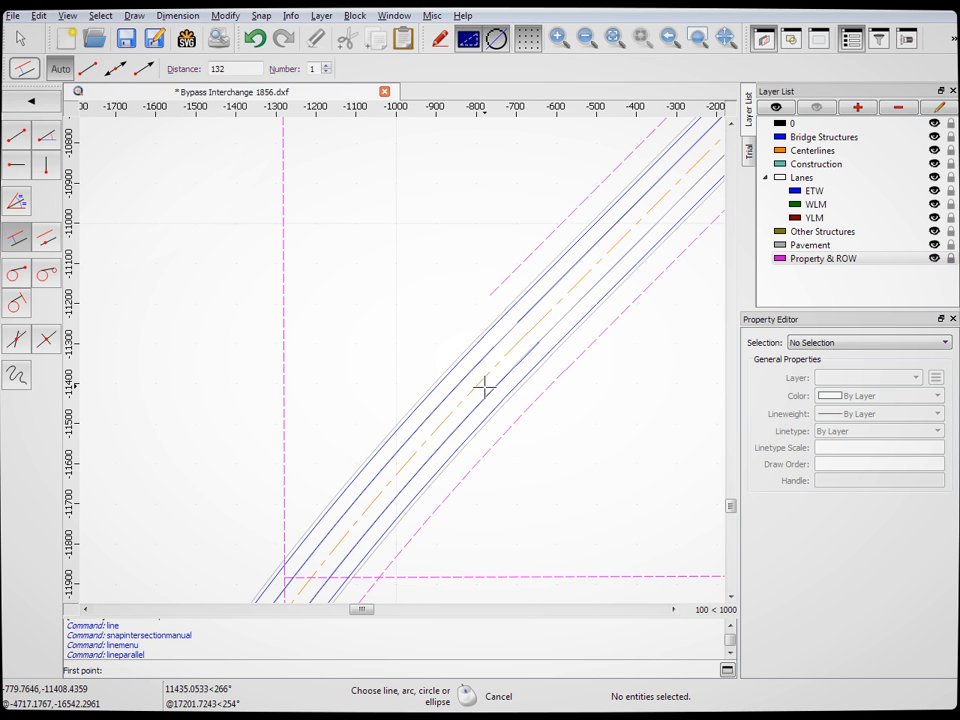
scroll(531, 343, down, 6)
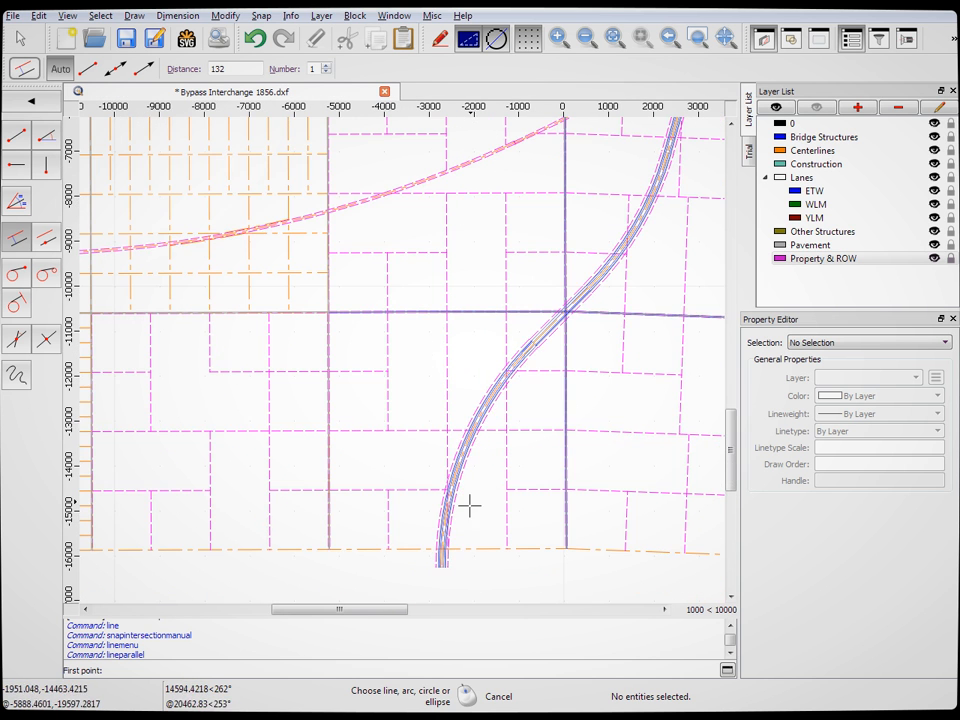
Examine the right-of-way lines from the bypass's southern end to the highway crossing and leave the parallel command
scroll(470, 507, up, 4)
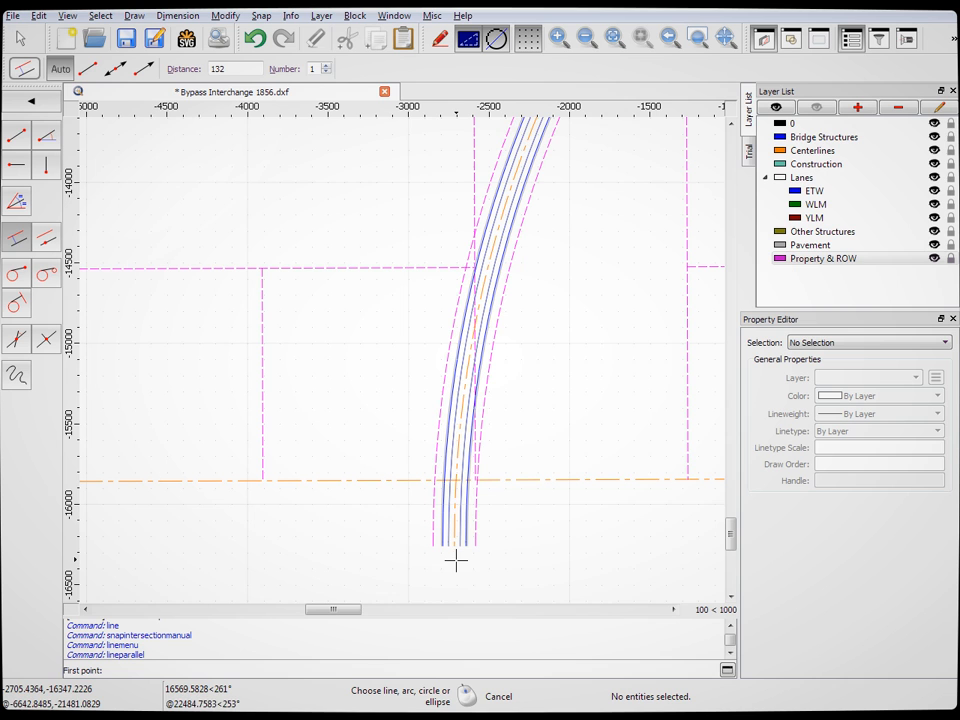
scroll(326, 506, down, 4)
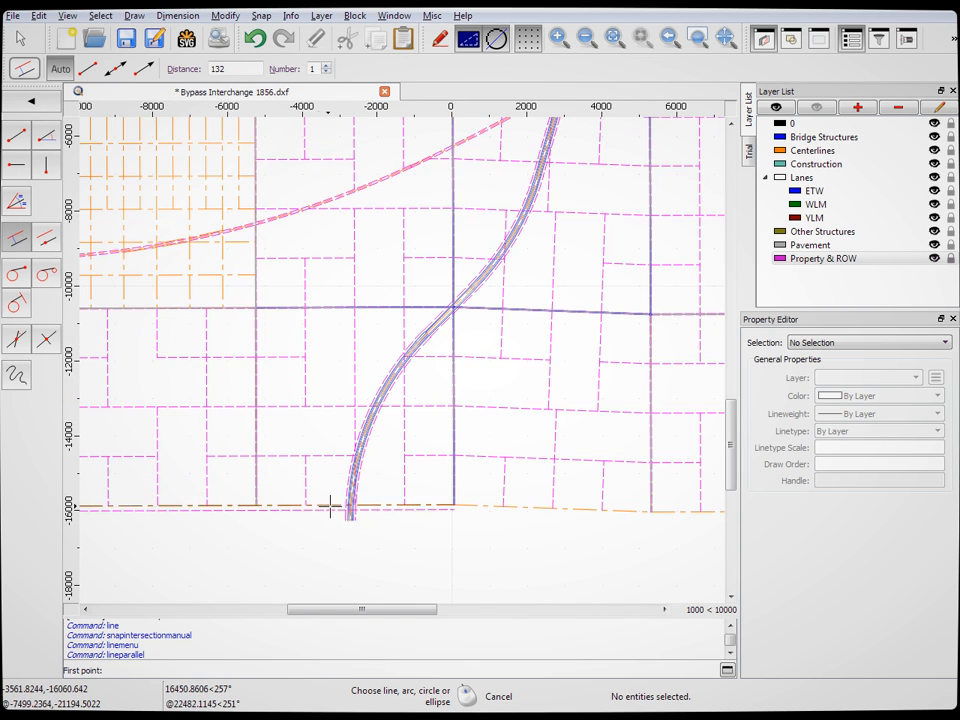
scroll(399, 527, down, 4)
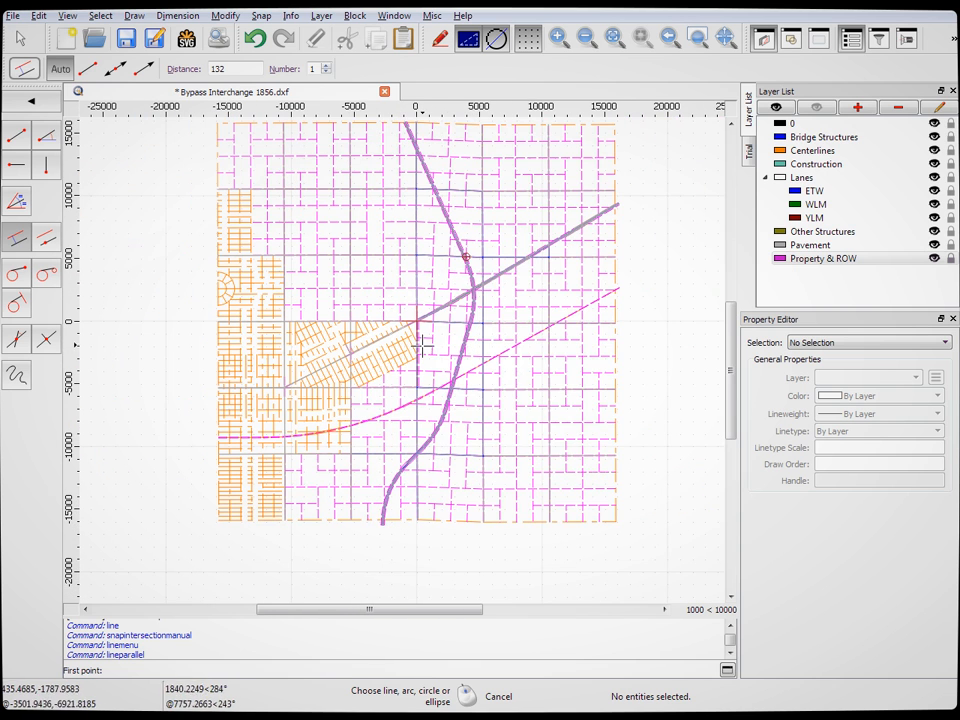
scroll(390, 490, up, 7)
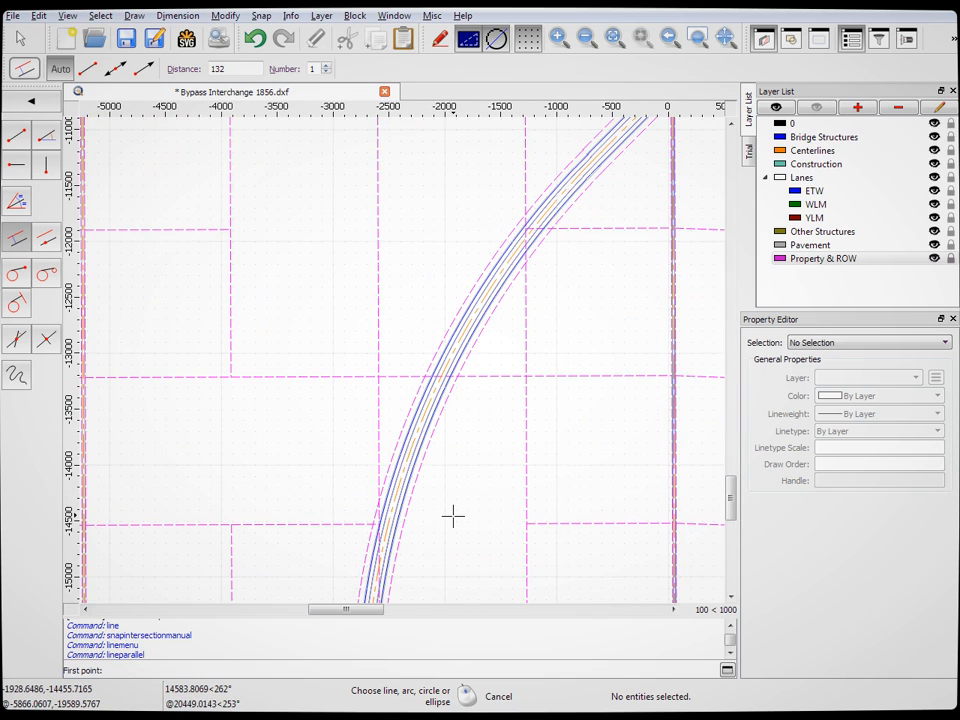
scroll(453, 515, down, 2)
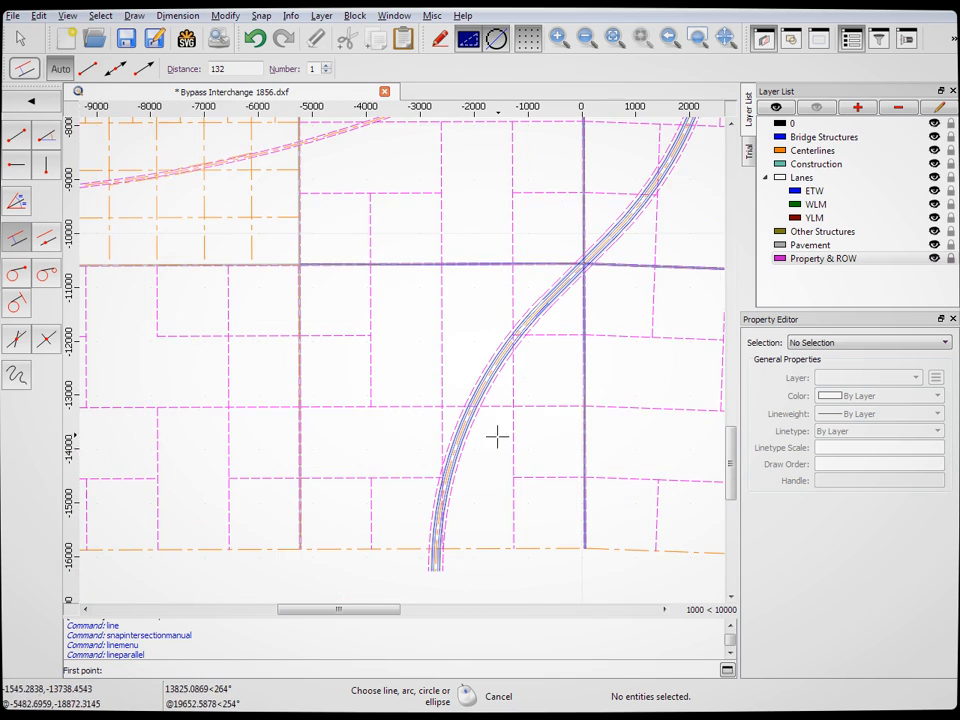
scroll(486, 514, down, 4)
scroll(367, 548, down, 1)
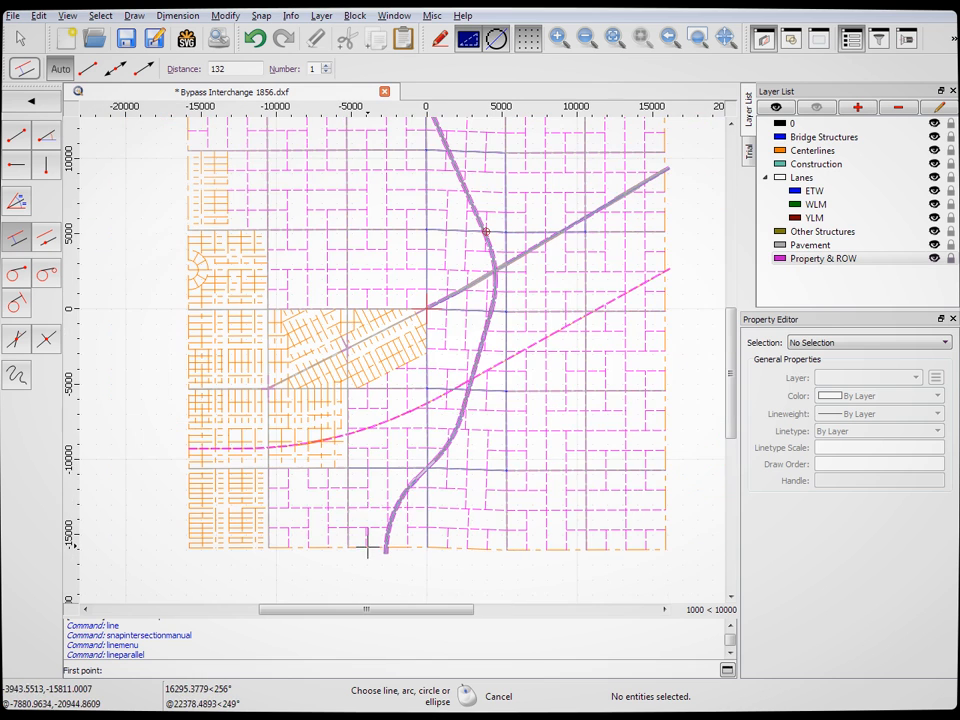
scroll(493, 267, up, 8)
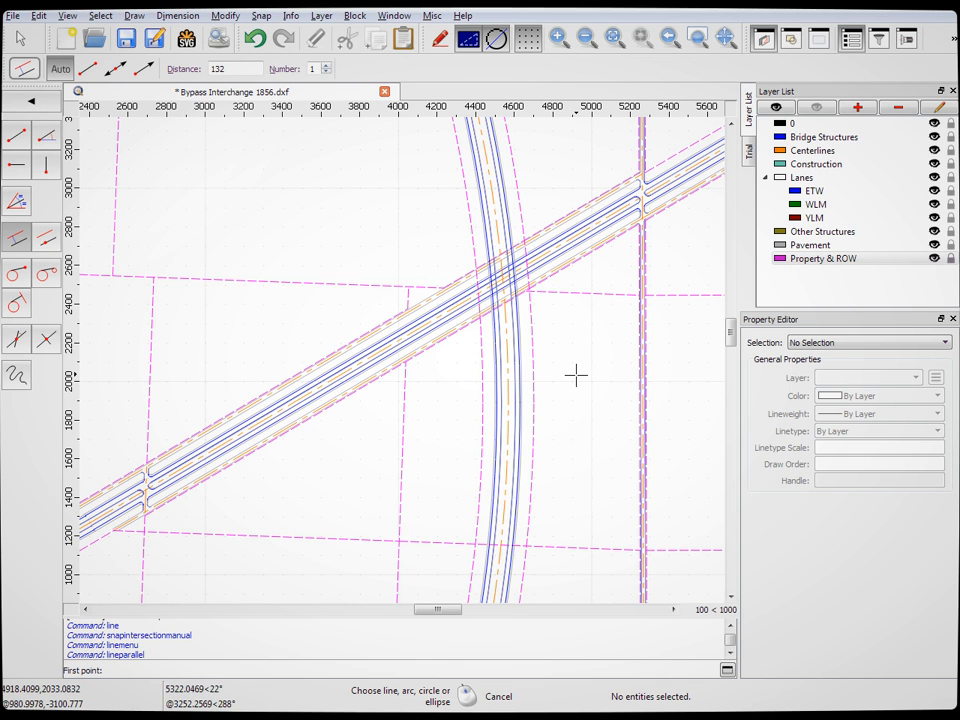
scroll(439, 315, down, 5)
key(Escape)
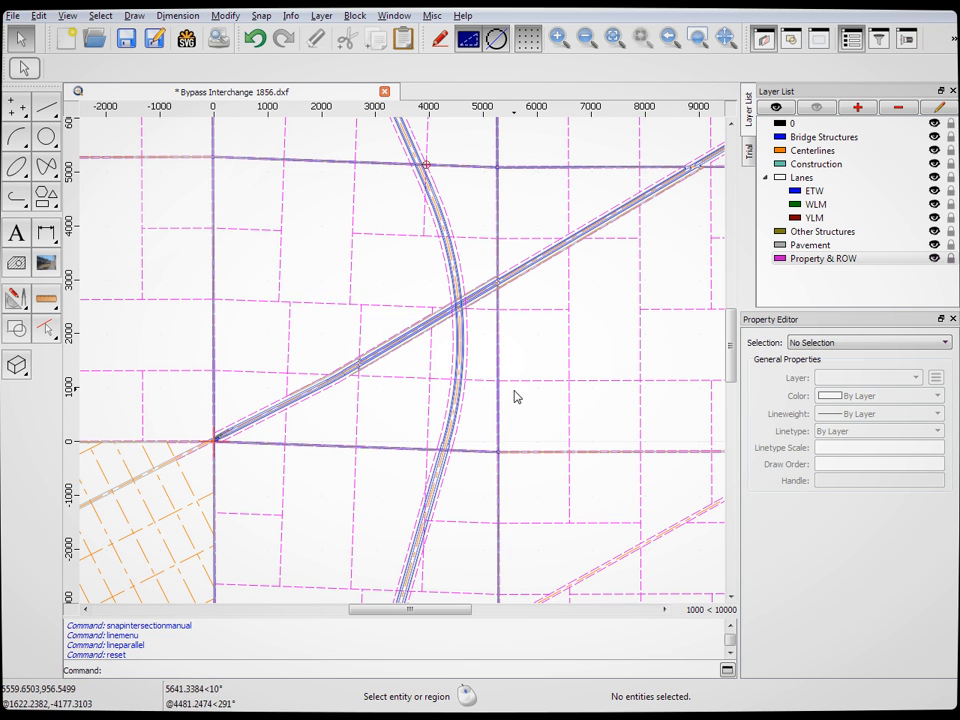
Examine the bypass crossing over the highway and the road intersection just east of it
scroll(456, 288, up, 6)
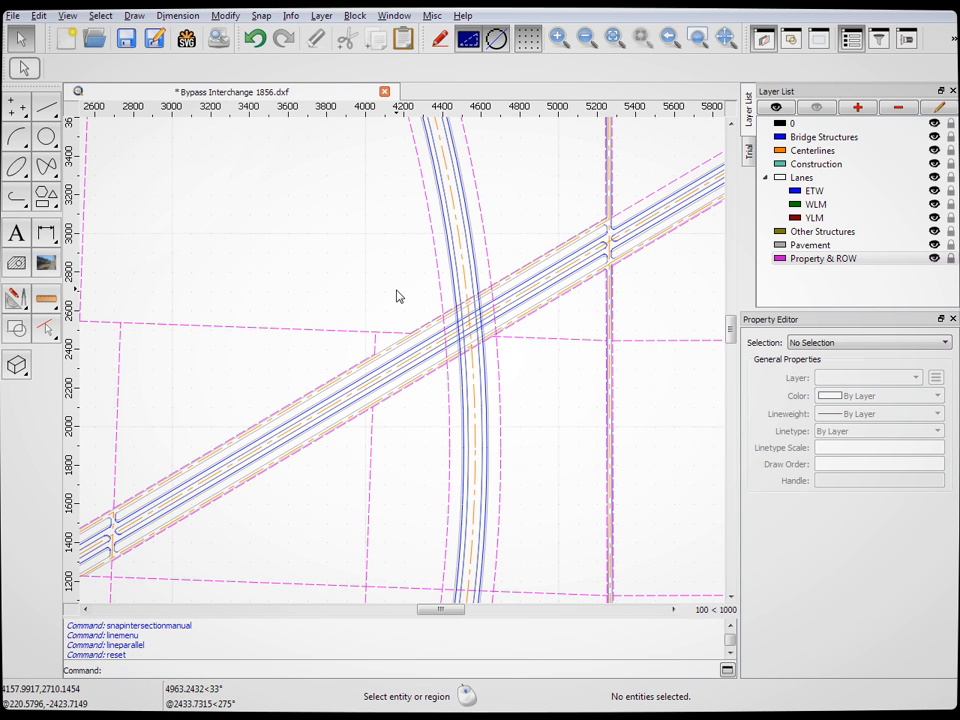
scroll(456, 458, down, 5)
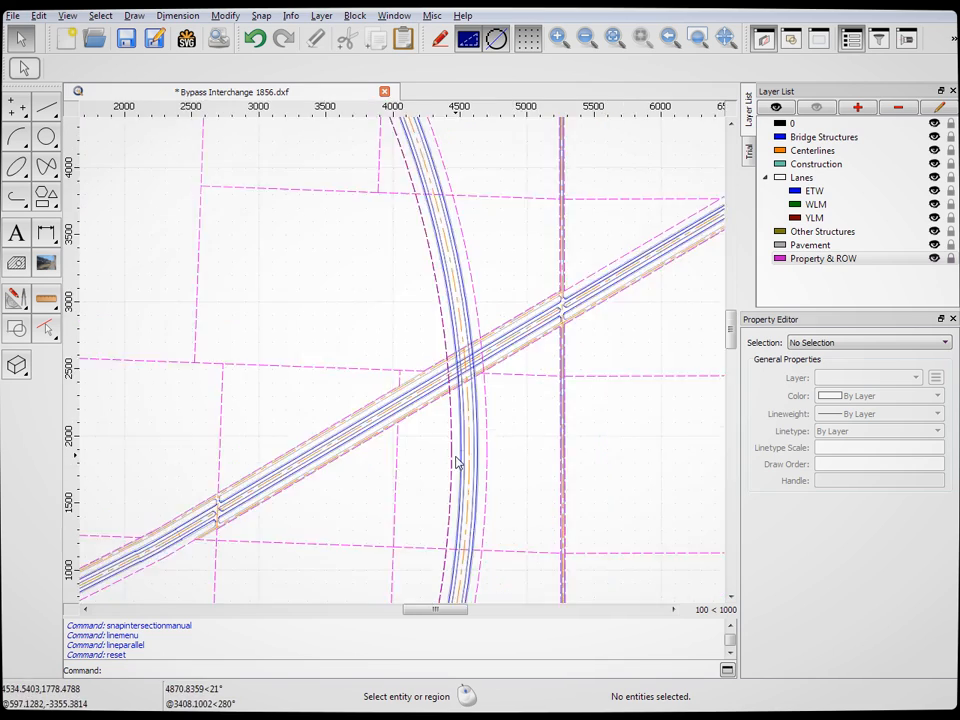
scroll(476, 508, down, 3)
scroll(510, 452, up, 3)
scroll(516, 414, down, 3)
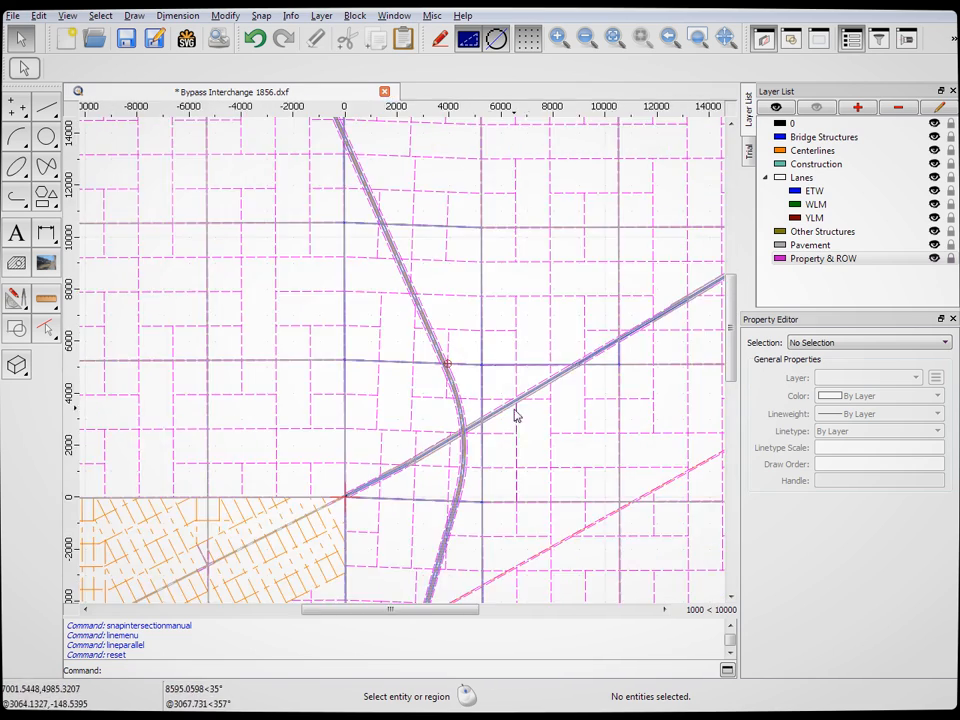
scroll(489, 490, up, 3)
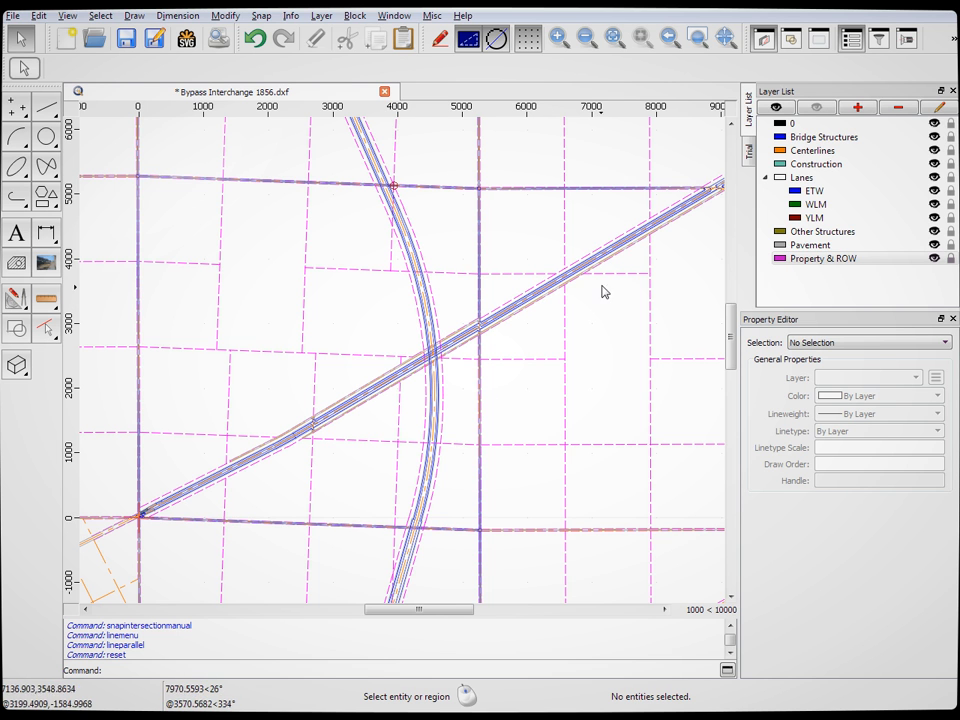
scroll(519, 309, up, 1)
scroll(536, 300, up, 3)
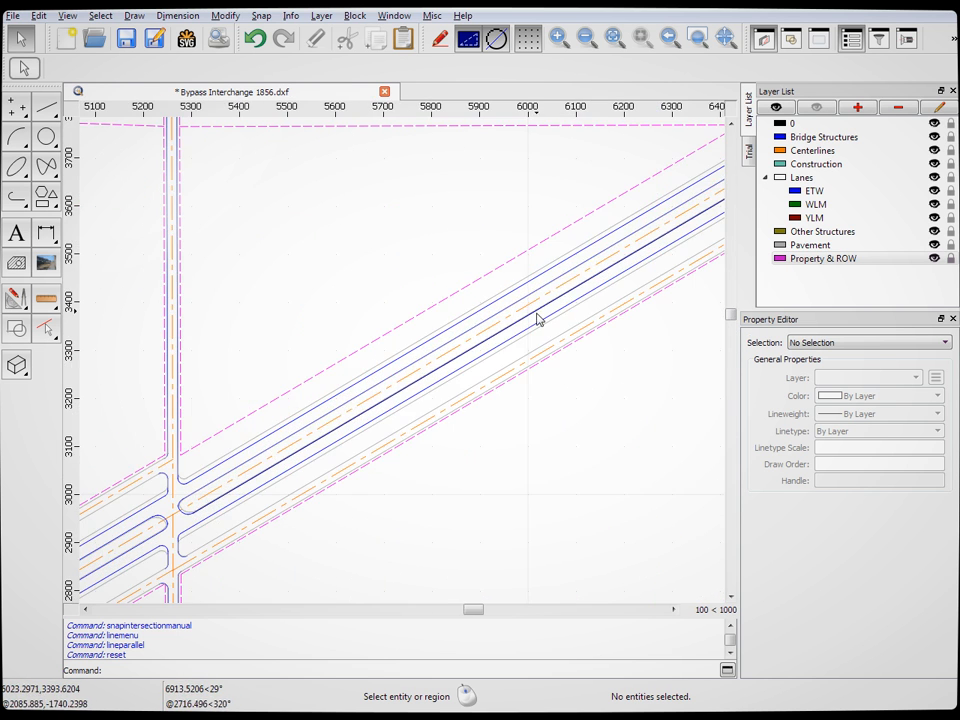
Start the parallel line command again and make Construction the current layer
click(46, 107)
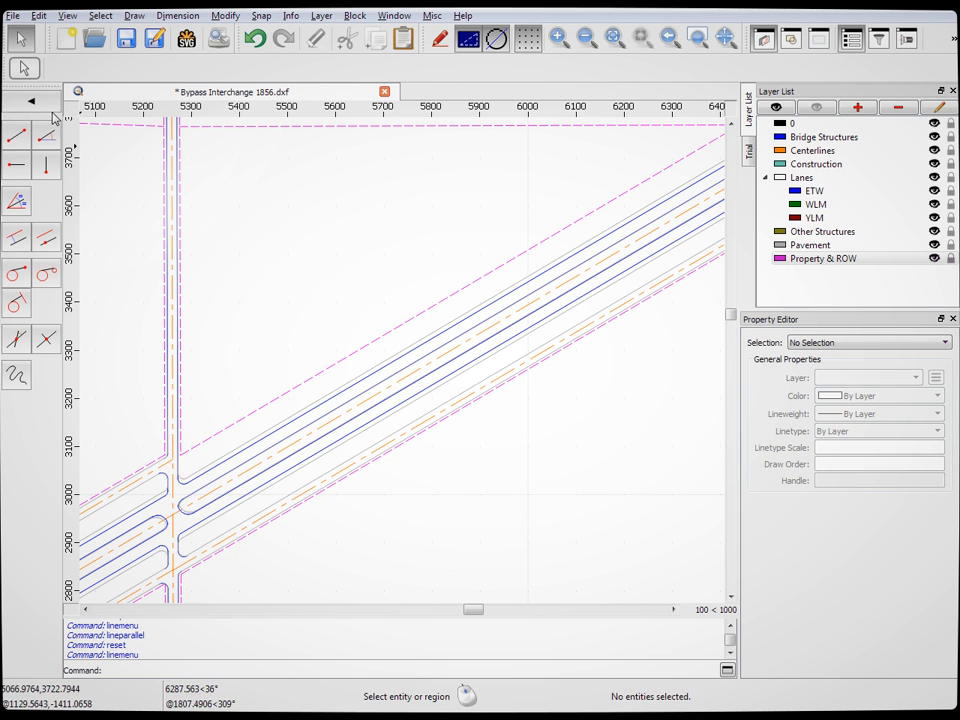
click(17, 240)
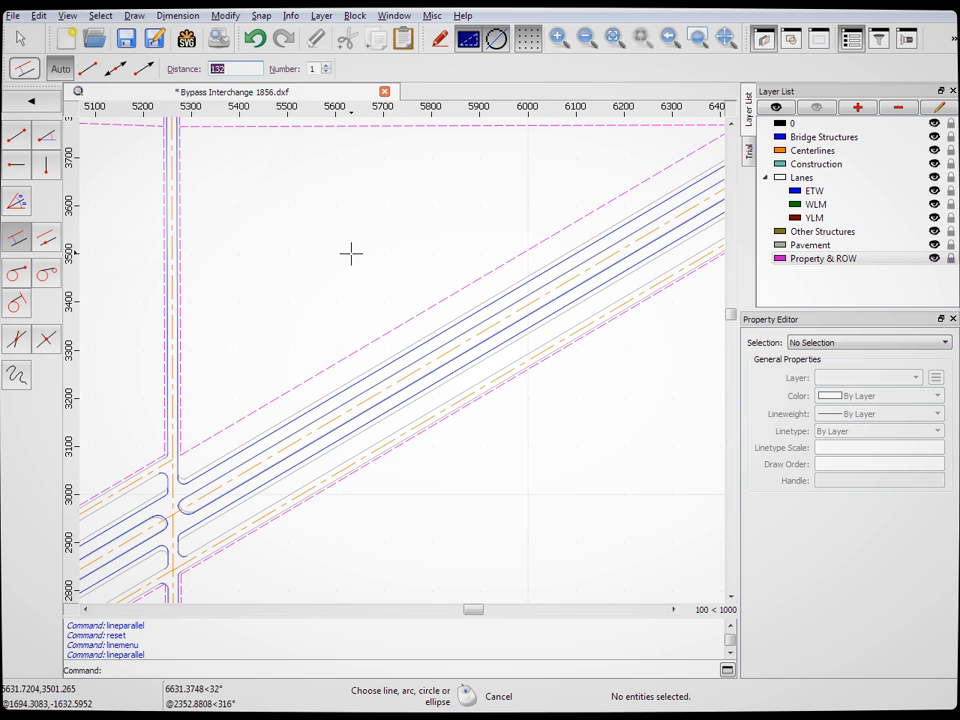
scroll(489, 364, down, 10)
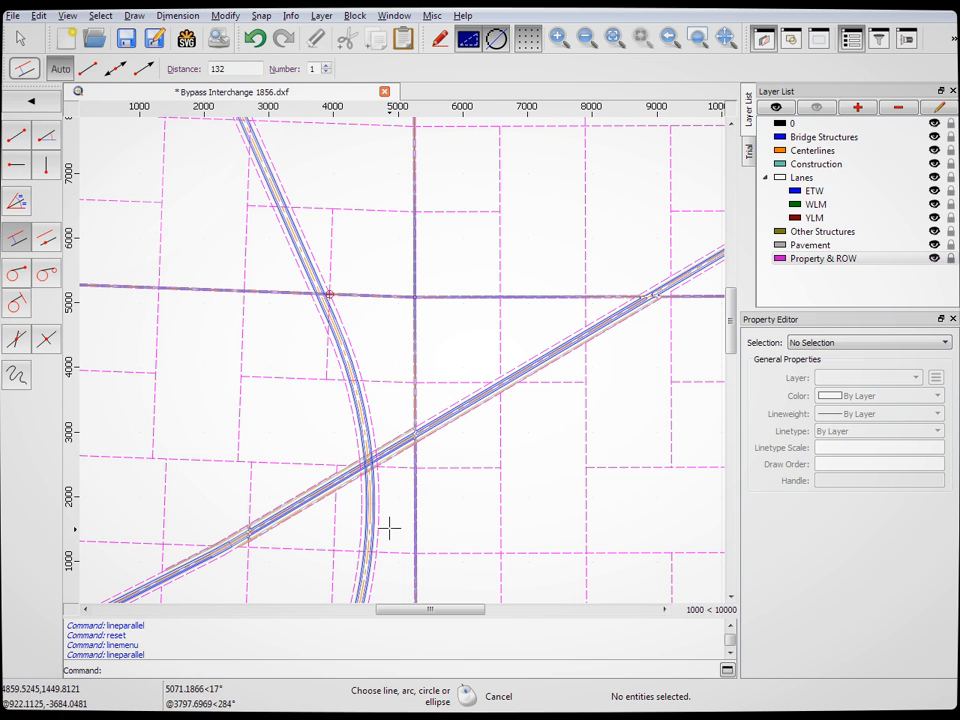
scroll(387, 533, down, 3)
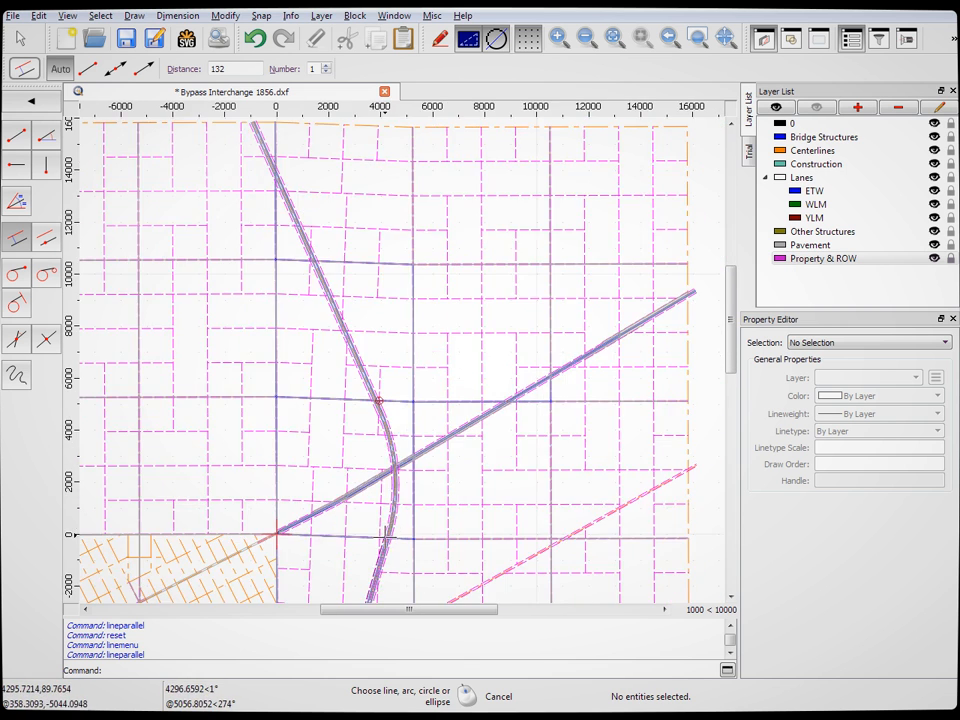
scroll(387, 533, up, 6)
click(845, 165)
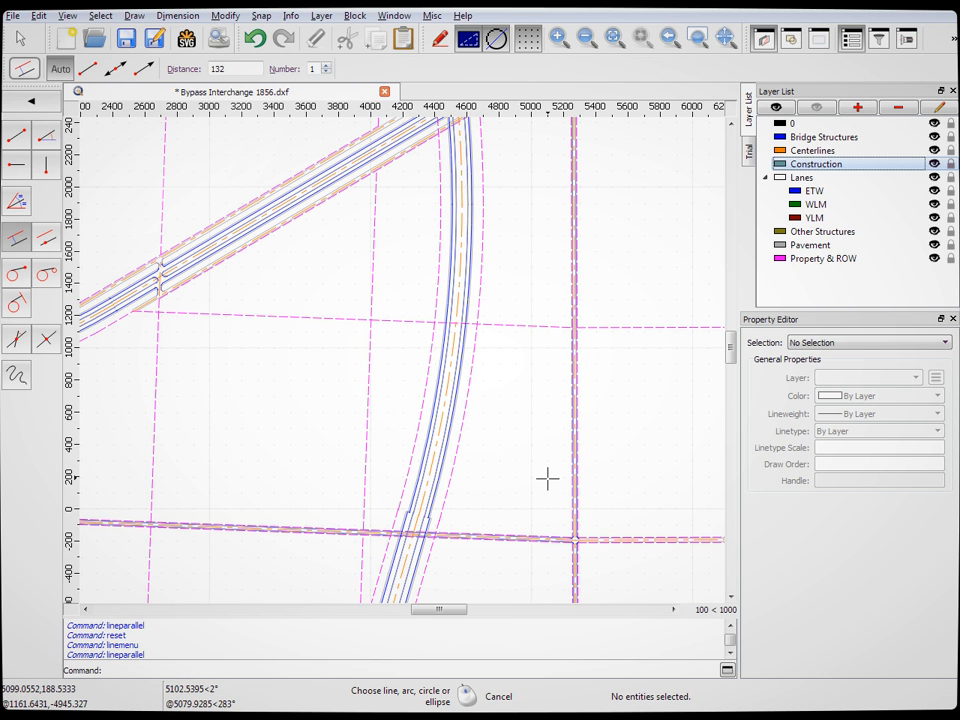
Examine the highway and bypass around the planned interchange, previewing parallels at distance 132 from the highway lines
scroll(347, 489, down, 4)
scroll(493, 285, up, 3)
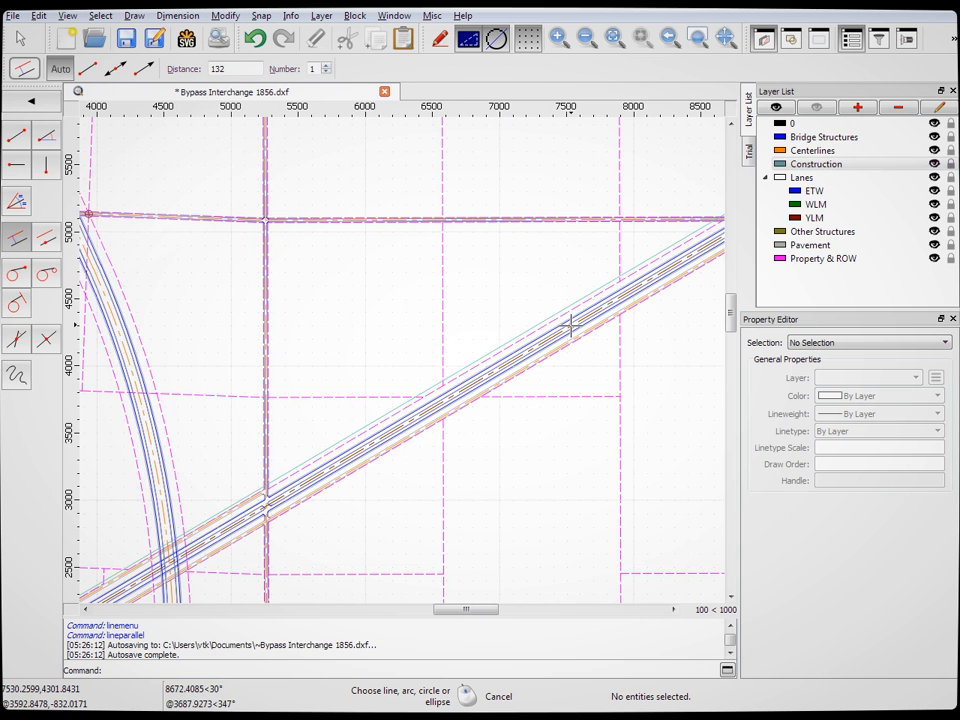
scroll(476, 251, down, 3)
scroll(375, 471, up, 2)
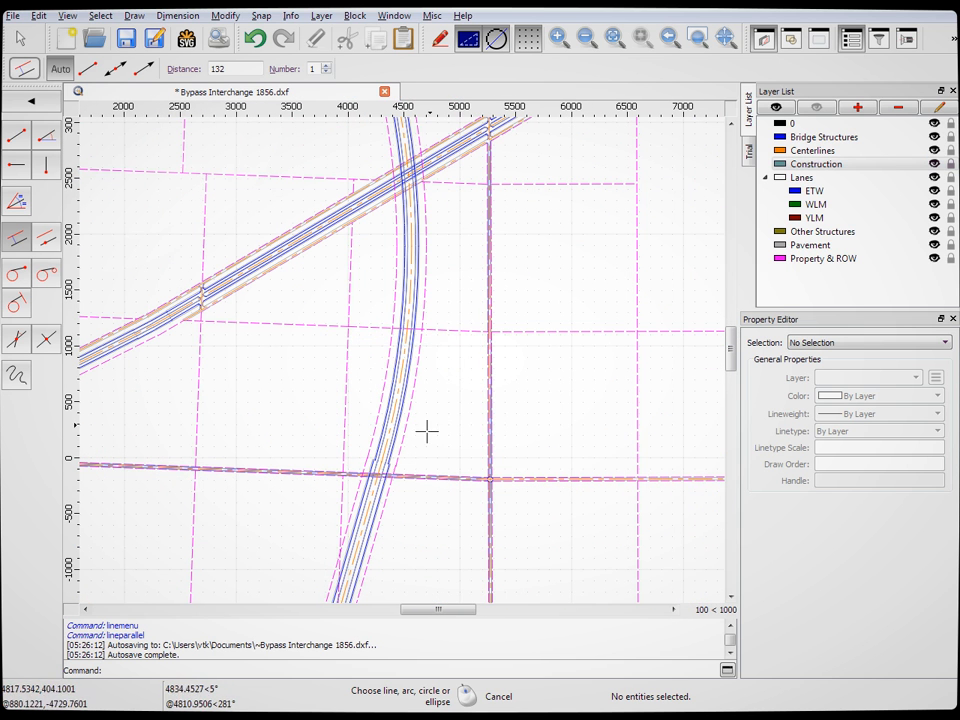
scroll(386, 283, down, 2)
scroll(465, 257, up, 4)
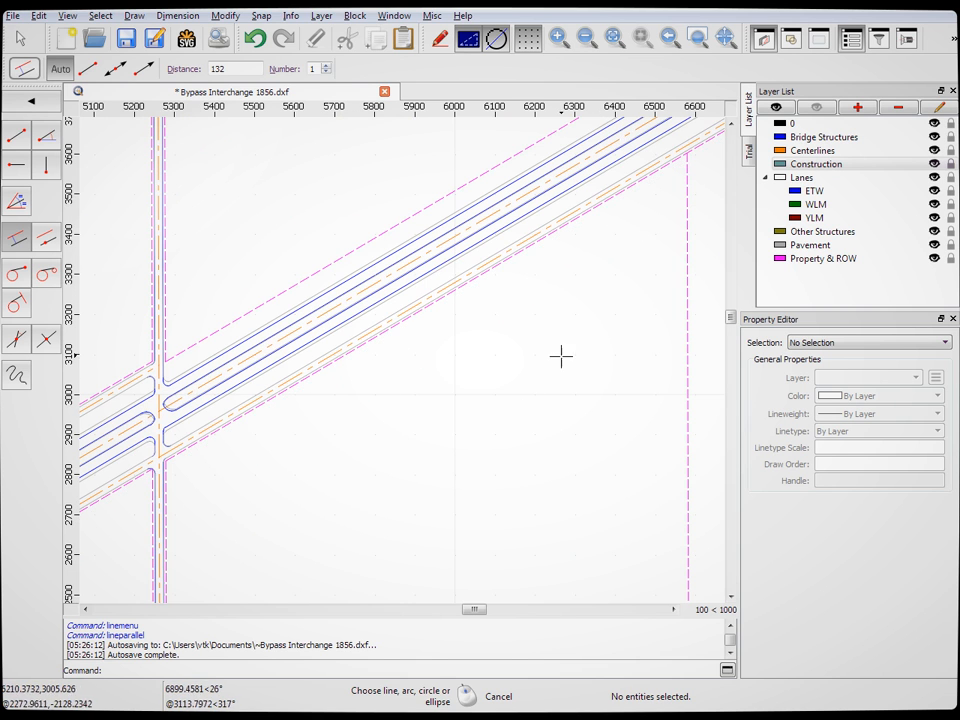
scroll(610, 298, down, 5)
scroll(384, 424, up, 4)
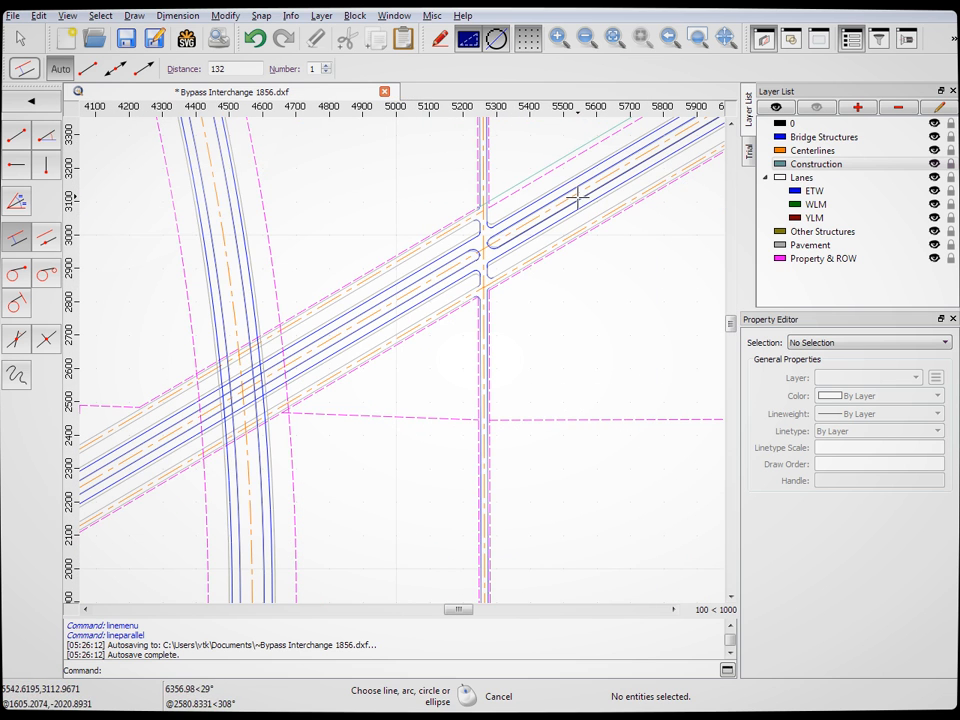
Check the perpendicular distance from the highway's southern outer edge line to its centerline using an uncommitted line
click(28, 165)
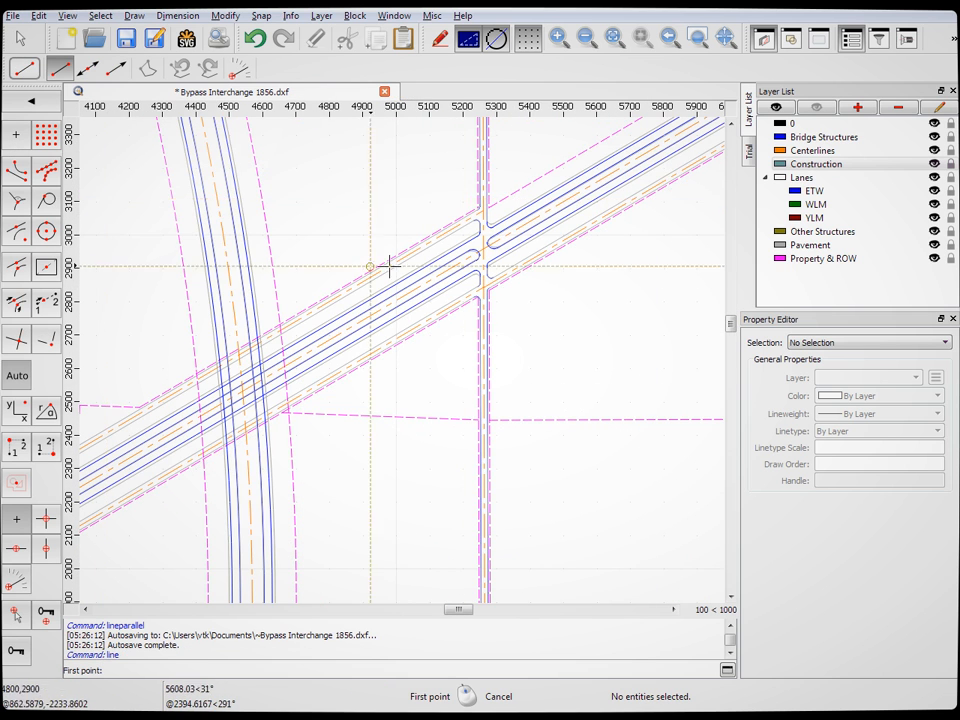
scroll(606, 219, up, 5)
click(46, 170)
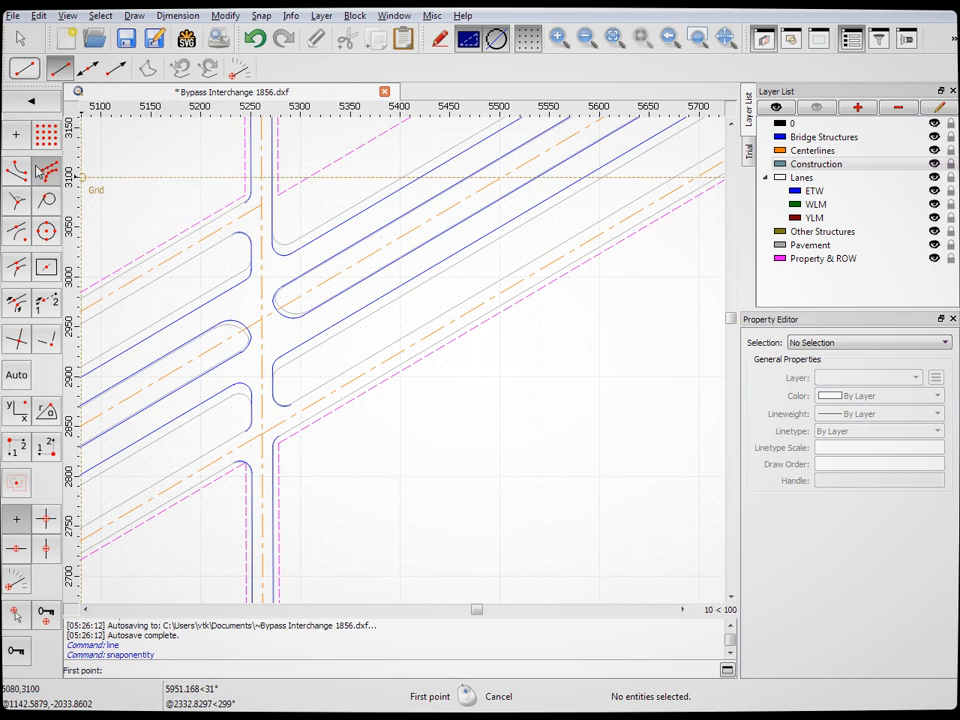
scroll(506, 250, up, 3)
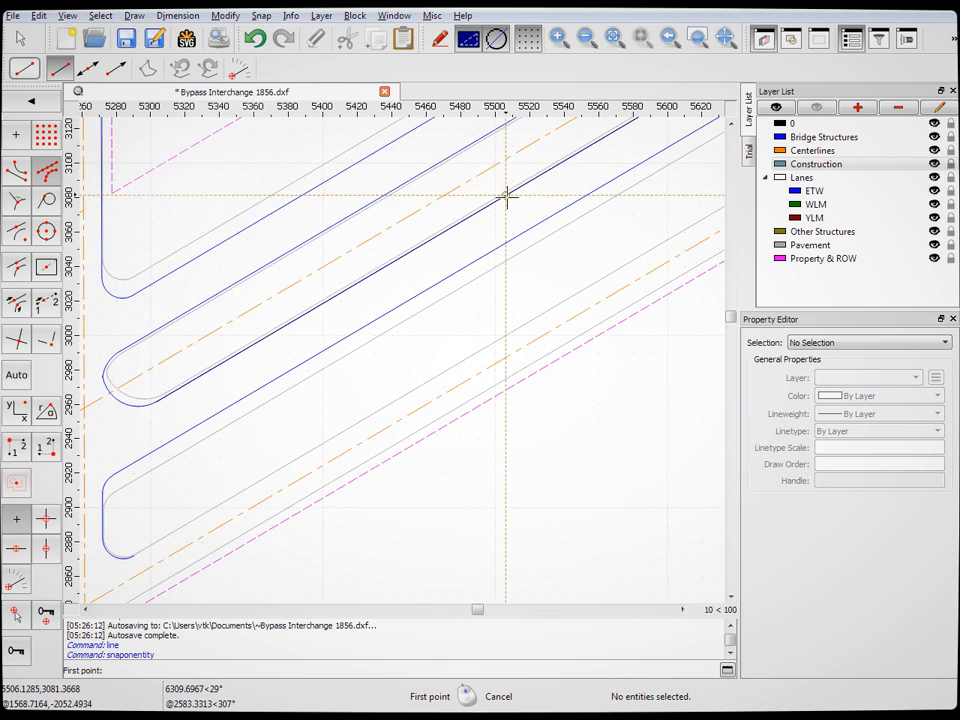
click(535, 235)
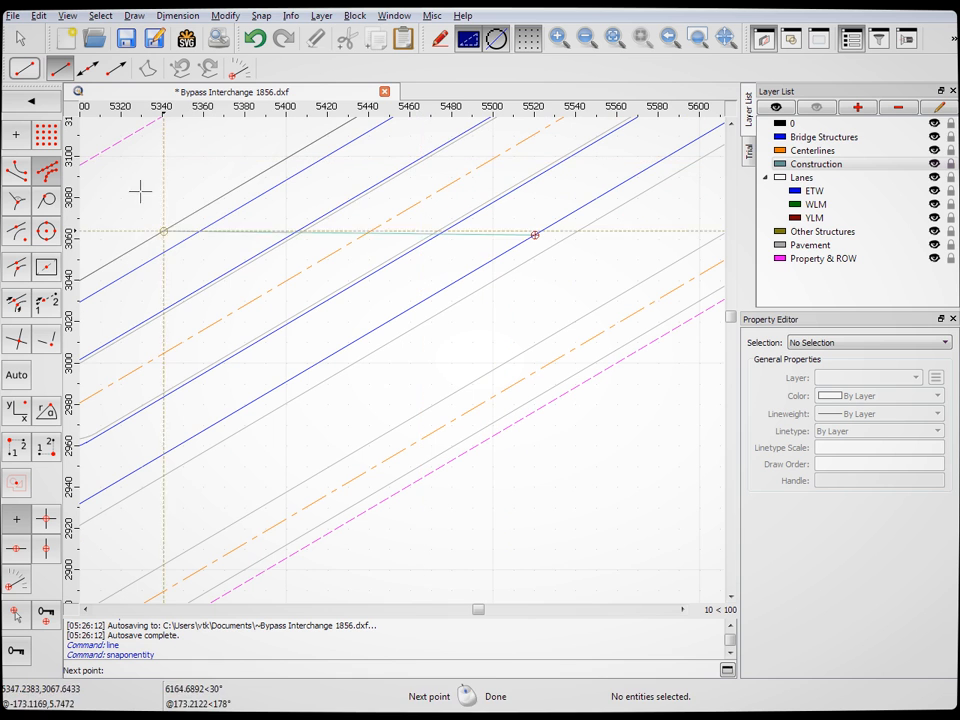
click(16, 200)
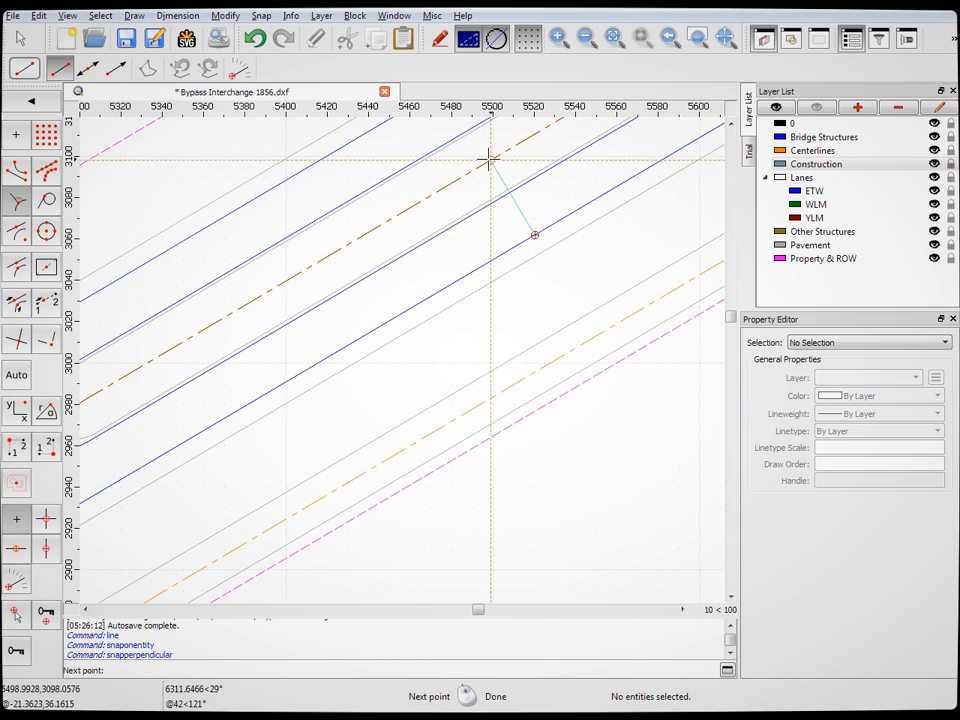
right_click(541, 303)
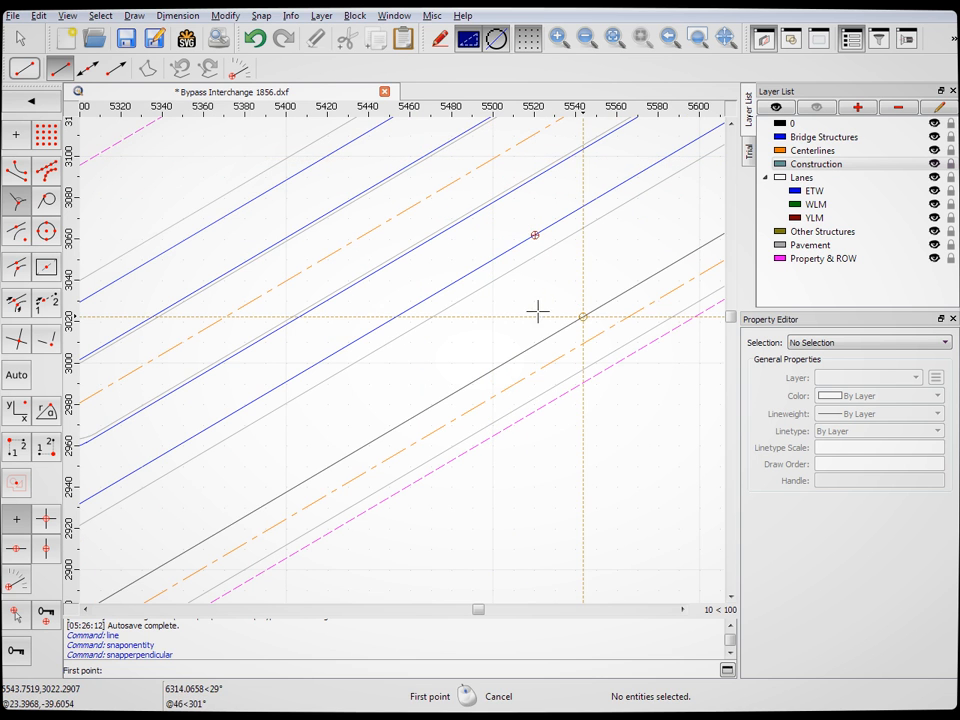
Check the perpendicular distance from the bypass's eastern outer edge line to its centerline, south of the east-west road, using an uncommitted line
right_click(583, 302)
scroll(452, 313, down, 4)
click(18, 138)
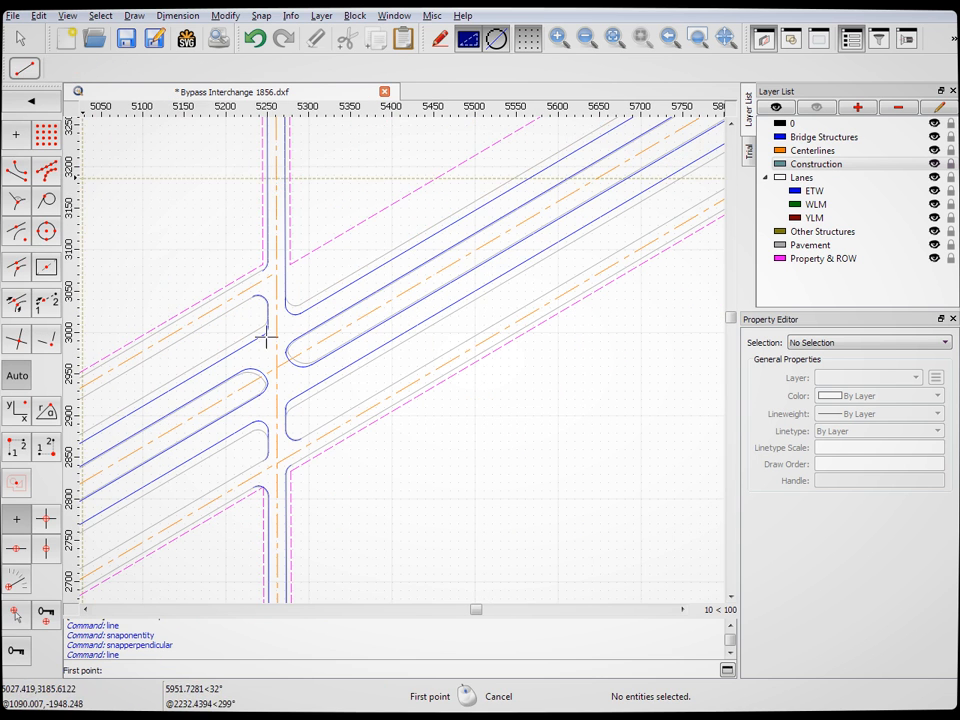
scroll(504, 330, down, 11)
scroll(407, 562, up, 4)
scroll(452, 435, down, 4)
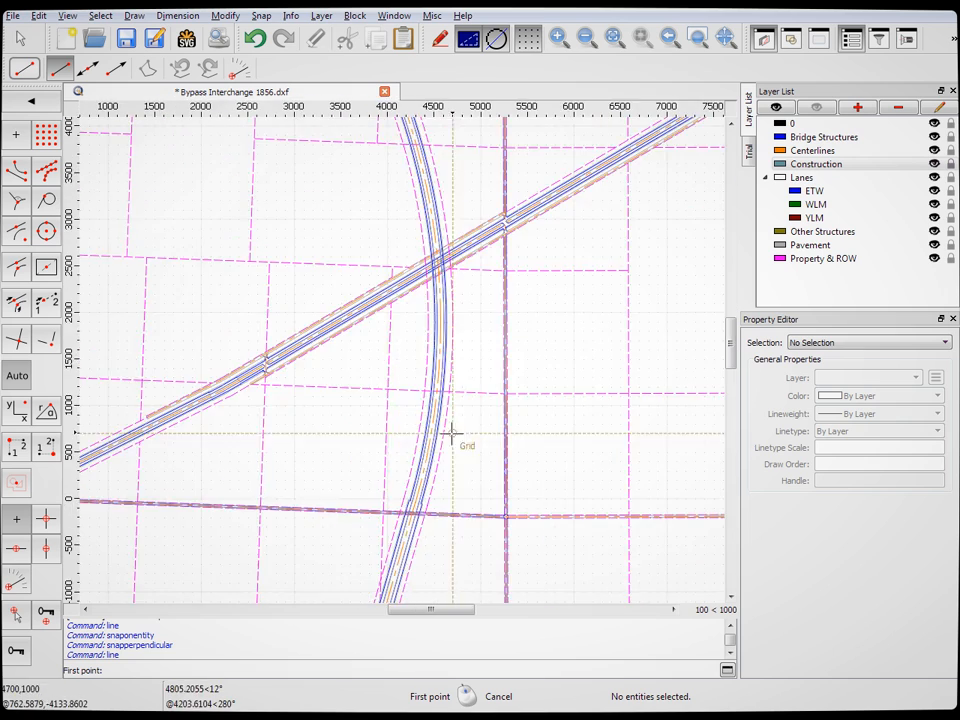
scroll(399, 583, up, 9)
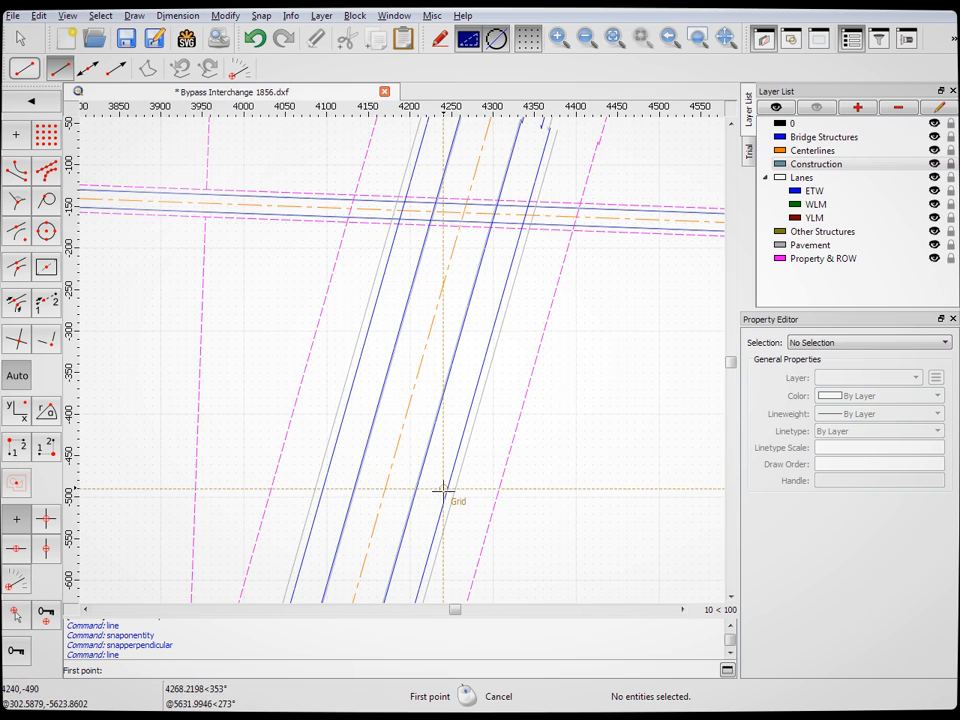
scroll(443, 490, up, 4)
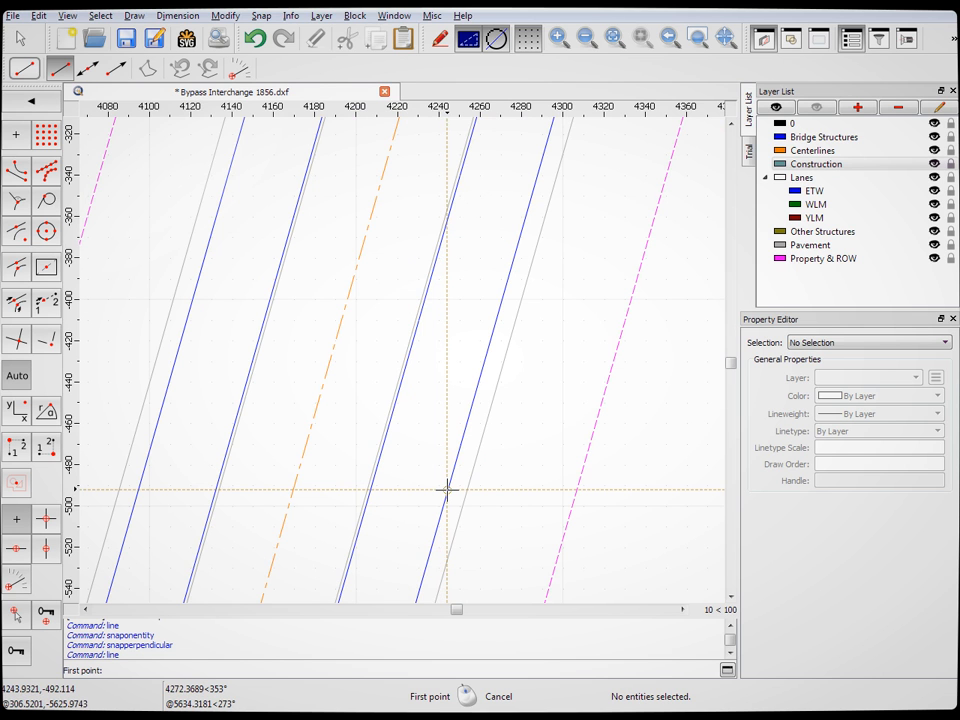
click(46, 172)
click(452, 480)
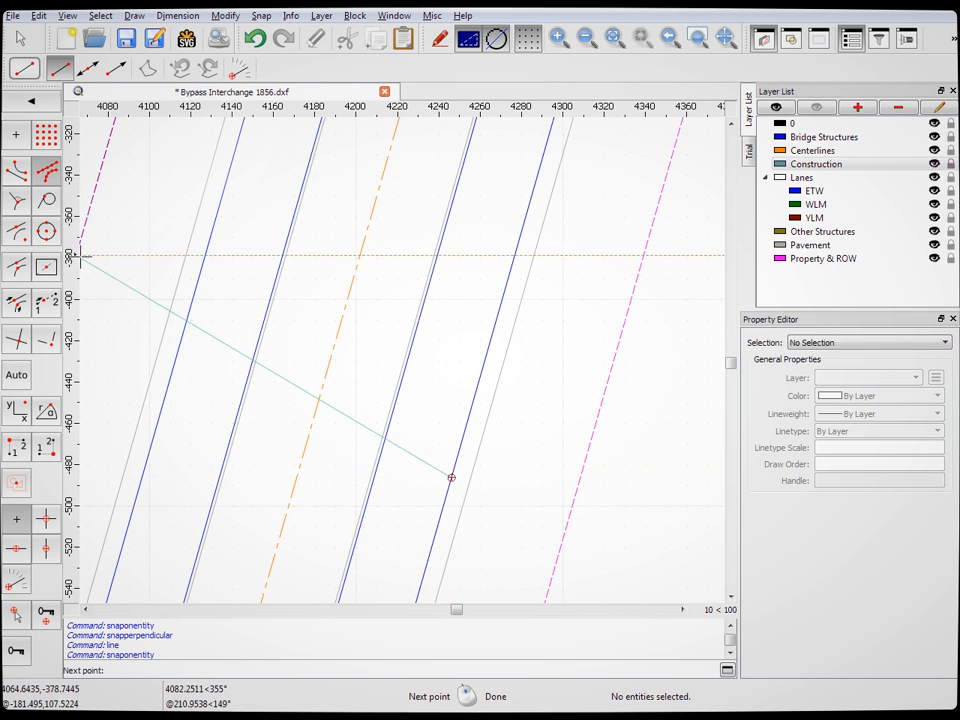
click(16, 201)
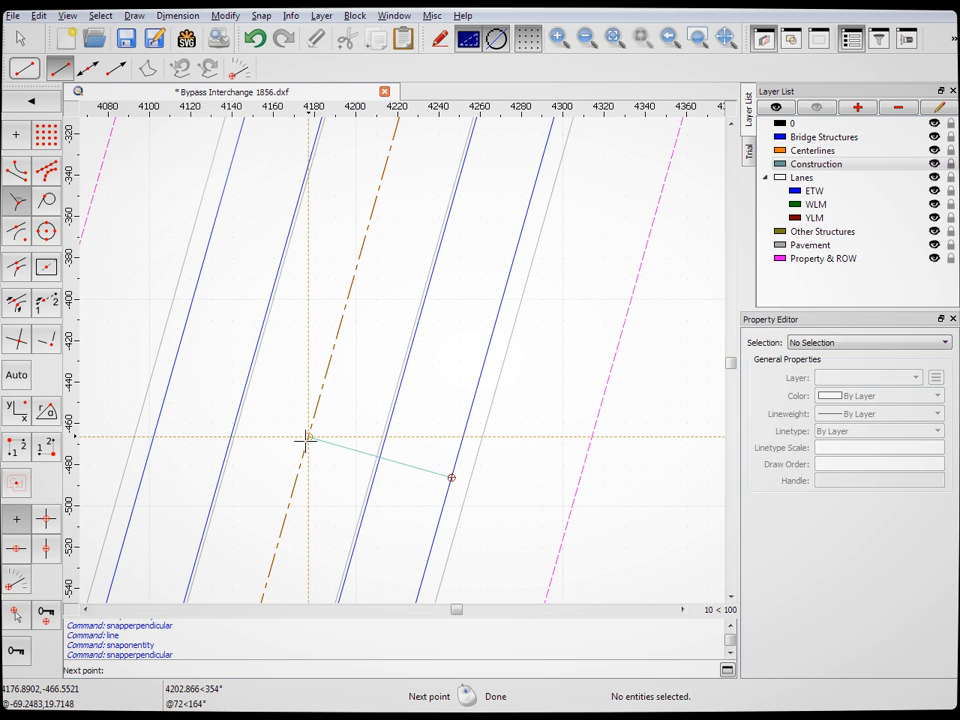
right_click(352, 408)
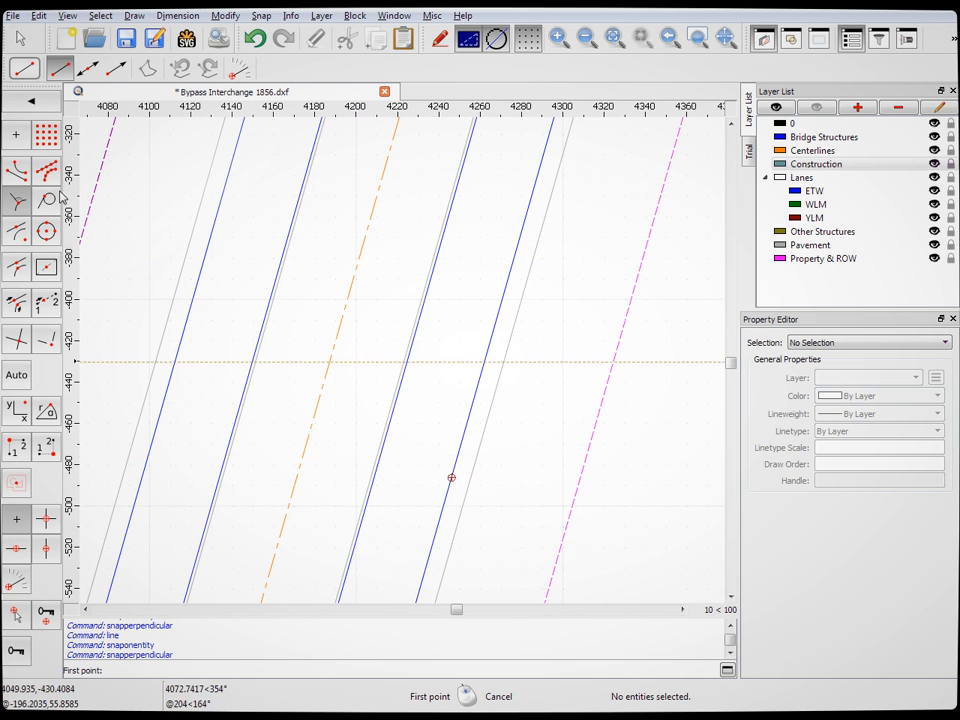
On the Centerlines layer, draw a parallel 30 east of the bypass's straight southern centerline
click(33, 102)
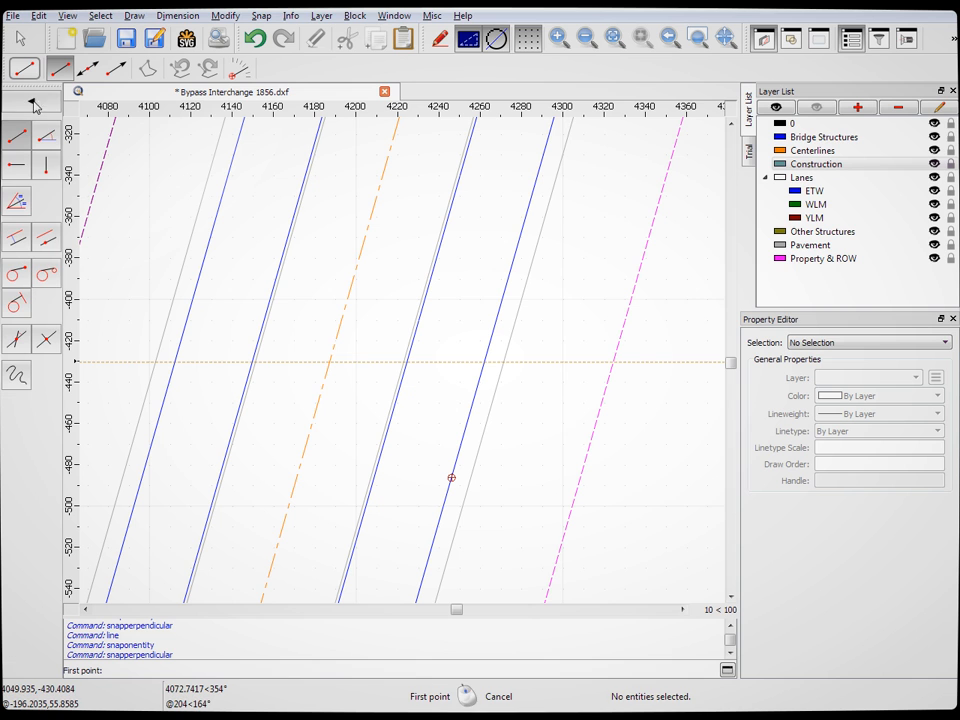
click(924, 150)
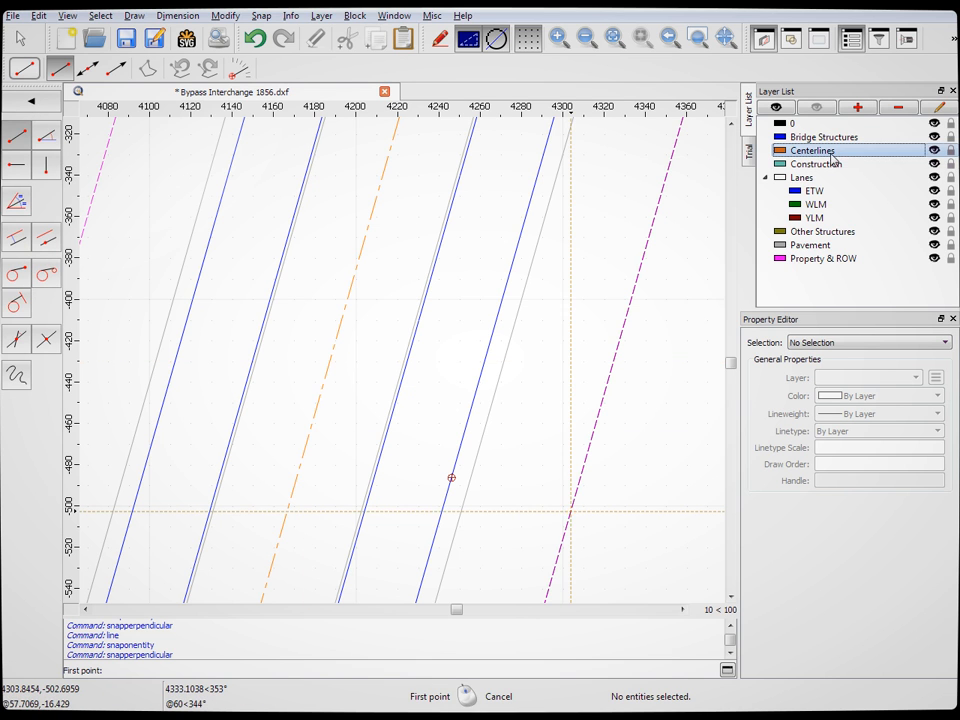
click(17, 240)
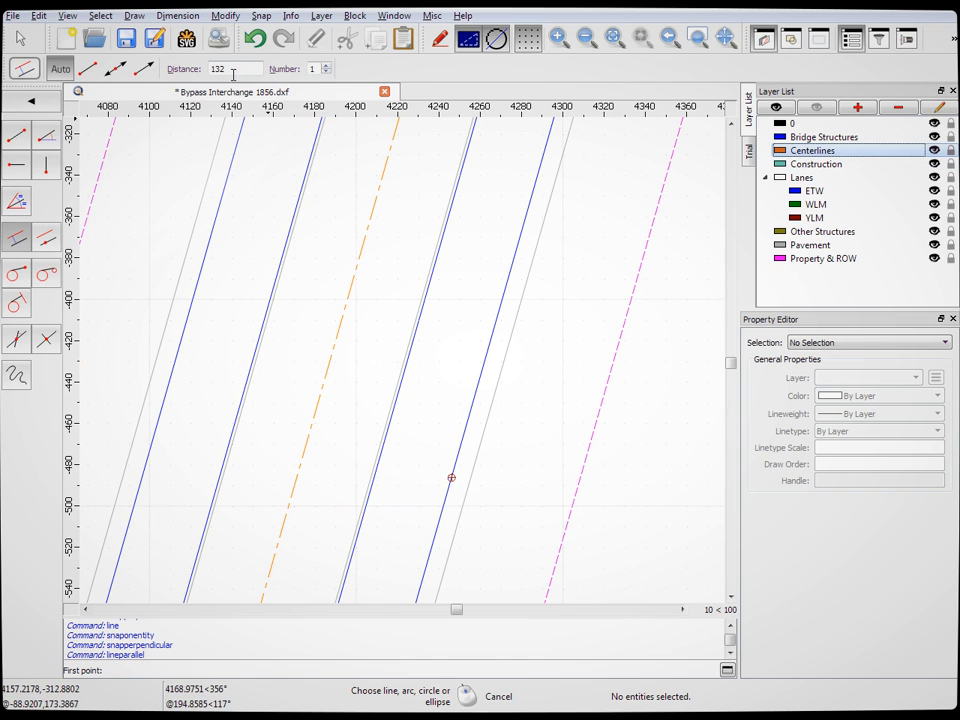
drag(227, 71, 192, 76)
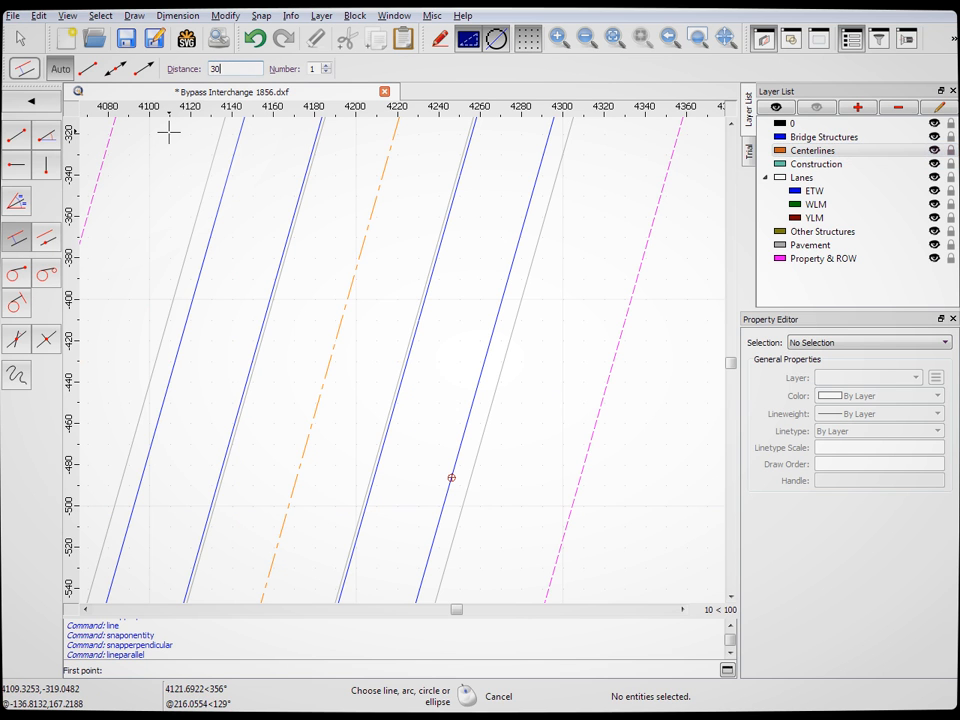
click(340, 335)
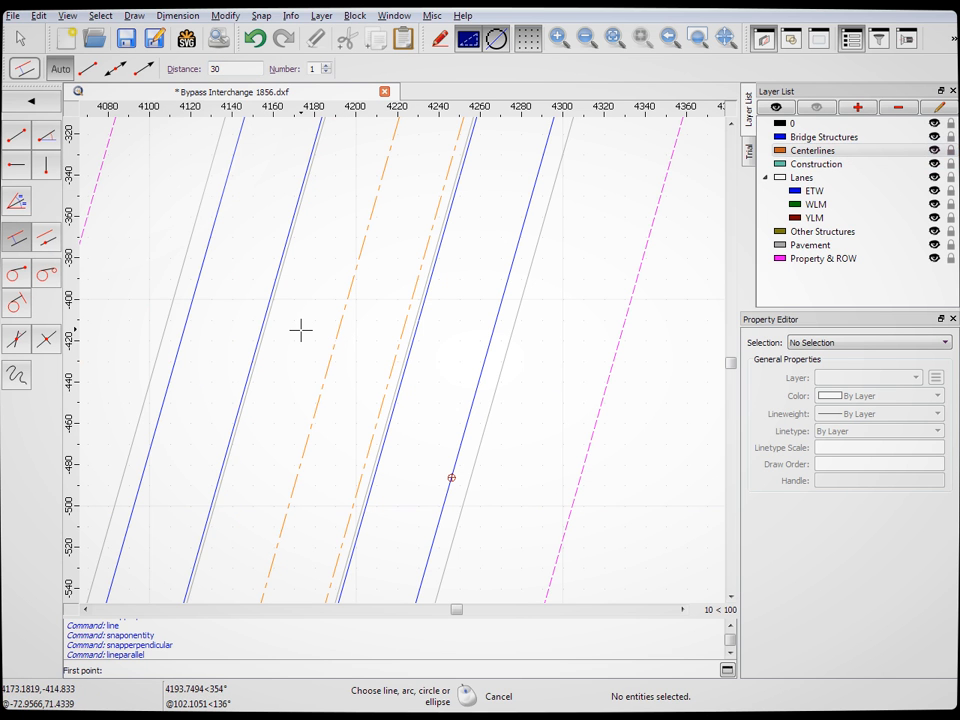
Extend the new parallel centerline northward to the highway centerline with the Trim command
key(t)
key(m)
scroll(345, 350, down, 10)
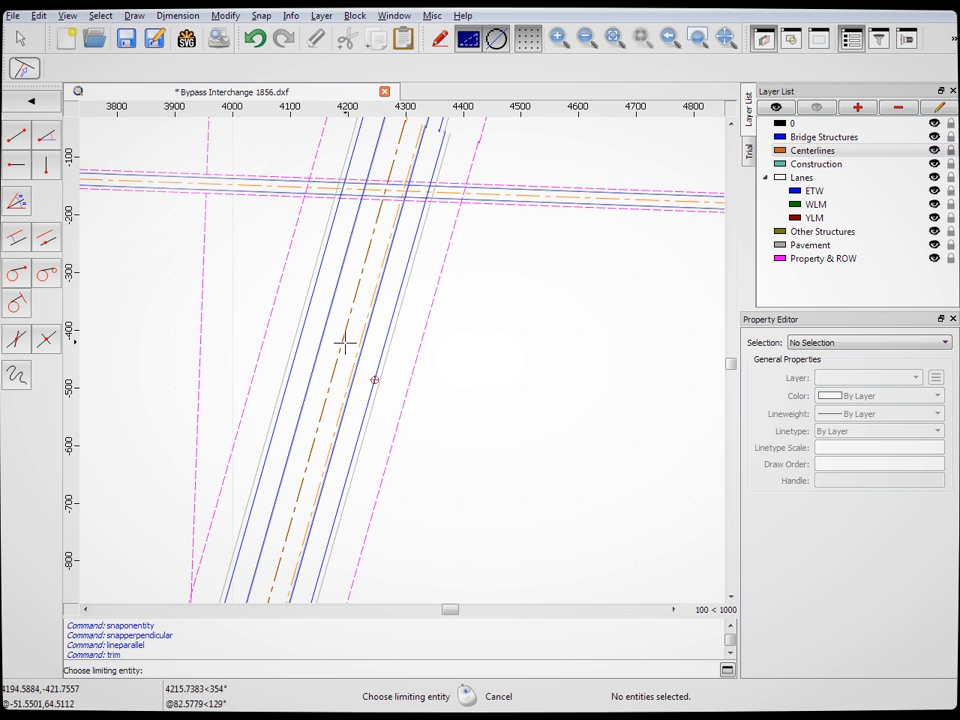
scroll(312, 454, down, 4)
scroll(402, 212, up, 7)
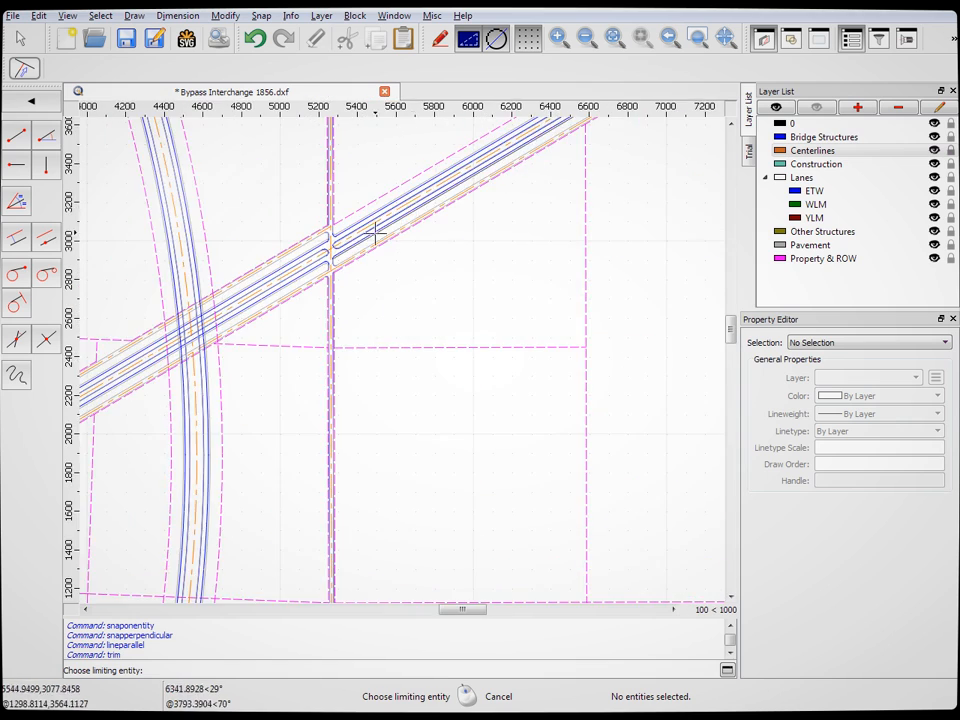
scroll(320, 282, up, 3)
scroll(385, 212, down, 3)
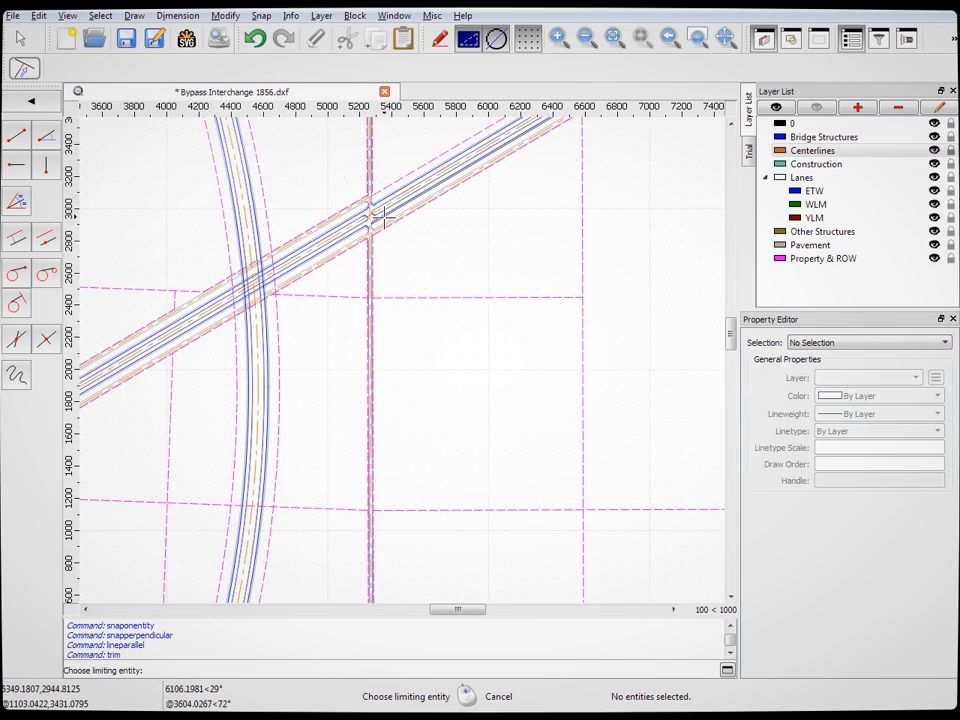
scroll(383, 213, up, 3)
click(388, 197)
scroll(467, 234, down, 5)
scroll(318, 594, up, 2)
scroll(330, 560, up, 4)
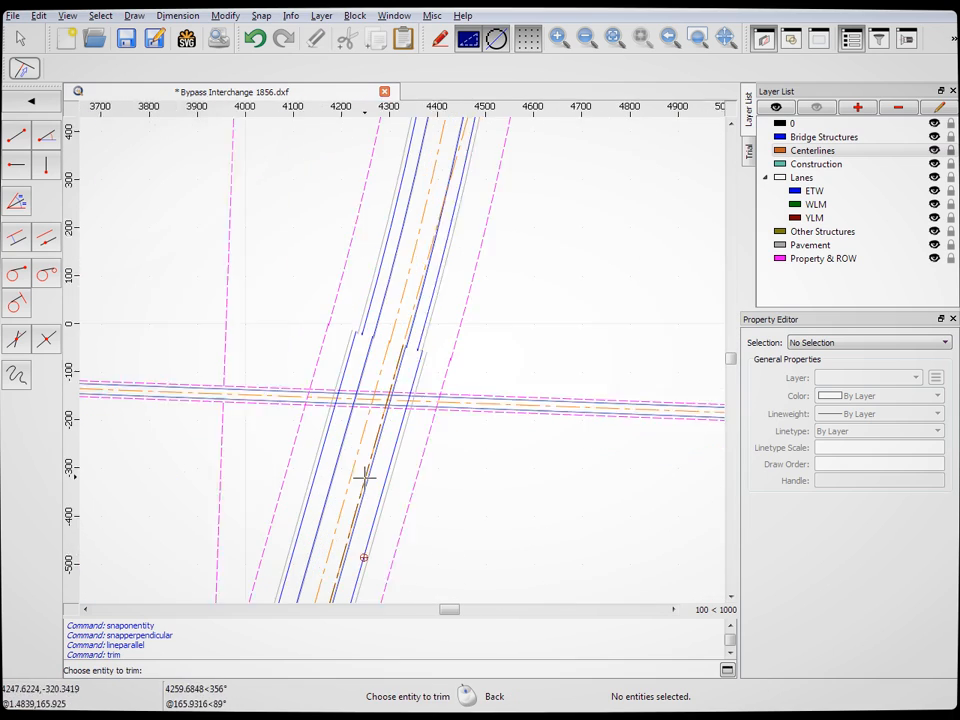
scroll(400, 440, down, 4)
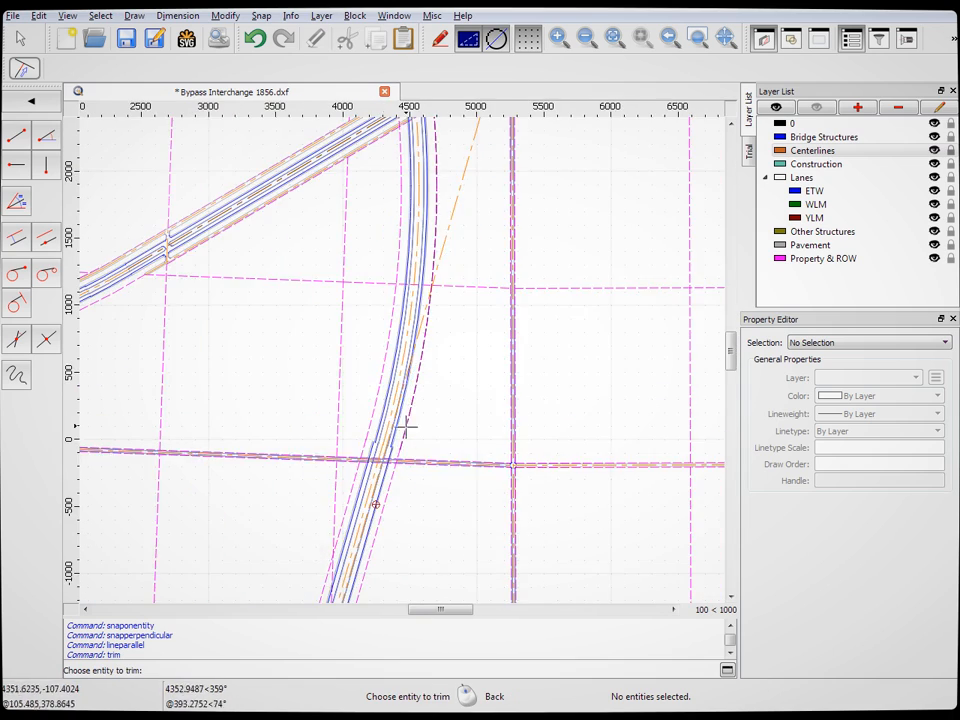
scroll(430, 350, up, 4)
scroll(392, 314, up, 3)
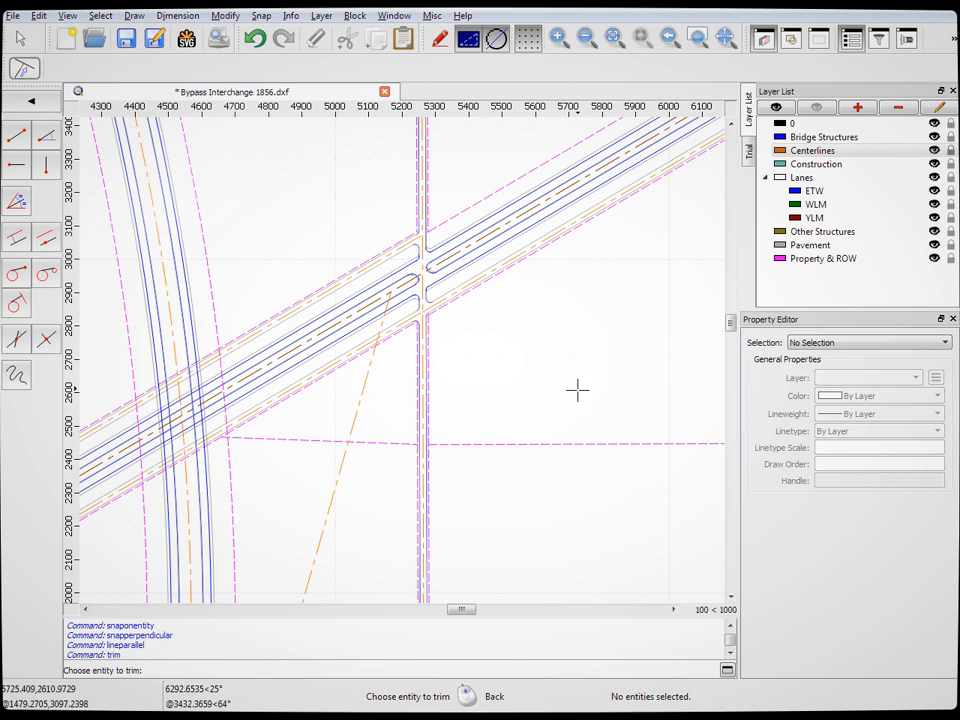
right_click(547, 352)
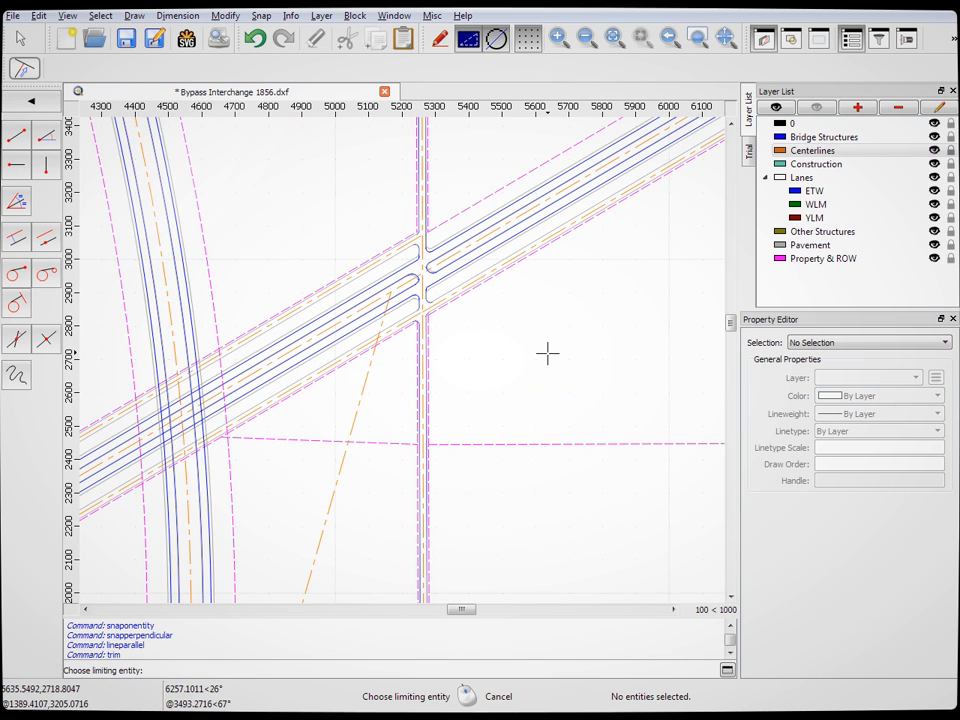
scroll(506, 309, down, 5)
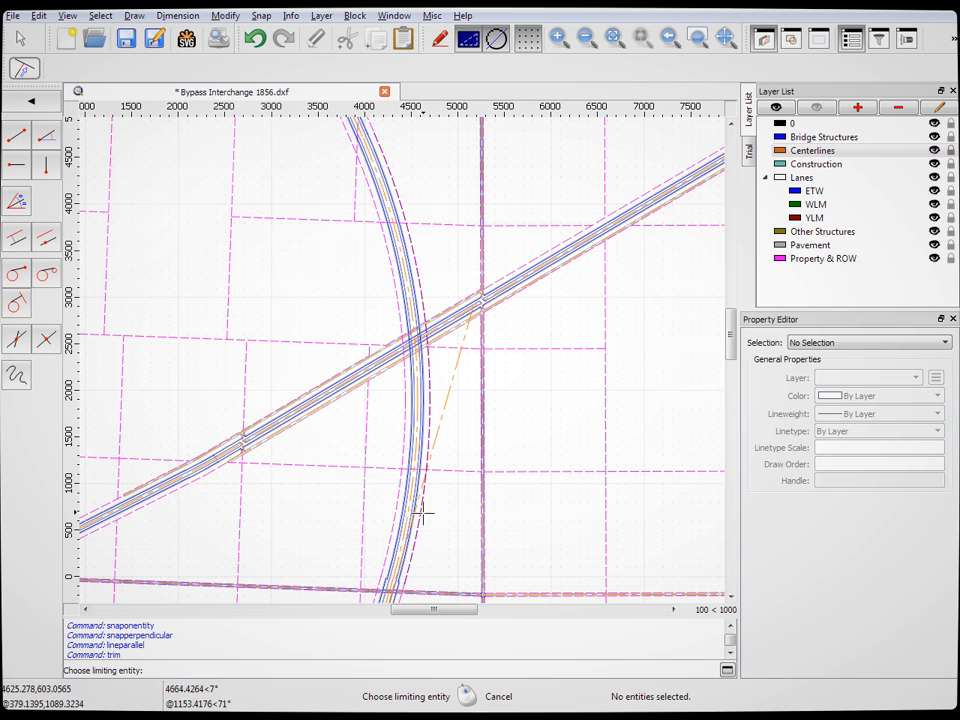
click(30, 100)
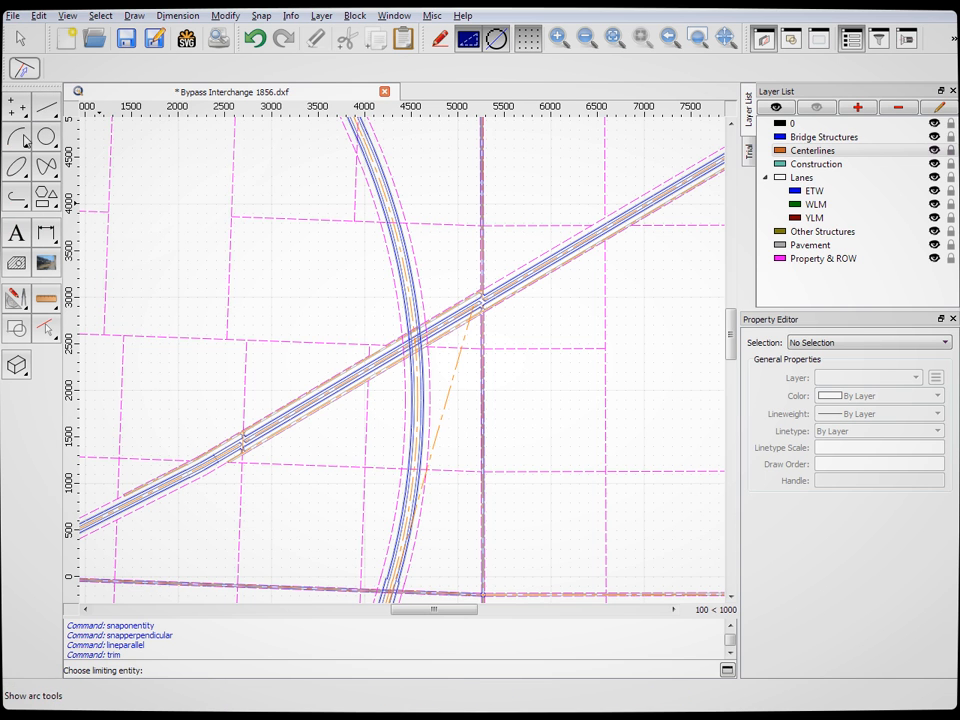
right_click(261, 277)
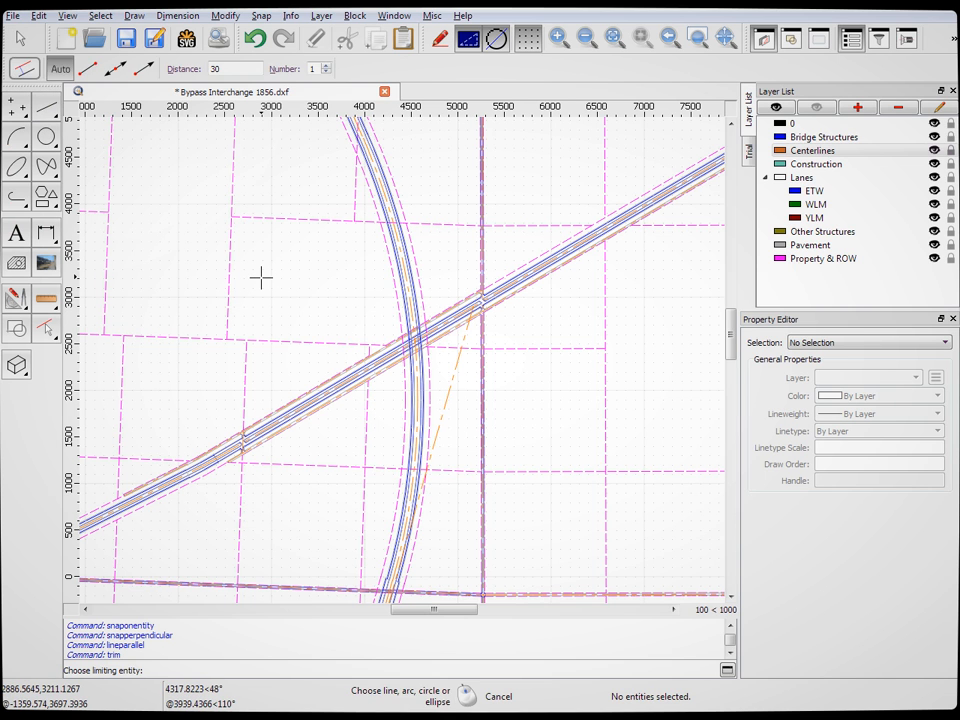
right_click(261, 277)
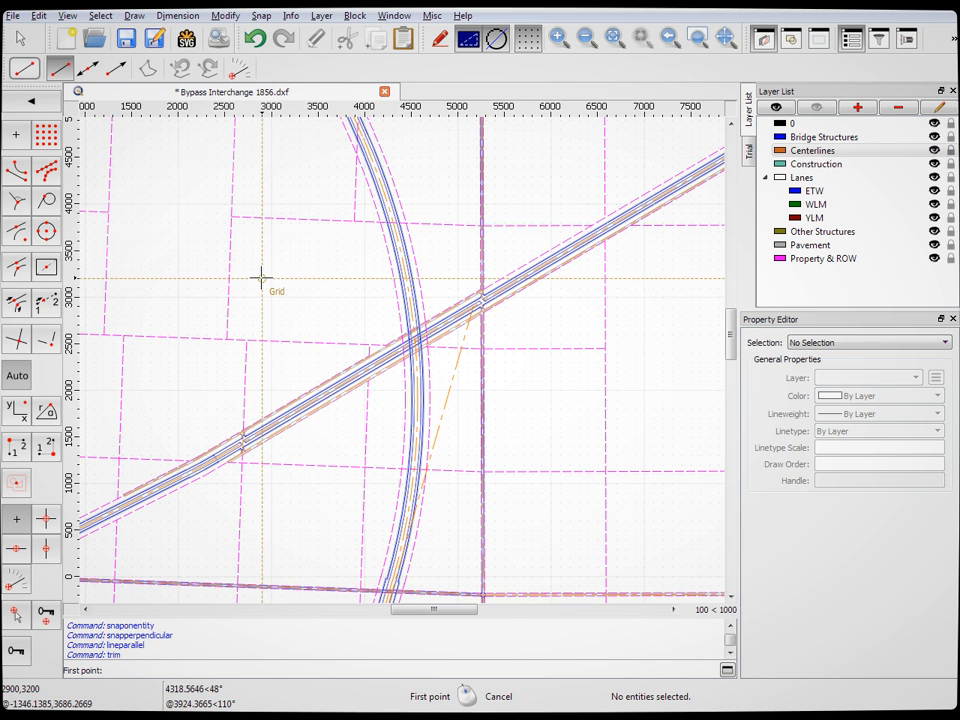
right_click(261, 277)
right_click(261, 277)
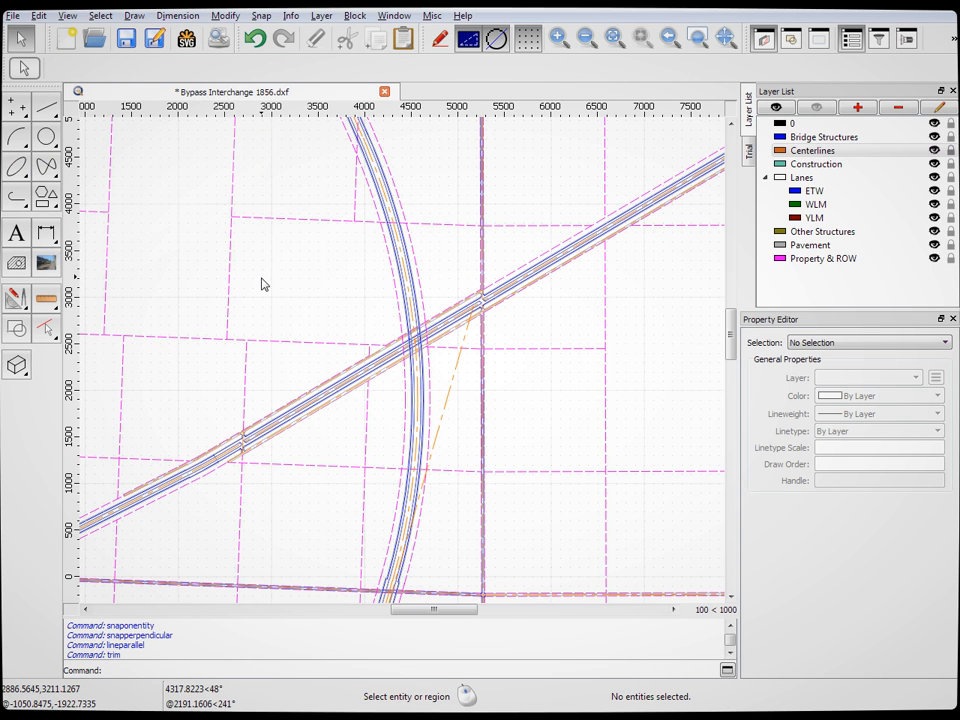
Try rounding between the extended centerline and the highway centerline with radius 1760 and trimming off, then undo the arc
key(r)
key(n)
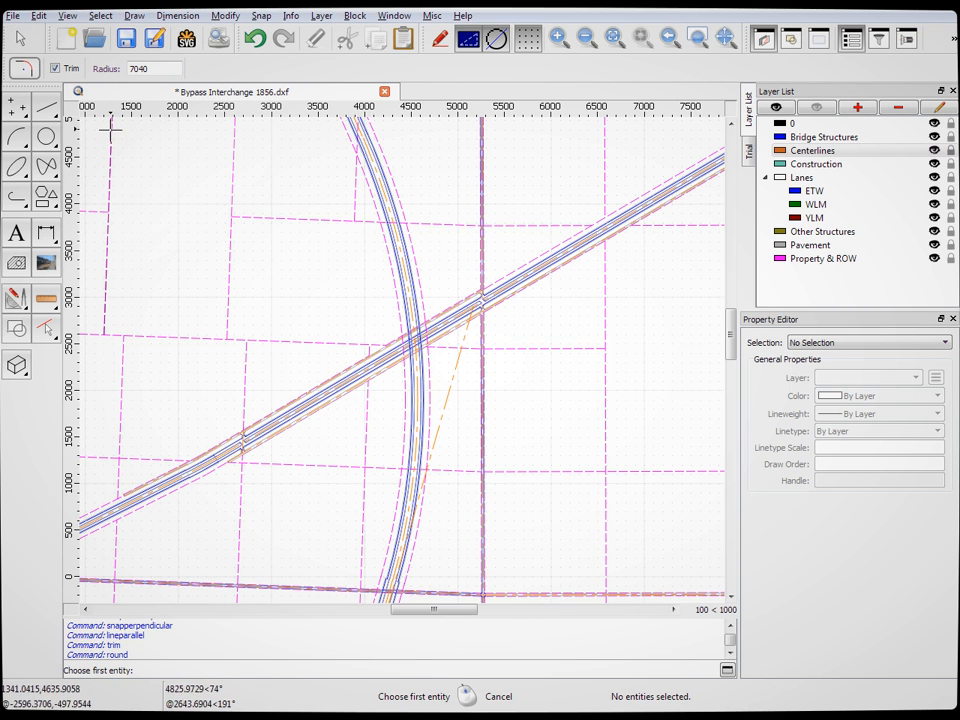
click(57, 70)
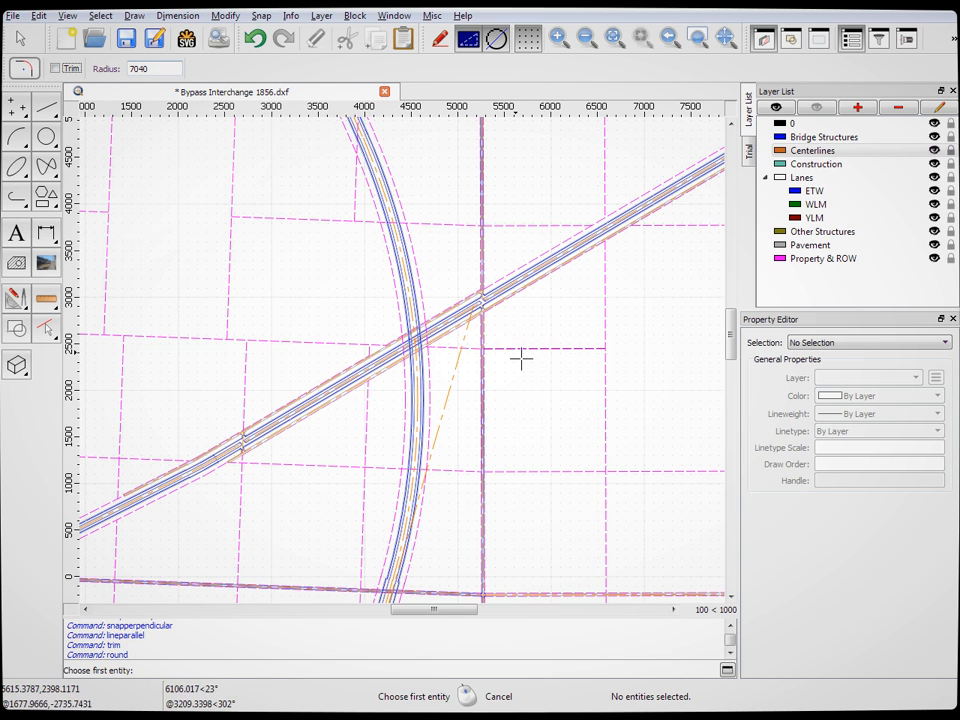
double_click(162, 66)
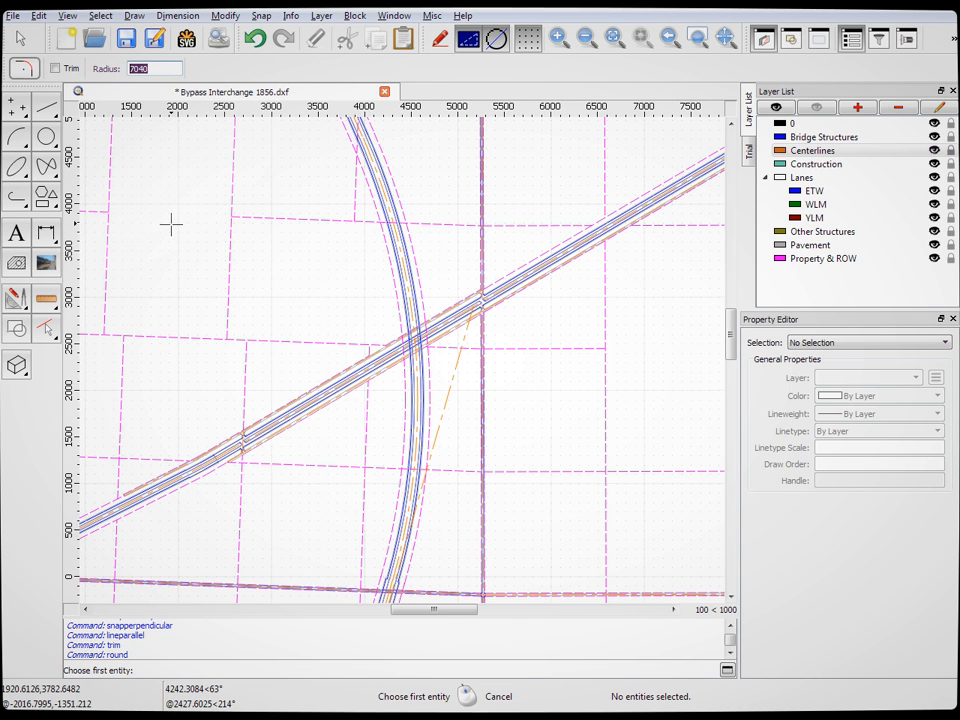
text(176)
scroll(480, 354, up, 5)
click(444, 279)
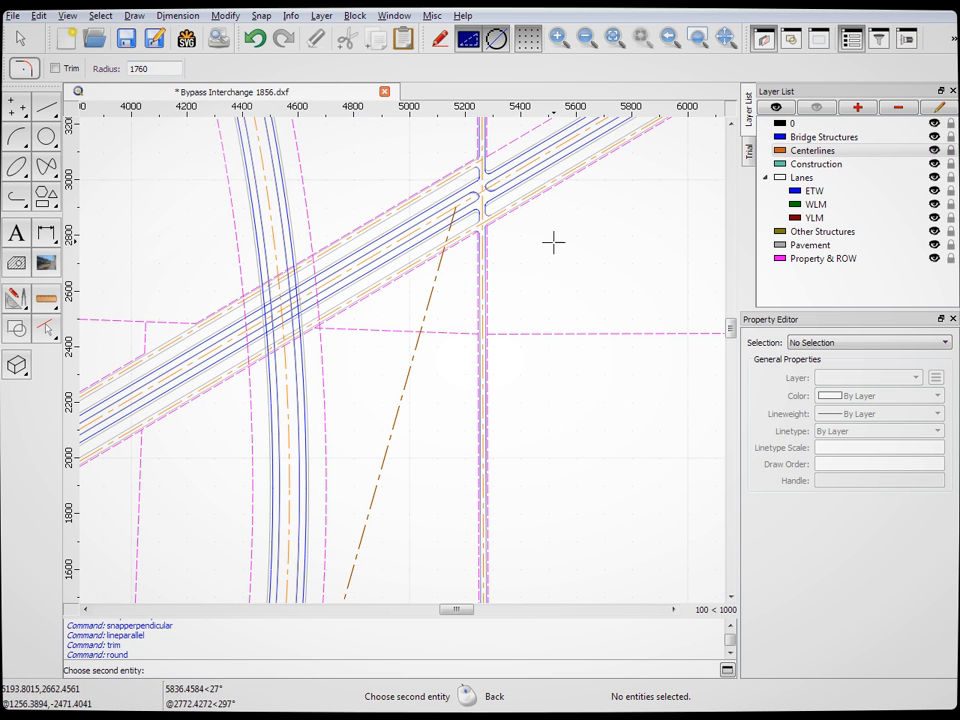
click(542, 152)
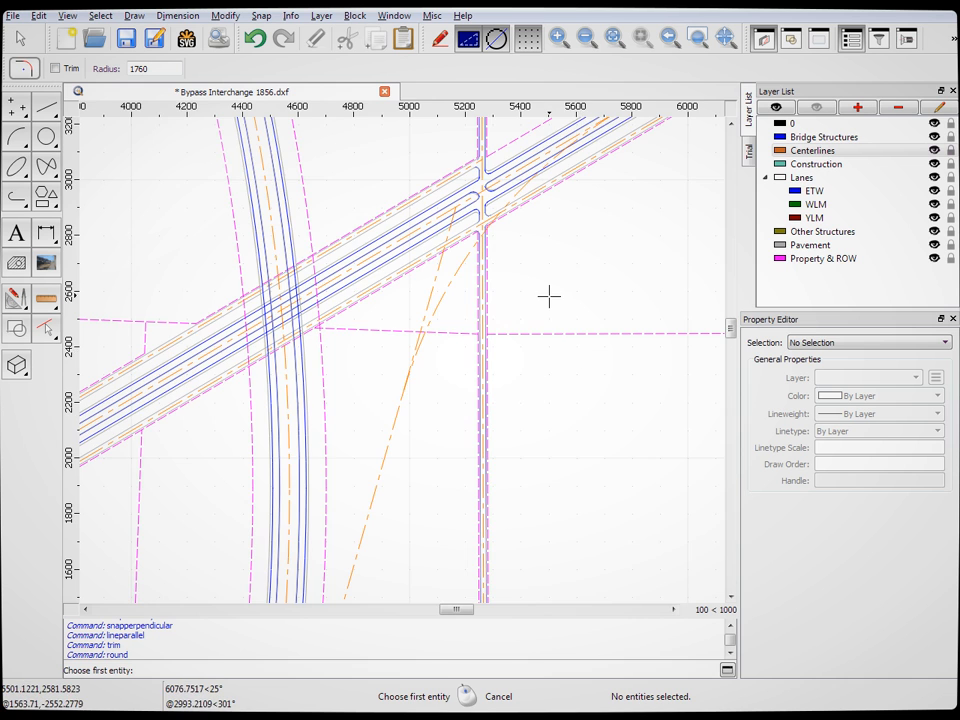
scroll(550, 294, down, 4)
scroll(552, 262, up, 5)
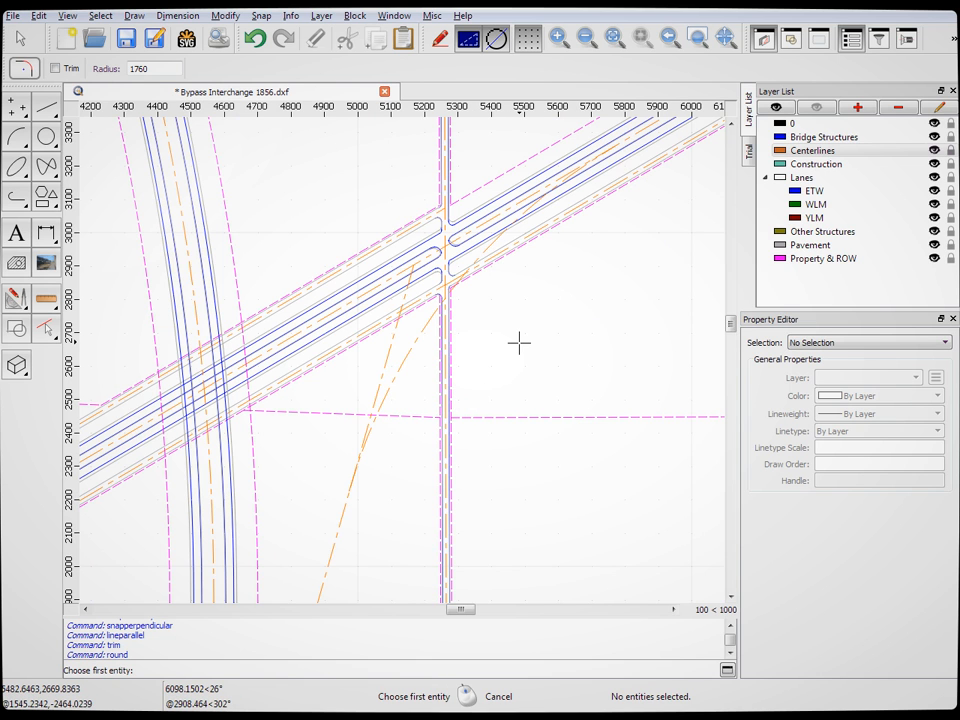
key(Escape)
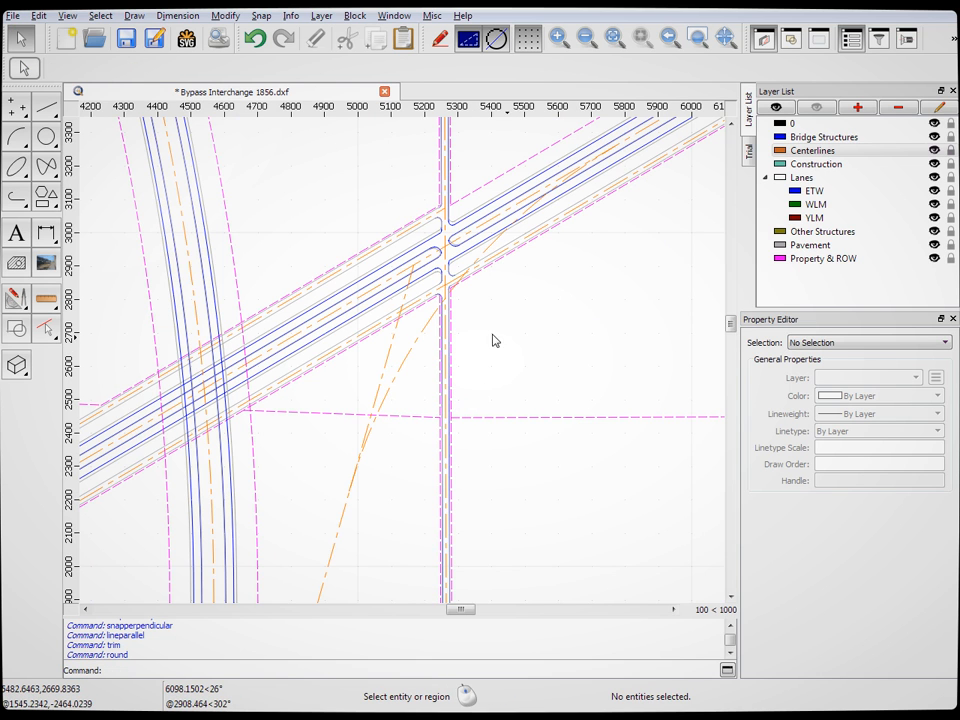
key(ctrl+z)
On the Construction layer, draw parallels at distance 4 east of the straight ramp centerline and south of the highway centerline
click(836, 163)
click(49, 109)
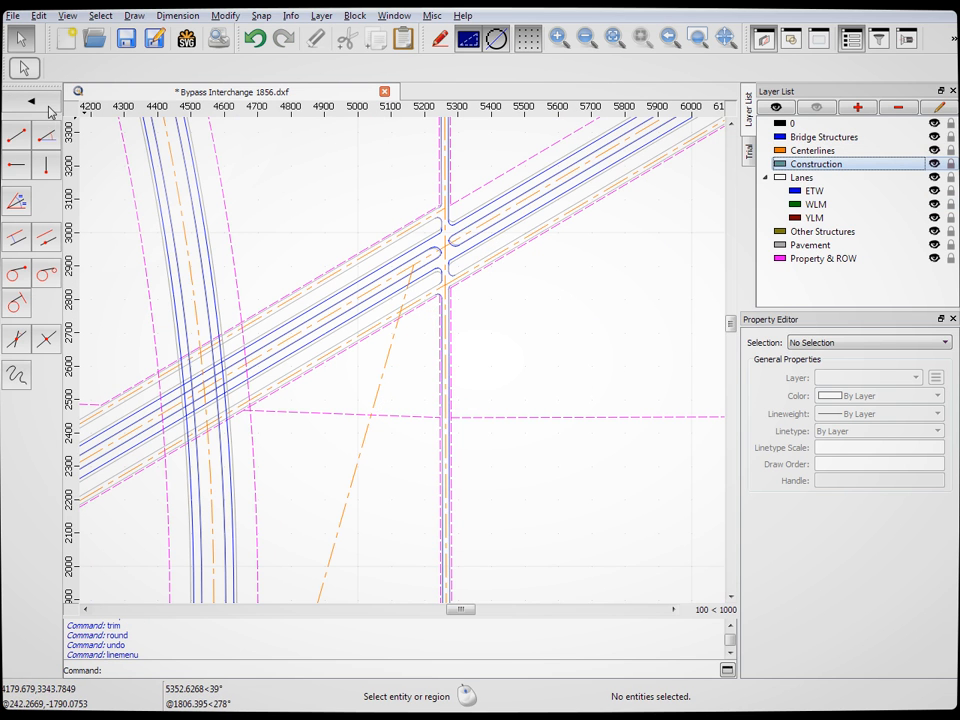
right_click(268, 216)
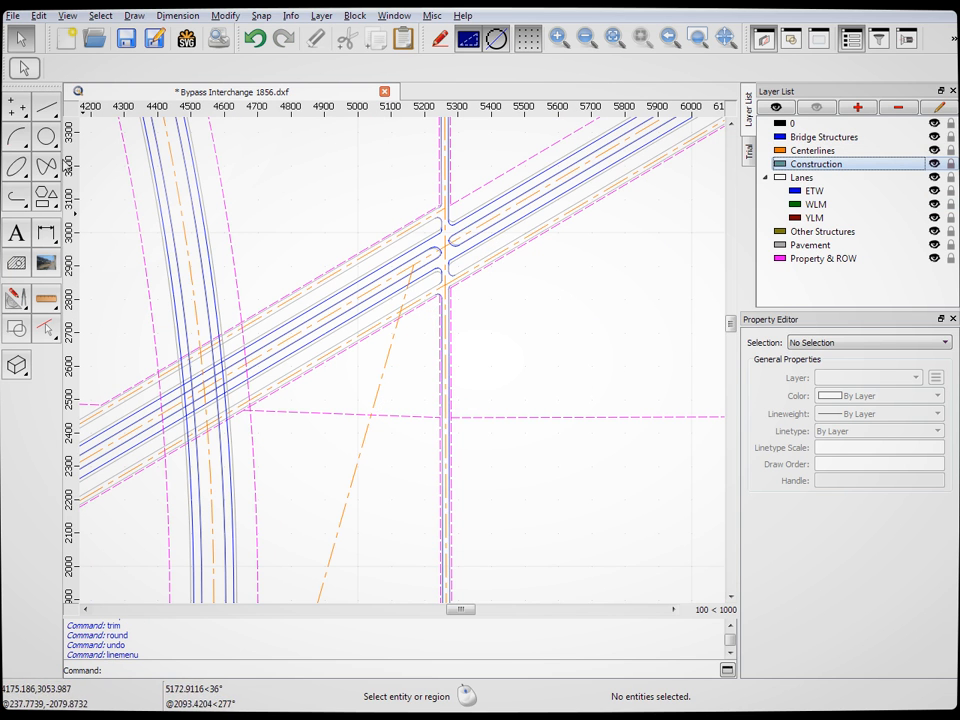
click(49, 109)
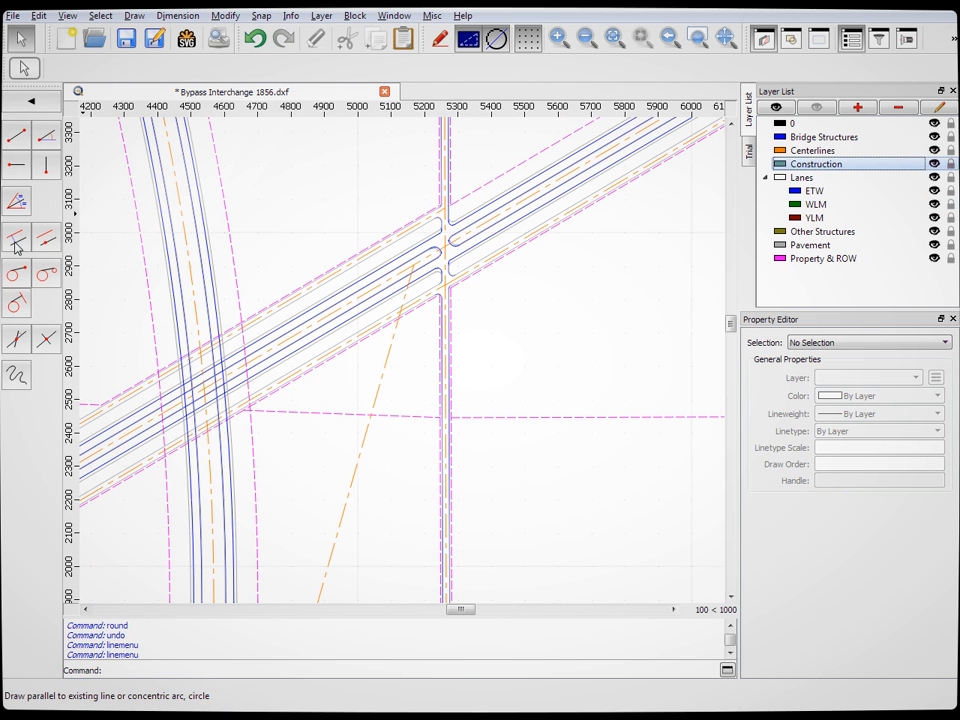
click(16, 240)
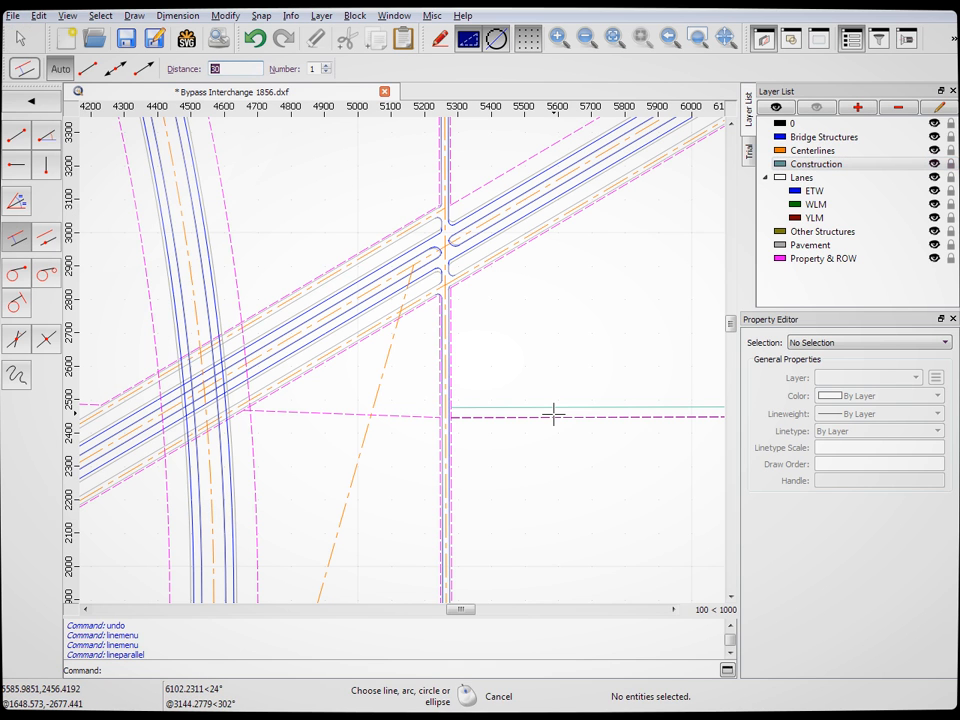
text(4)
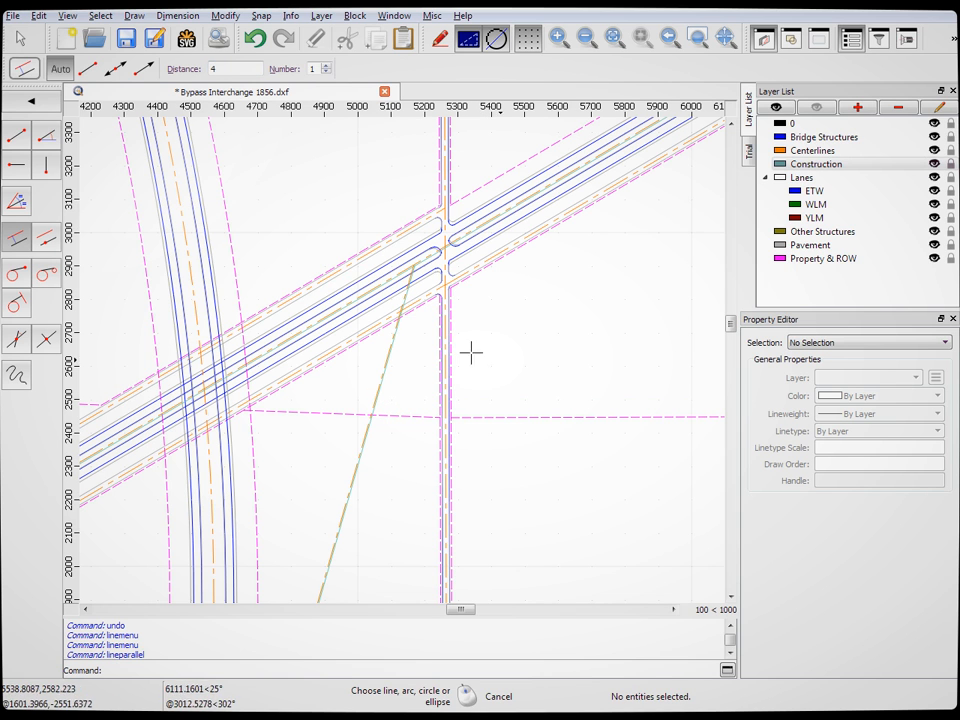
On the Centerlines layer, round between the two construction parallels with radius 1760 and trimming off
key(r)
key(n)
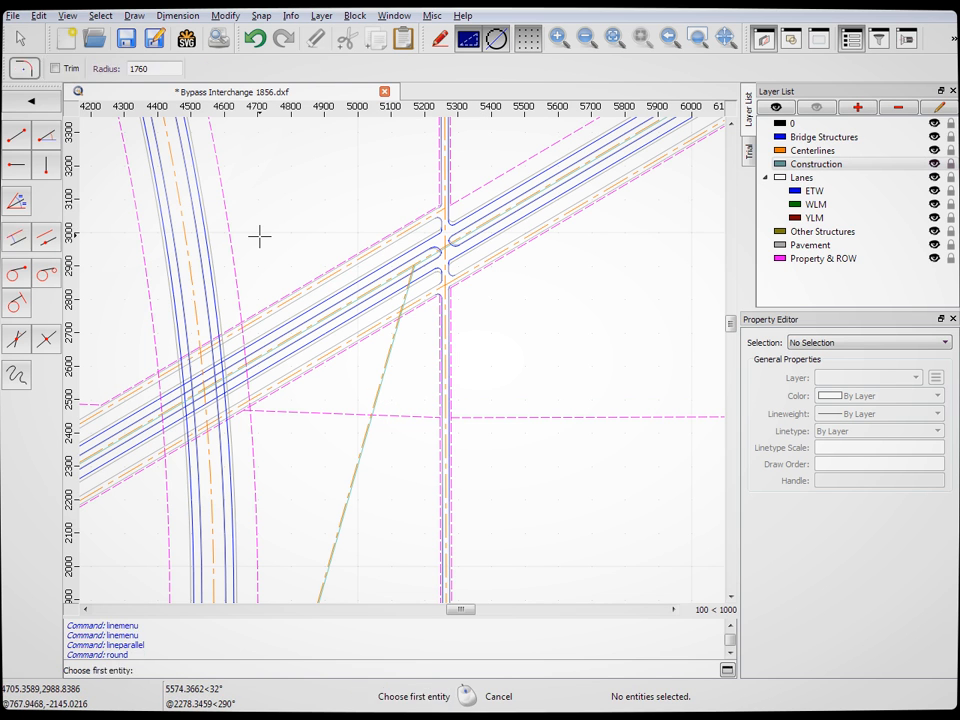
click(352, 506)
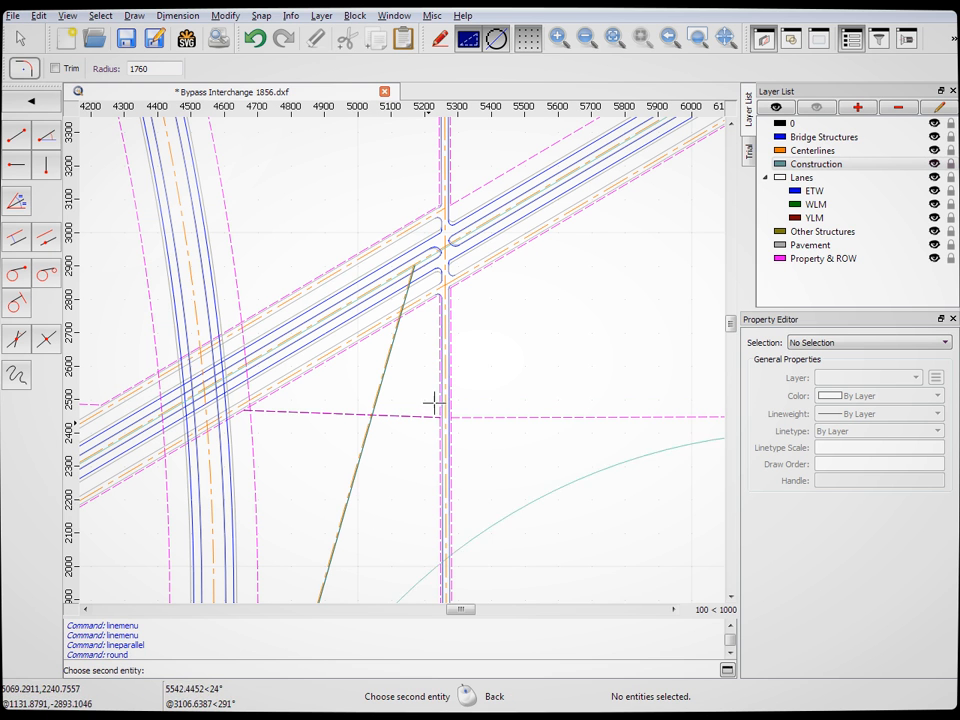
scroll(510, 218, up, 5)
click(534, 230)
key(Escape)
key(Escape)
Delete the two construction parallels beside the highway centerline and the straight ramp centerline
click(325, 355)
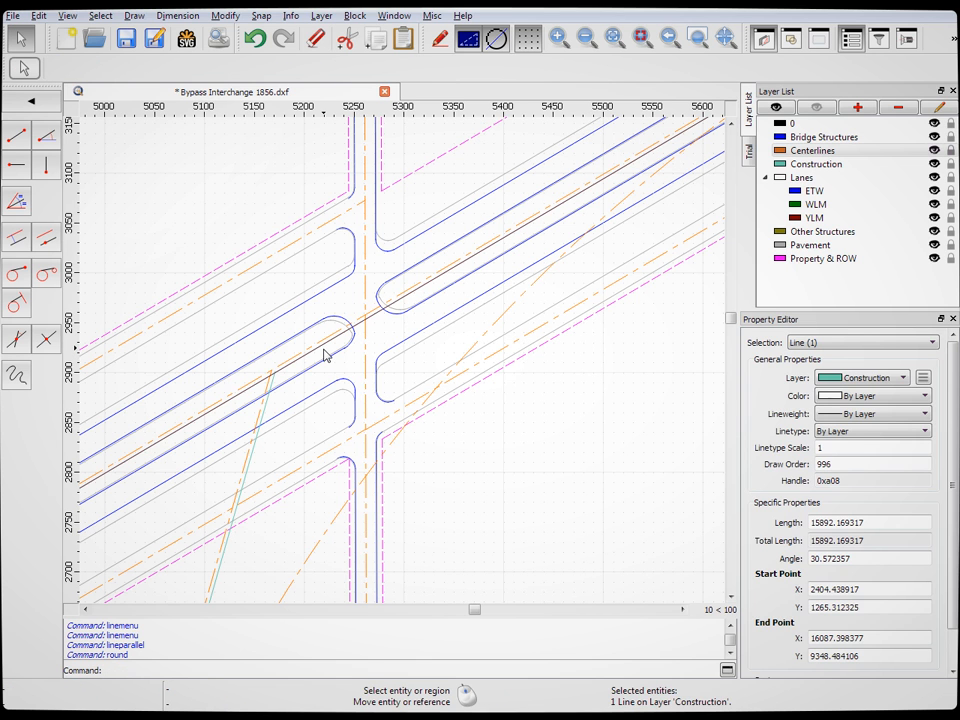
key(Delete)
click(276, 382)
key(Delete)
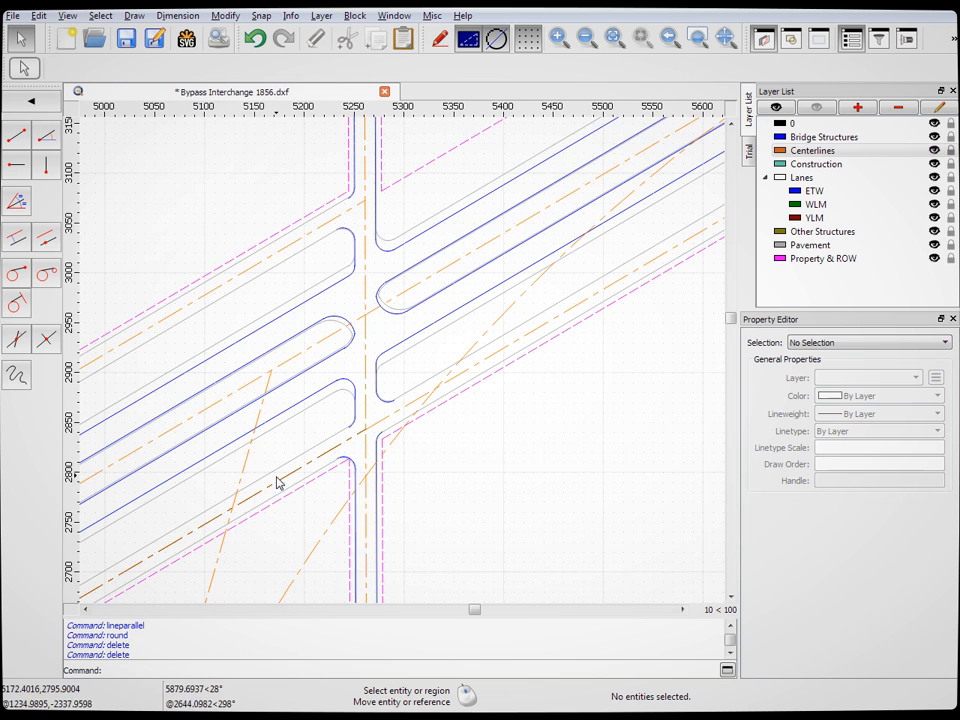
Divide the straight ramp centerline at the southern endpoint of the new arc and delete the piece running north to the highway
scroll(278, 483, down, 5)
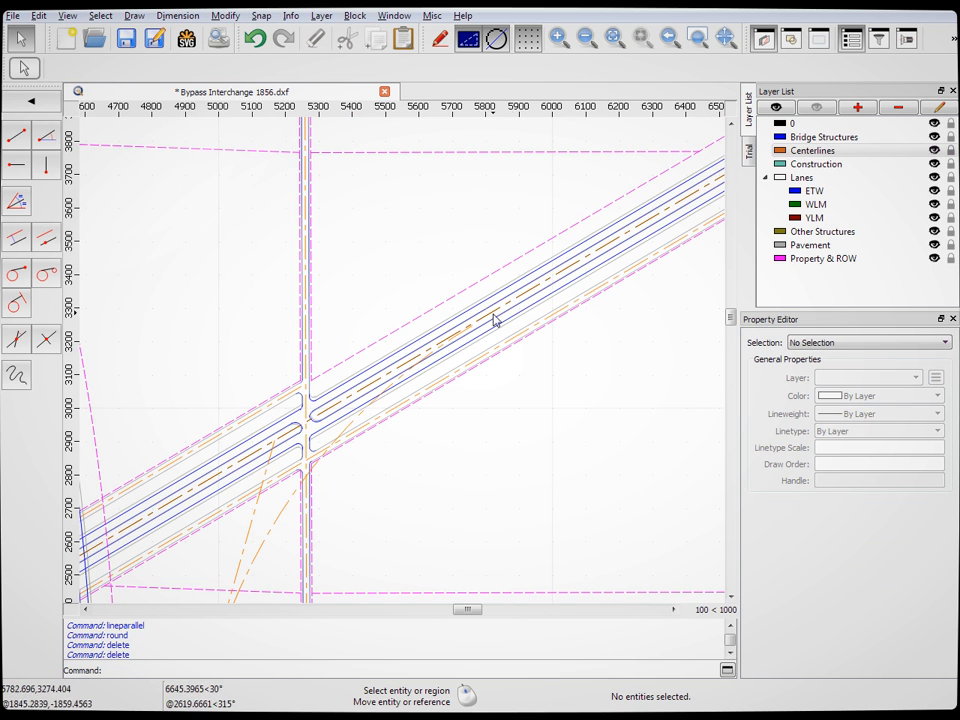
scroll(395, 470, down, 4)
scroll(327, 555, up, 4)
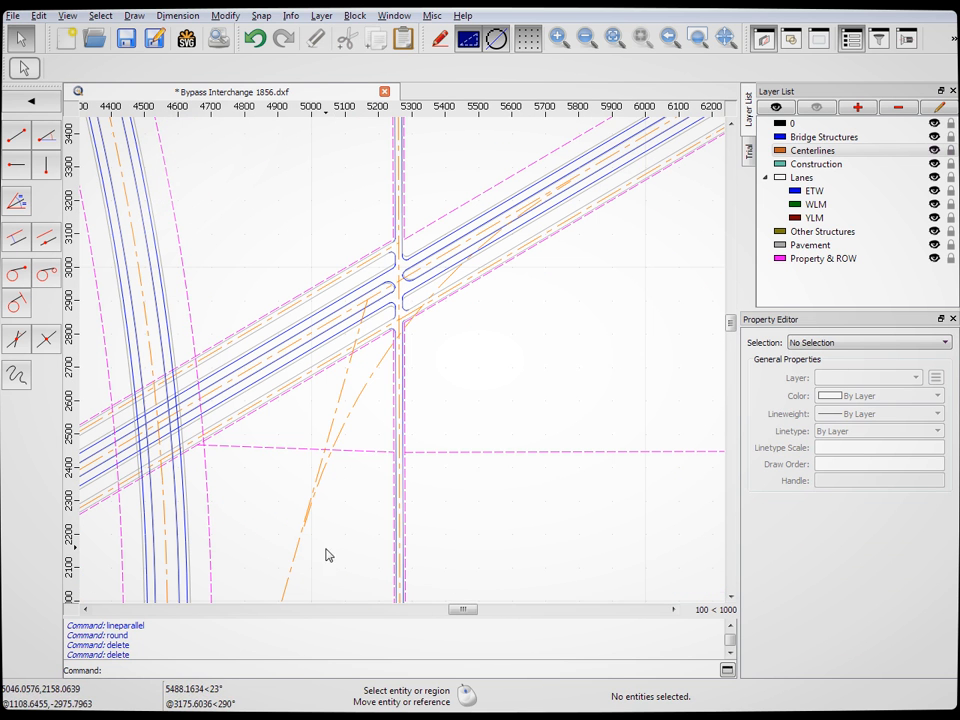
key(d)
key(i)
click(338, 411)
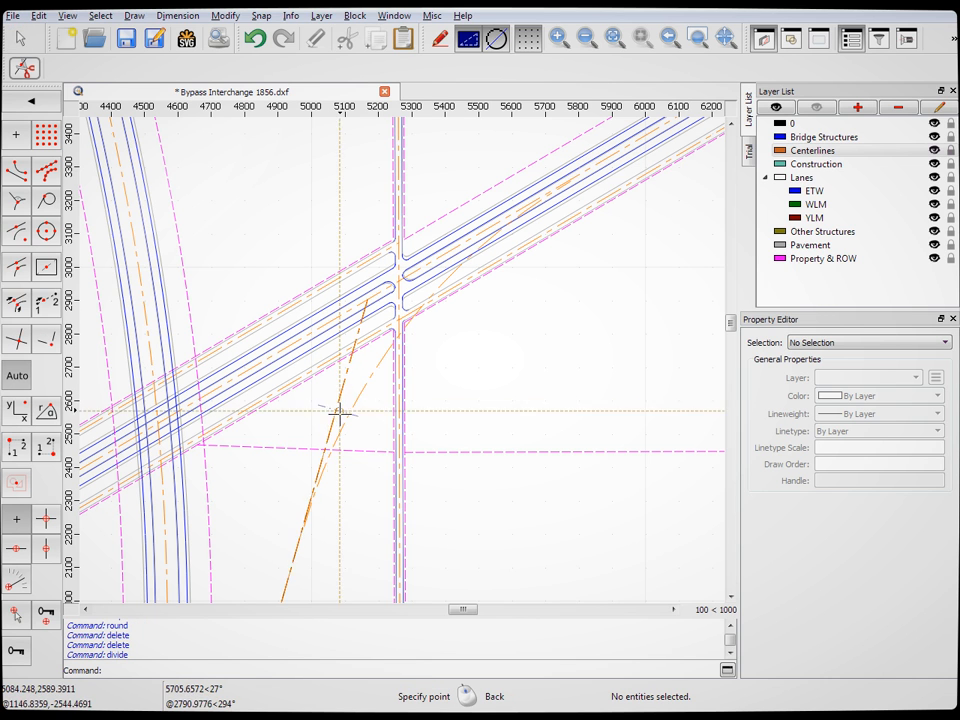
click(16, 170)
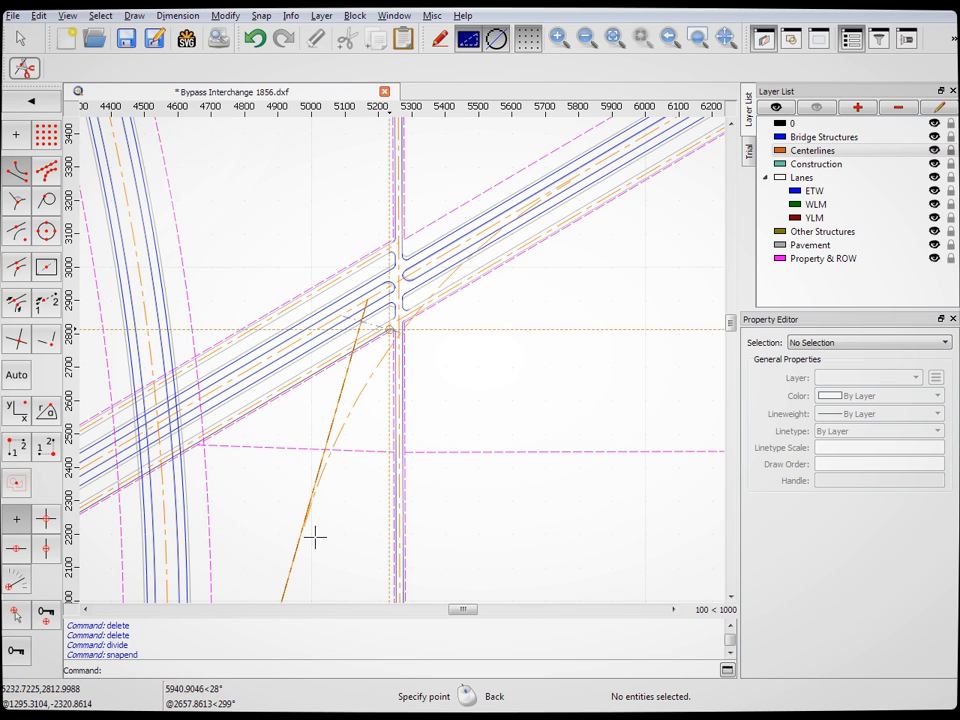
click(303, 522)
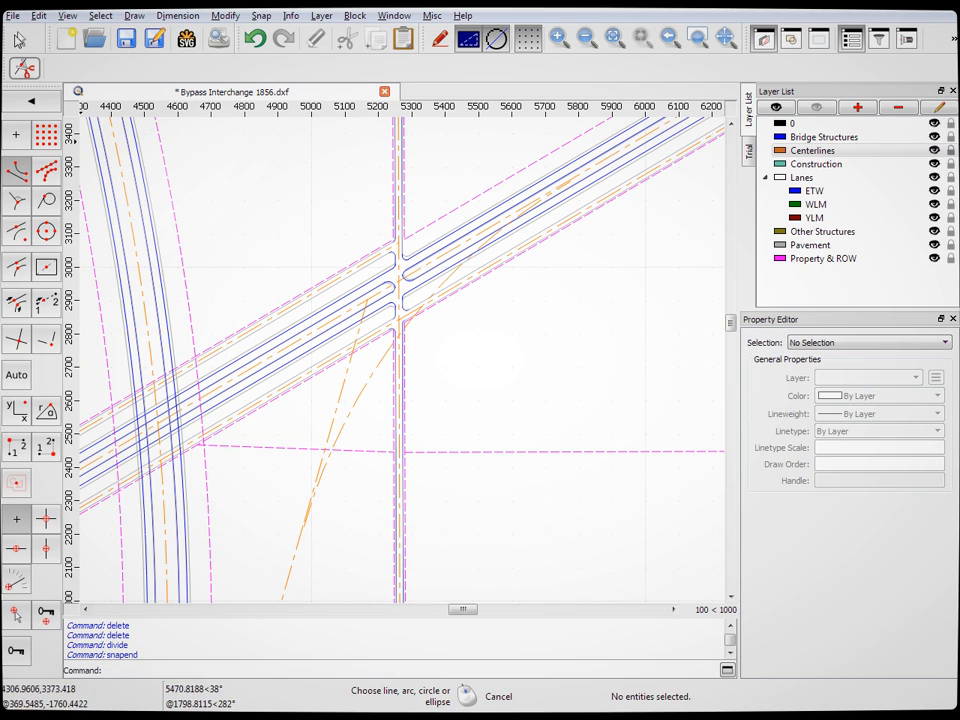
click(24, 67)
click(343, 385)
key(Delete)
Divide the ramp centerline beside the bypass centerline's curve-to-straight joint, north of the east-west road, and delete its southern piece
scroll(405, 375, down, 5)
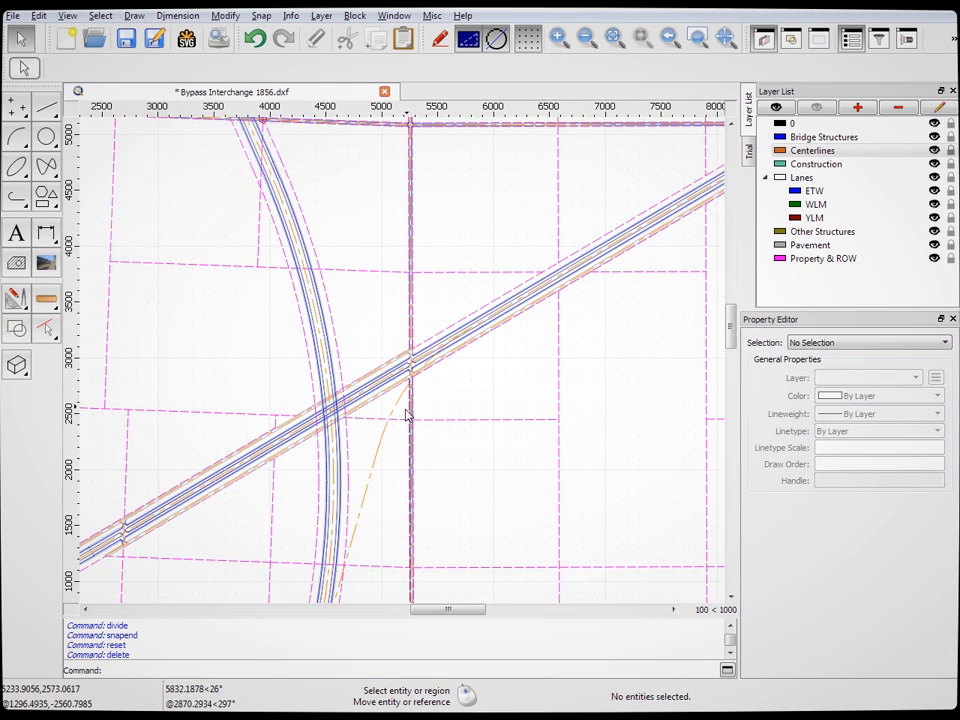
scroll(371, 536, down, 4)
scroll(388, 500, up, 5)
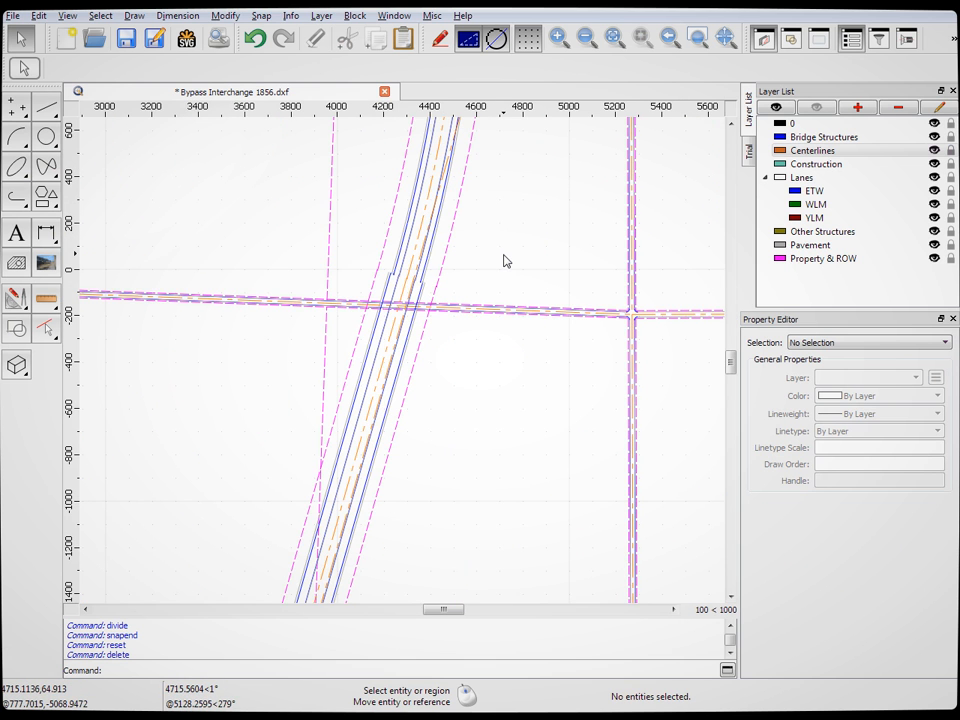
key(d)
key(i)
scroll(486, 283, down, 5)
scroll(486, 210, up, 4)
click(480, 183)
scroll(407, 386, up, 9)
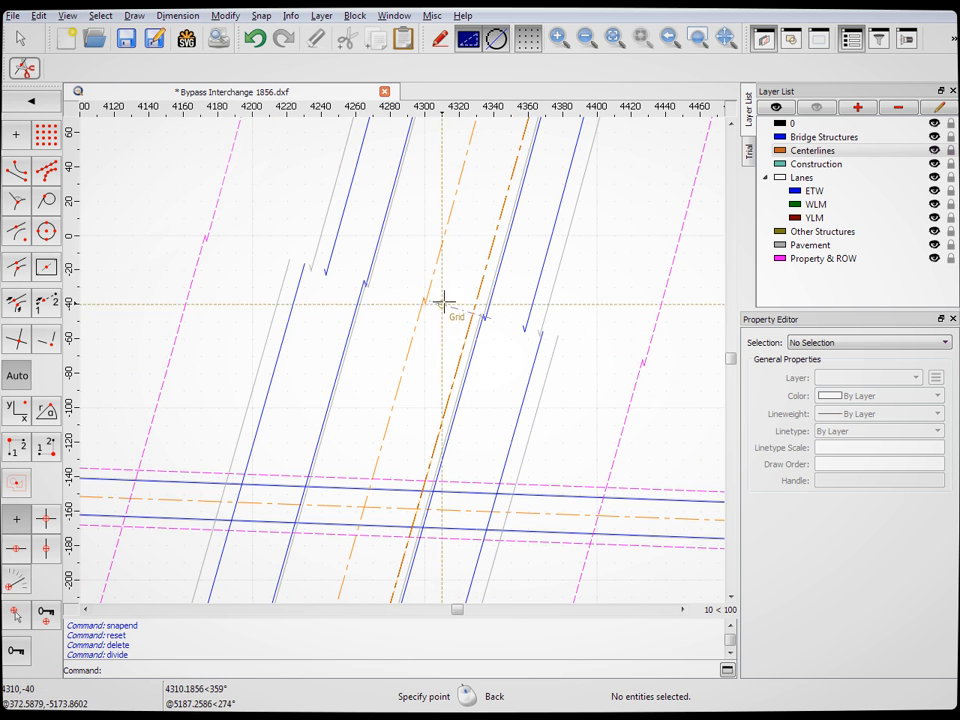
click(428, 308)
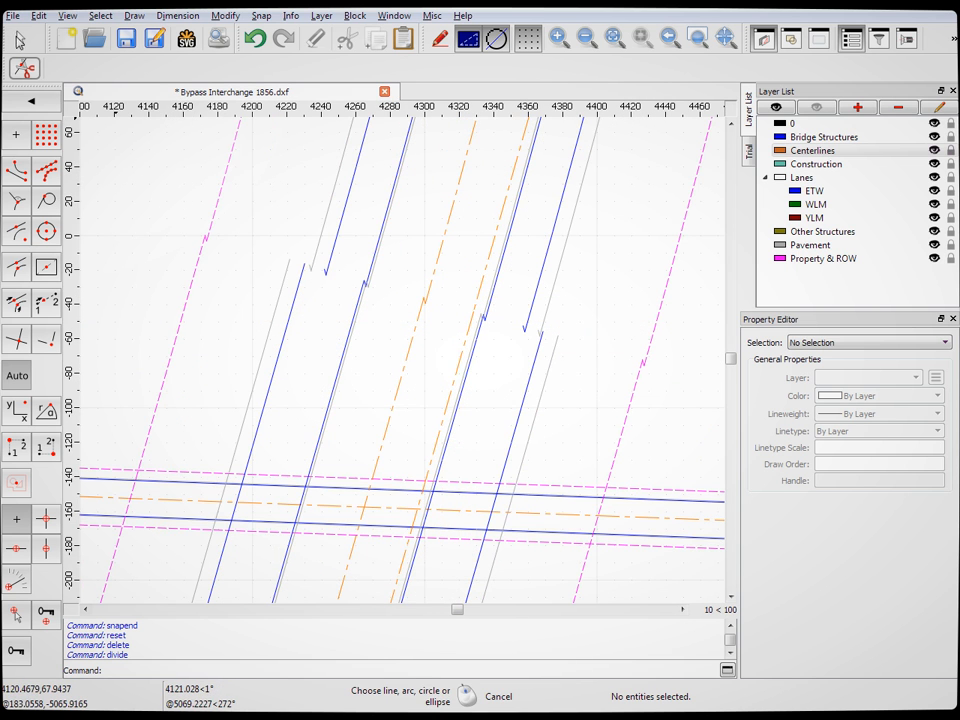
key(Escape)
click(451, 397)
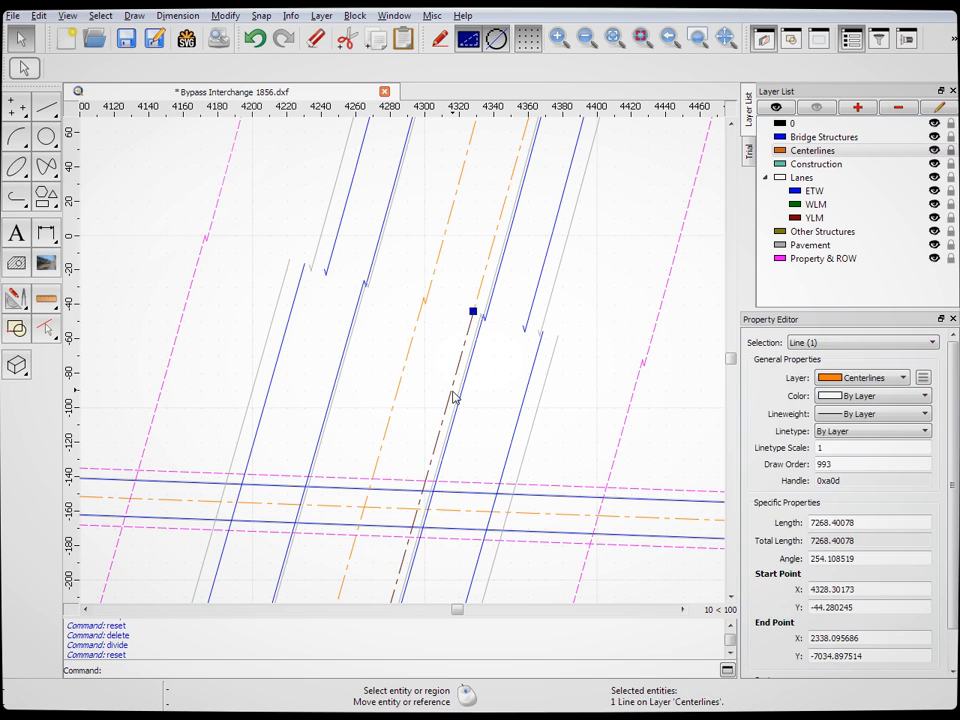
key(Delete)
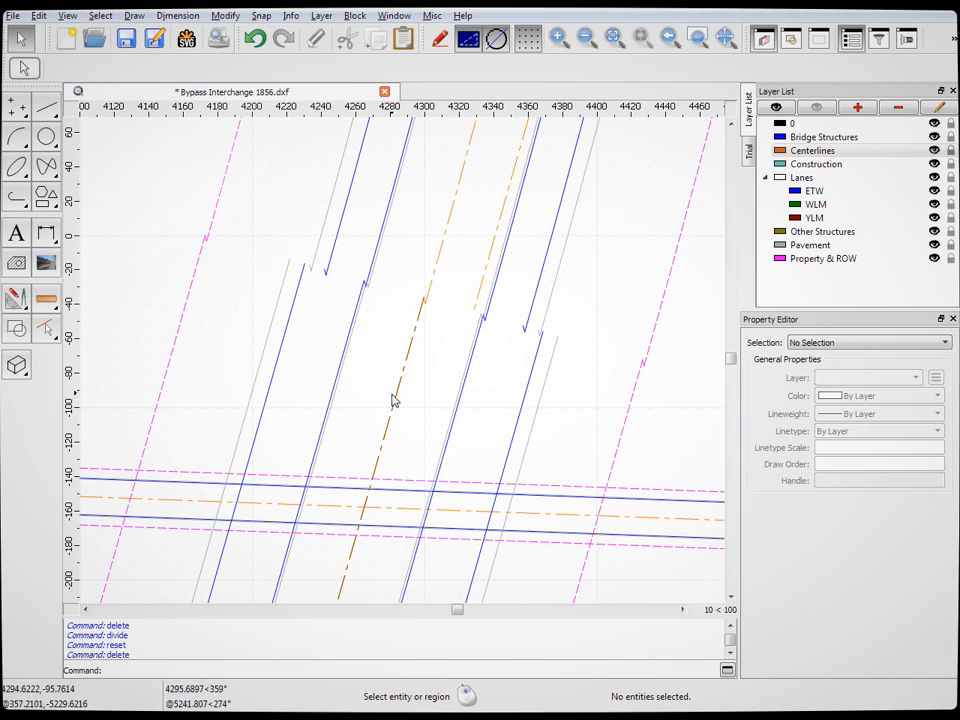
On the ETW layer, draw parallels at distance 18 on both sides of the ramp's centerline arc and east of its straight centerline
scroll(392, 400, down, 8)
scroll(405, 220, down, 5)
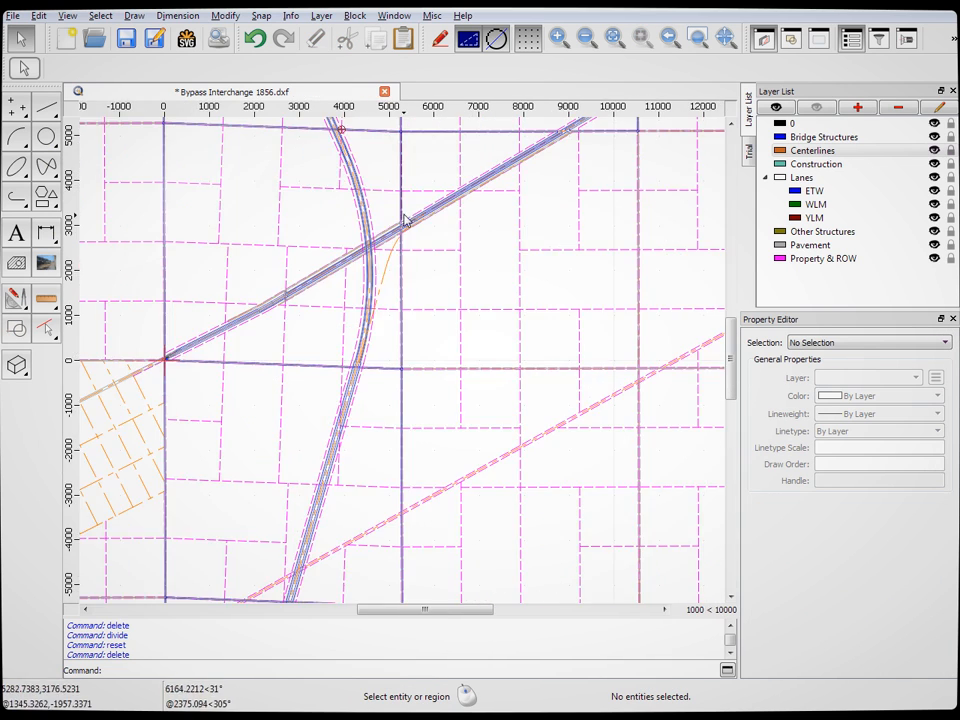
scroll(405, 220, up, 4)
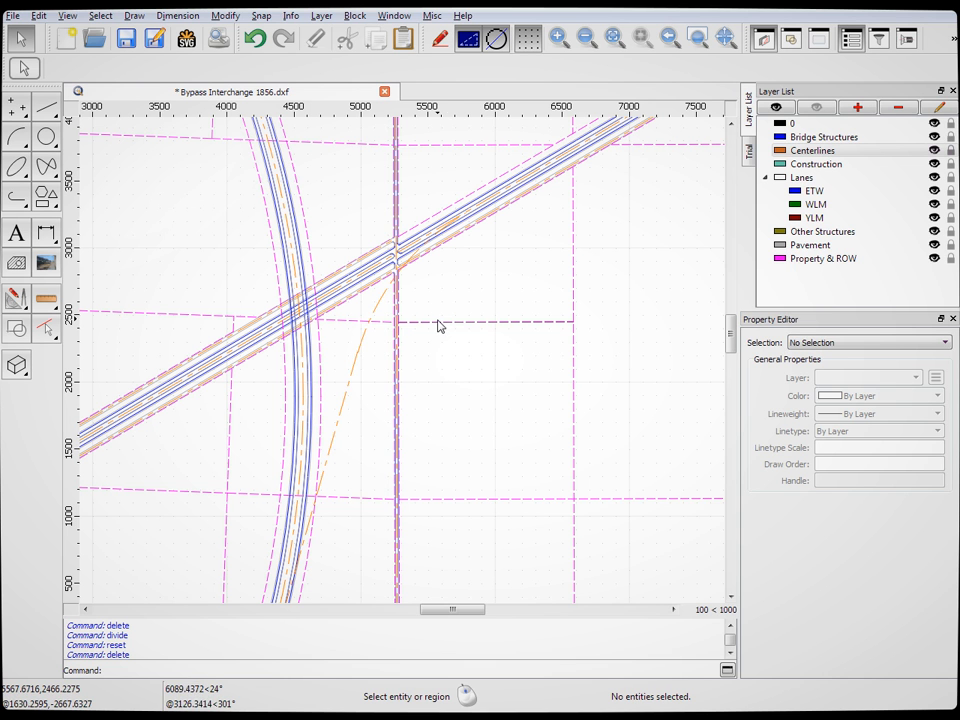
scroll(443, 234, up, 5)
scroll(443, 234, up, 1)
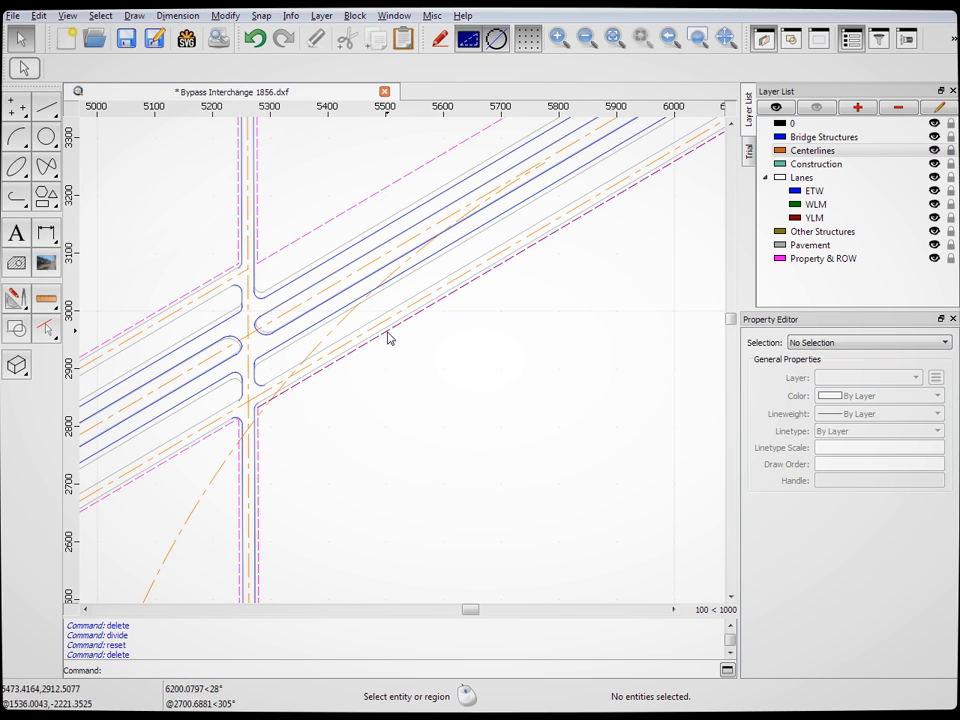
click(48, 111)
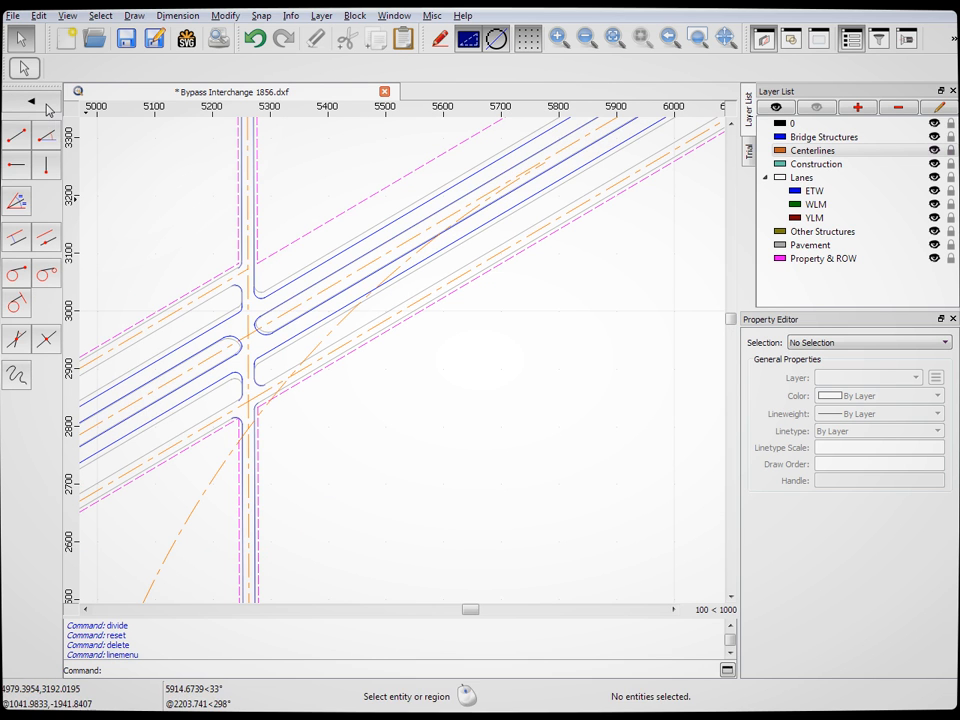
click(16, 238)
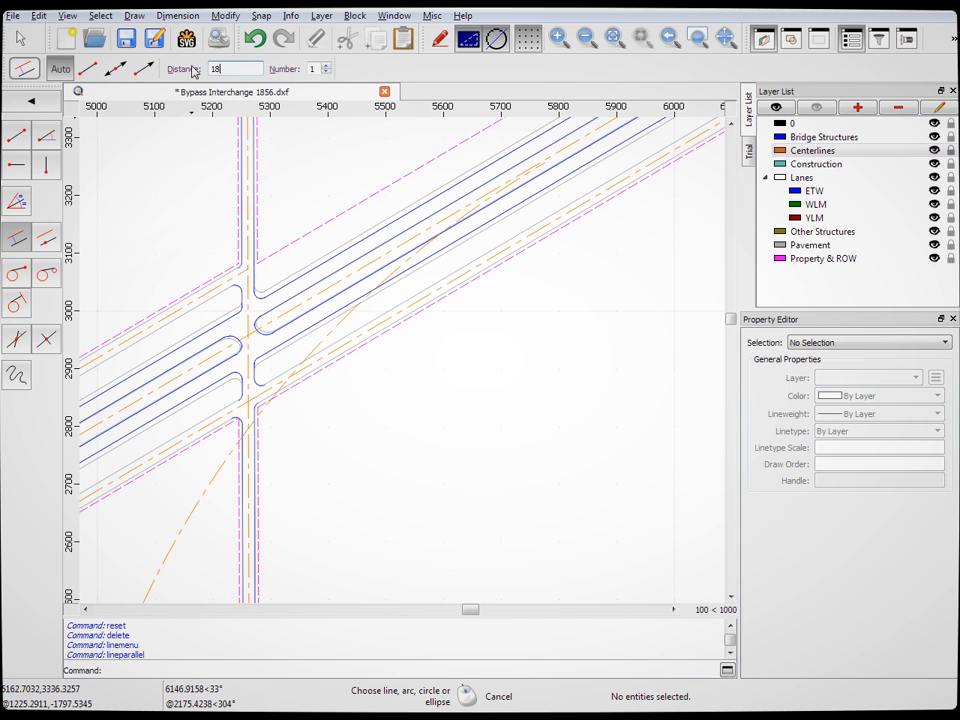
click(860, 191)
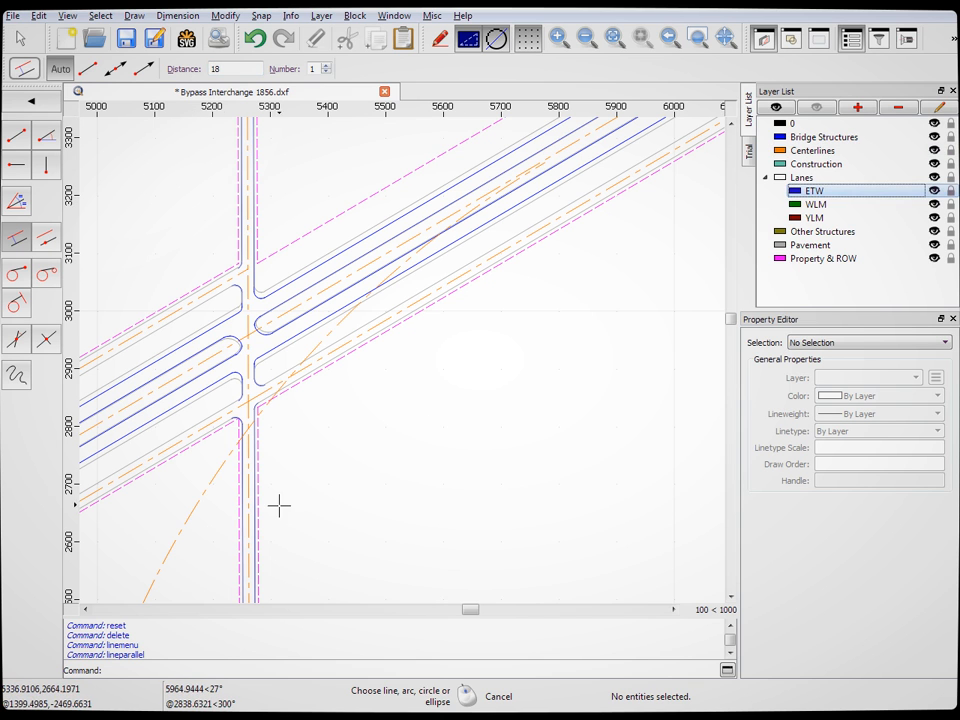
click(190, 517)
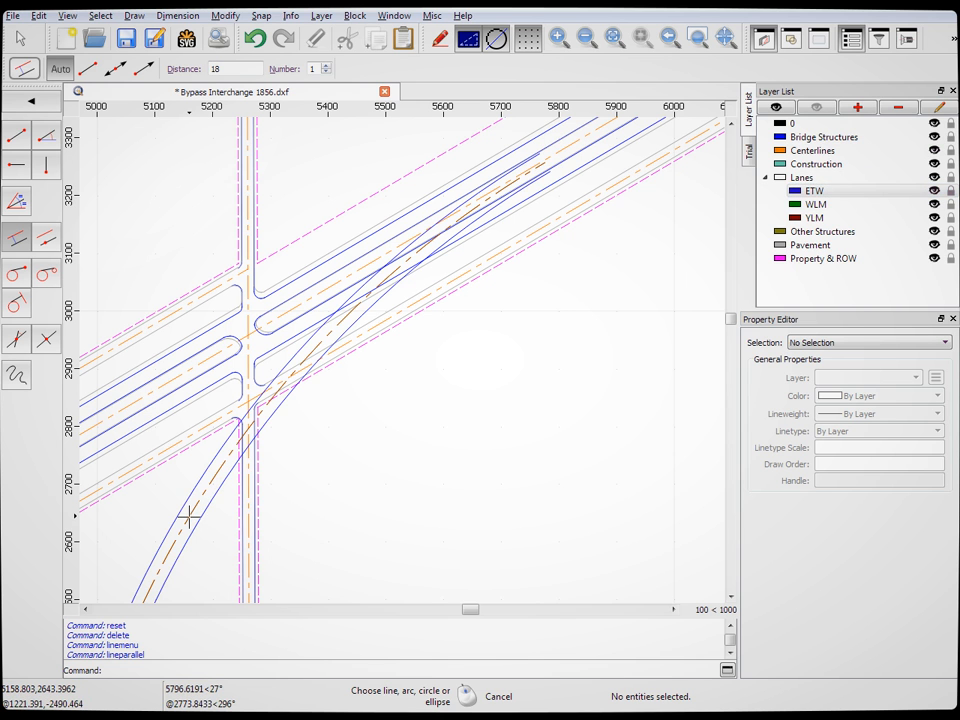
scroll(445, 432, down, 4)
scroll(360, 536, up, 4)
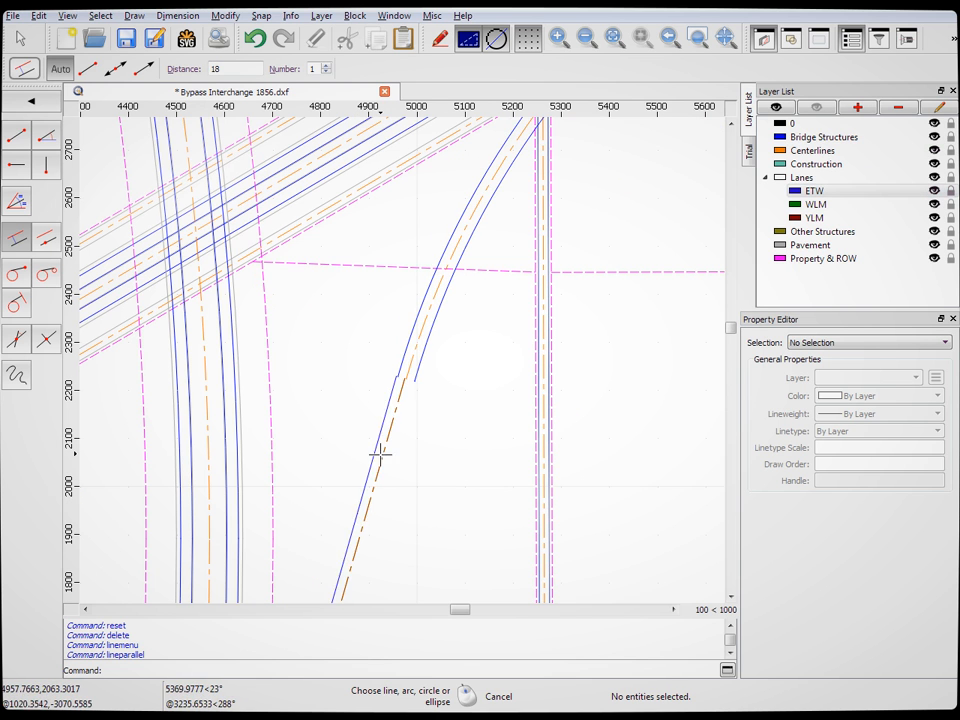
scroll(446, 380, down, 5)
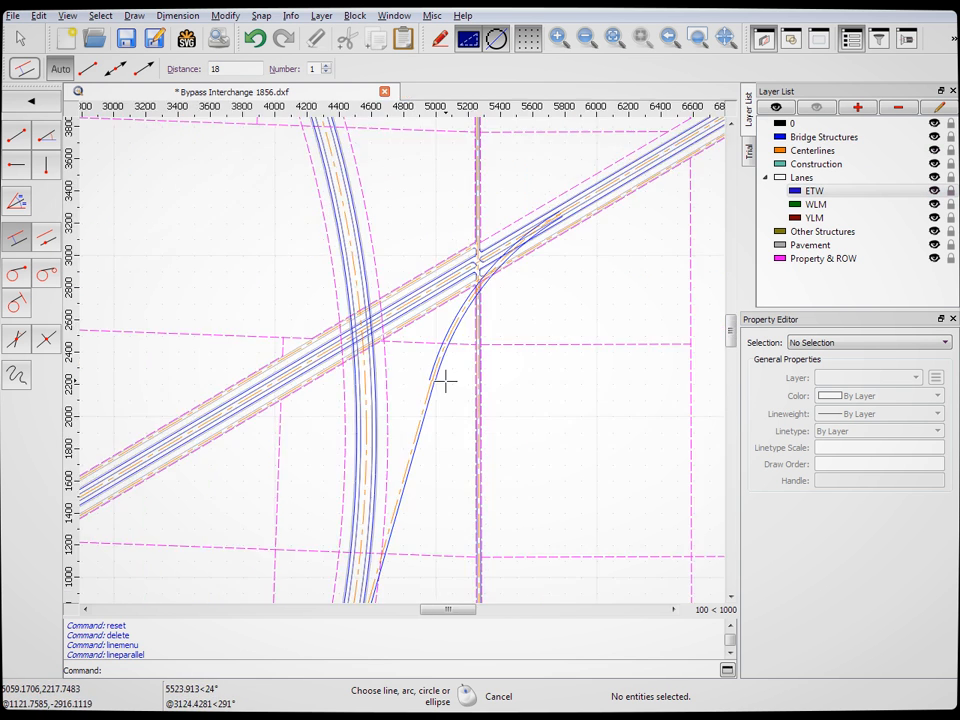
Draw ETW parallels at distance 24 east of the ramp's eastern edge lines, along both the straight and the curved section
scroll(404, 529, down, 5)
scroll(418, 478, up, 4)
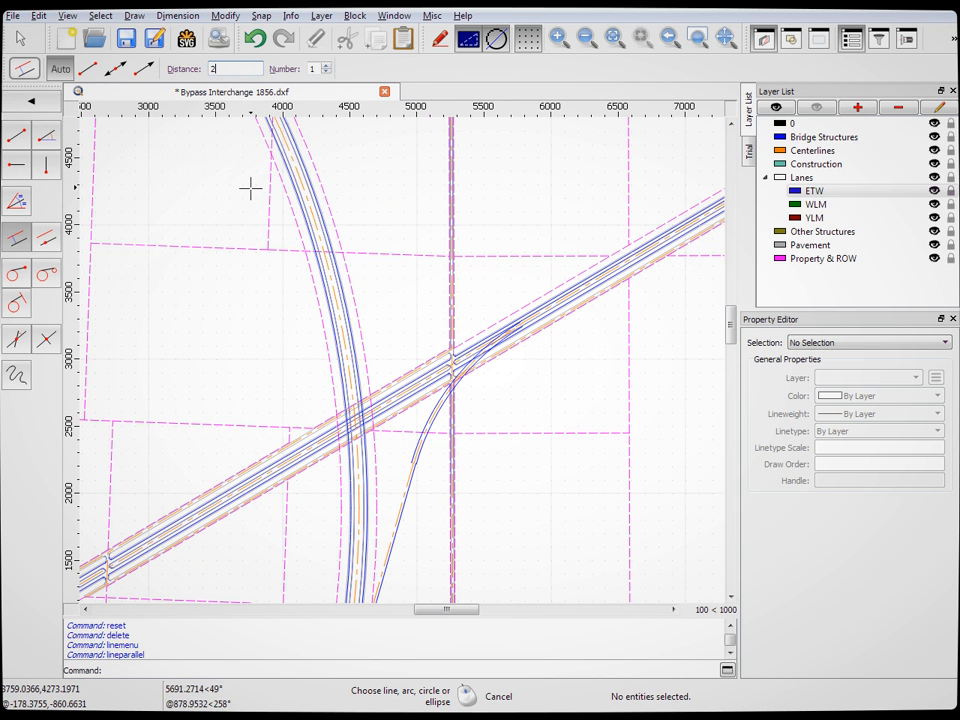
scroll(465, 499, up, 4)
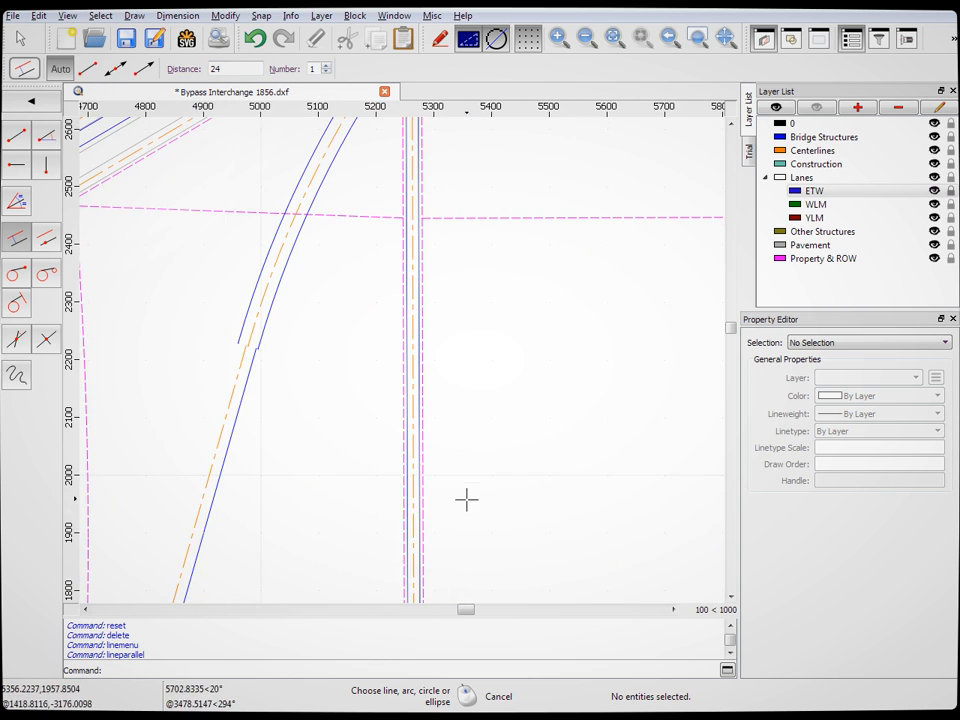
scroll(293, 372, up, 6)
click(291, 370)
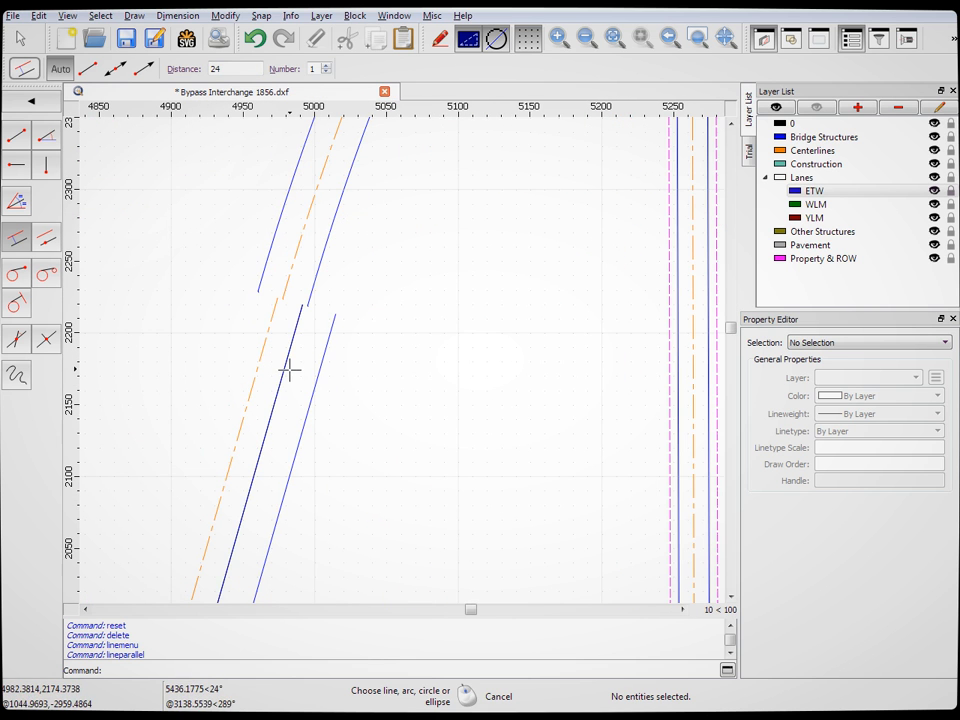
click(333, 224)
scroll(353, 433, down, 1)
scroll(353, 433, down, 3)
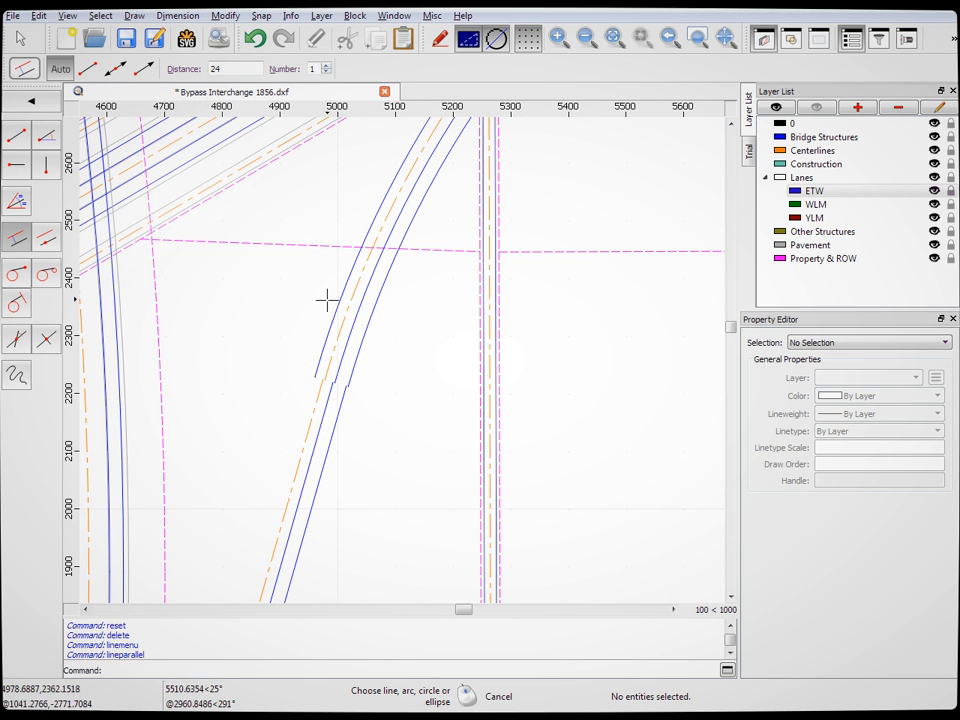
click(336, 302)
scroll(321, 493, down, 8)
scroll(438, 340, up, 7)
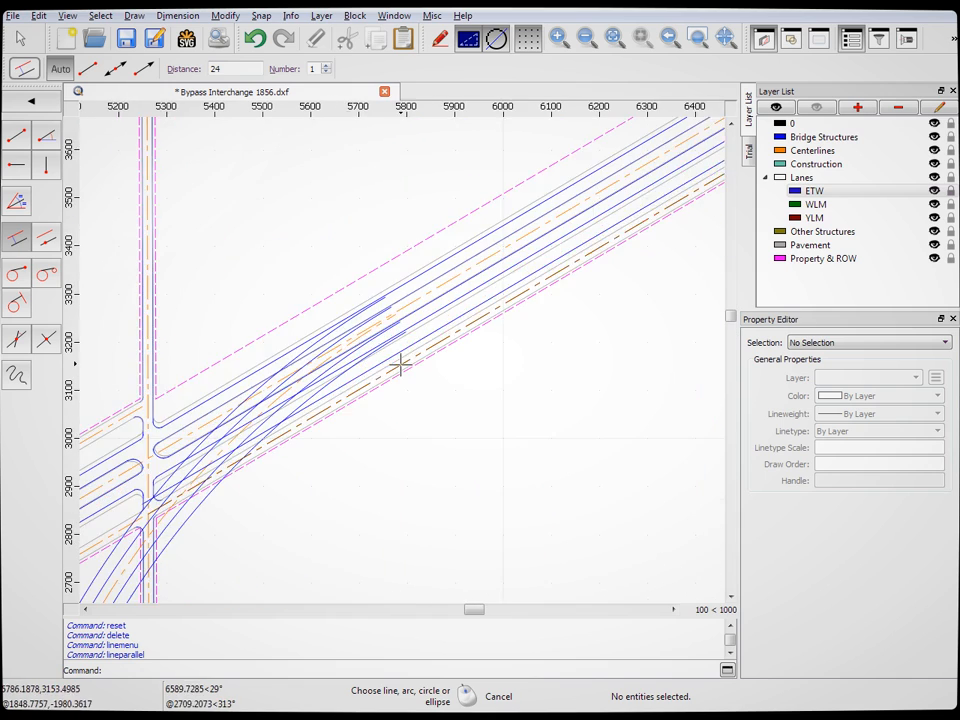
scroll(424, 321, up, 2)
scroll(521, 364, down, 2)
scroll(307, 508, down, 2)
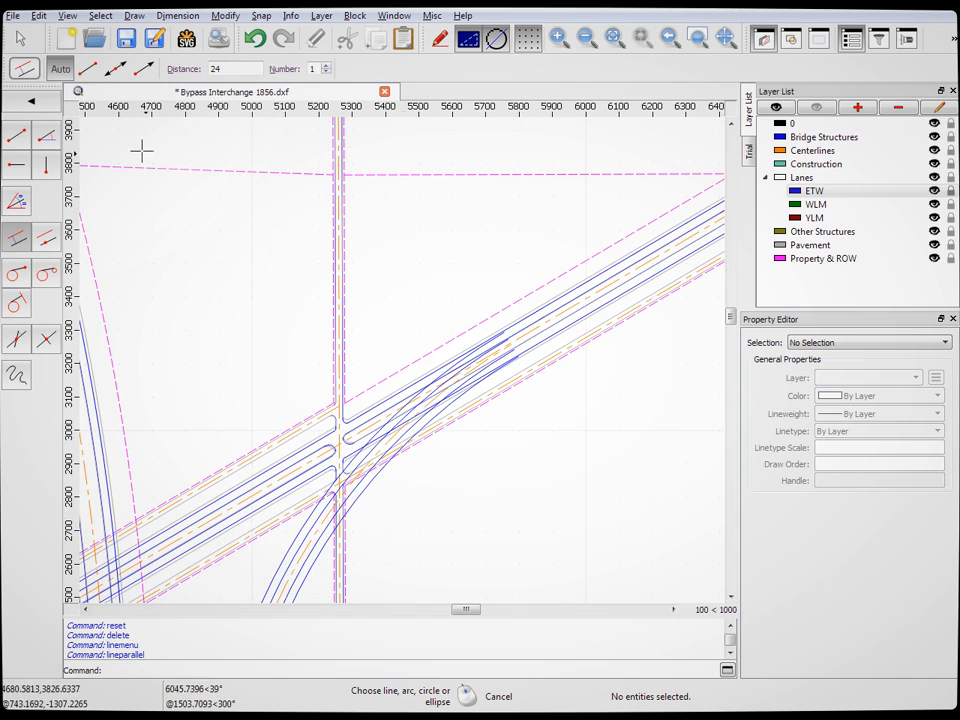
Examine the ramp's ETW lines along their length and where they merge with the highway
key(Escape)
scroll(541, 393, down, 7)
scroll(458, 551, up, 5)
scroll(549, 381, down, 3)
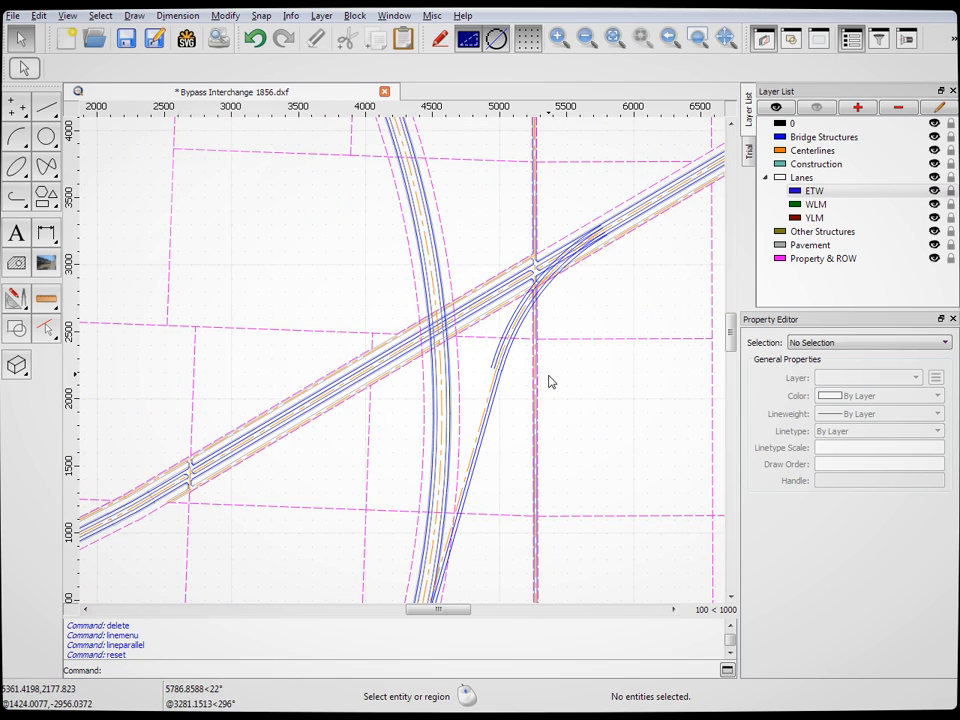
scroll(613, 236, up, 8)
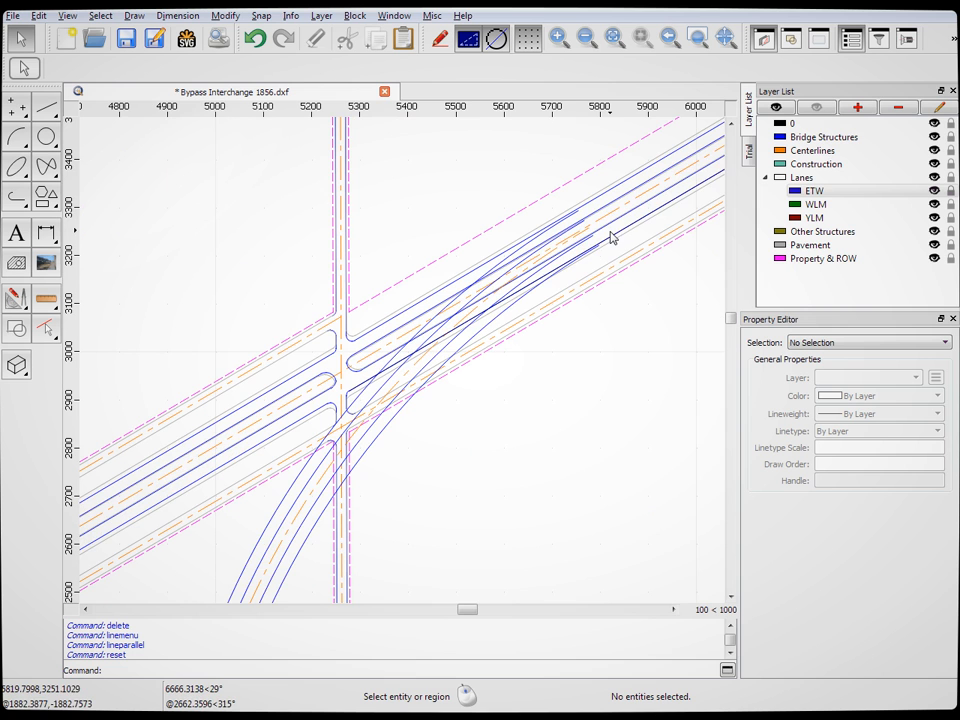
scroll(597, 229, up, 1)
scroll(589, 328, up, 3)
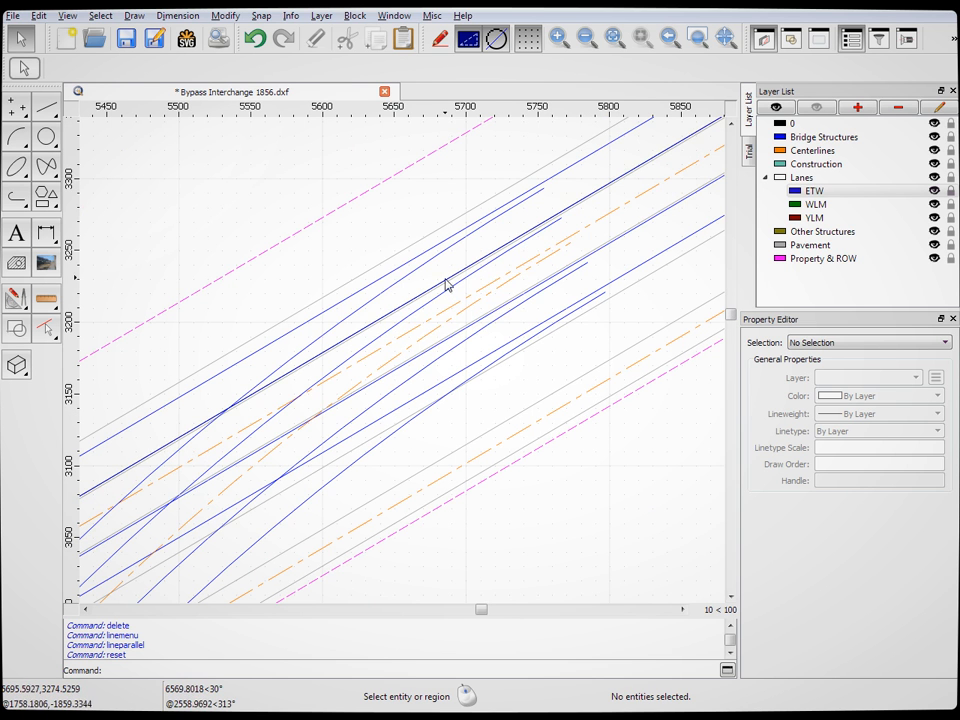
scroll(467, 381, down, 3)
scroll(530, 320, up, 3)
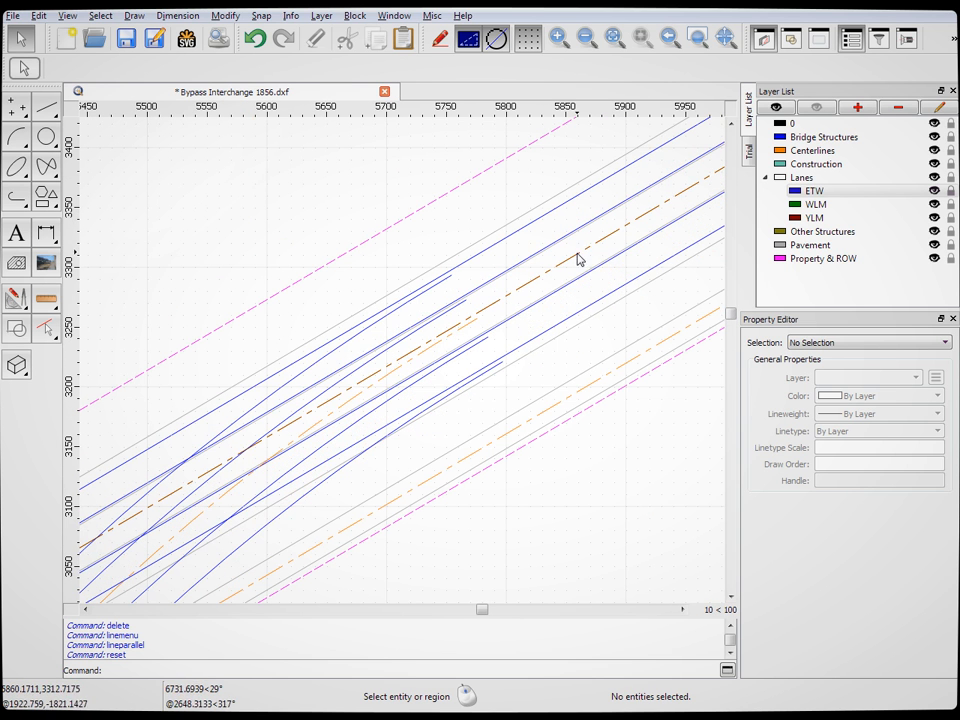
On the Centerlines layer, draw a circle of radius 3520 tangent to the highway centerline and the ramp's centerline arc
click(46, 139)
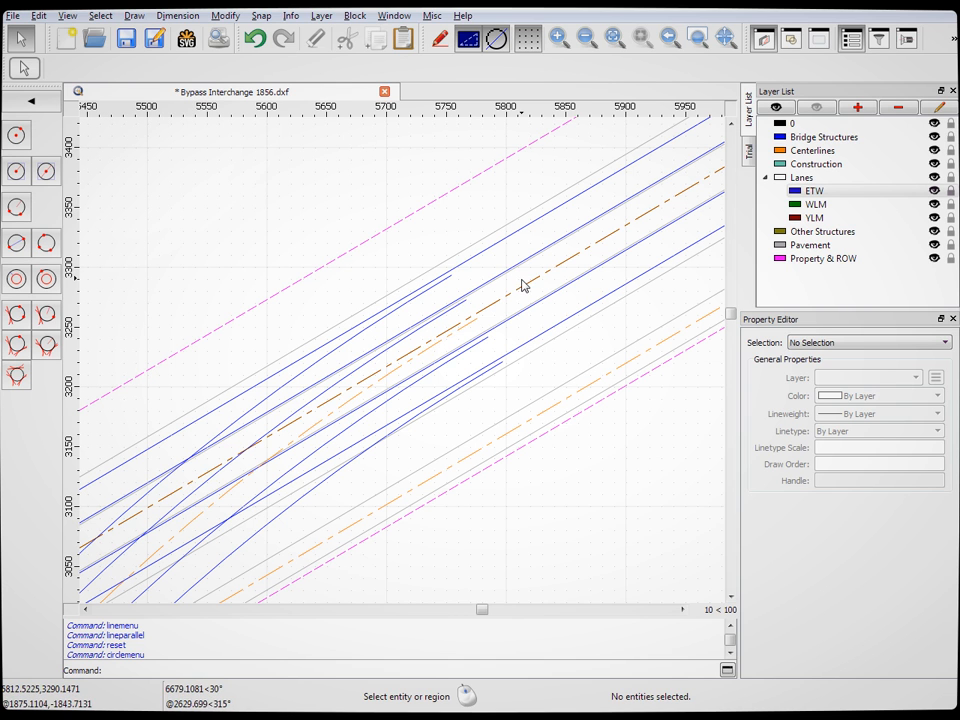
click(17, 377)
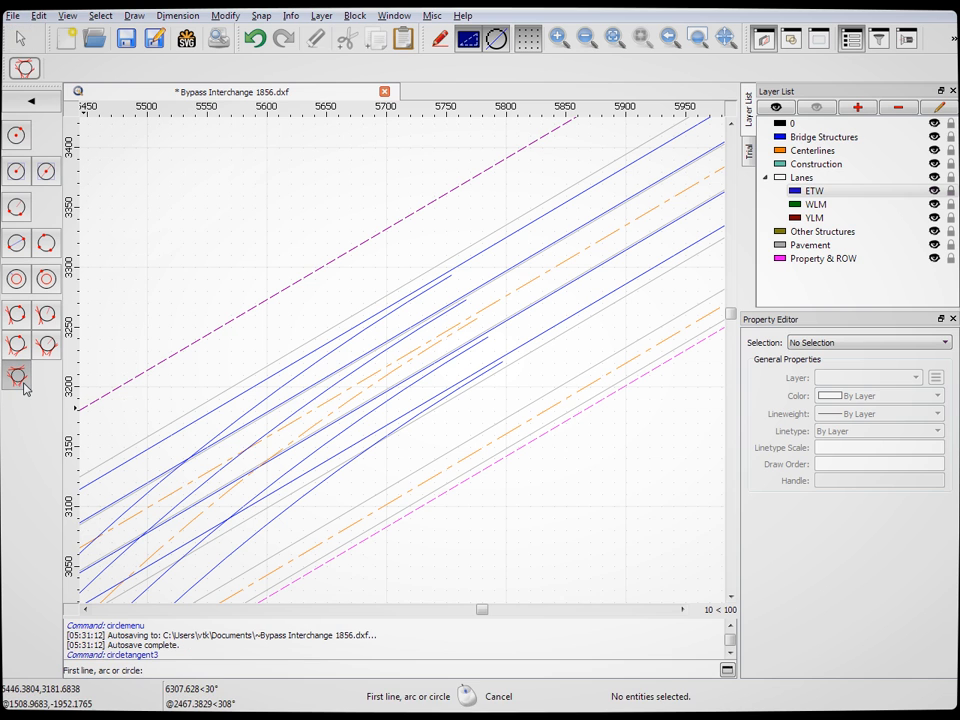
click(47, 344)
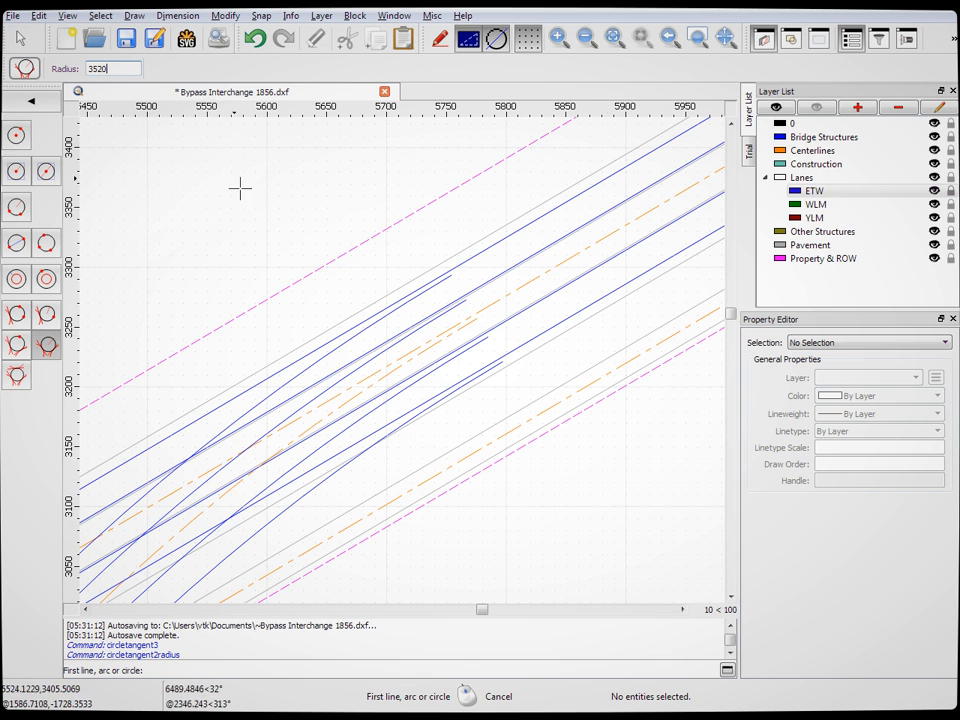
click(552, 267)
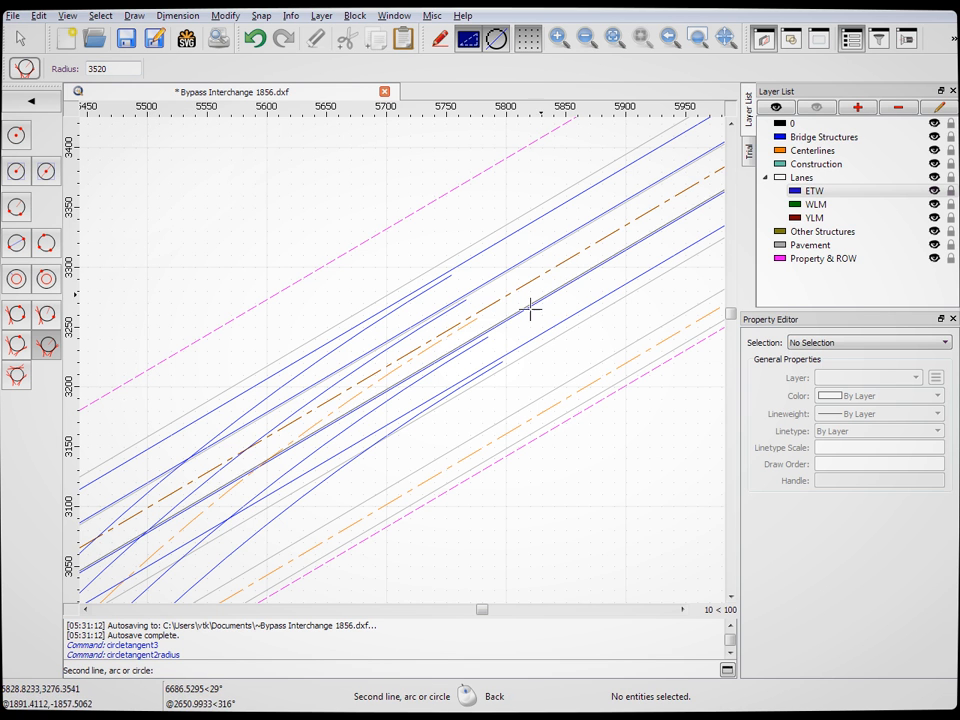
click(325, 416)
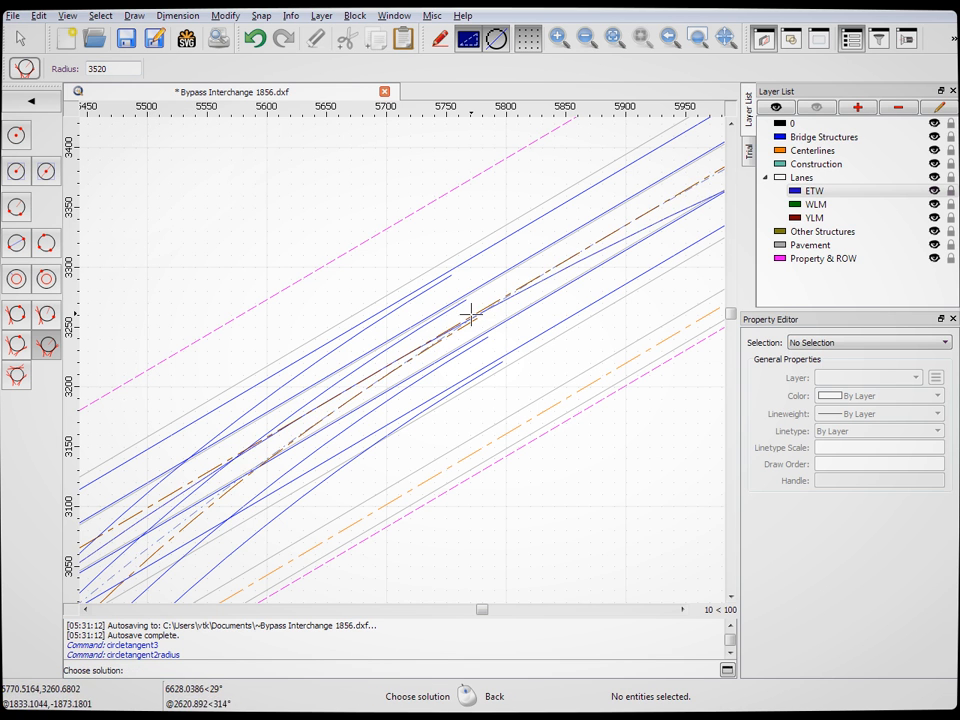
click(805, 150)
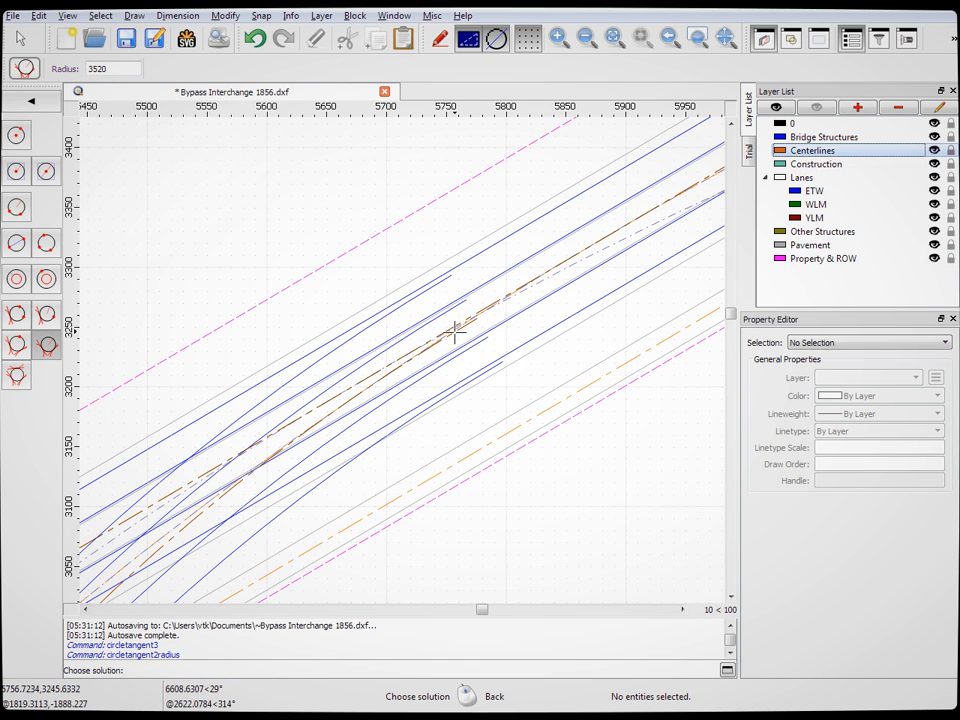
scroll(576, 240, up, 5)
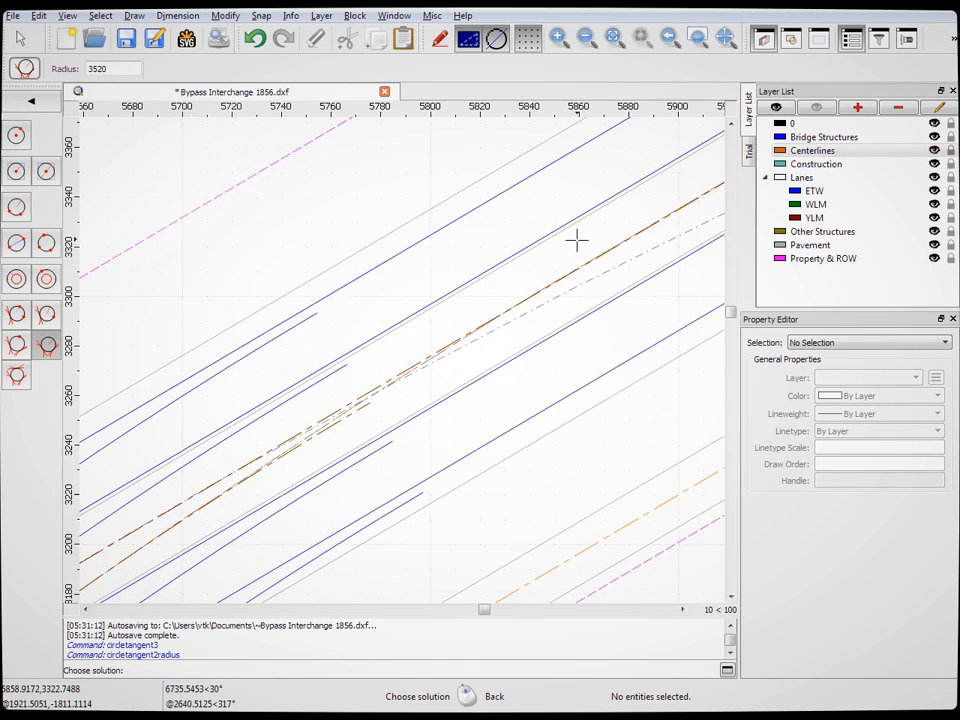
click(439, 360)
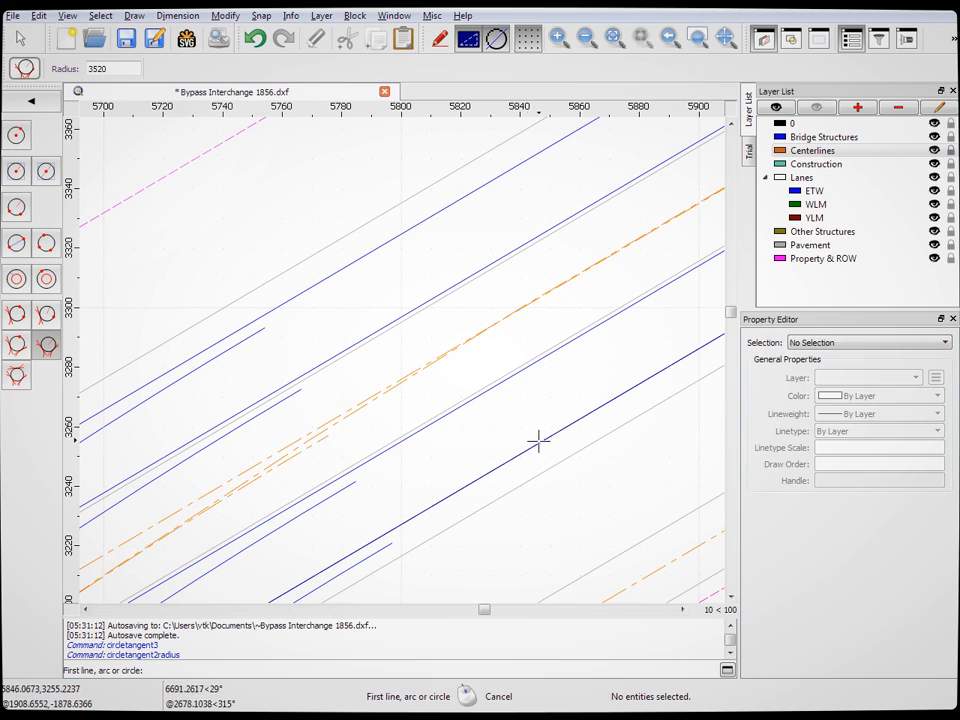
Divide the highway centerline at its tangent point with the large circle, using the circle's center as the snapped reference
scroll(470, 423, down, 5)
scroll(394, 452, down, 7)
scroll(347, 536, up, 6)
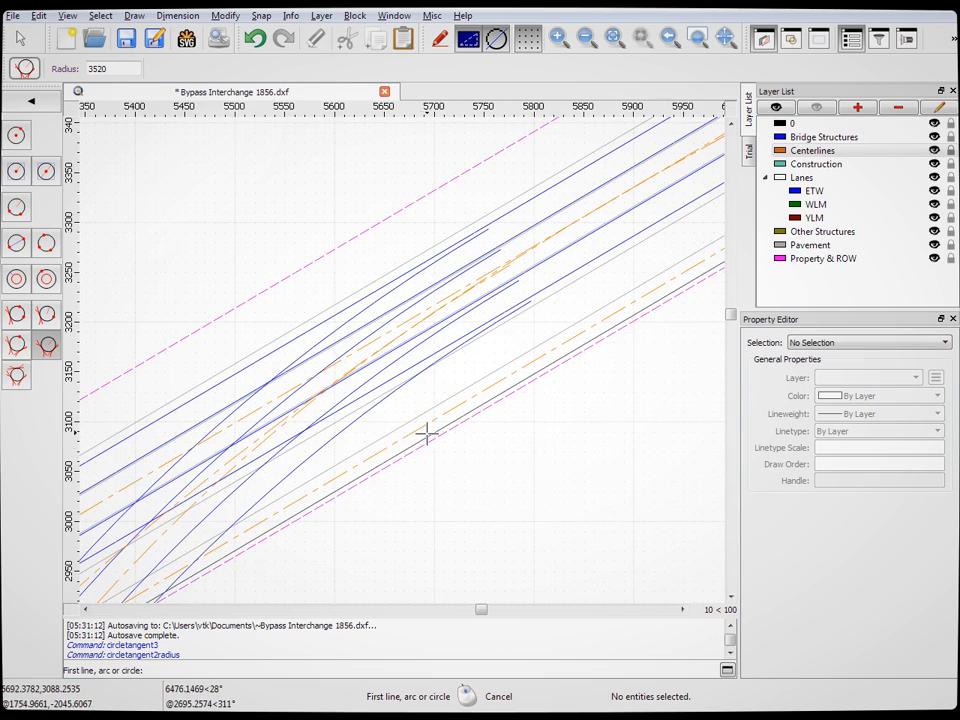
scroll(437, 324, down, 15)
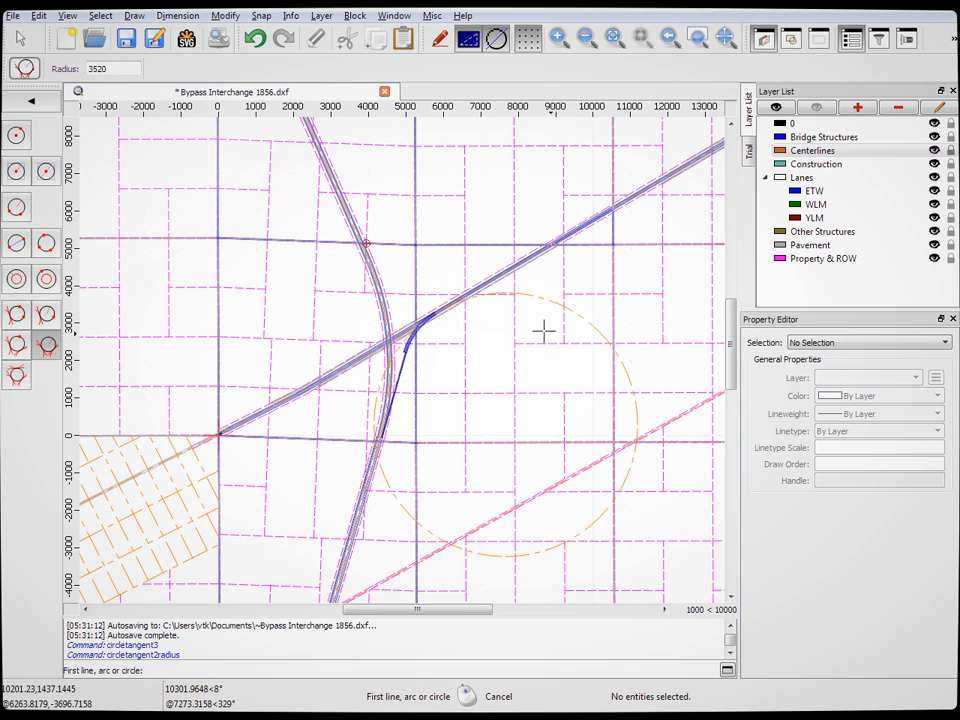
scroll(425, 315, up, 10)
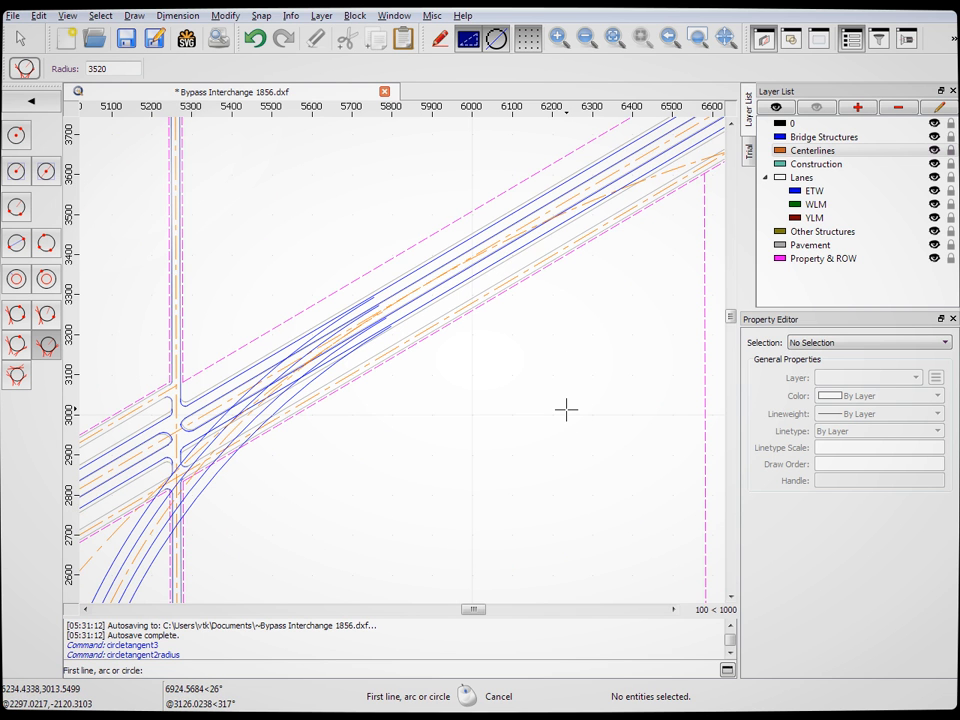
key(d)
key(i)
scroll(604, 174, up, 5)
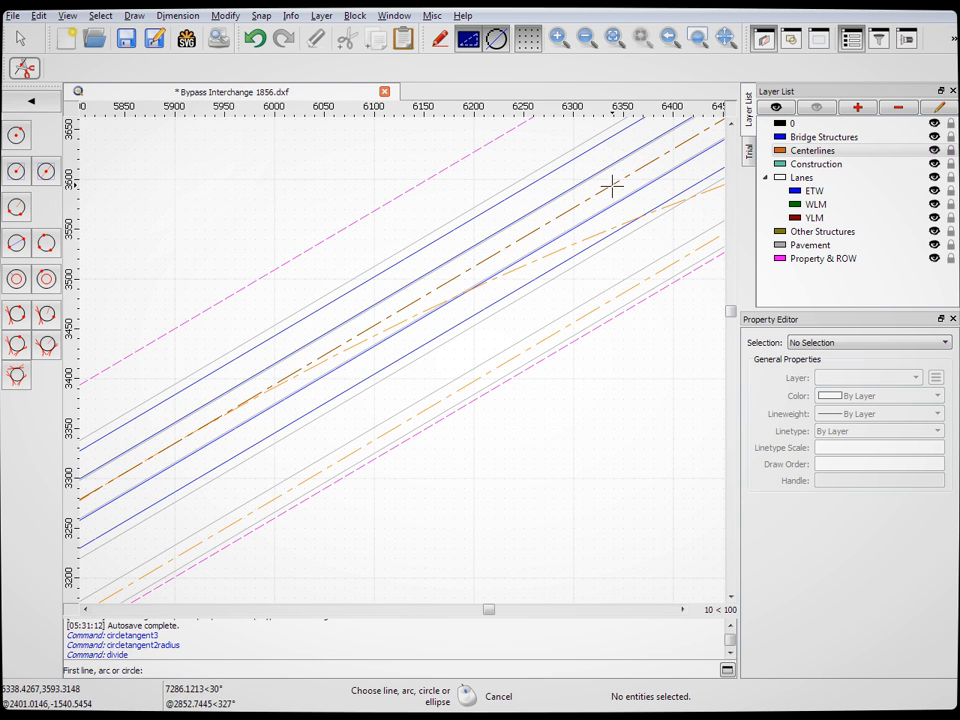
click(611, 186)
click(16, 232)
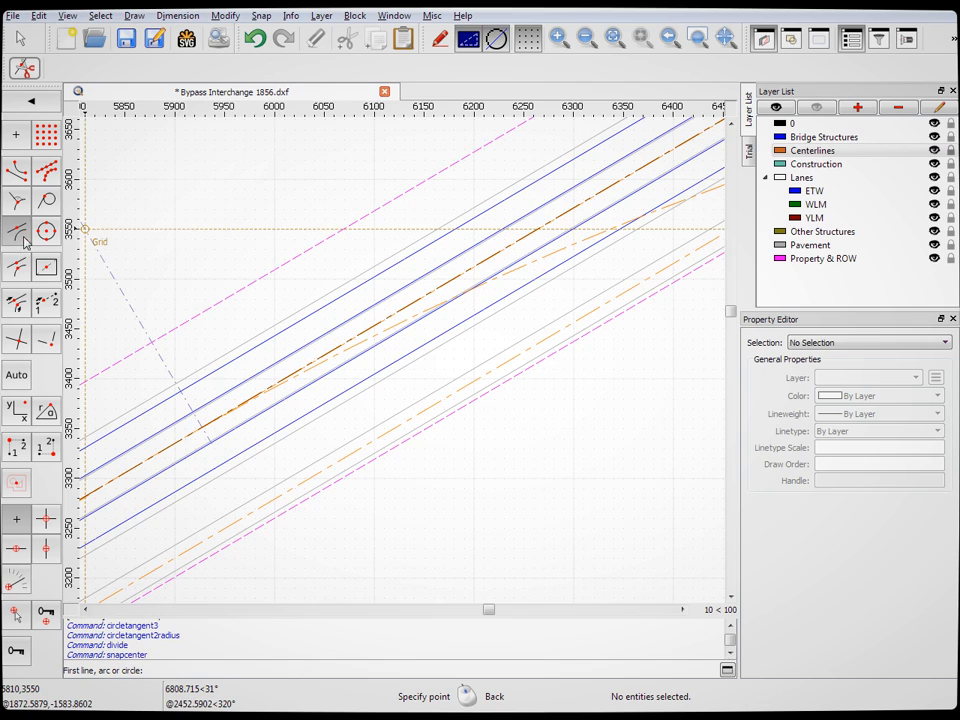
scroll(291, 275, down, 4)
scroll(291, 275, down, 6)
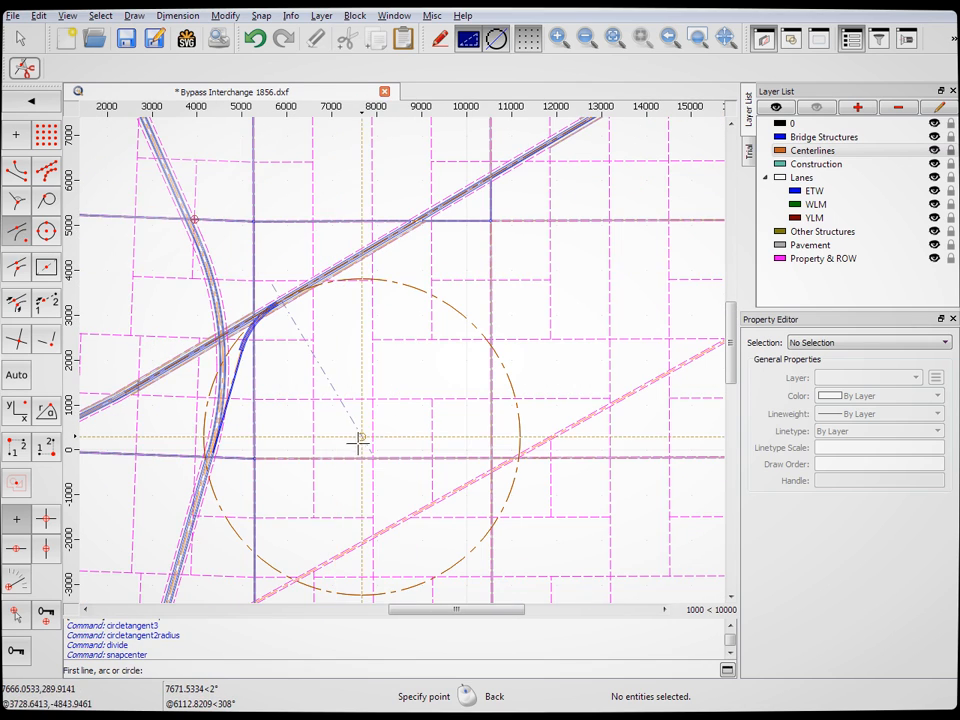
click(360, 440)
scroll(250, 318, up, 5)
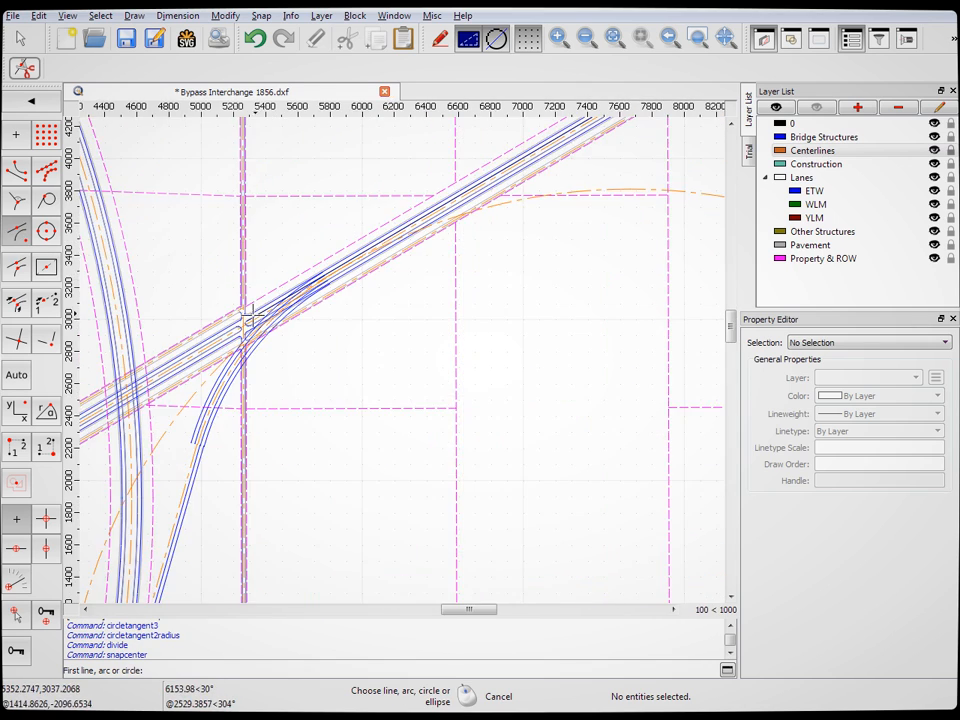
scroll(245, 318, up, 4)
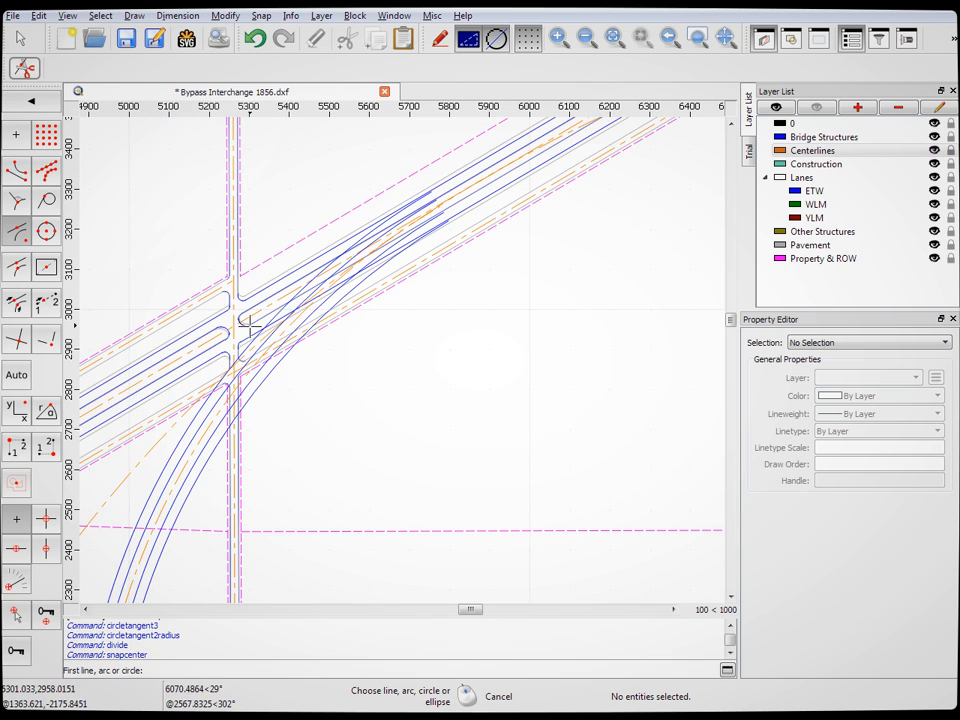
click(123, 483)
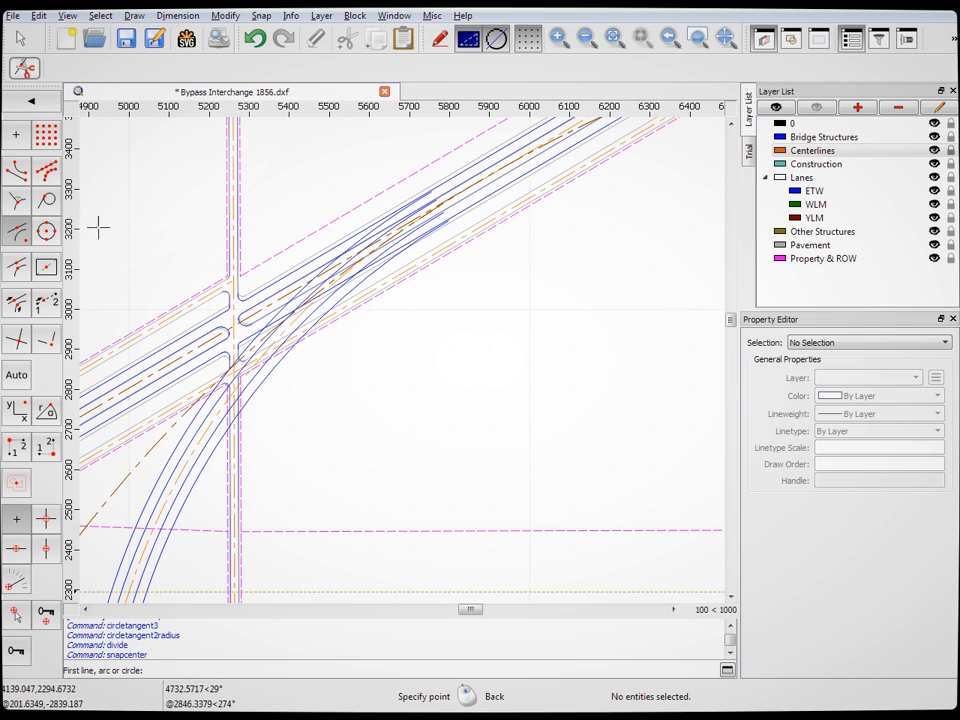
click(45, 239)
click(22, 235)
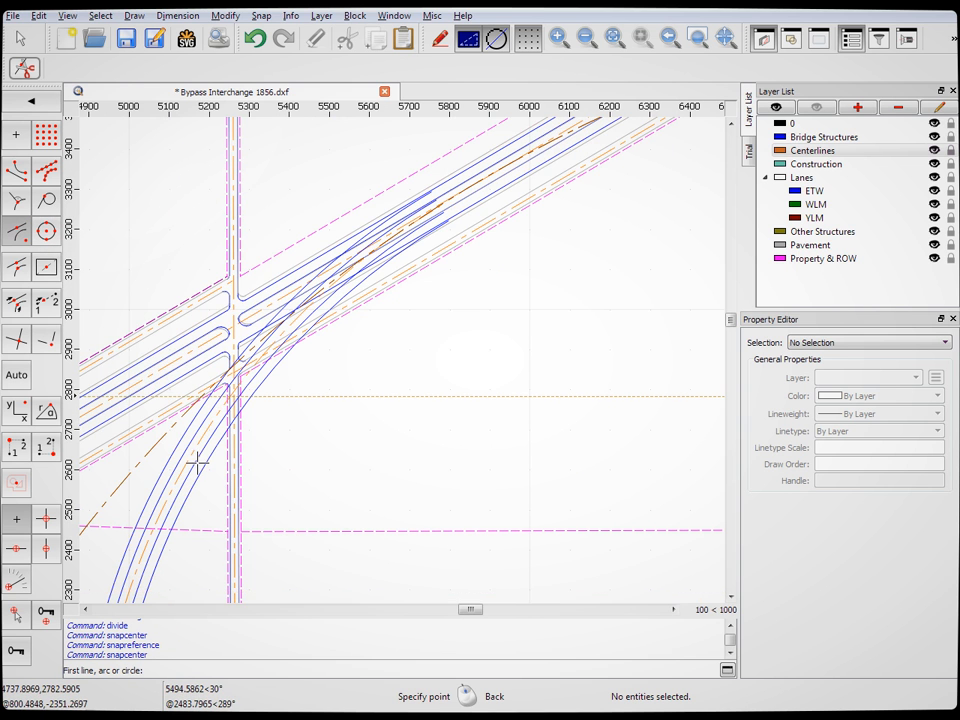
scroll(203, 437, down, 5)
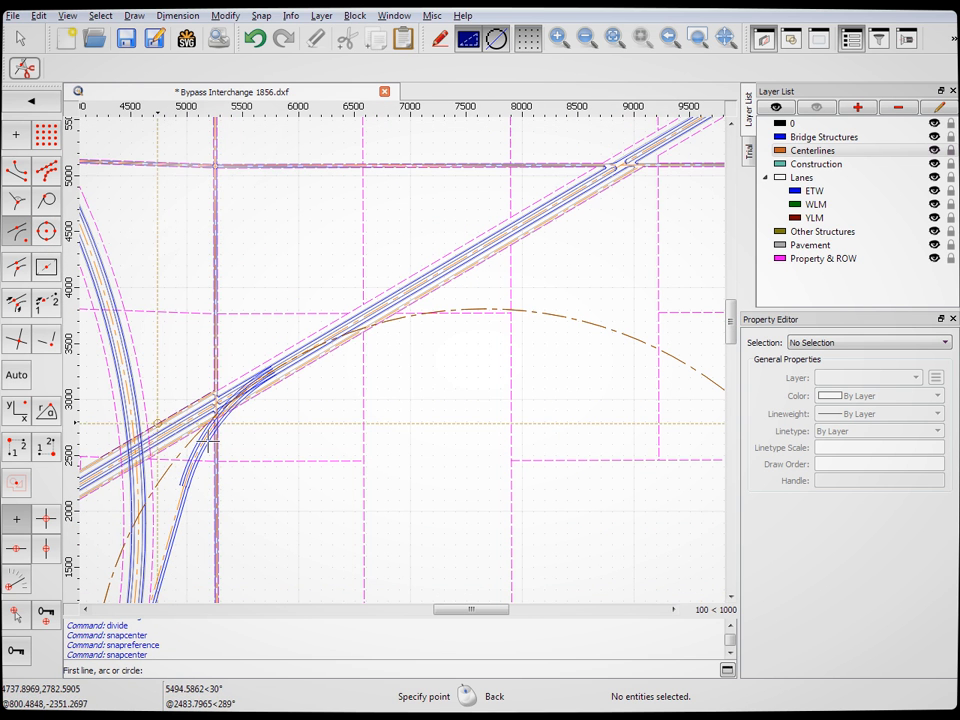
scroll(222, 418, up, 5)
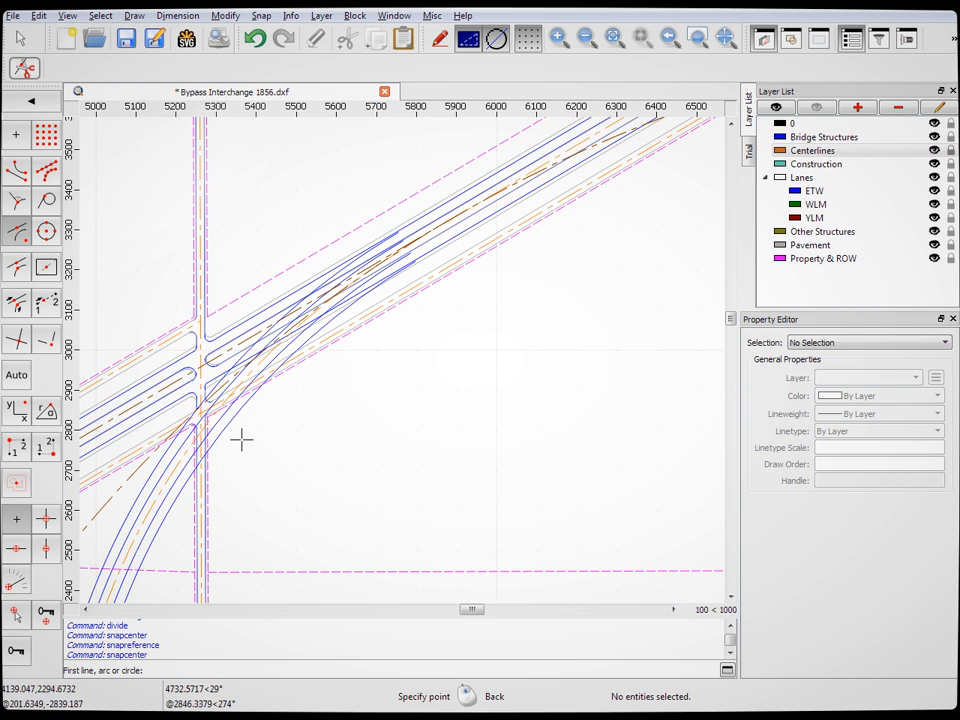
scroll(299, 366, down, 5)
scroll(300, 268, up, 4)
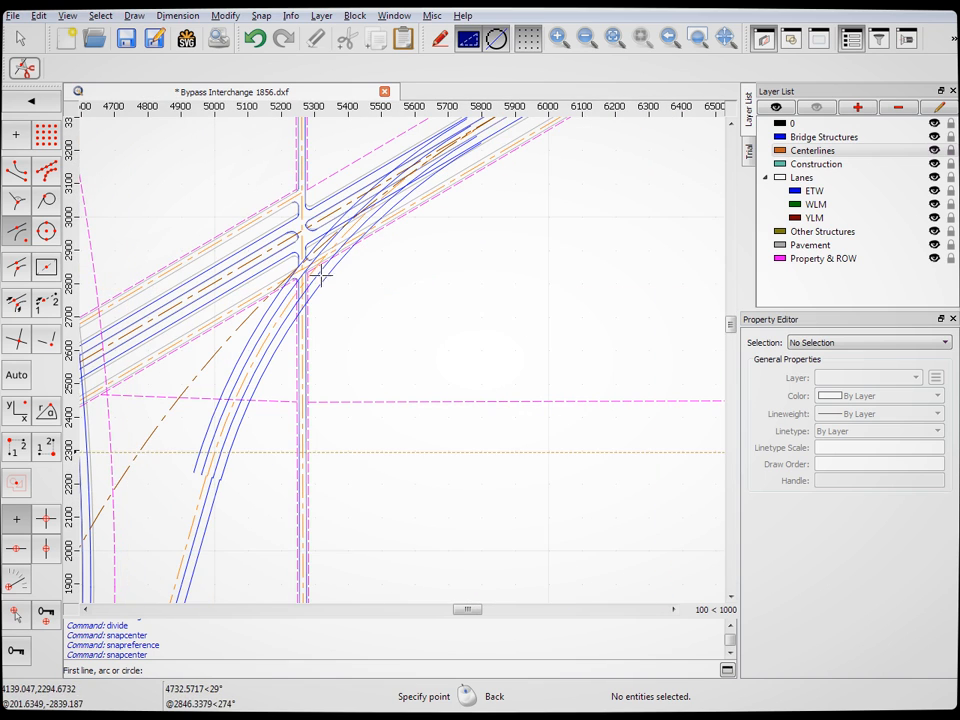
scroll(343, 317, down, 5)
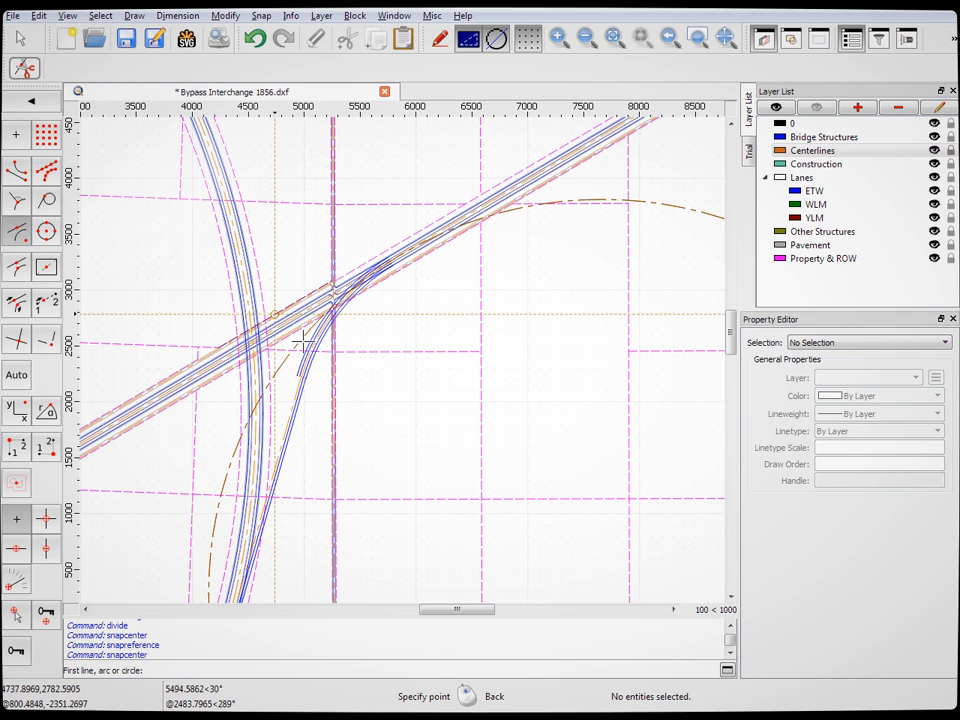
scroll(330, 341, up, 10)
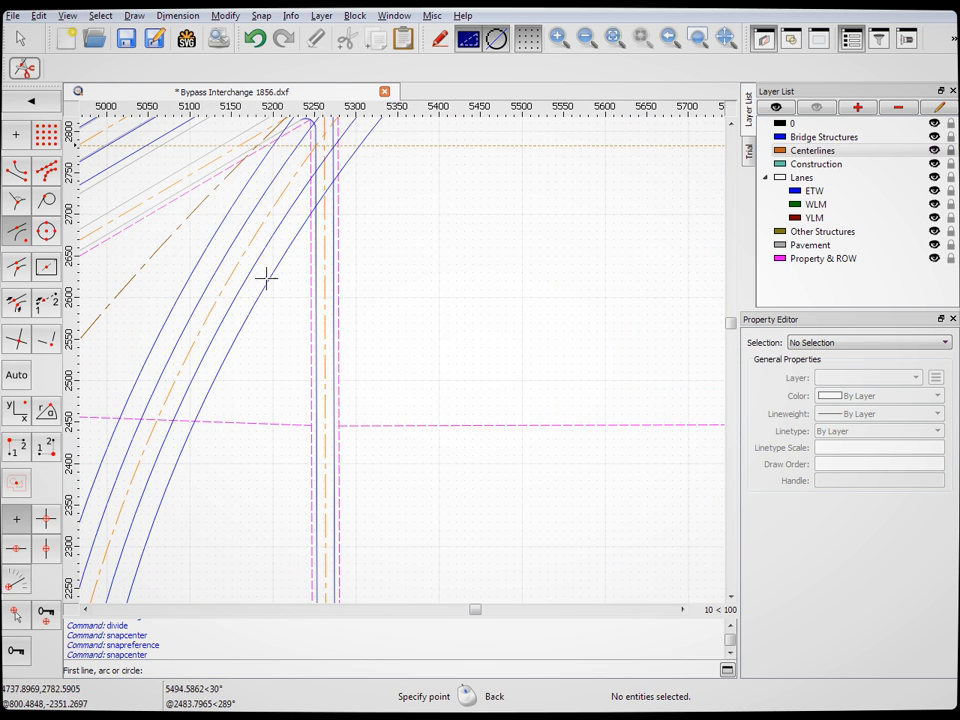
scroll(253, 399, down, 6)
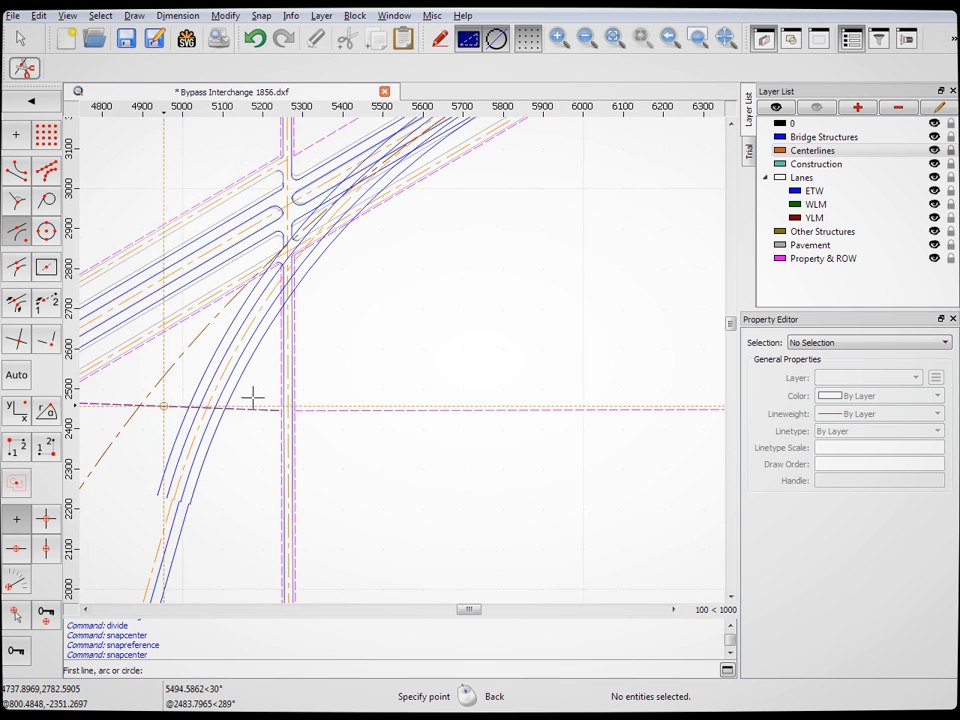
scroll(255, 400, up, 4)
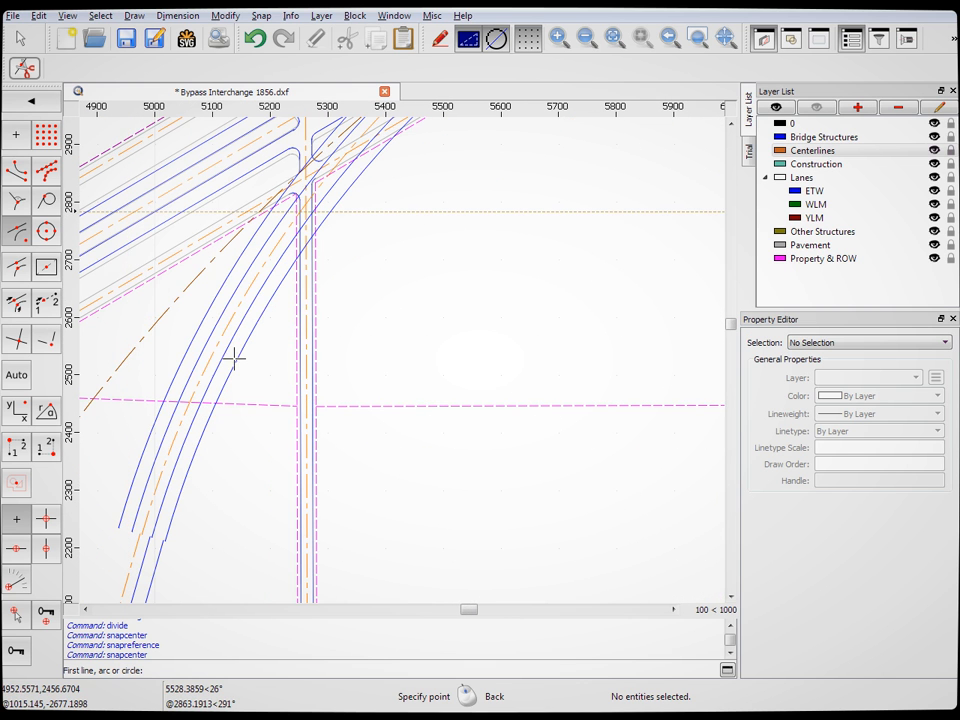
click(379, 366)
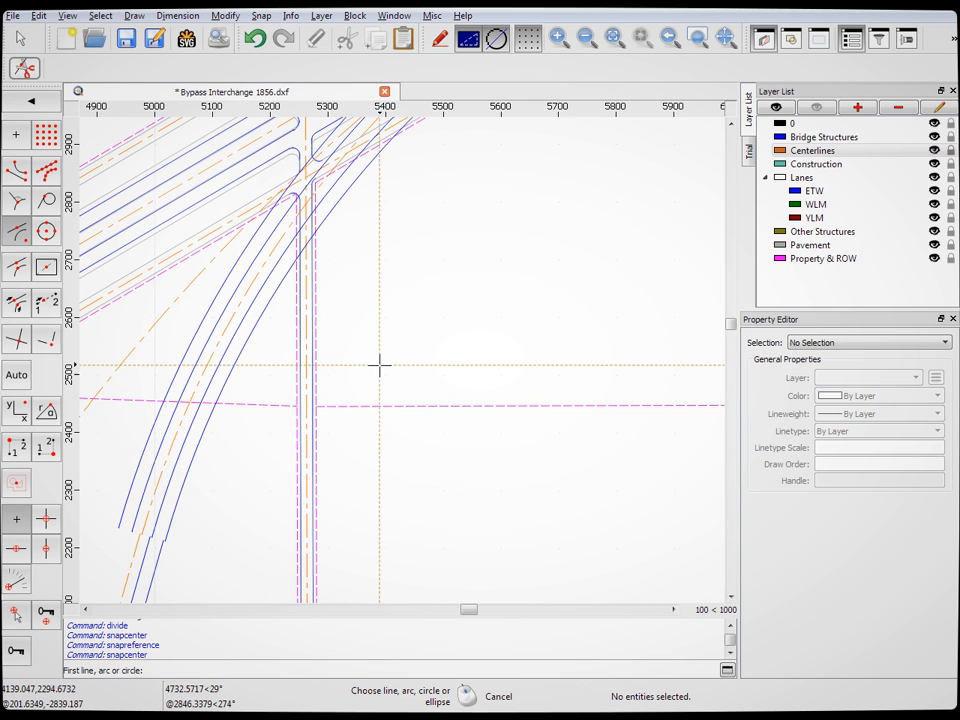
right_click(473, 352)
On the Construction layer, draw a line across the southern ends of the ramp's curved ETW lines, from outermost to outermost endpoint
click(46, 103)
click(48, 114)
click(16, 134)
click(815, 164)
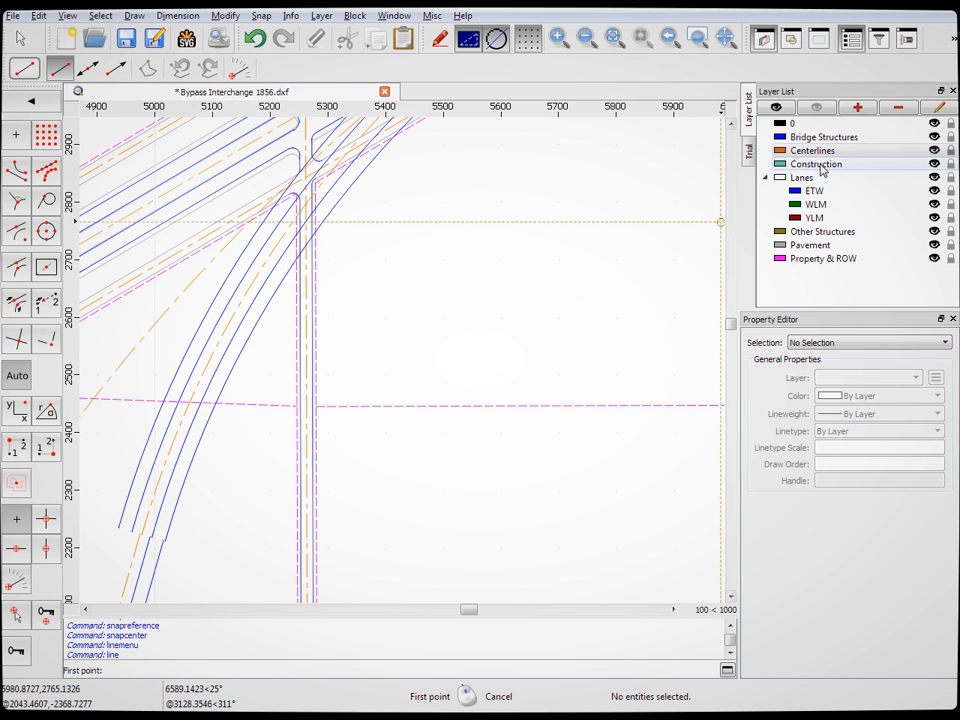
click(118, 527)
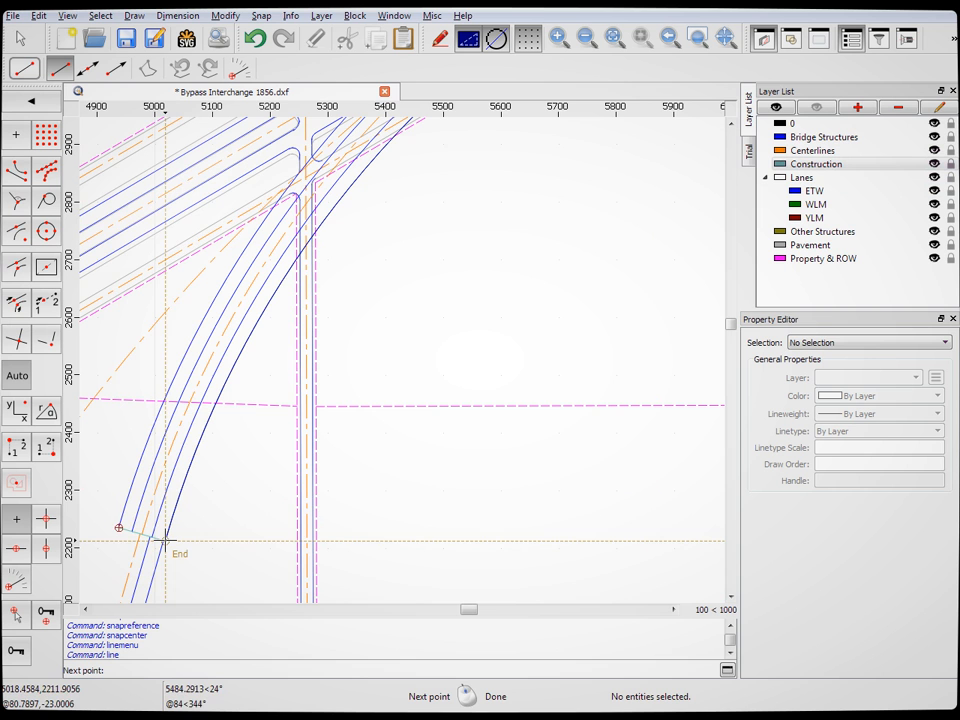
right_click(183, 550)
Draw another construction line across the northeastern ends of the ramp's curved ETW lines, joining their outermost endpoints
scroll(304, 380, down, 5)
scroll(390, 223, up, 6)
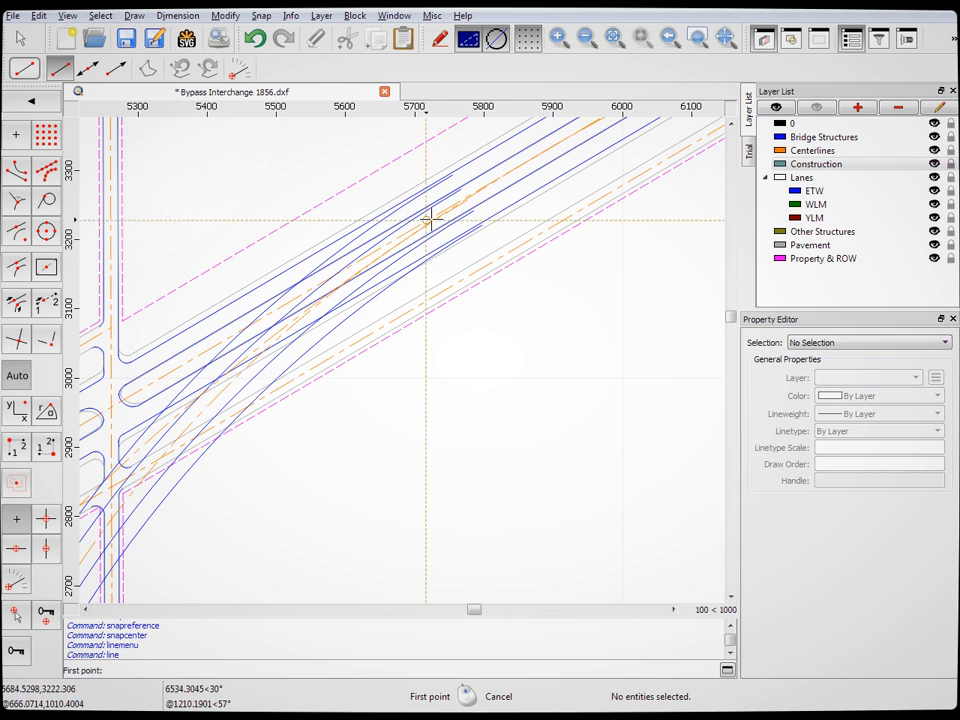
click(452, 176)
click(481, 225)
right_click(510, 388)
Trim both construction lines to each other so they meet southeast of the ramp's curve
text(tm2)
key(Return)
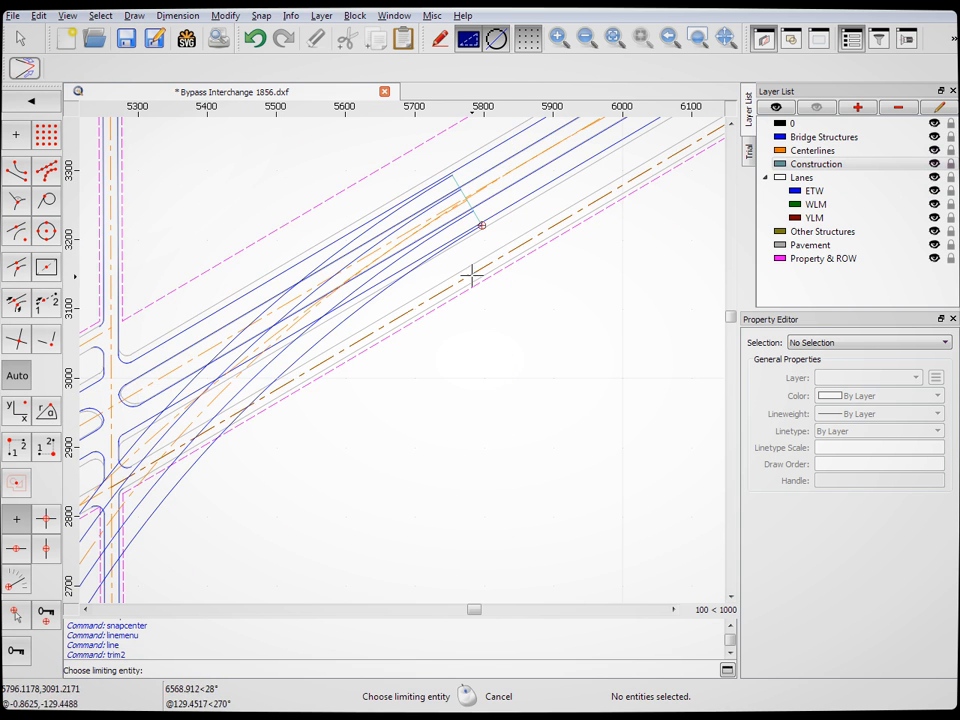
click(476, 223)
scroll(466, 380, down, 5)
scroll(466, 380, down, 4)
scroll(394, 521, up, 4)
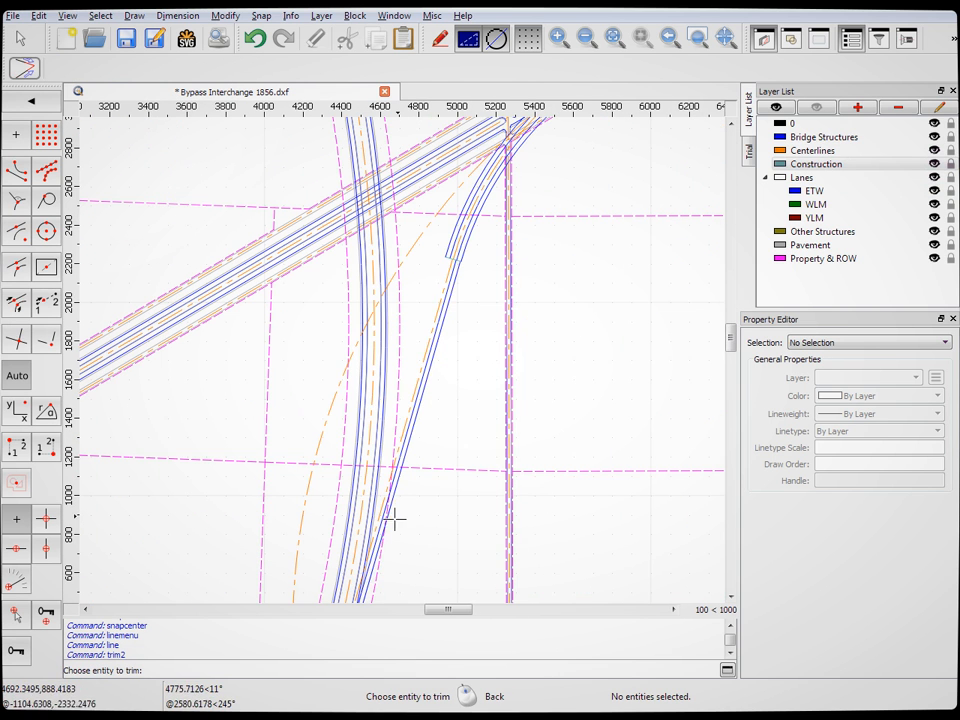
click(447, 258)
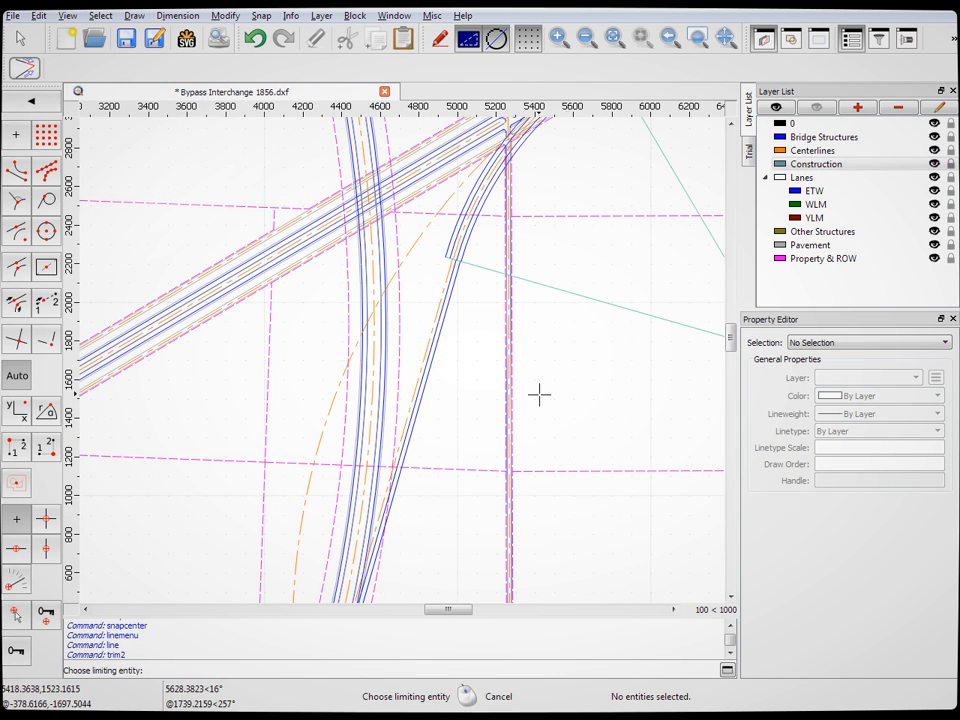
right_click(556, 394)
right_click(460, 310)
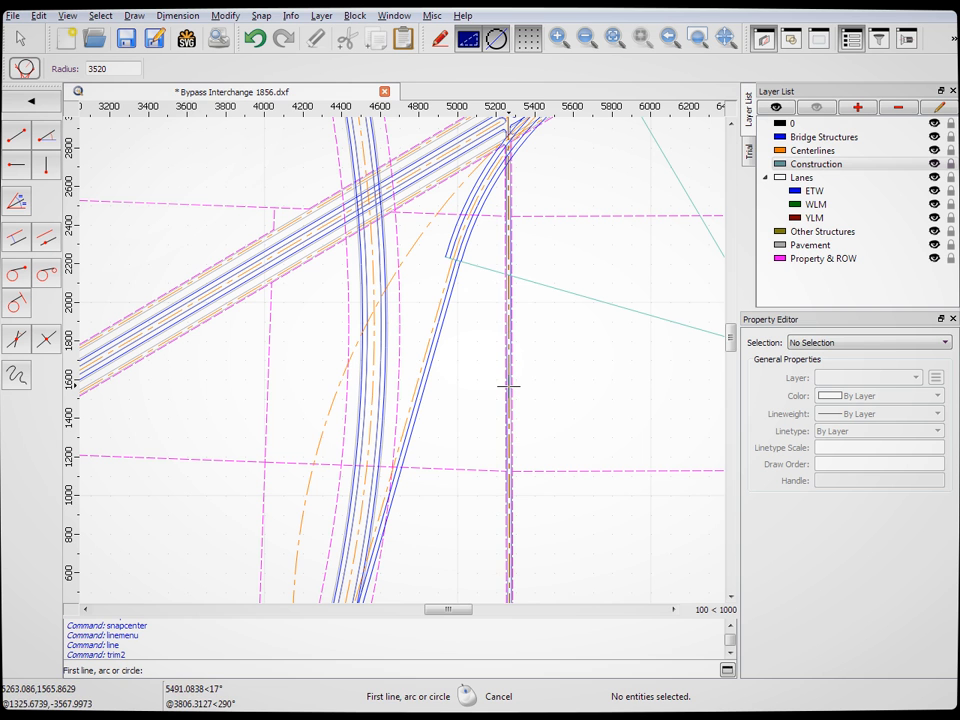
Divide the large tangent circle using the construction lines' intersection and the highway centerline's divided endpoint as the two cut points
key(d)
key(i)
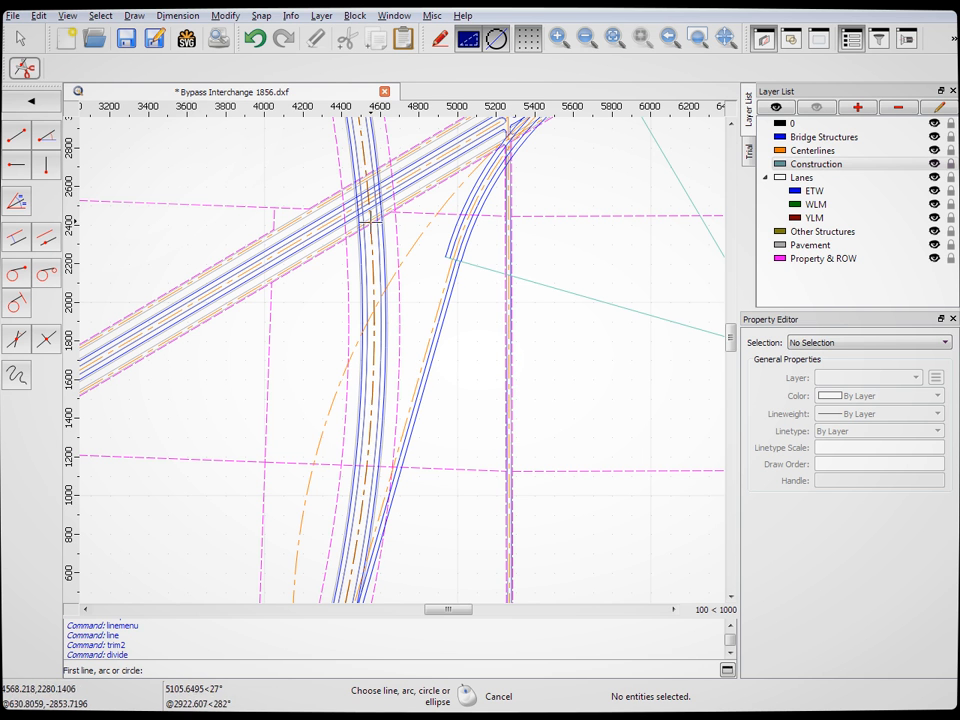
click(413, 239)
scroll(384, 364, up, 2)
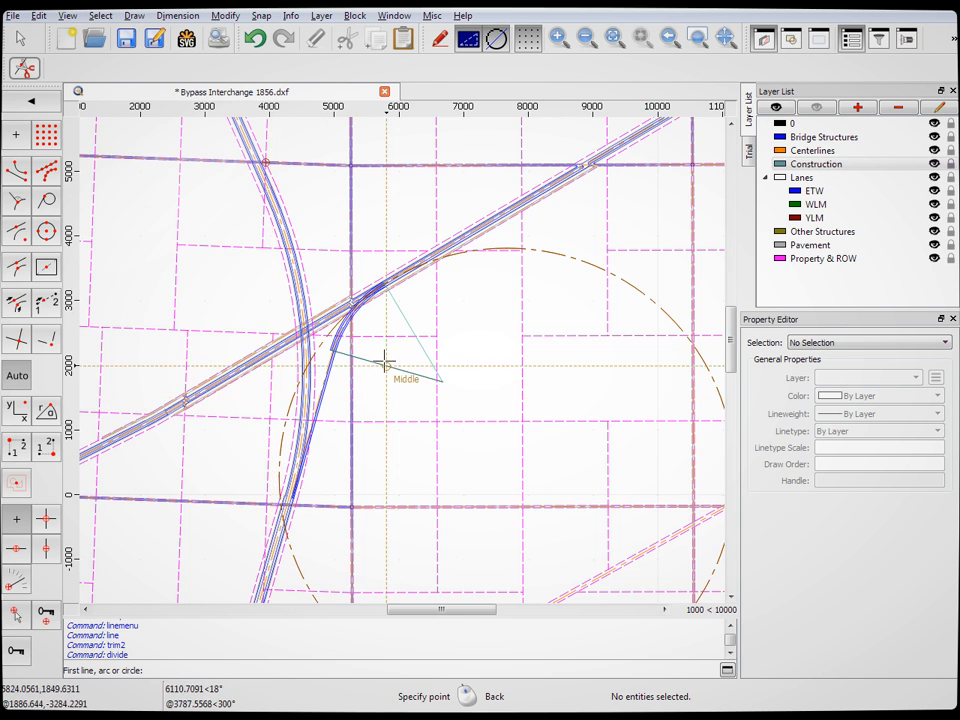
scroll(384, 358, down, 3)
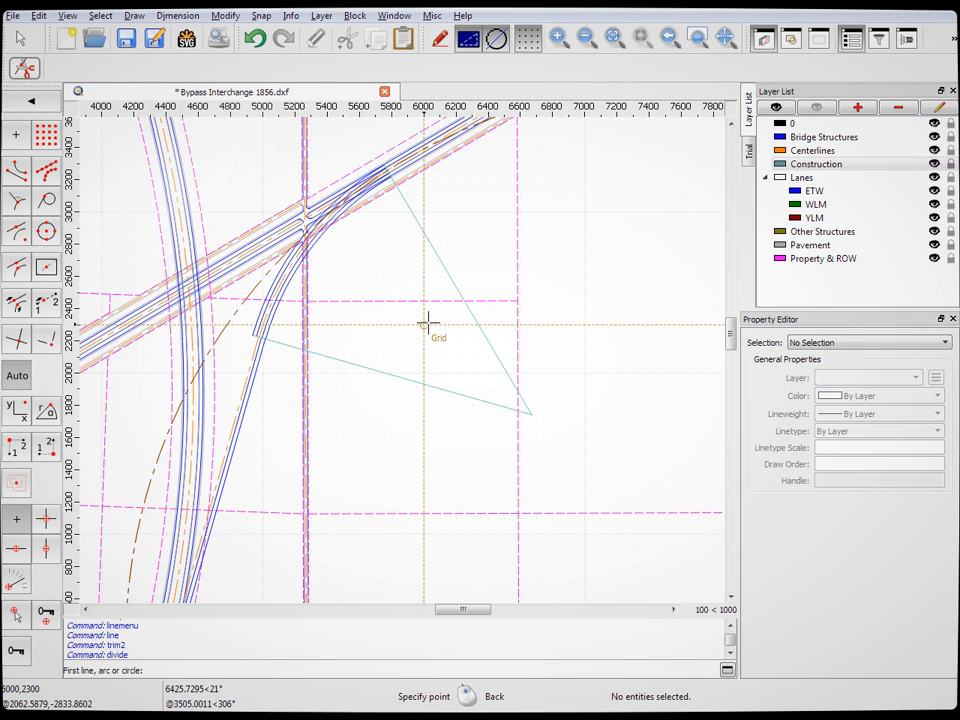
click(532, 412)
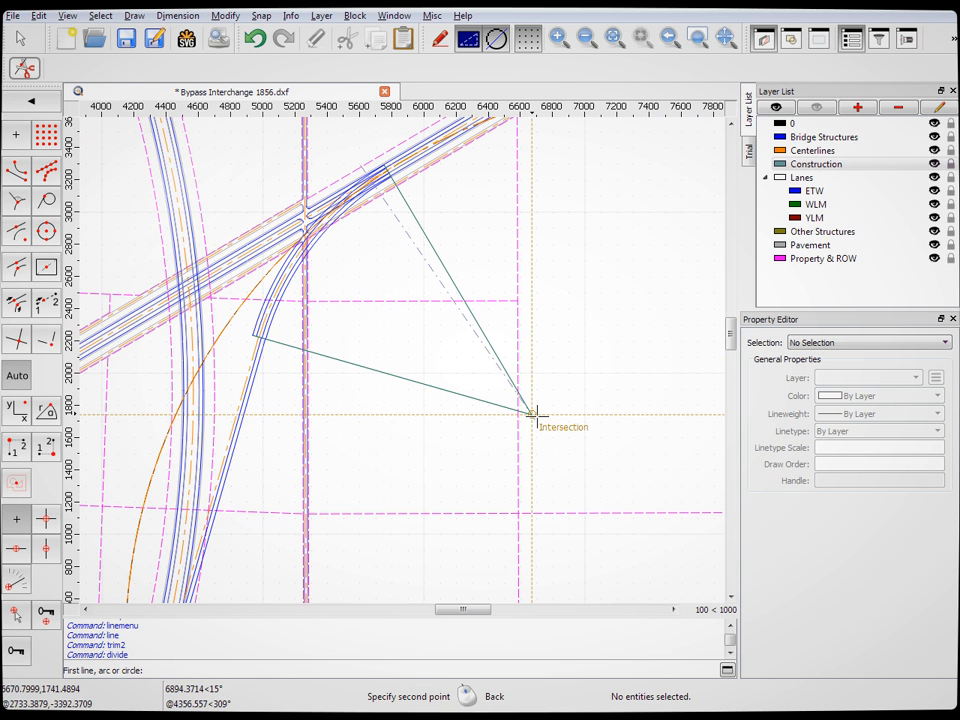
scroll(386, 154, up, 6)
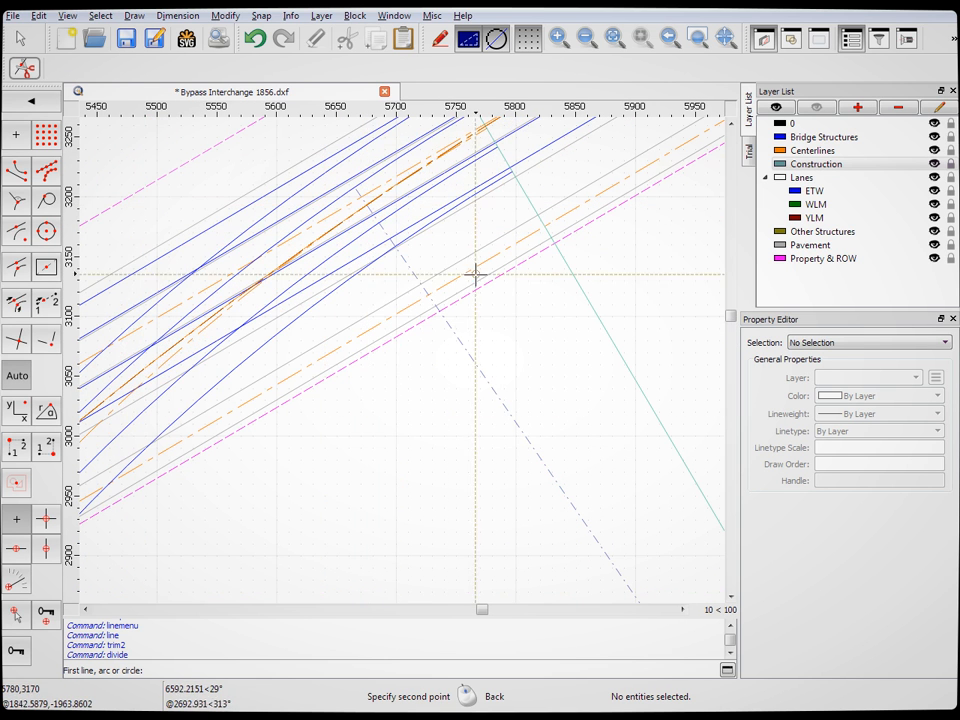
scroll(476, 280, down, 5)
scroll(478, 284, up, 6)
click(20, 174)
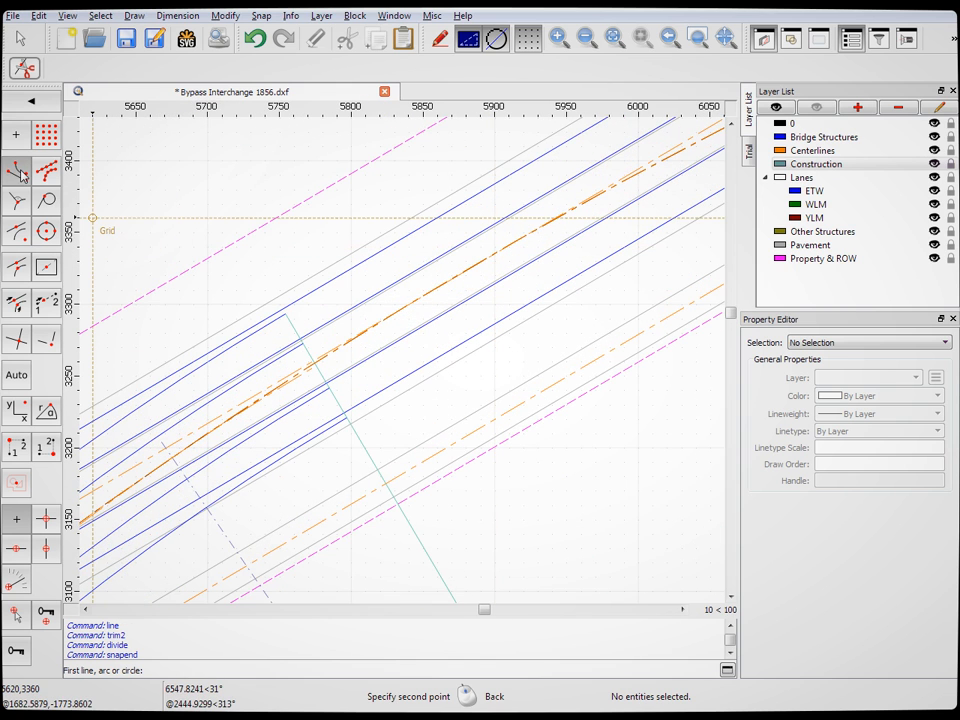
click(464, 273)
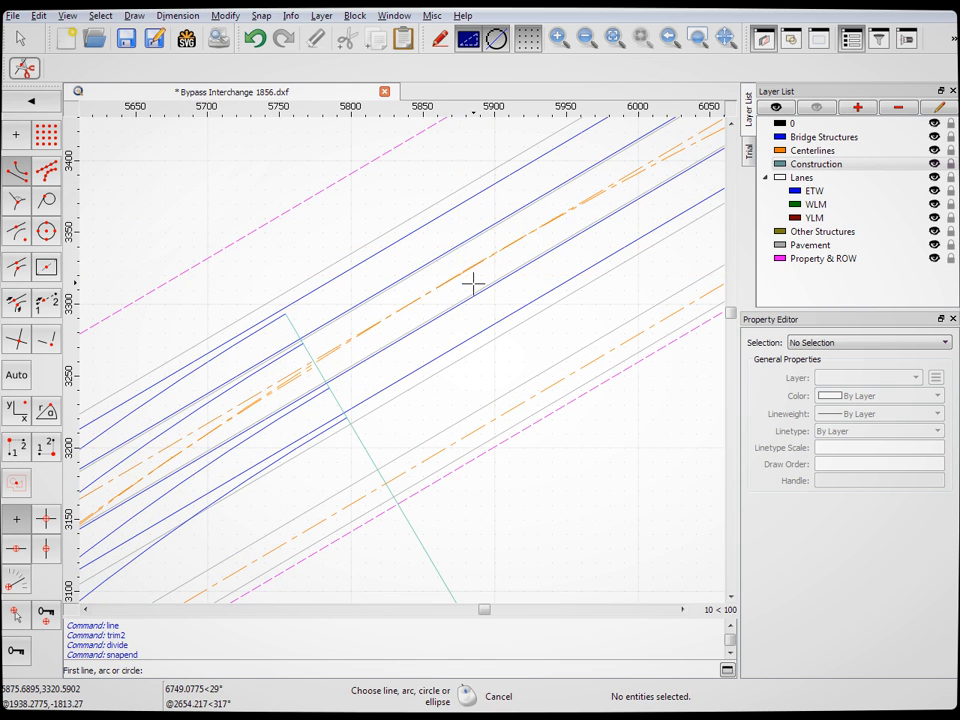
Delete the unneeded major portion of the divided circle, keeping only the short transition arc
click(22, 40)
scroll(272, 420, down, 10)
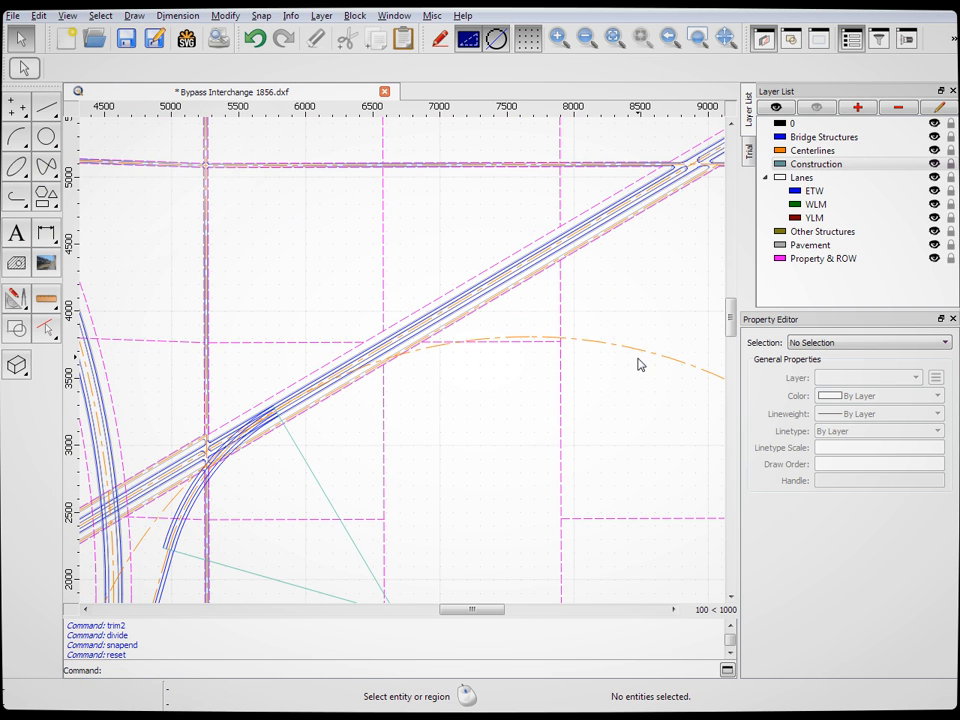
click(653, 357)
key(Delete)
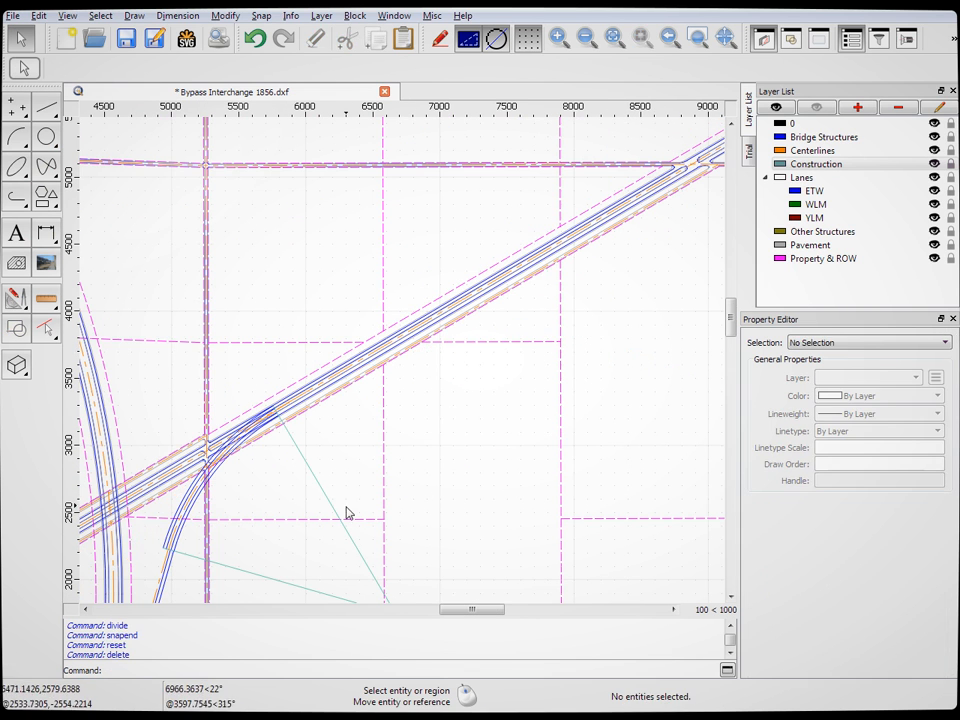
Delete the two construction lines that meet southeast of the ramp's curve
scroll(242, 514, down, 2)
scroll(253, 544, up, 4)
click(320, 519)
key(Delete)
click(394, 385)
key(Delete)
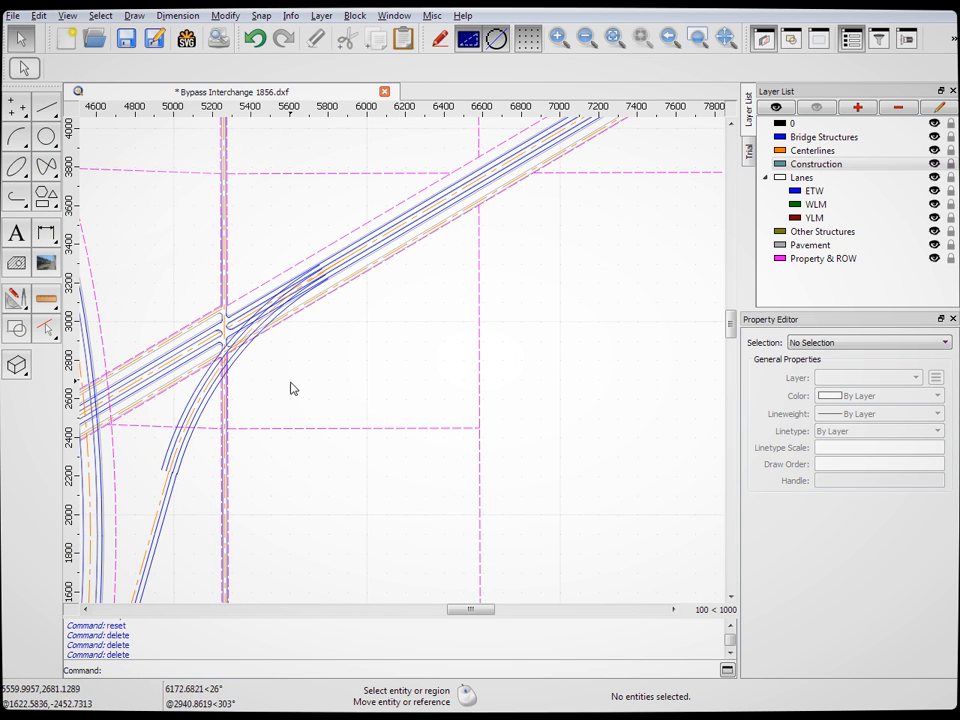
Divide the ramp's centerline arc at the southwestern end of the transition arc
scroll(353, 361, up, 5)
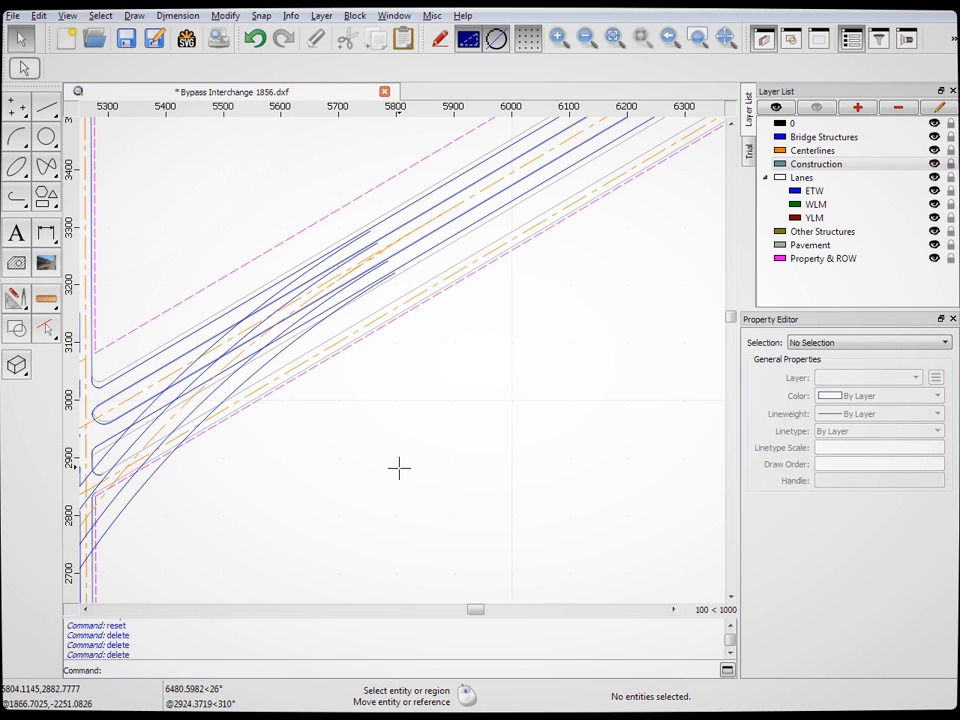
key(d)
key(i)
click(229, 360)
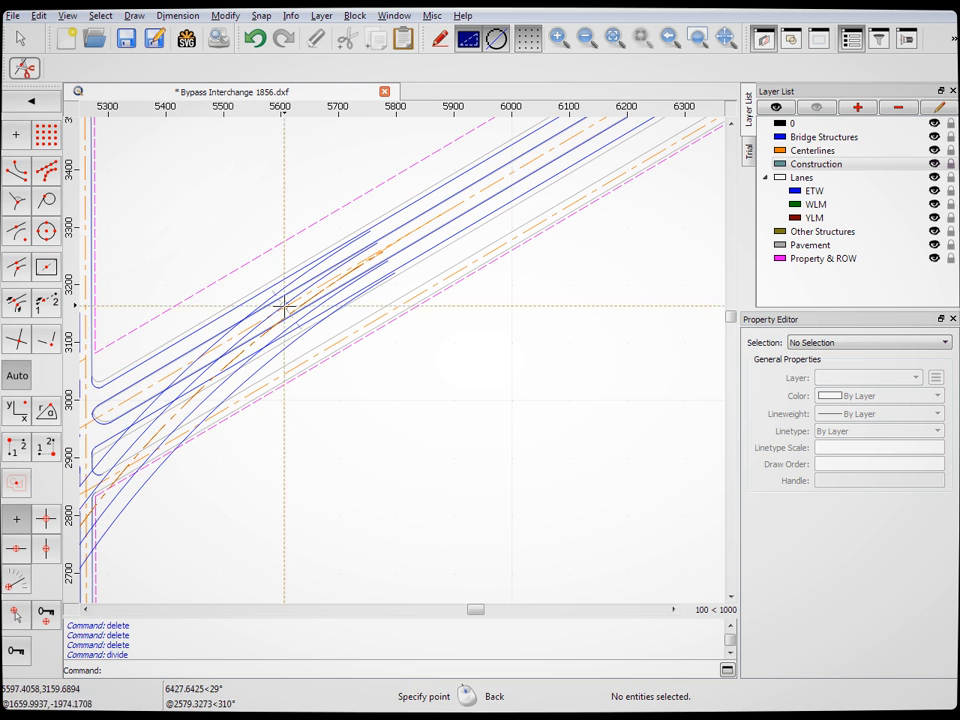
click(328, 285)
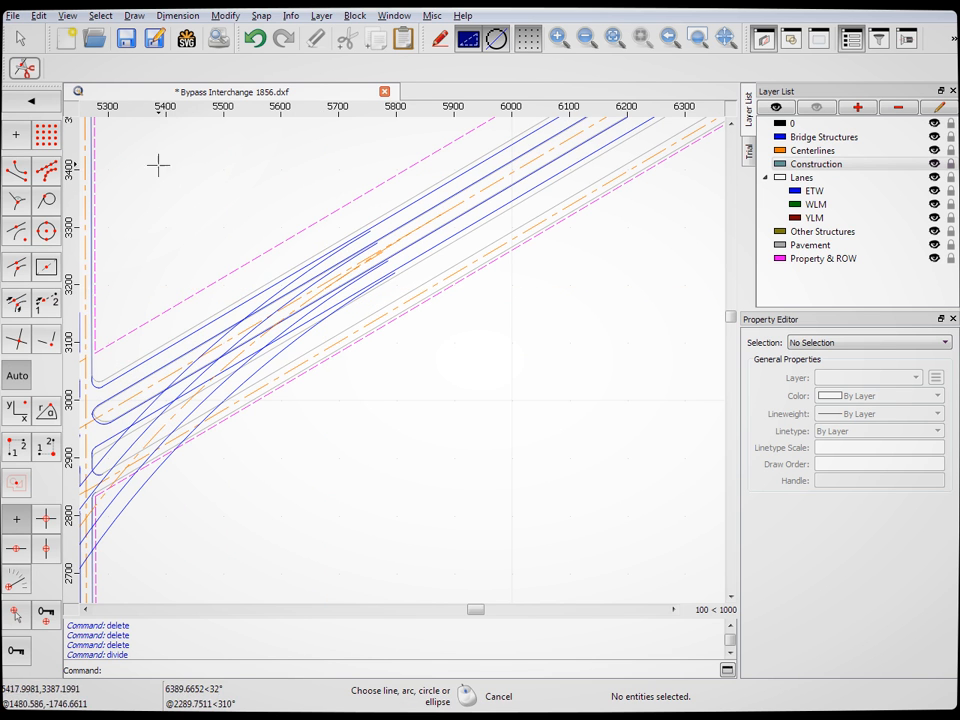
Delete the leftover northeastern piece of the ramp's 1760-radius centerline arc beyond the division point
click(20, 58)
scroll(376, 270, up, 5)
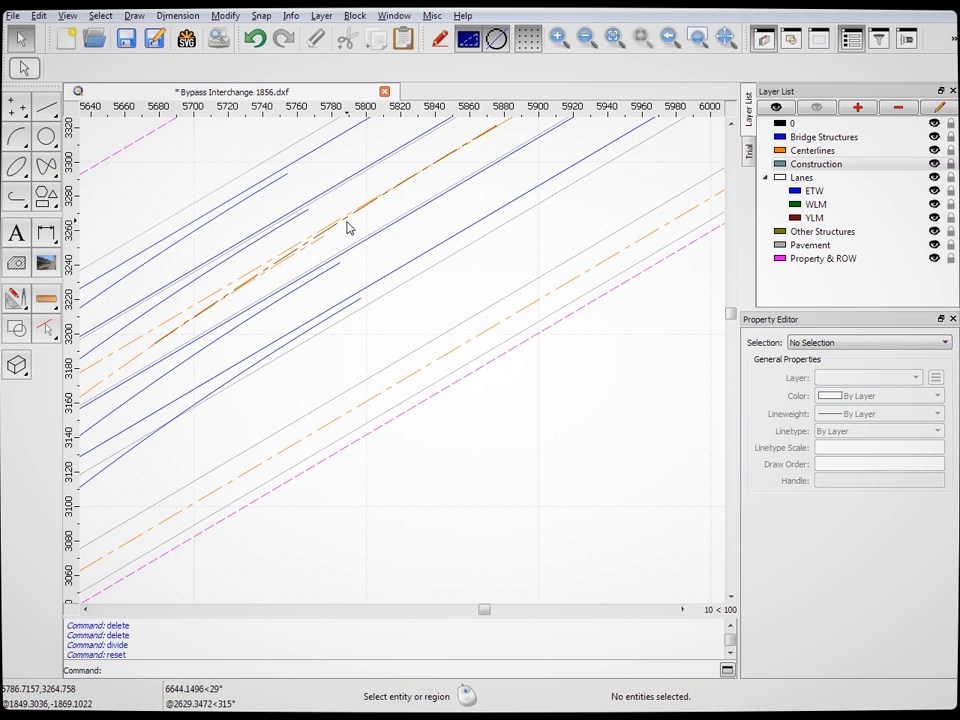
click(316, 245)
scroll(270, 354, down, 2)
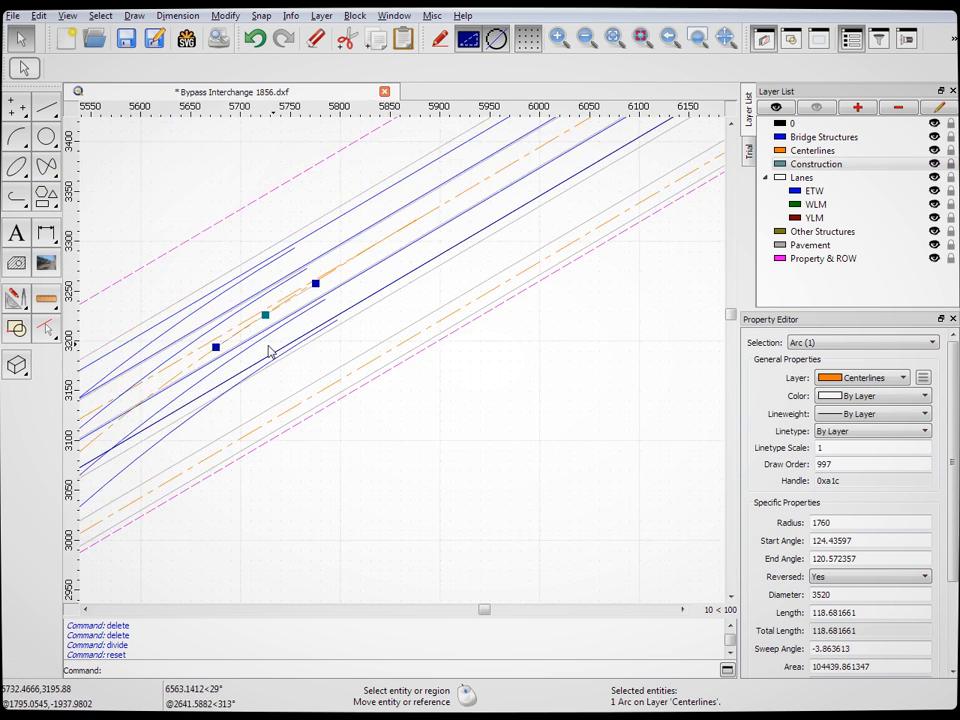
scroll(201, 345, up, 3)
key(Delete)
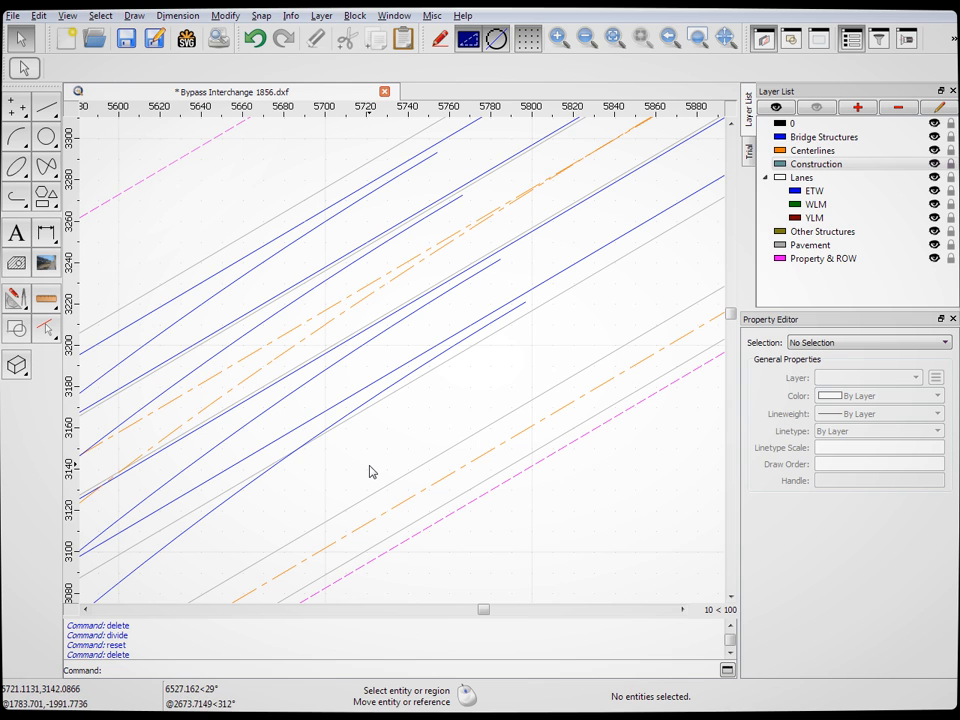
Divide the ramp's four curved ETW lines at the ramp centerline's endpoint where the transition arc begins
key(d)
key(i)
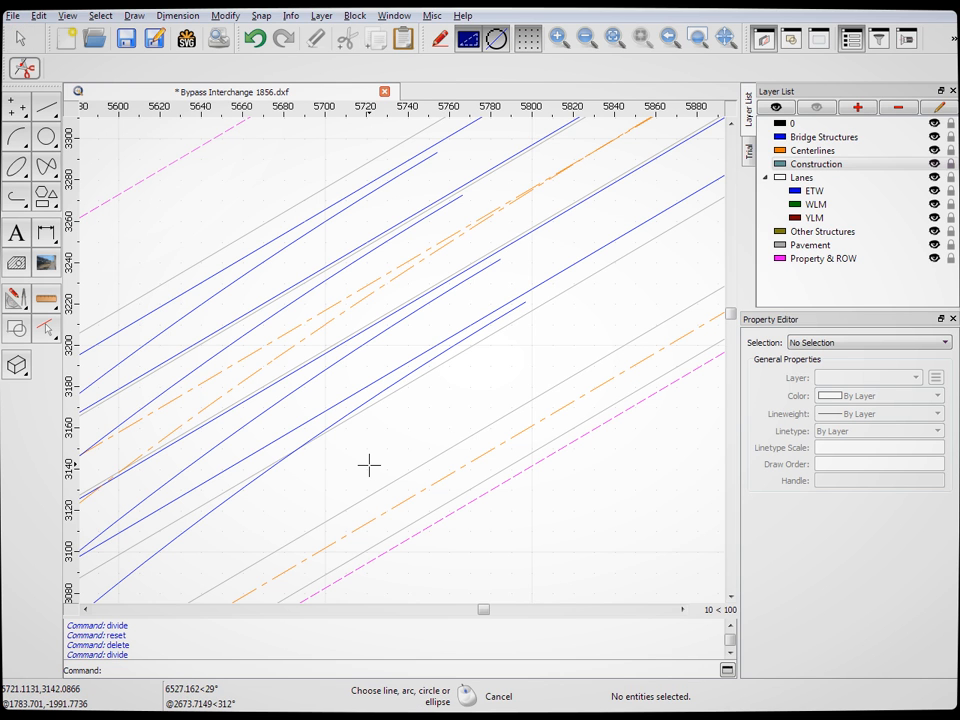
click(216, 511)
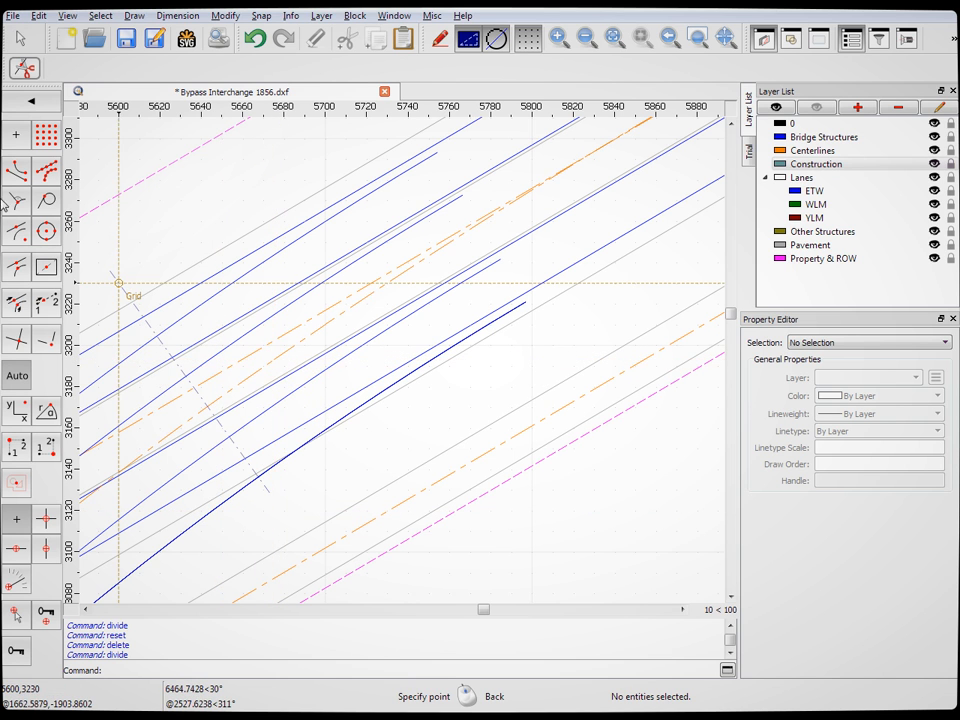
click(21, 174)
click(265, 373)
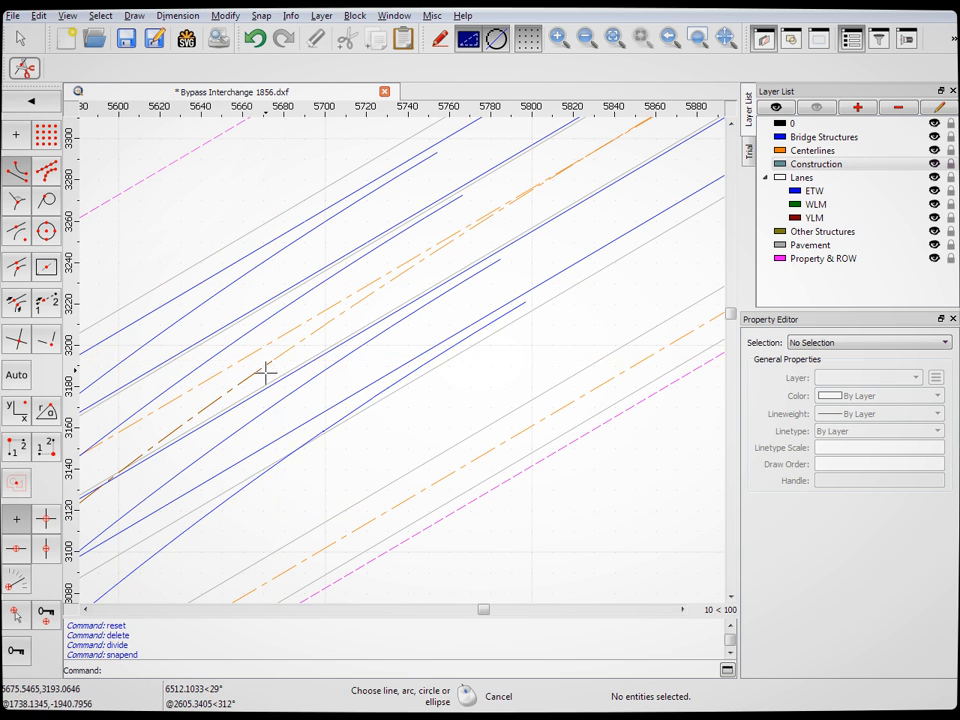
click(236, 422)
click(247, 371)
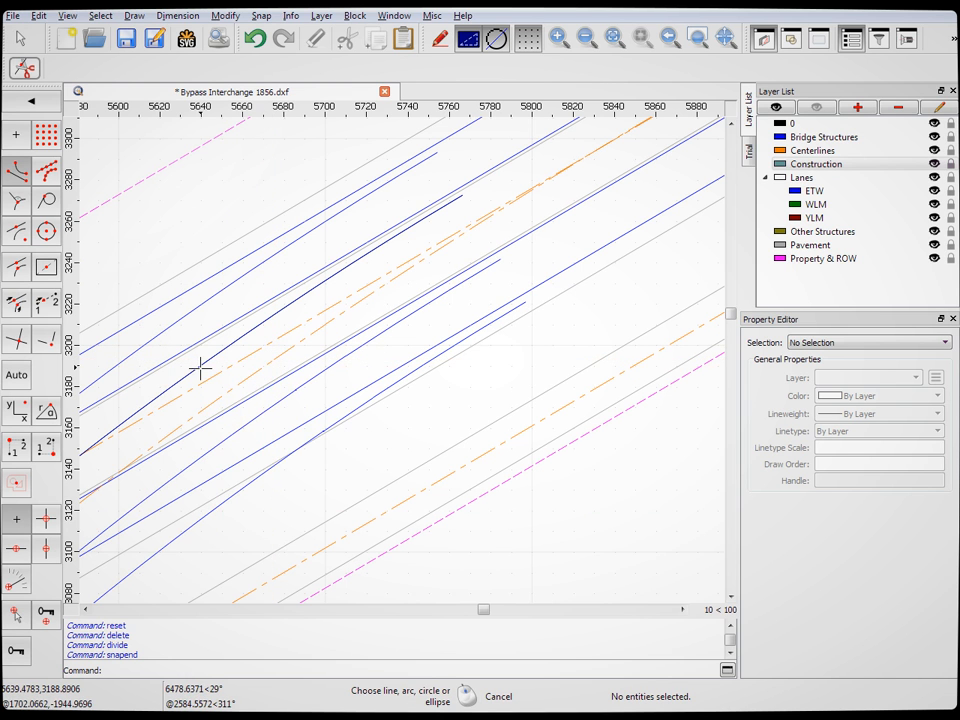
click(201, 370)
click(187, 313)
click(271, 352)
click(268, 354)
click(22, 40)
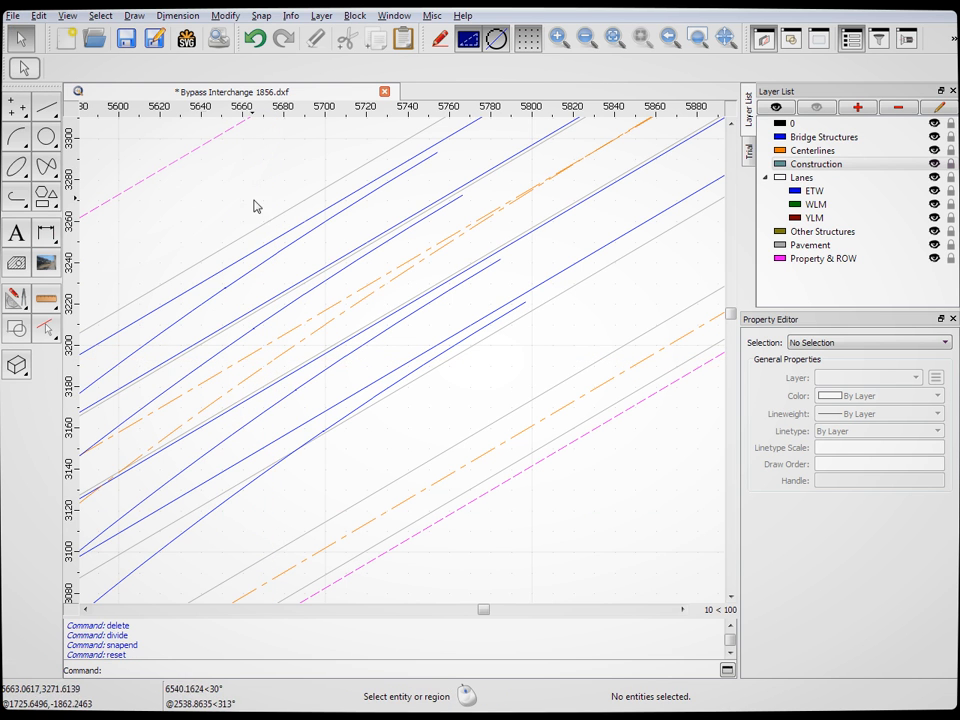
Delete the four northeastern ETW arc pieces that extend past the start of the transition
click(291, 255)
key(Delete)
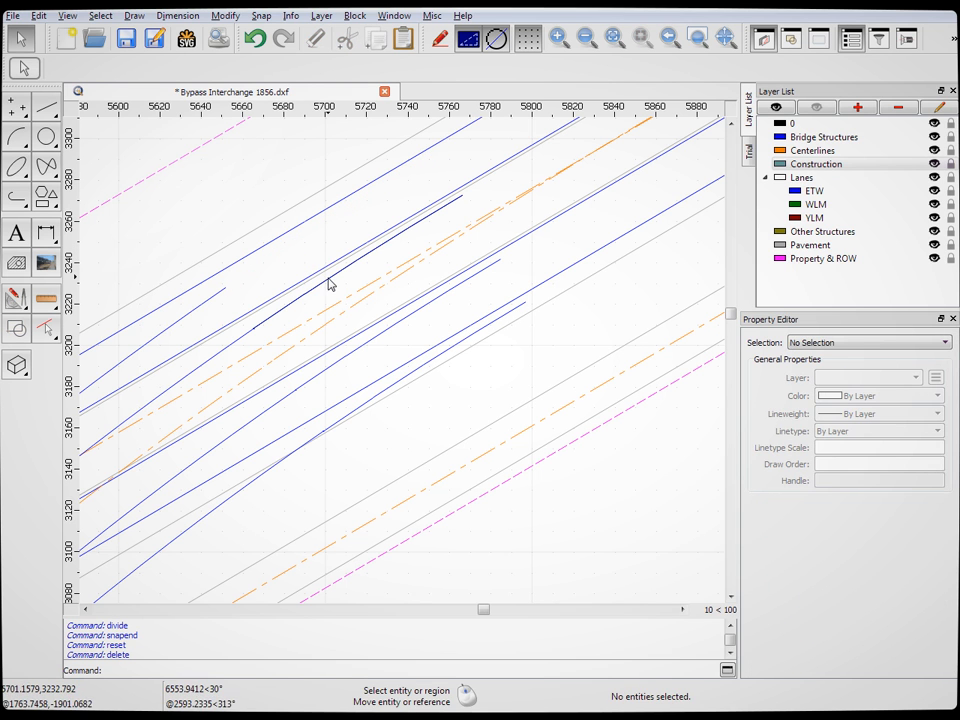
click(330, 283)
key(Delete)
click(369, 354)
key(Delete)
click(398, 387)
key(Delete)
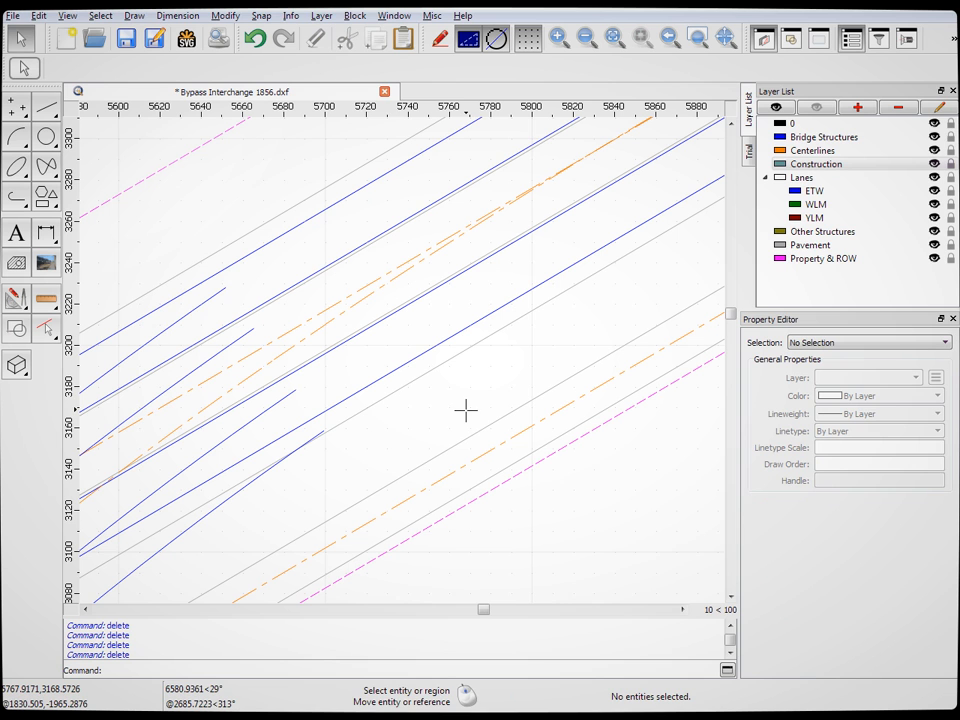
Divide the highway's four ETW lines at the centerline endpoint where the transition arc meets the highway
key(d)
key(i)
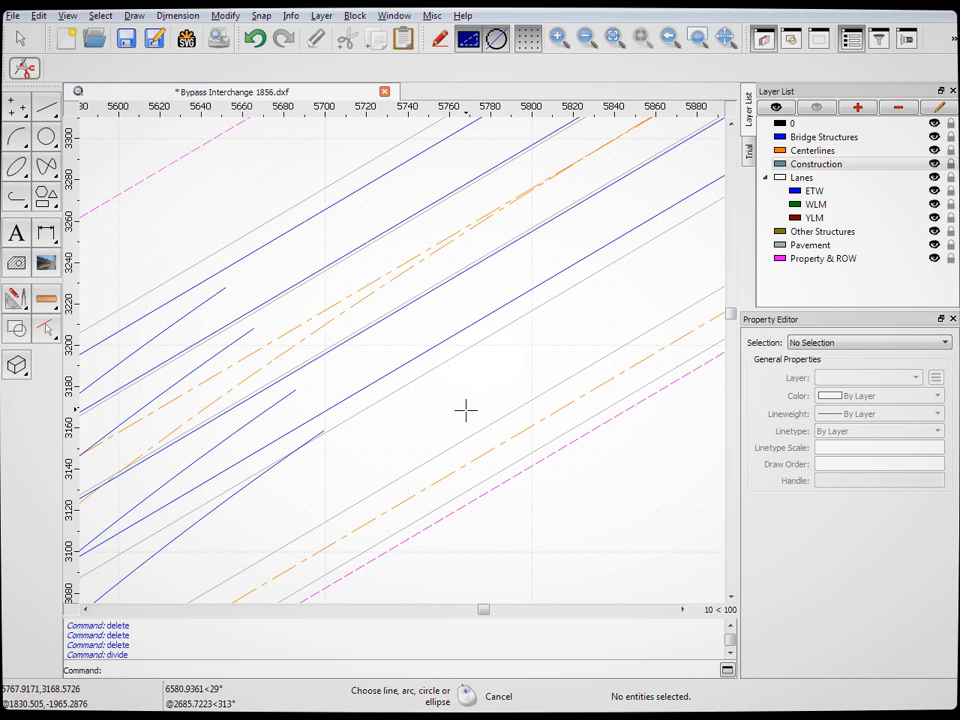
click(553, 277)
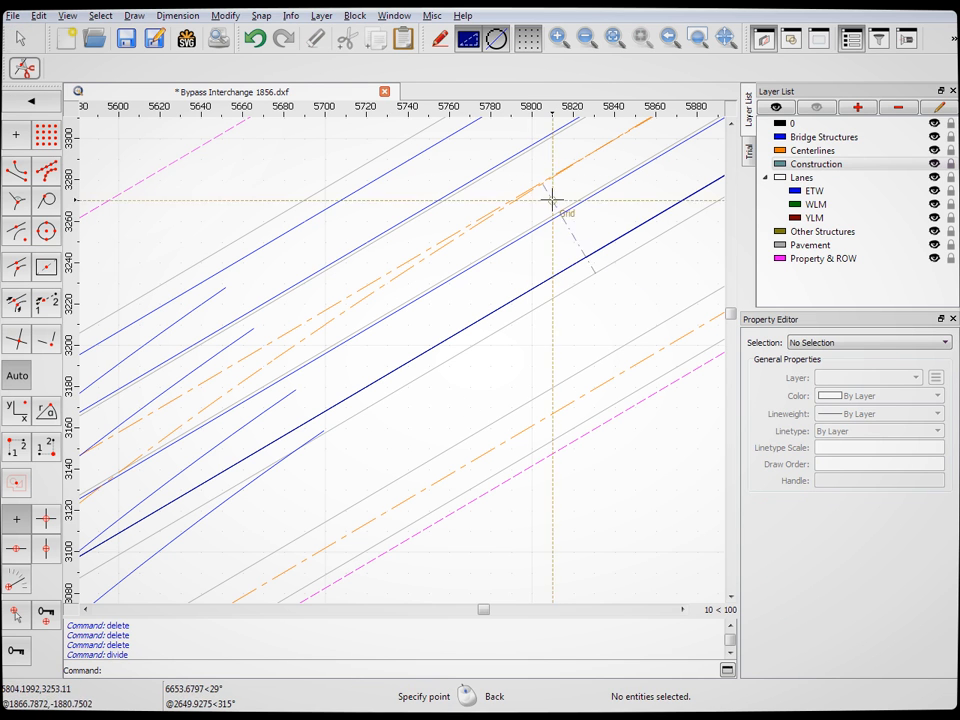
click(17, 172)
scroll(375, 374, down, 2)
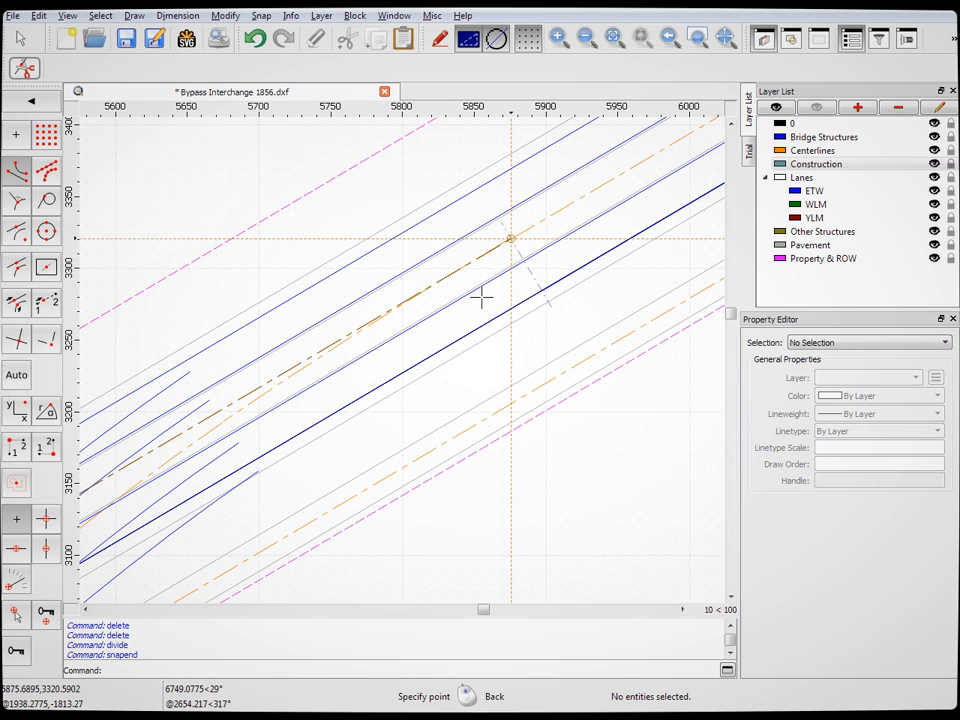
right_click(510, 240)
click(510, 273)
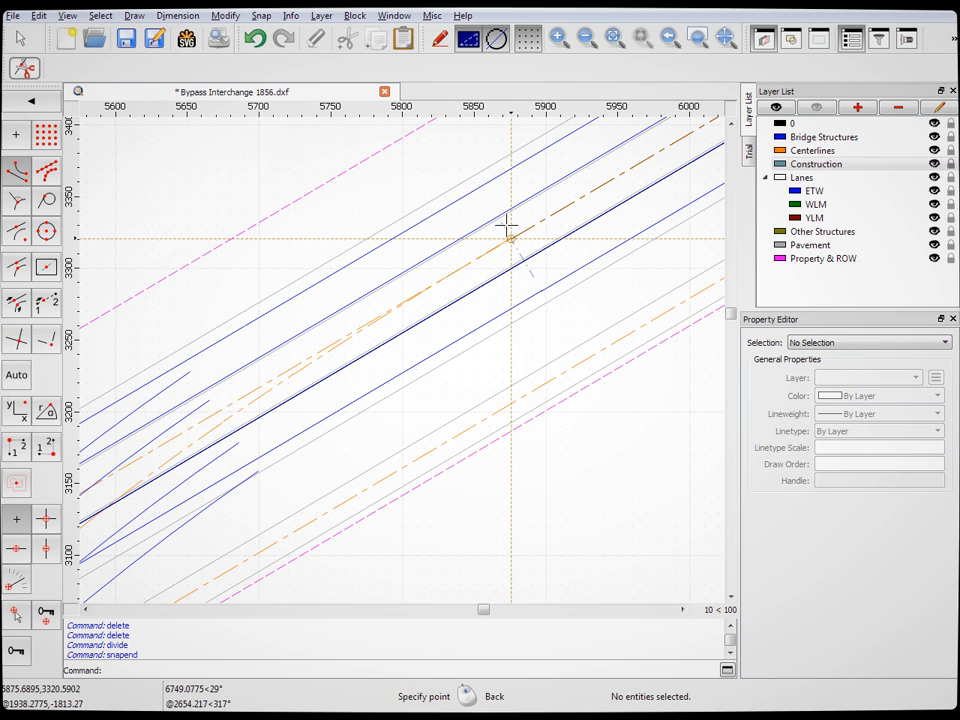
click(506, 226)
click(465, 233)
click(500, 240)
click(458, 205)
click(508, 240)
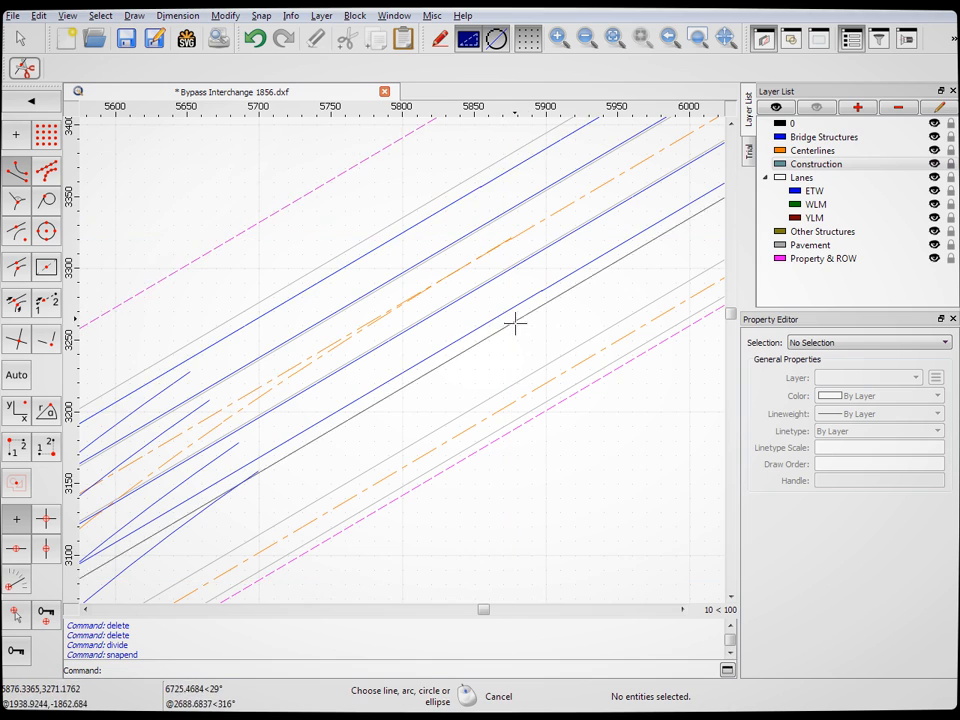
Delete the highway's four ETW line pieces between the north-south crossroad and the point where the transition arc meets the highway
scroll(440, 360, down, 5)
scroll(262, 393, up, 5)
scroll(390, 372, down, 5)
scroll(206, 497, up, 5)
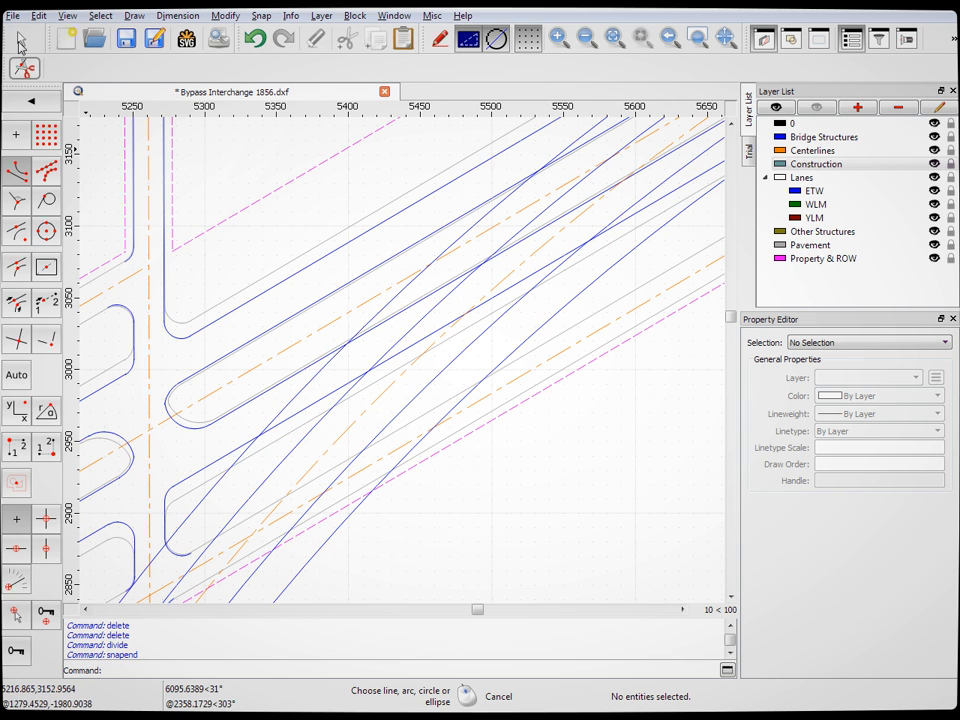
click(20, 42)
click(266, 296)
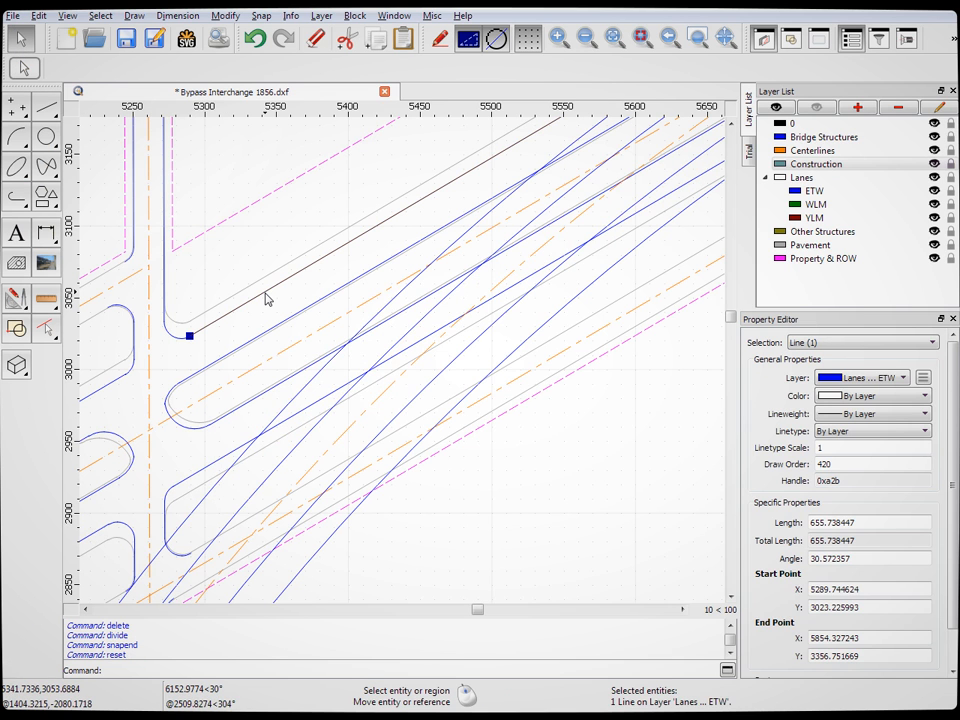
key(Delete)
click(262, 333)
key(Delete)
click(255, 405)
key(Delete)
click(258, 433)
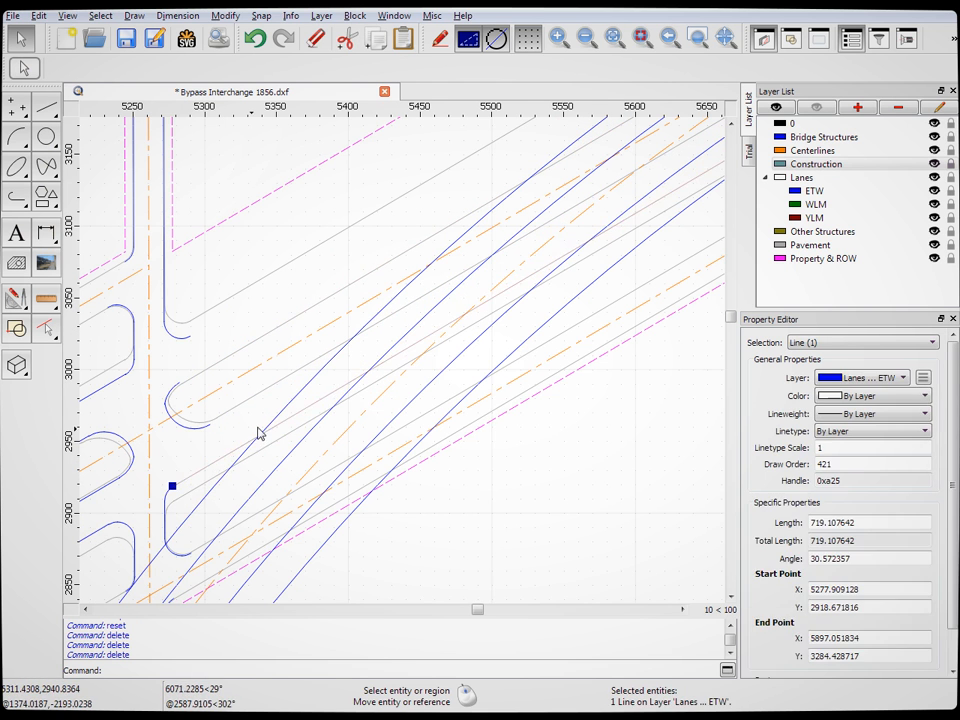
key(Delete)
Draw four ETW lines parallel to the ramp's transition arc centerline on the ETW layer, two on each side, using offsets of 18 and 24
scroll(358, 358, down, 2)
scroll(197, 454, up, 4)
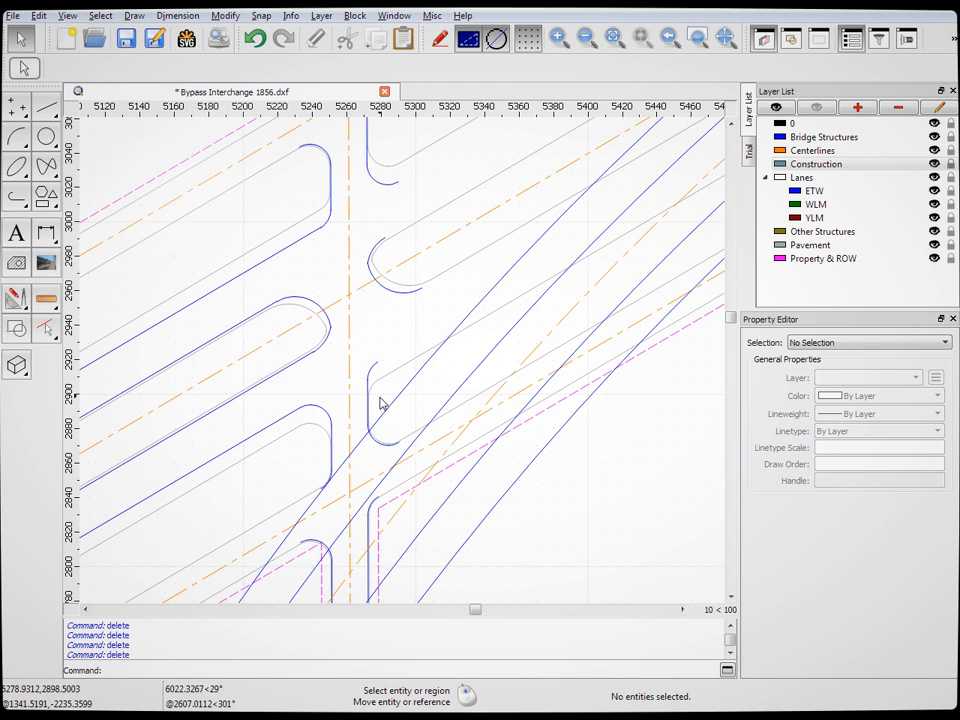
scroll(340, 418, down, 6)
scroll(505, 308, up, 3)
scroll(449, 320, up, 2)
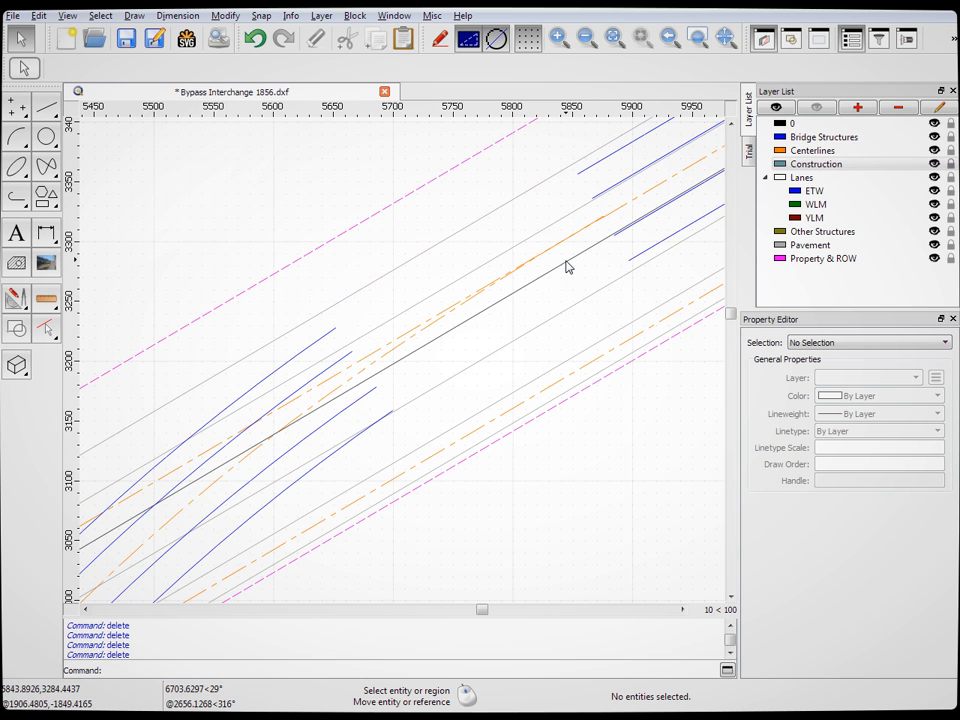
click(46, 106)
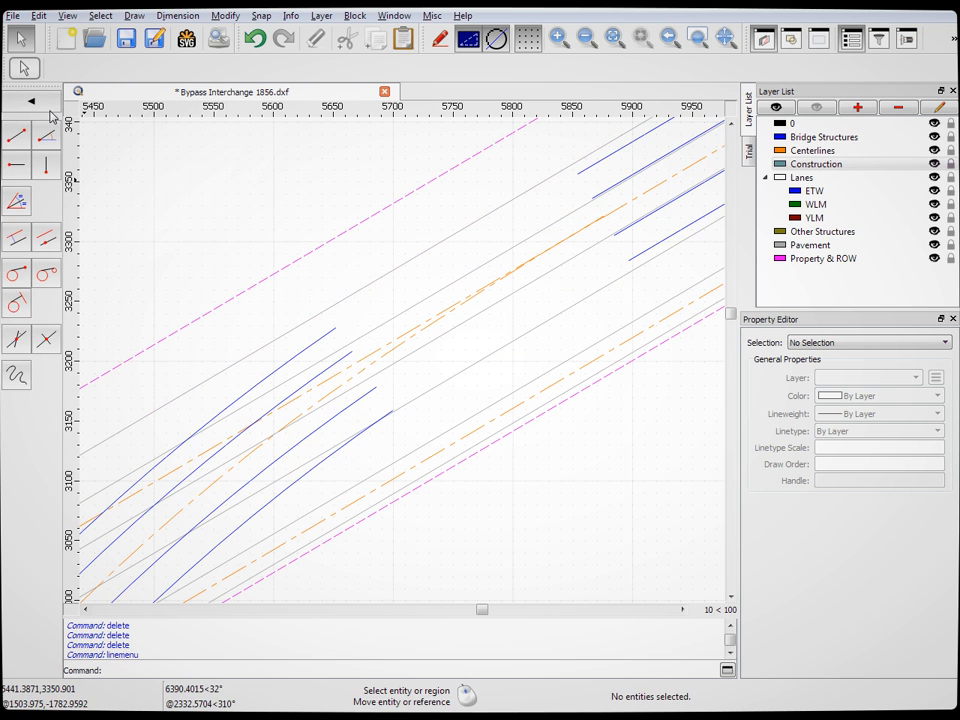
click(18, 240)
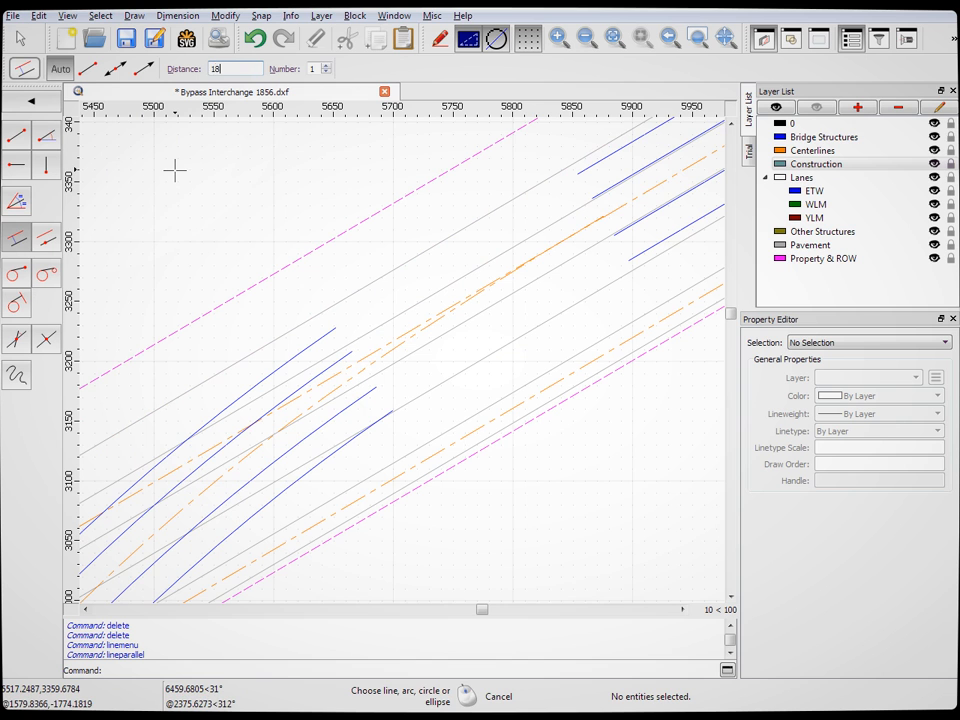
click(815, 190)
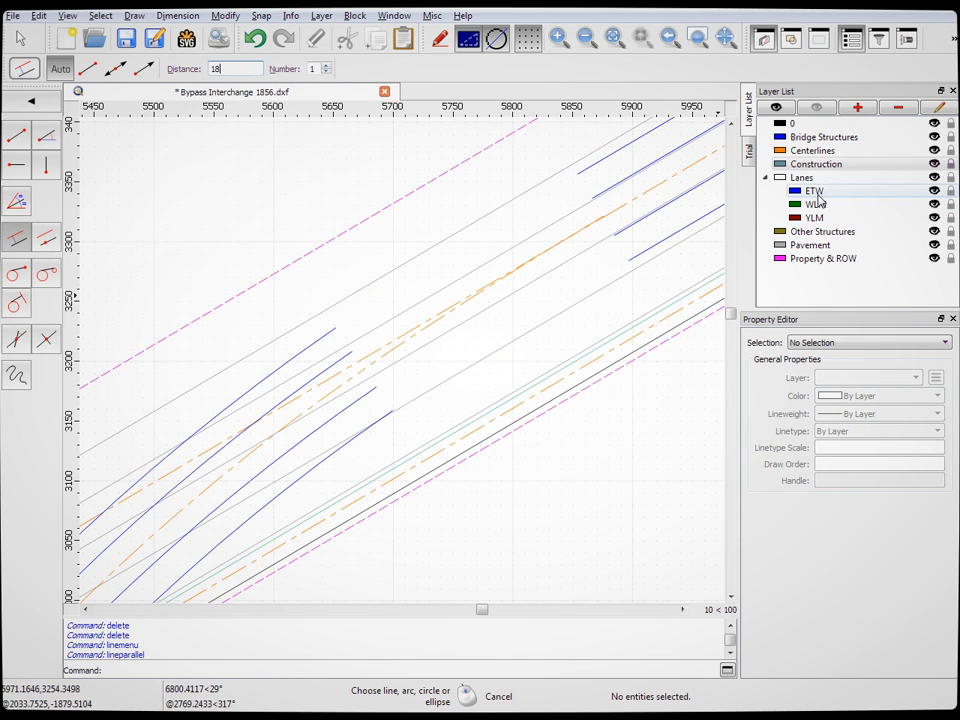
click(386, 356)
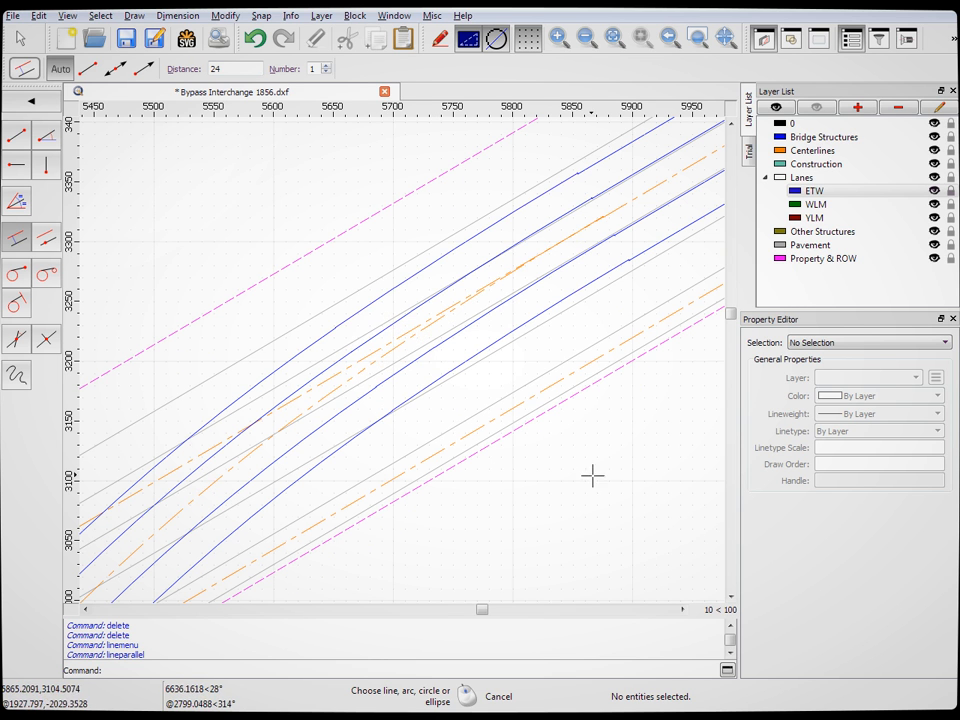
scroll(576, 349, down, 4)
scroll(476, 457, up, 2)
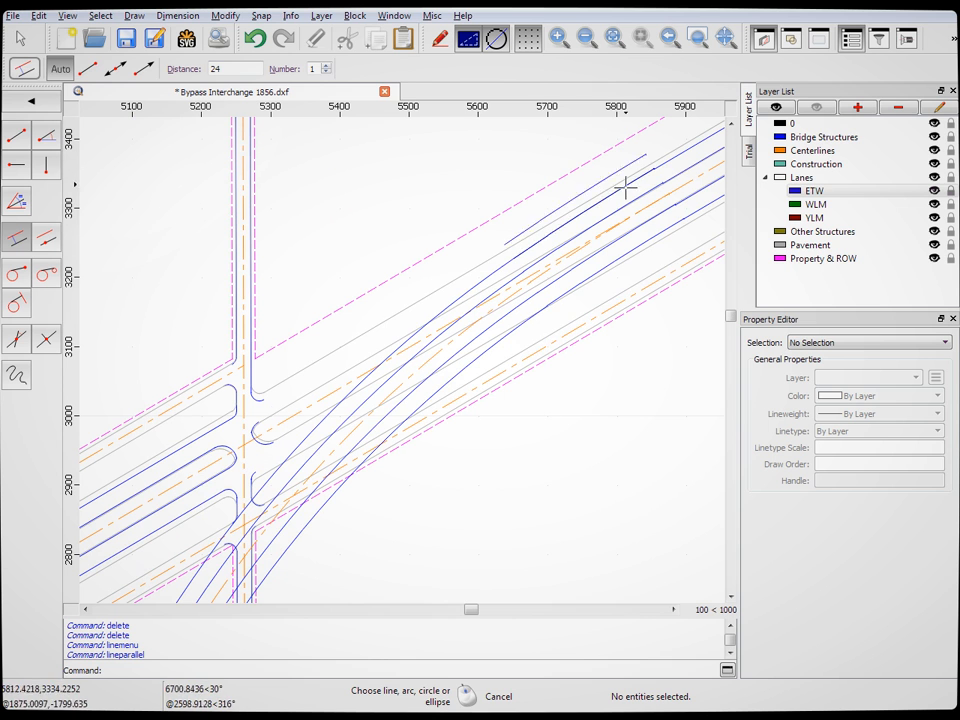
key(Escape)
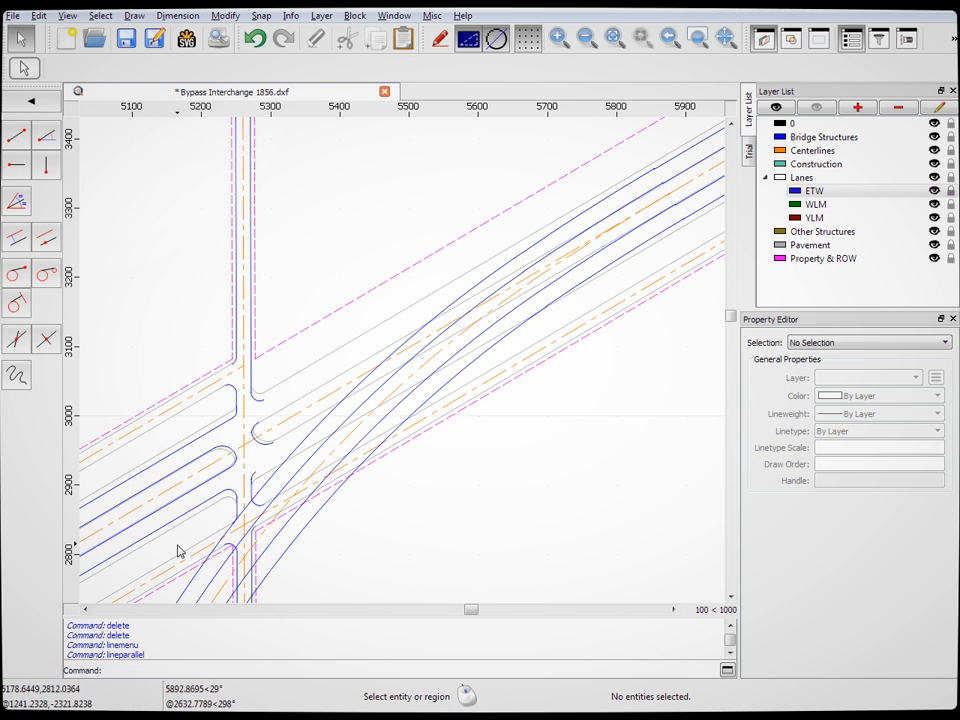
Examine the ETW lines along the ramp from the highway transition down to where it joins the bypass
scroll(145, 515, down, 1)
scroll(155, 495, up, 4)
scroll(446, 394, down, 5)
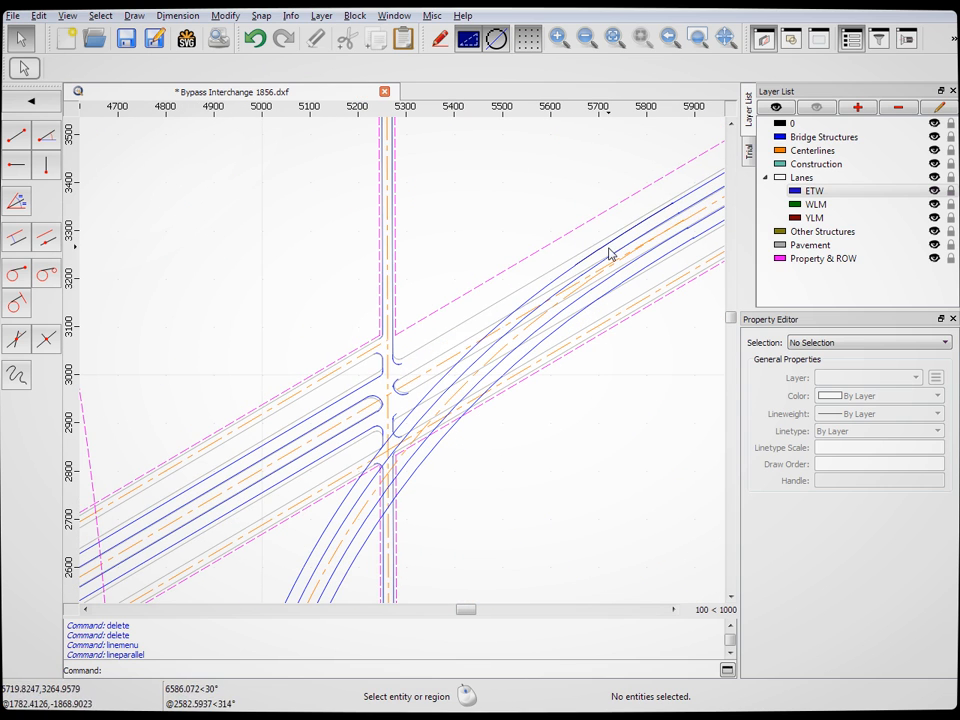
scroll(248, 510, up, 4)
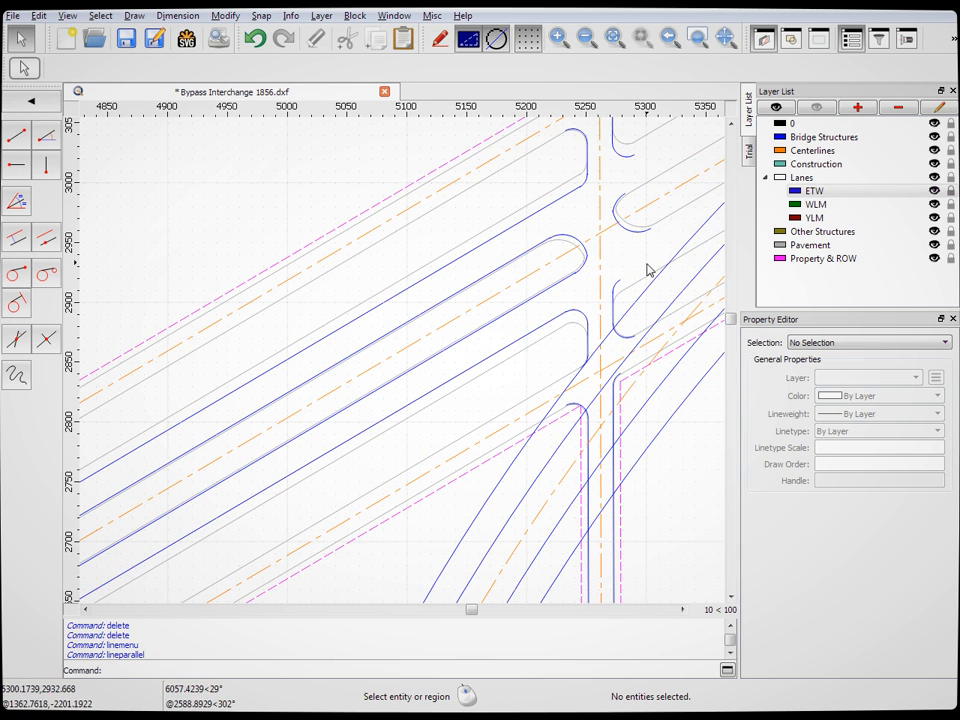
scroll(211, 520, down, 4)
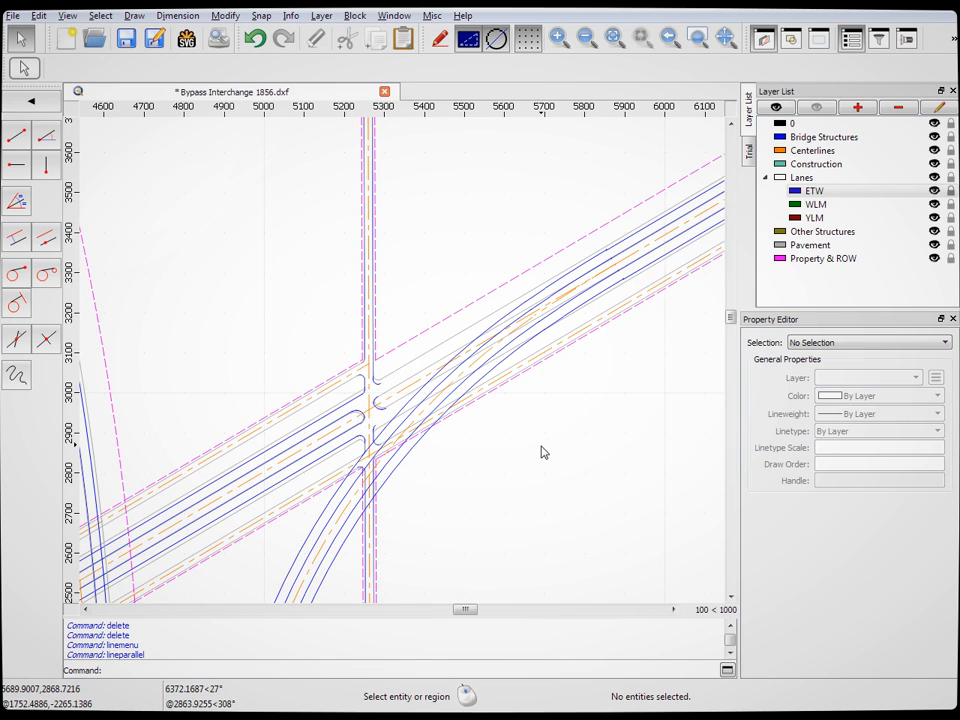
scroll(541, 452, down, 3)
scroll(445, 500, up, 3)
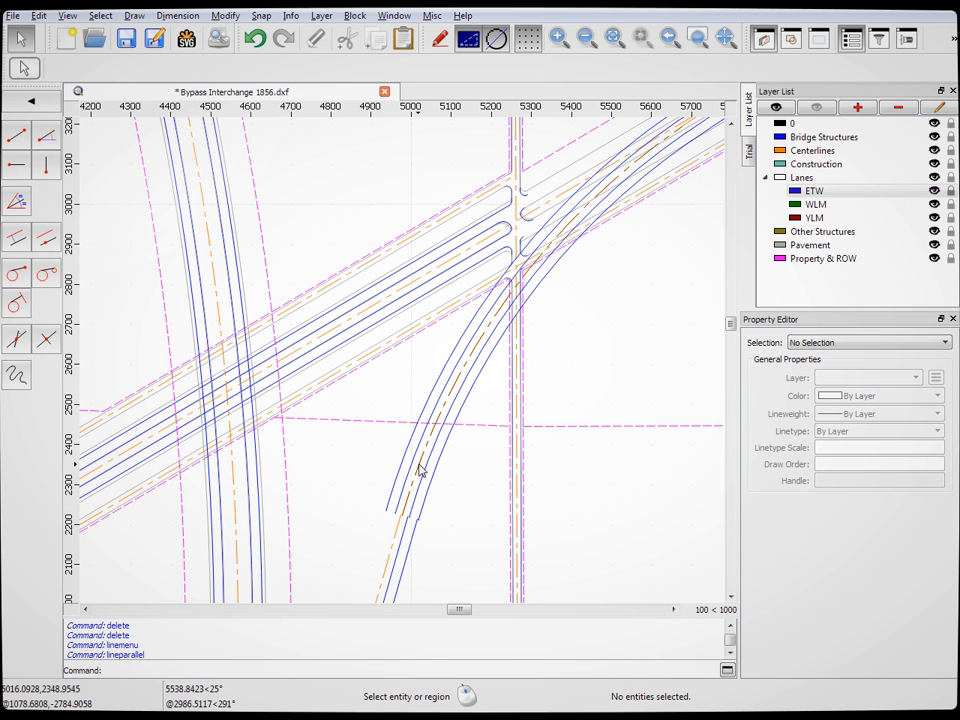
scroll(527, 414, down, 2)
scroll(512, 413, up, 3)
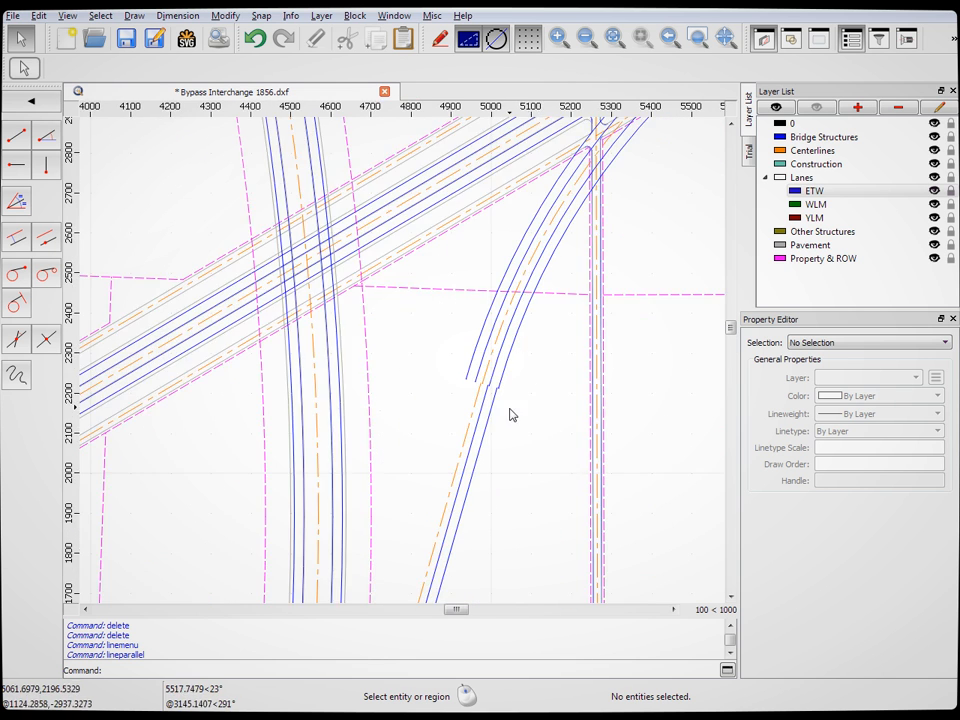
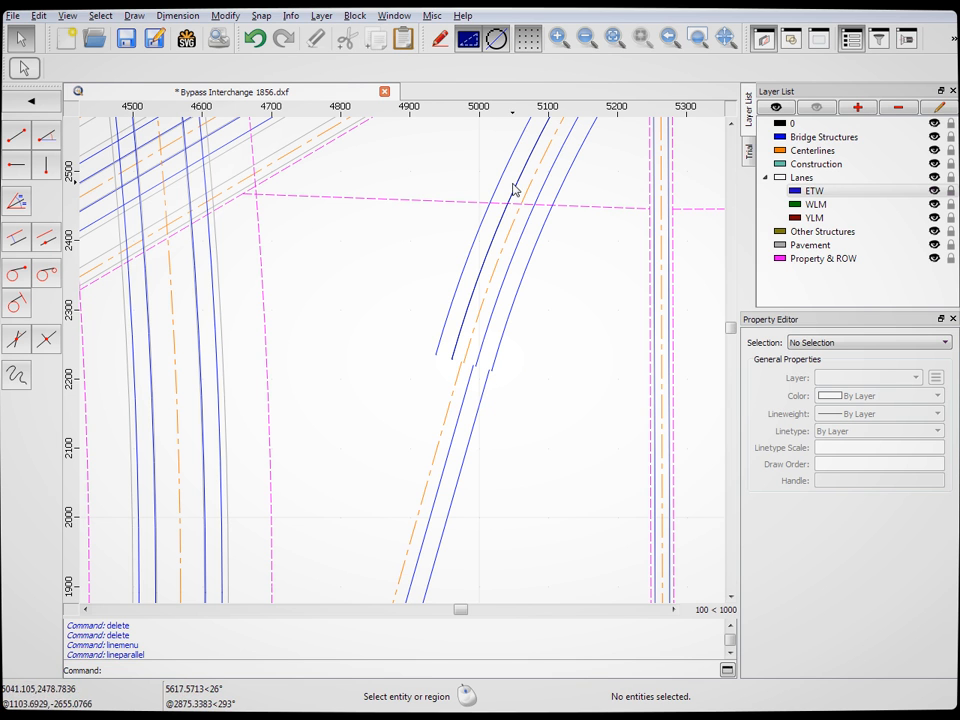
scroll(557, 243, down, 5)
scroll(504, 540, up, 2)
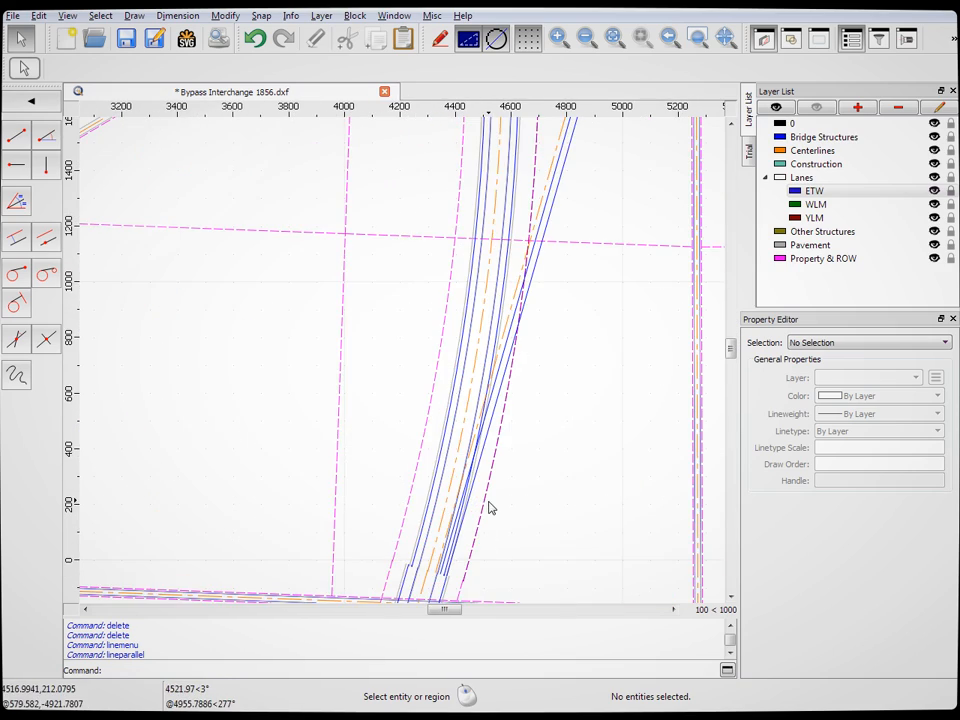
scroll(490, 508, down, 4)
scroll(493, 471, up, 2)
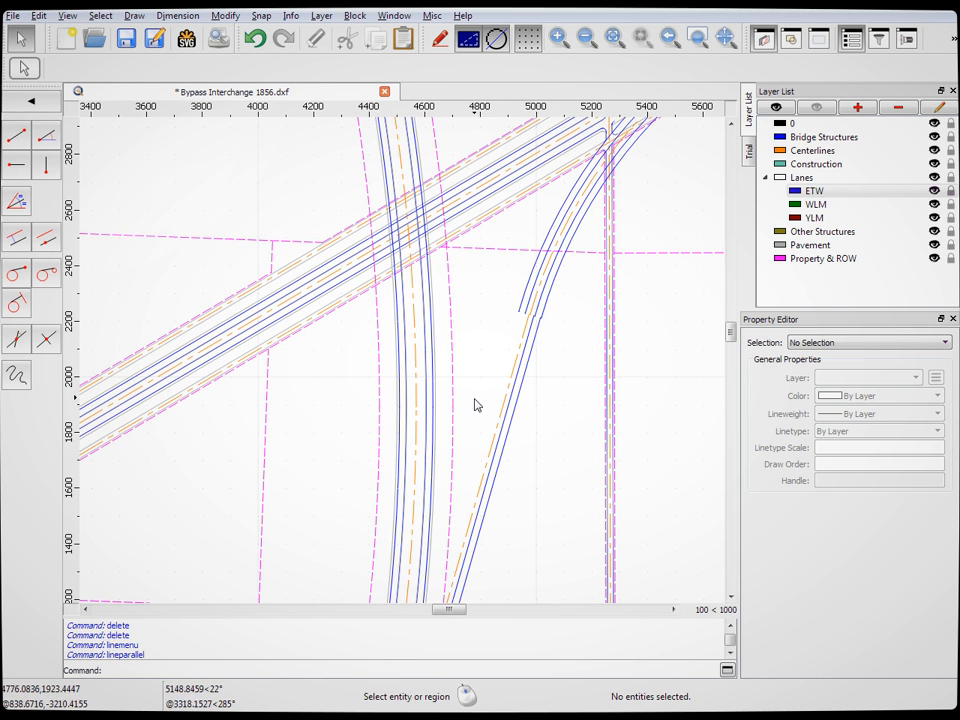
scroll(484, 332, down, 4)
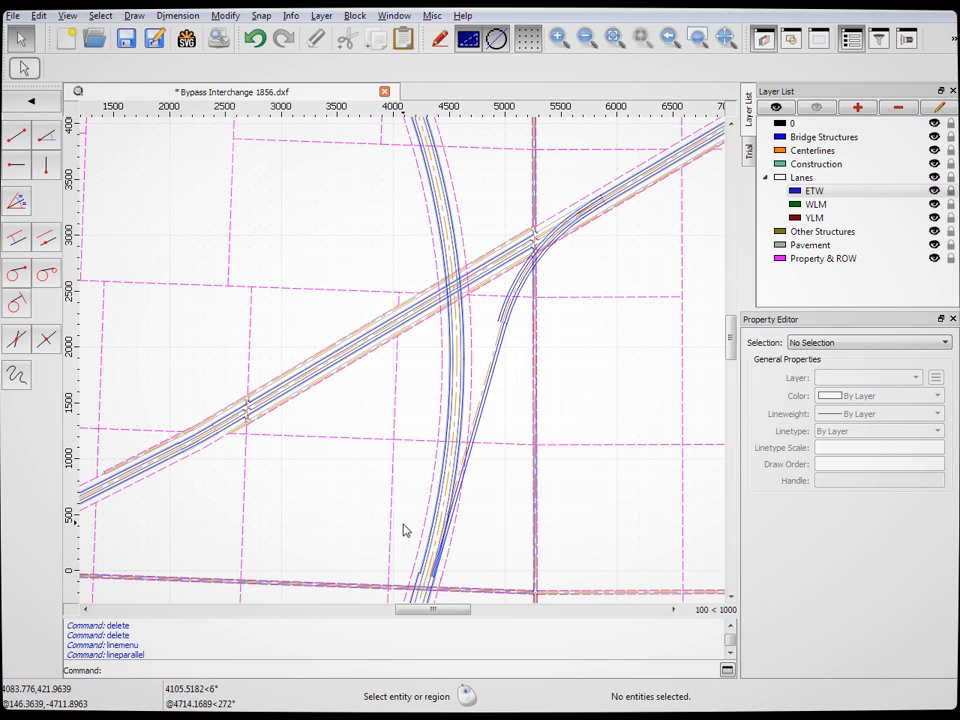
scroll(403, 525, up, 6)
scroll(494, 255, down, 3)
scroll(488, 404, up, 5)
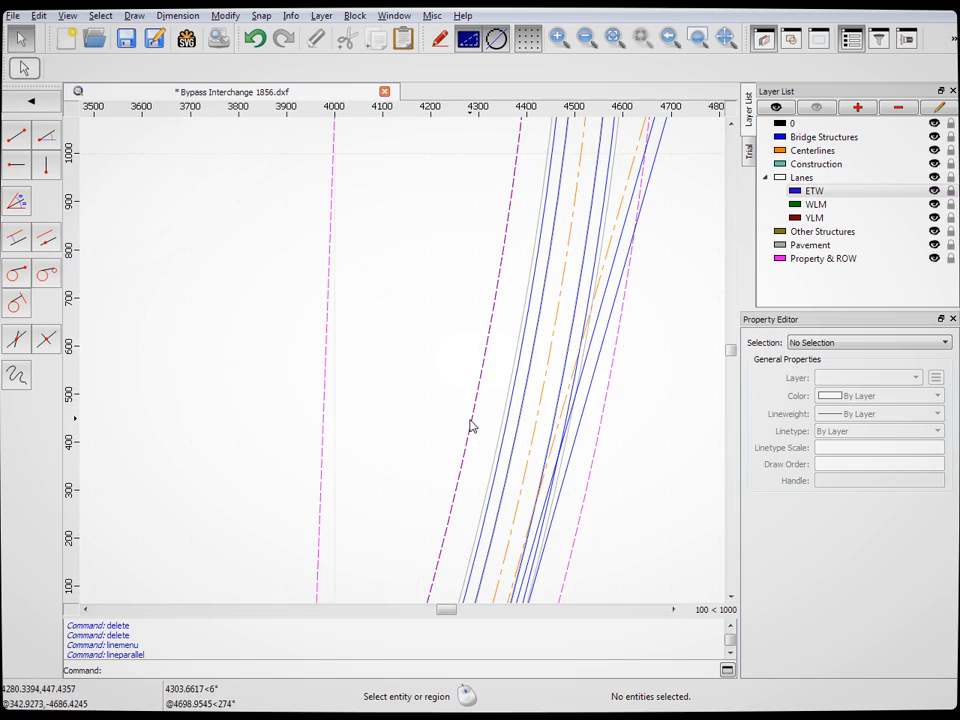
scroll(490, 400, down, 4)
scroll(510, 340, down, 2)
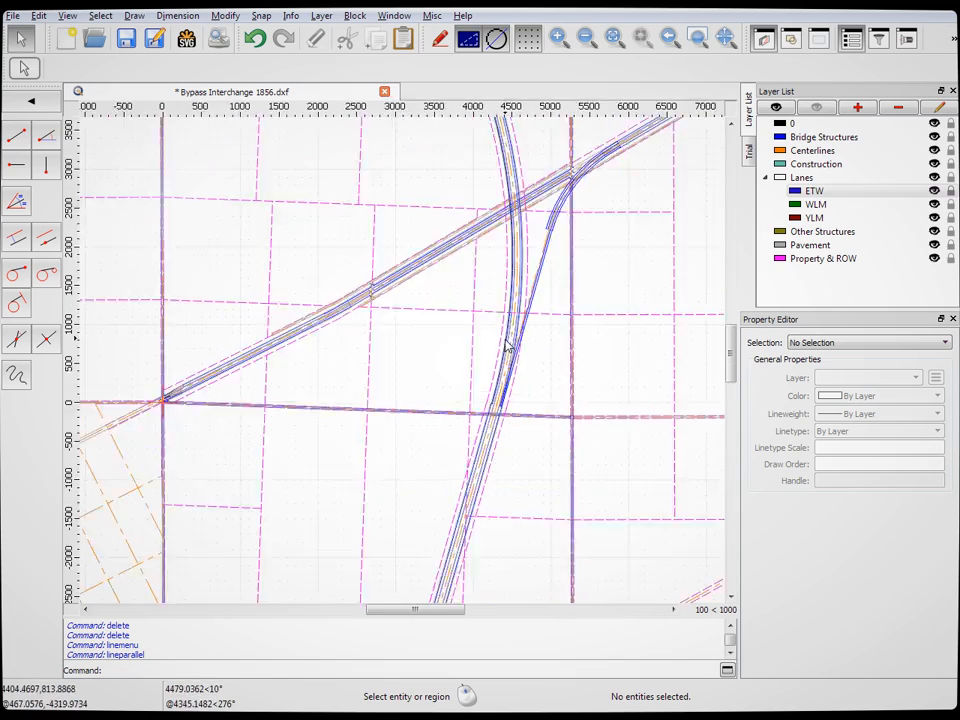
scroll(508, 345, up, 6)
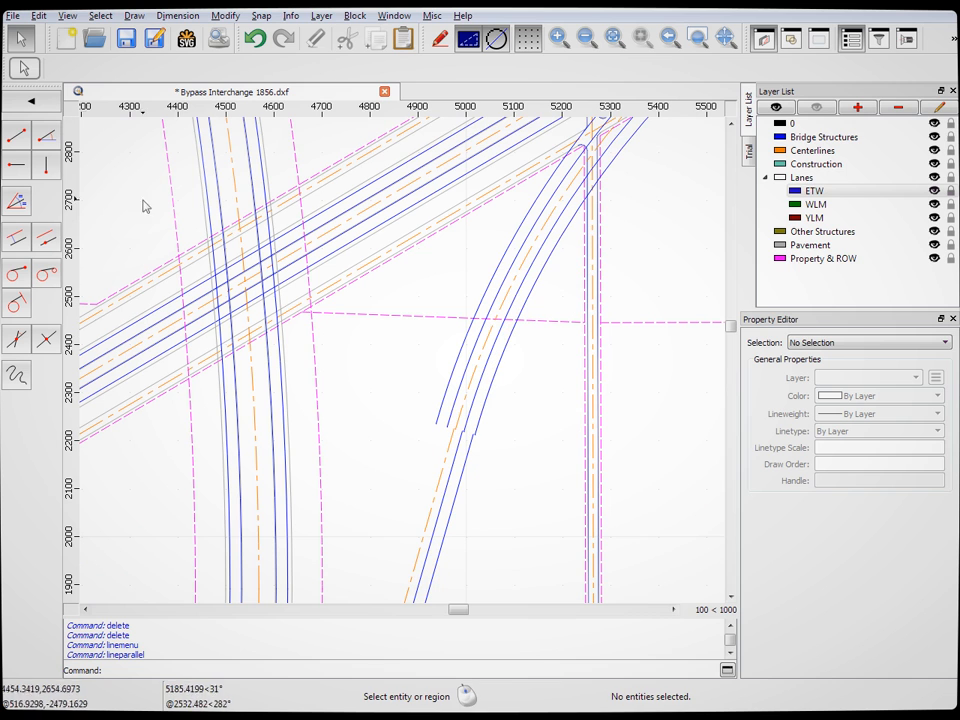
On the Construction layer, offset the ramp's curved centerline 30 to the northwest, between the two northwestern ETW lines
click(17, 238)
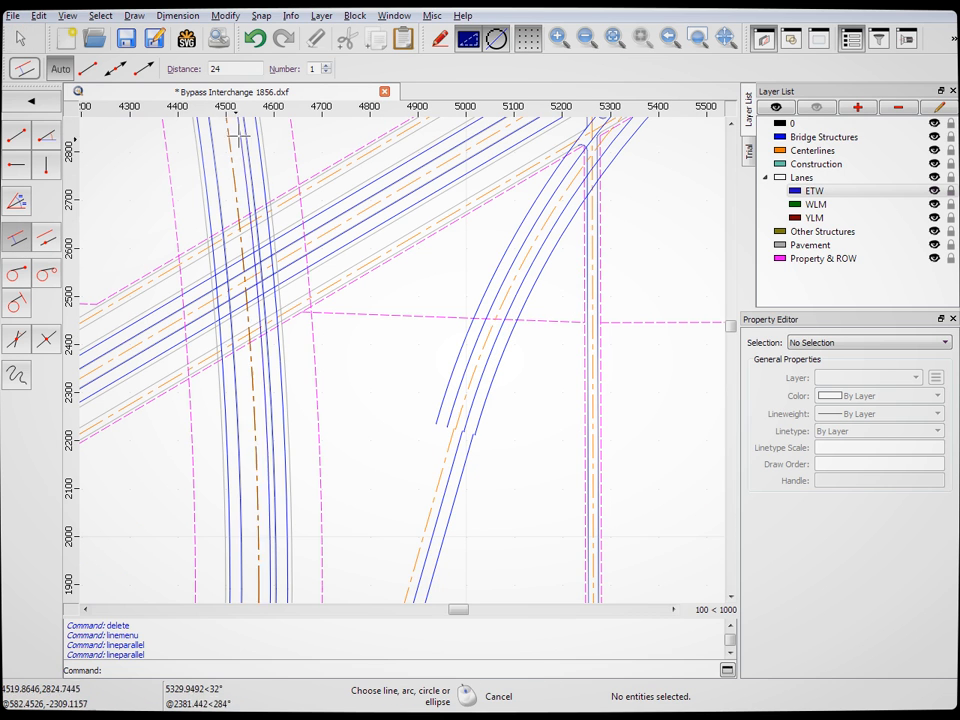
click(815, 164)
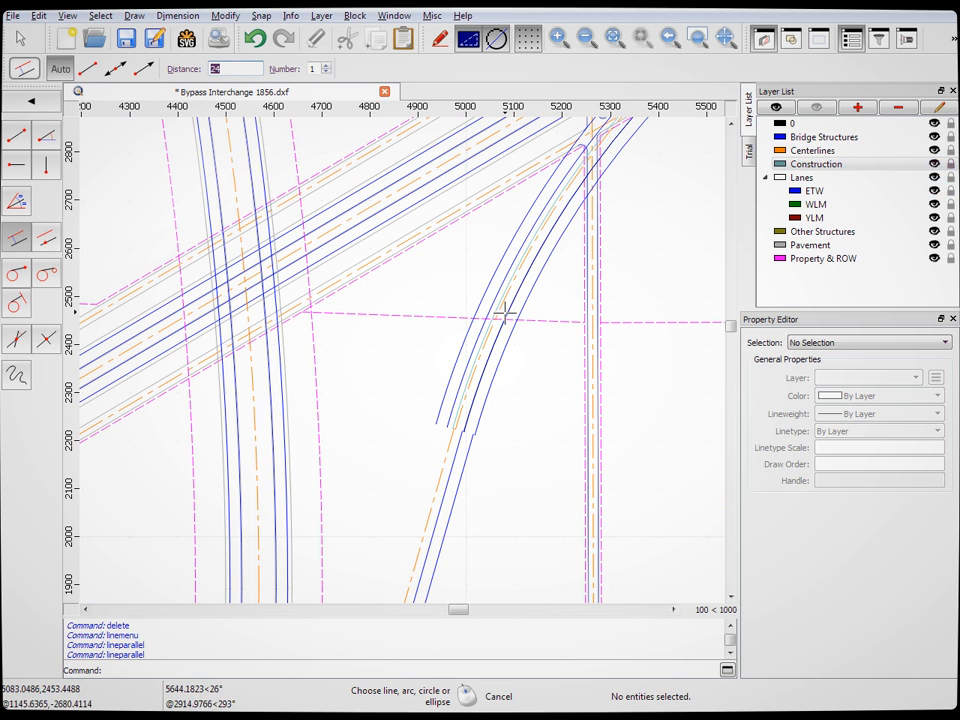
scroll(480, 362, up, 5)
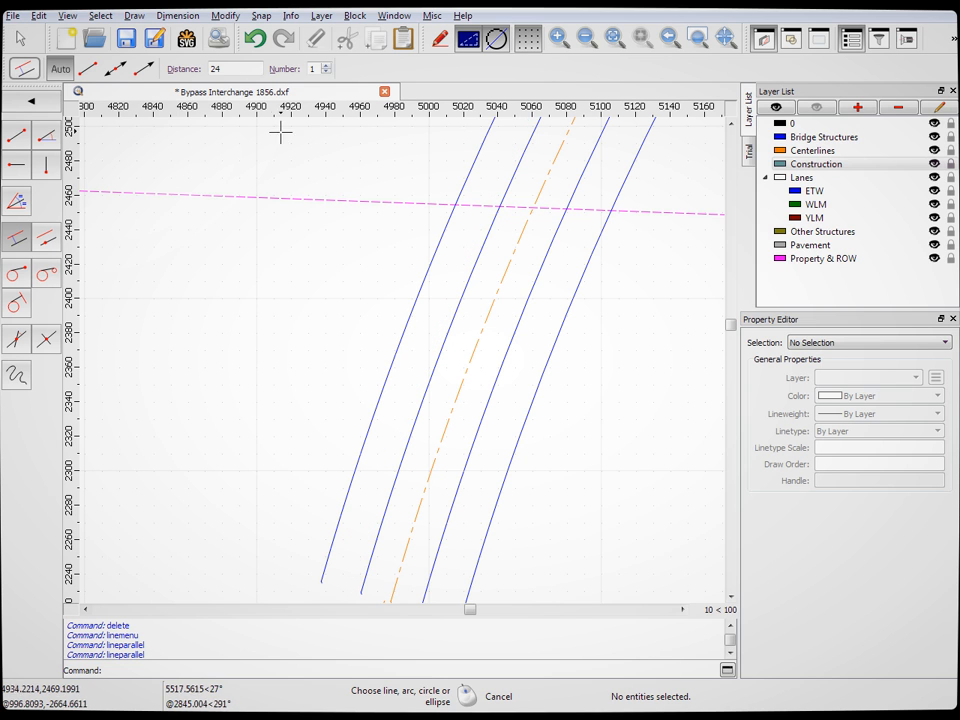
text(30)
click(477, 315)
scroll(350, 222, down, 3)
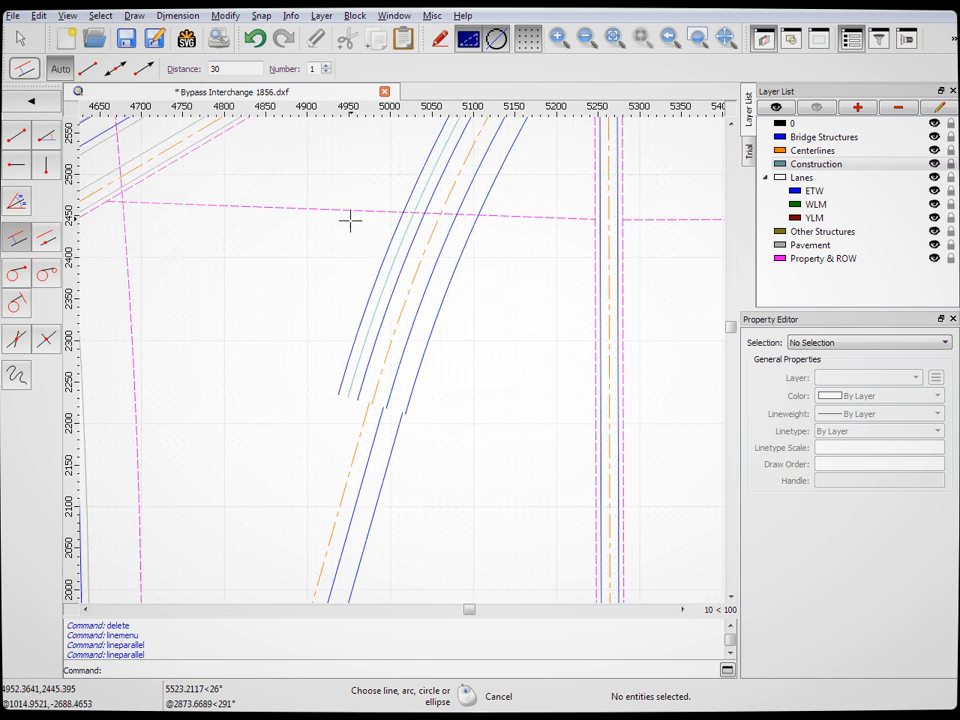
Offset the ramp's curved construction line 4 to the northwest, toward the outer ETW line
scroll(350, 222, down, 2)
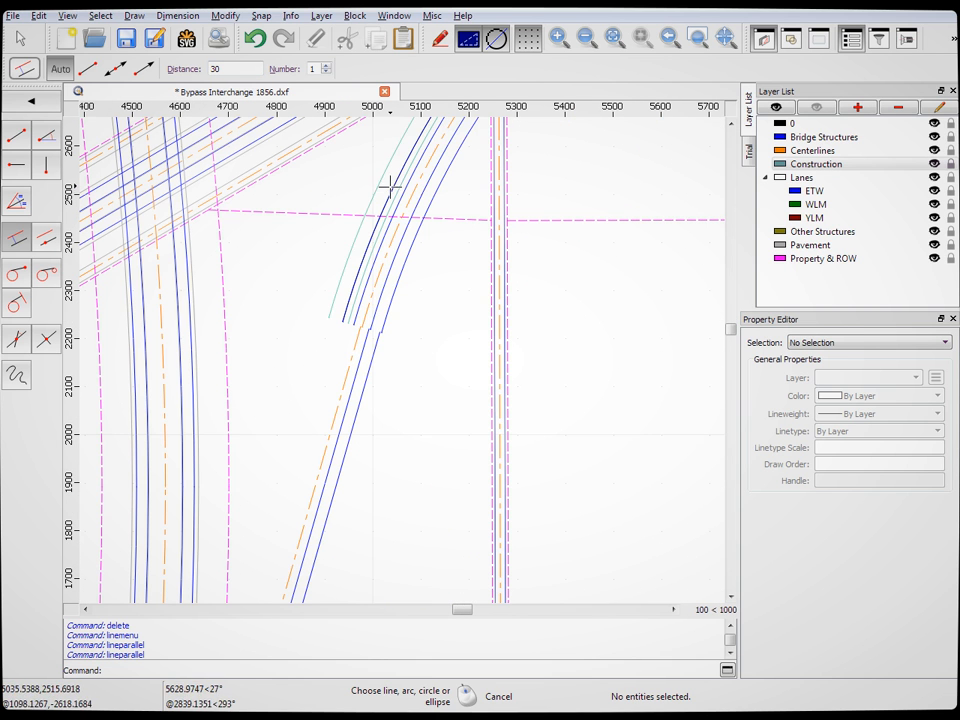
scroll(368, 231, up, 4)
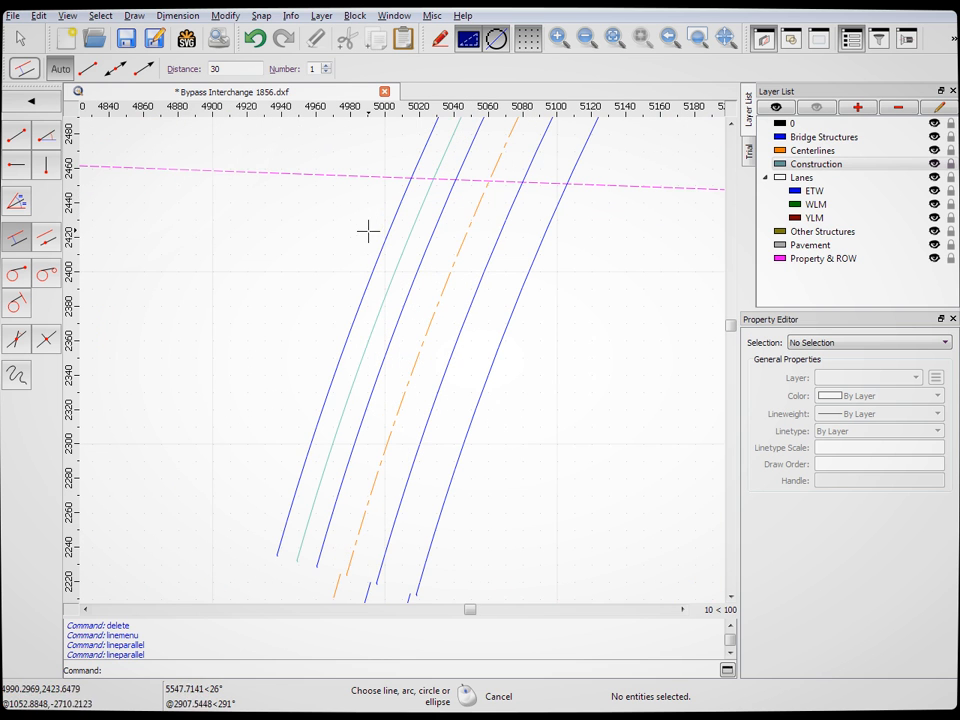
drag(236, 70, 174, 72)
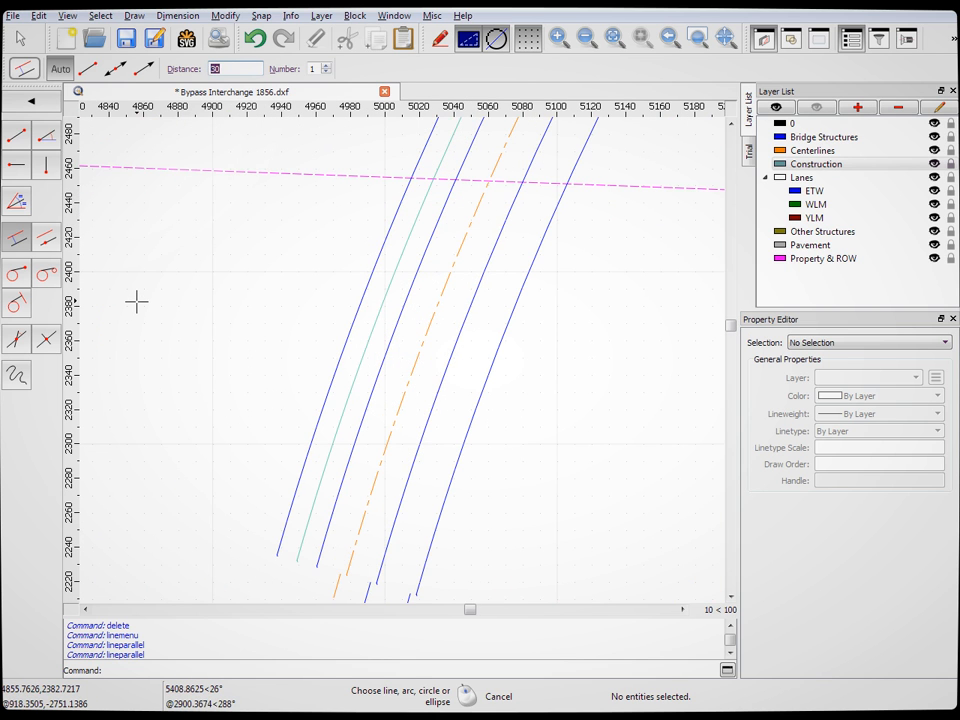
text(4)
click(390, 270)
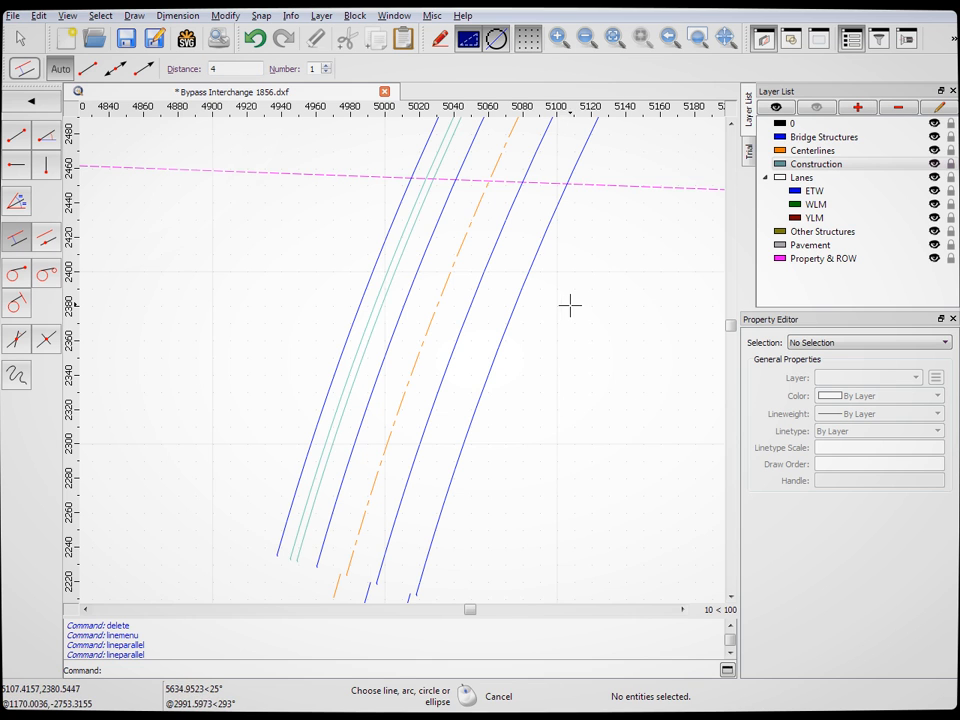
scroll(572, 305, down, 6)
scroll(614, 260, up, 5)
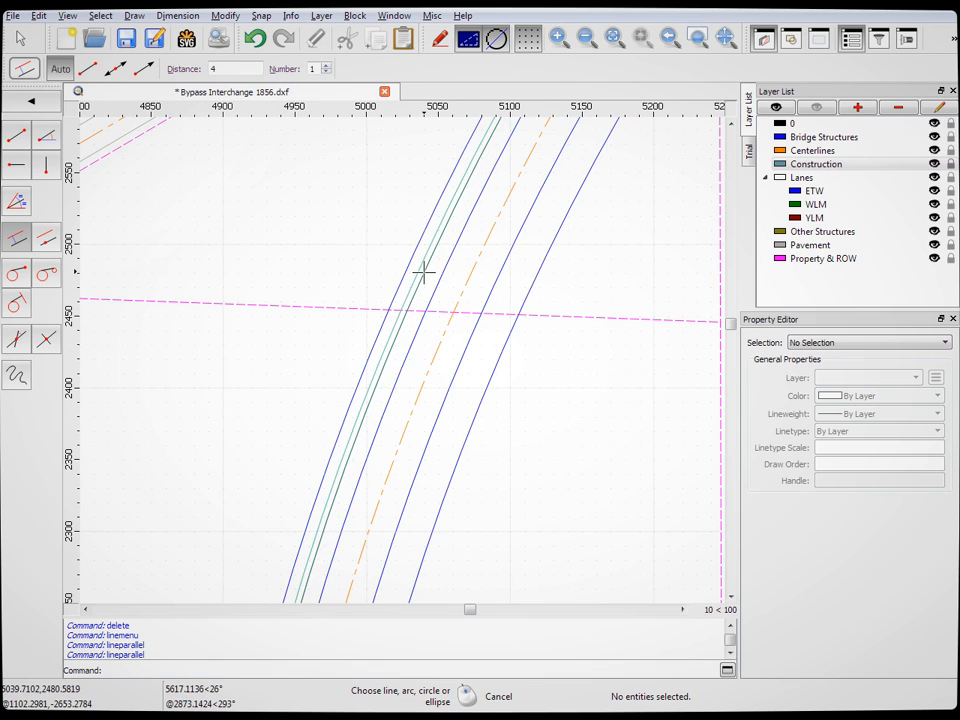
scroll(658, 276, down, 5)
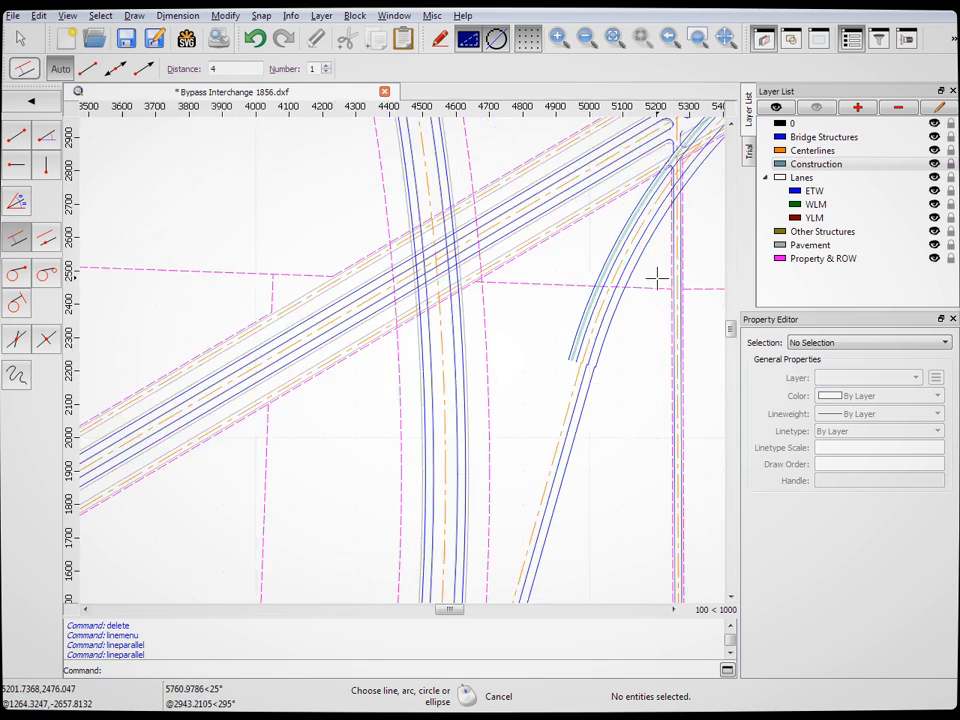
middle_drag(537, 492, 547, 345)
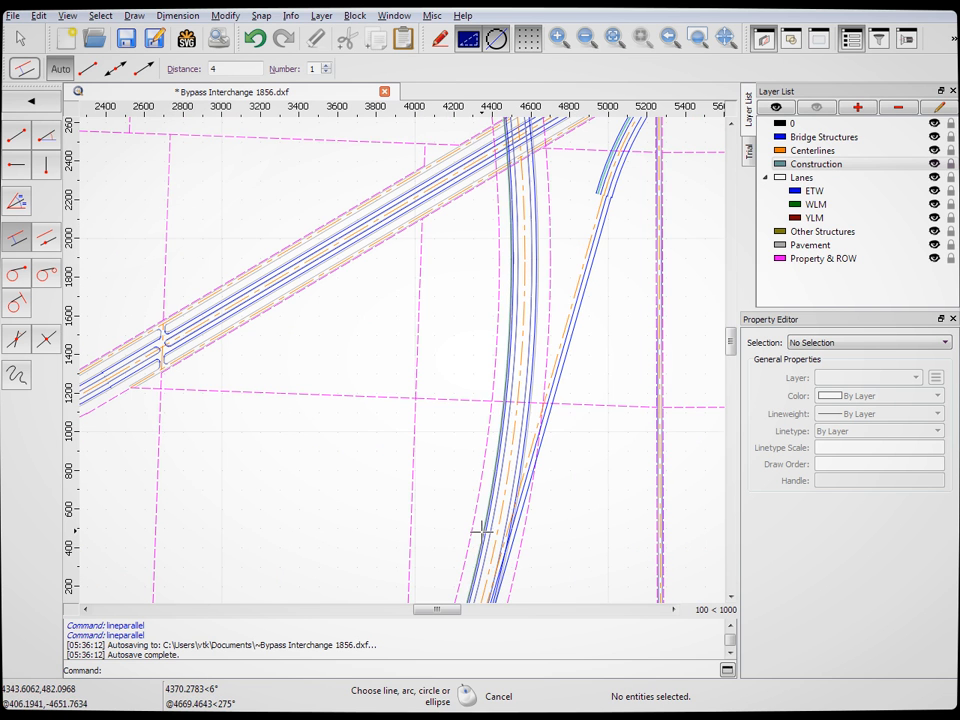
scroll(481, 527, up, 4)
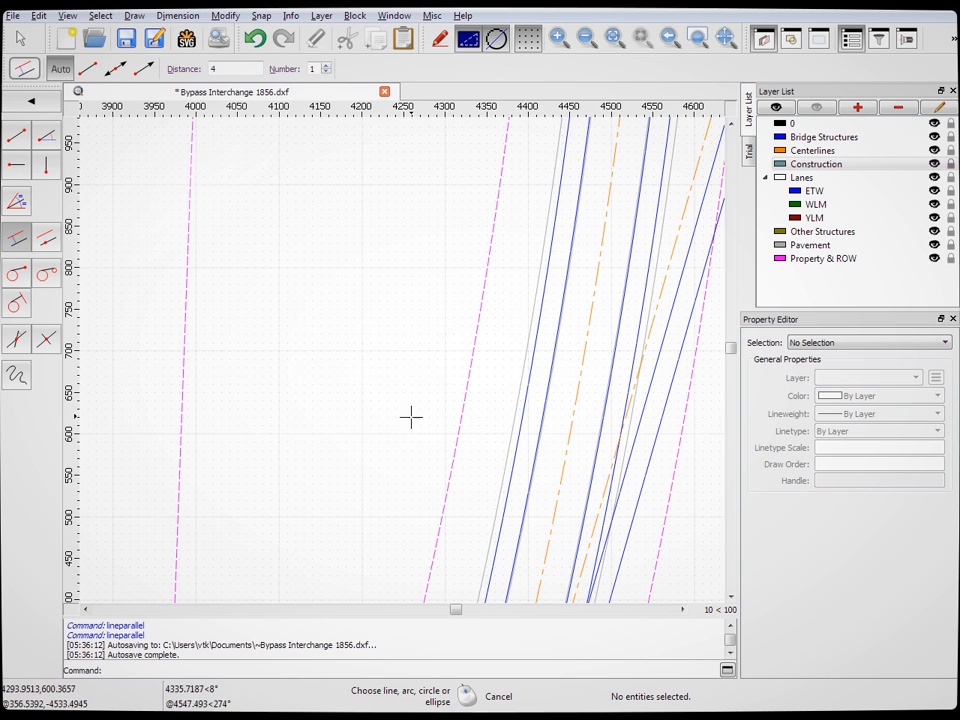
On the Construction layer, offset the bypass curve's outer western ETW line 88 to the west, just outside the right-of-way line
scroll(395, 418, down, 5)
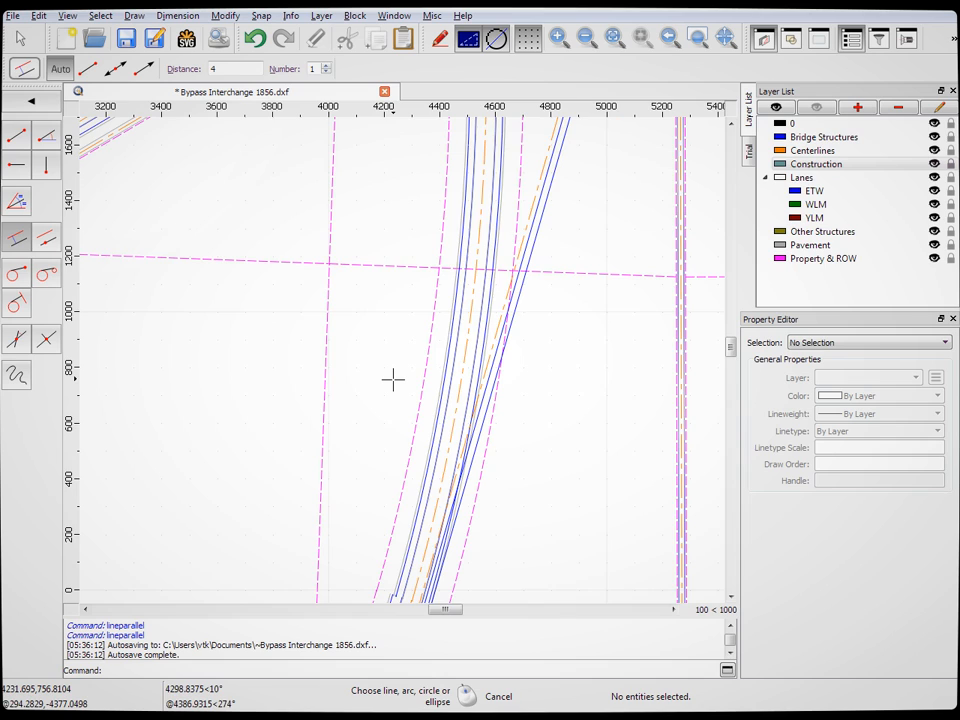
scroll(393, 378, down, 4)
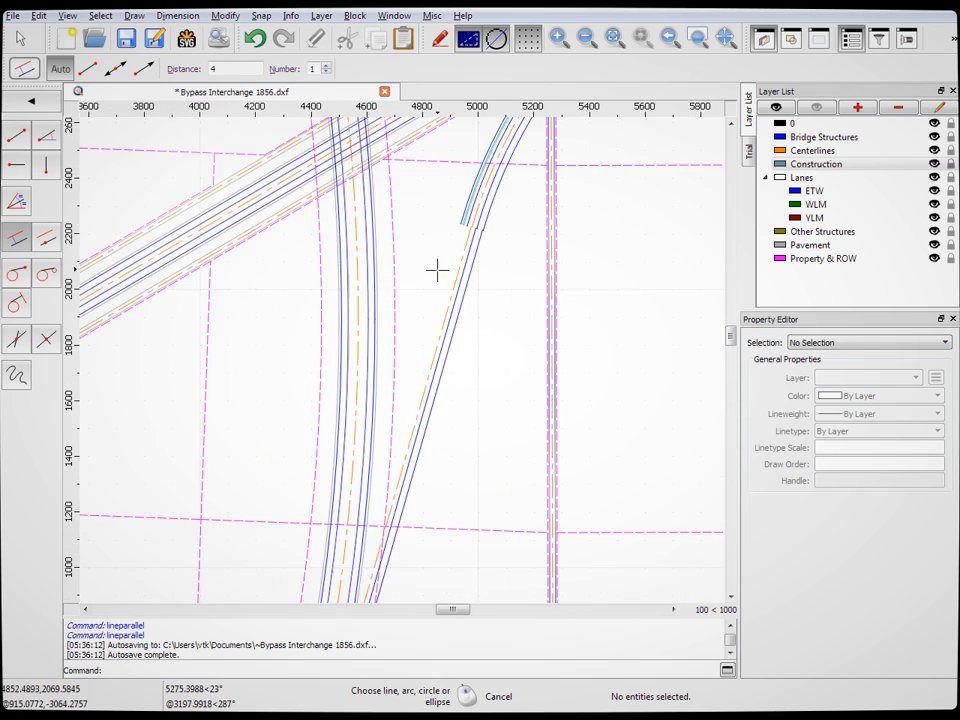
scroll(318, 352, up, 7)
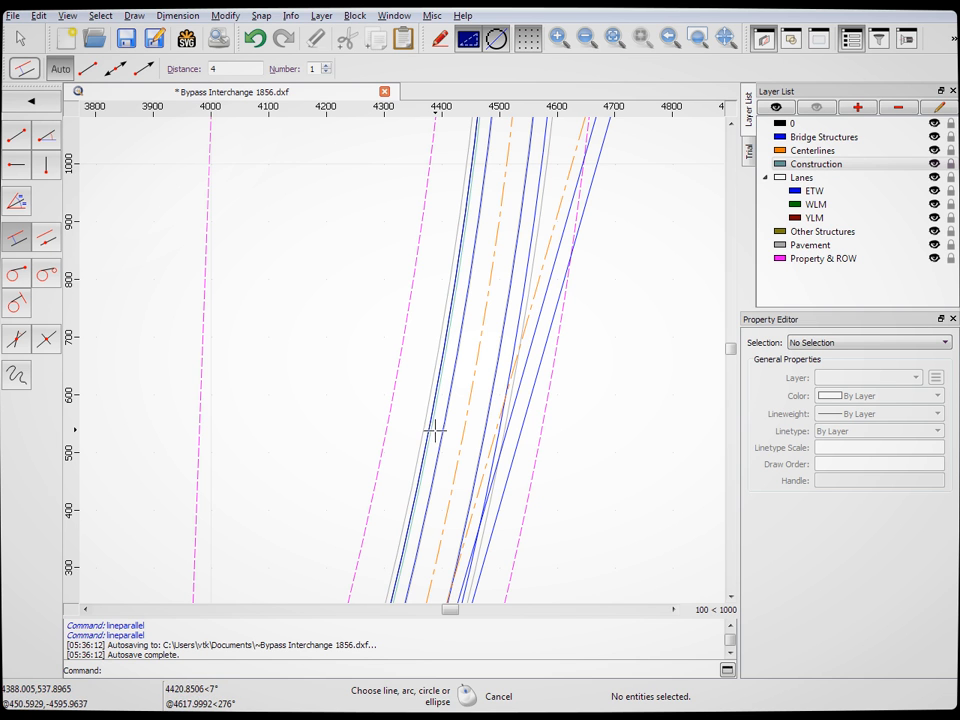
scroll(383, 441, up, 5)
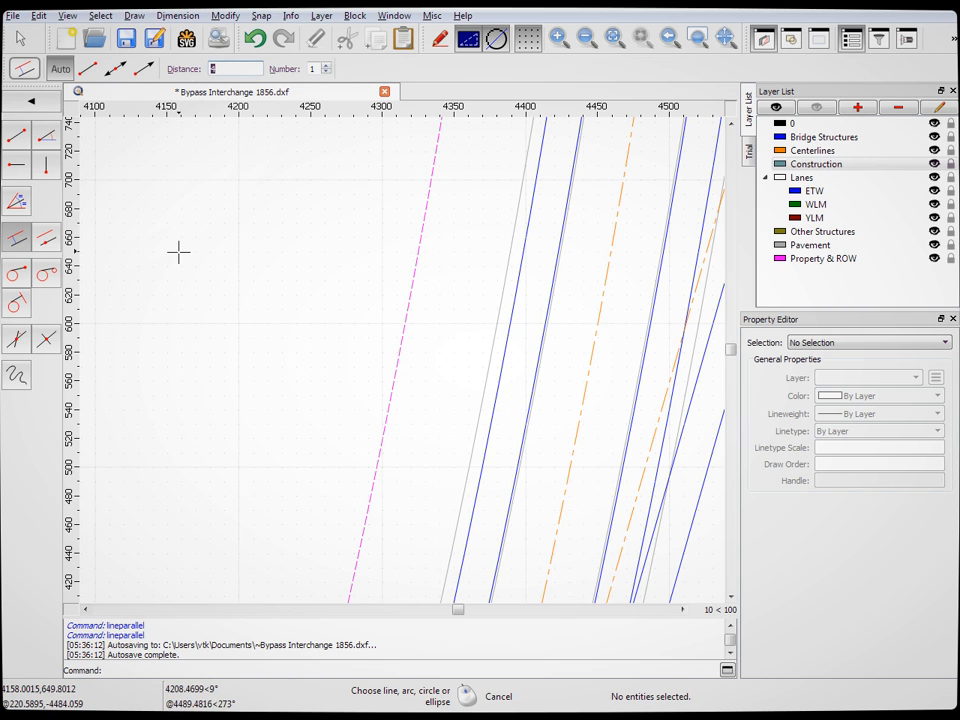
text(8)
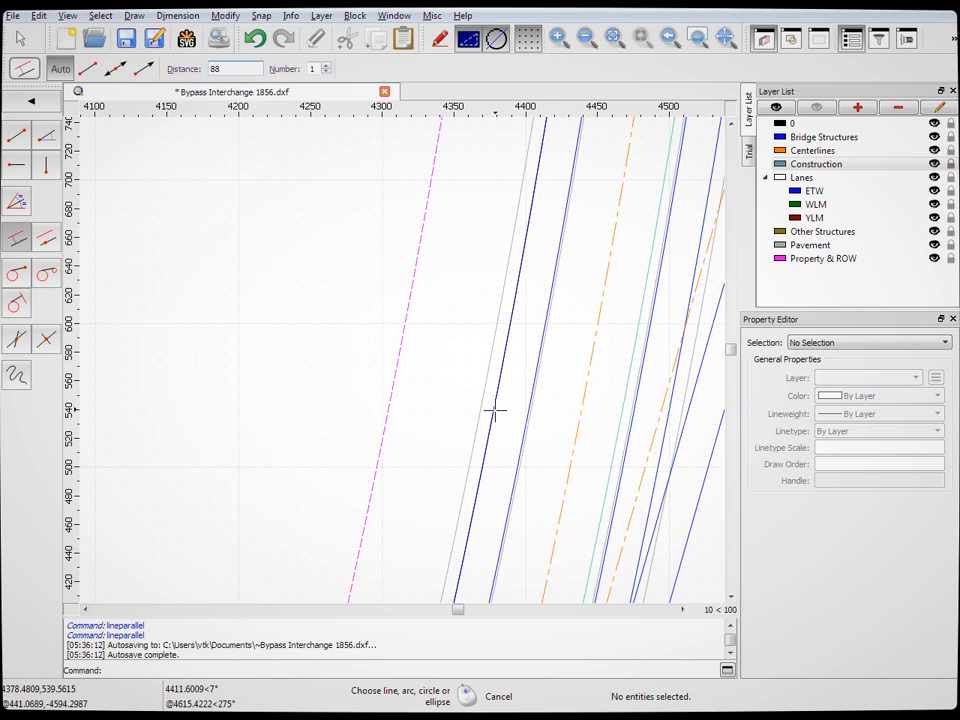
scroll(274, 306, down, 10)
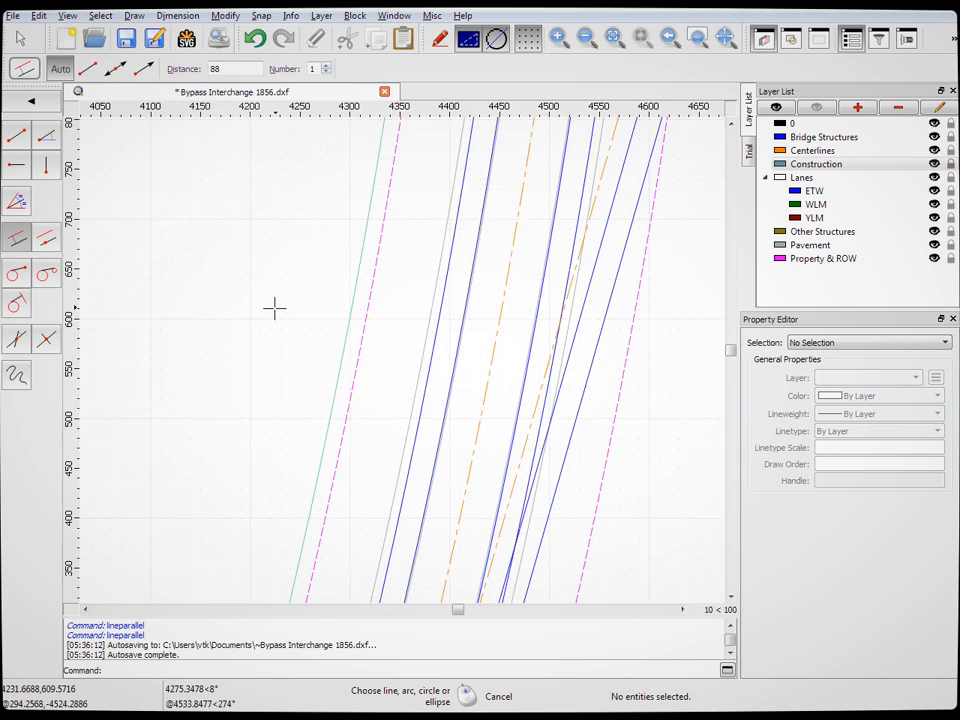
scroll(198, 323, up, 5)
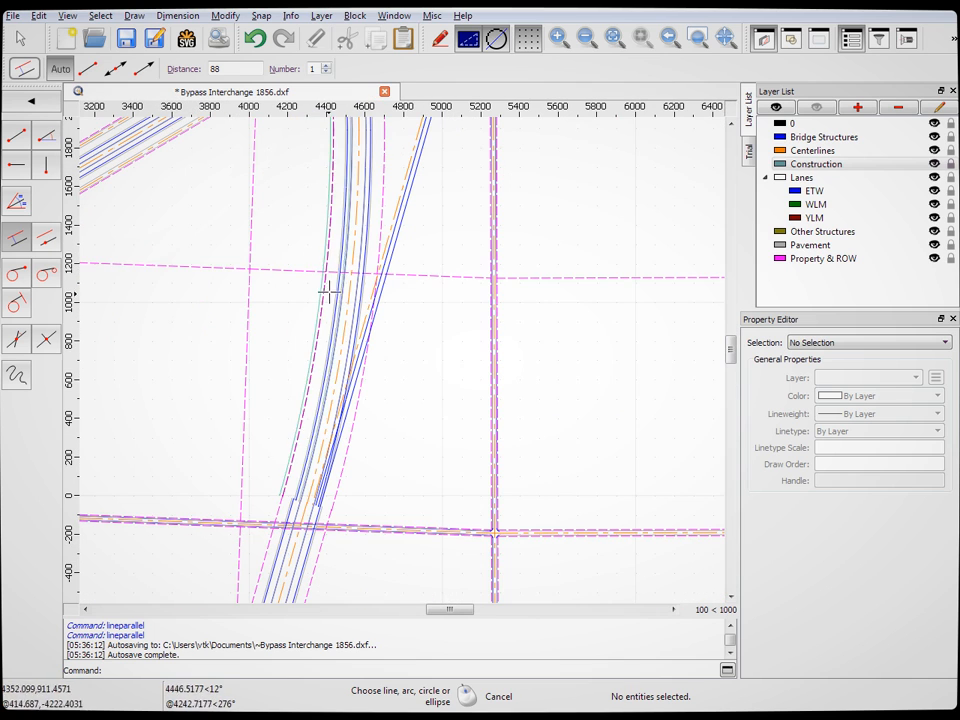
click(20, 38)
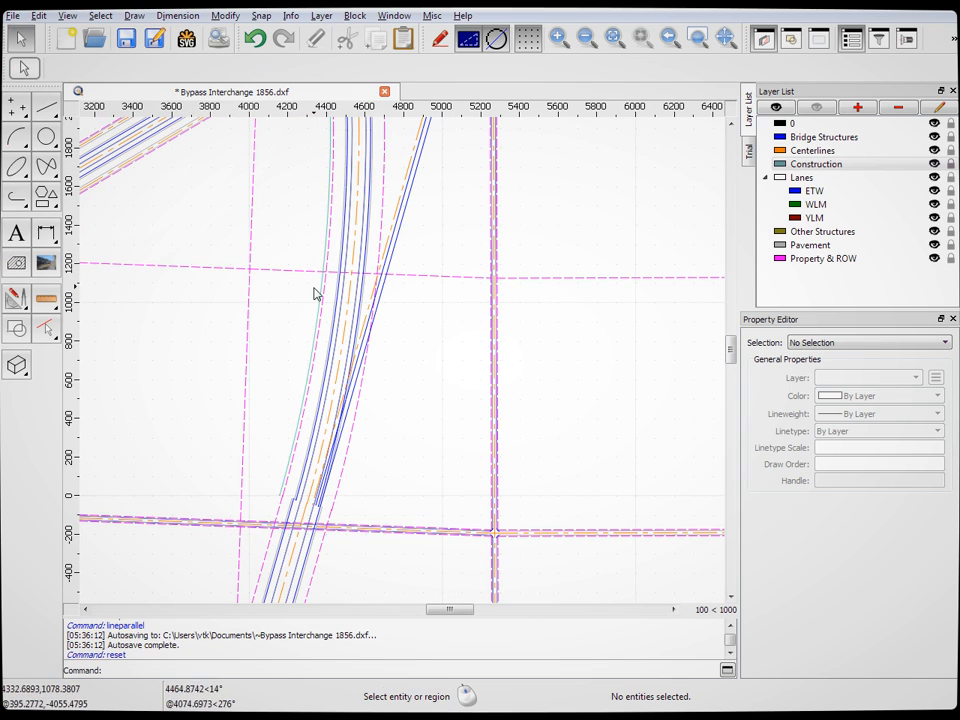
Examine the bypass between the highway and the east-west road, including where its curve meets the straight section and the ramp joins
scroll(320, 360, down, 3)
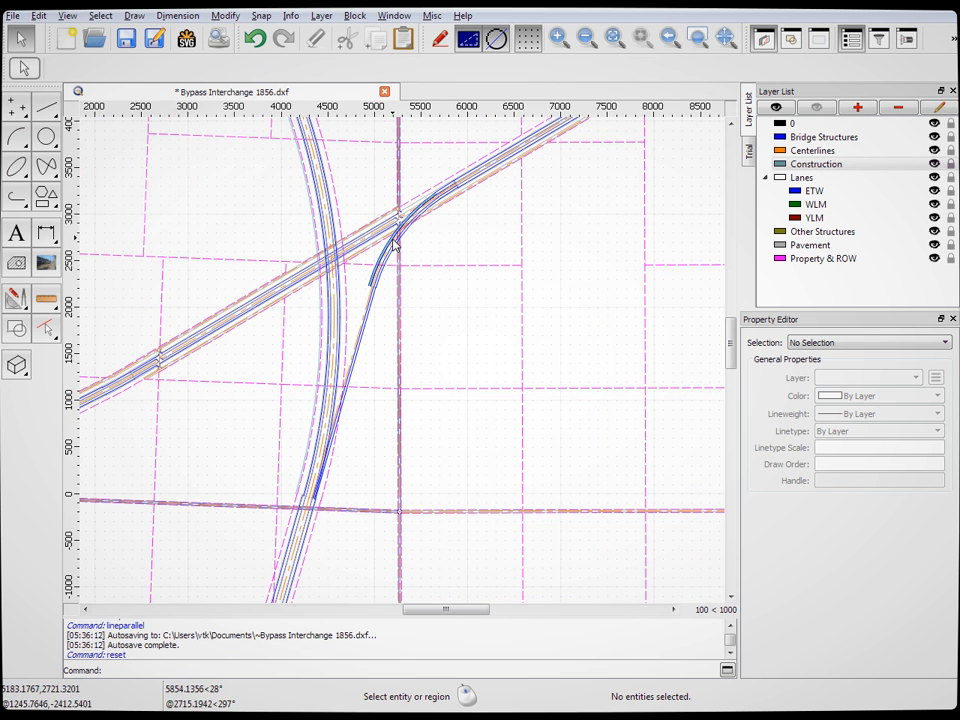
scroll(349, 246, up, 5)
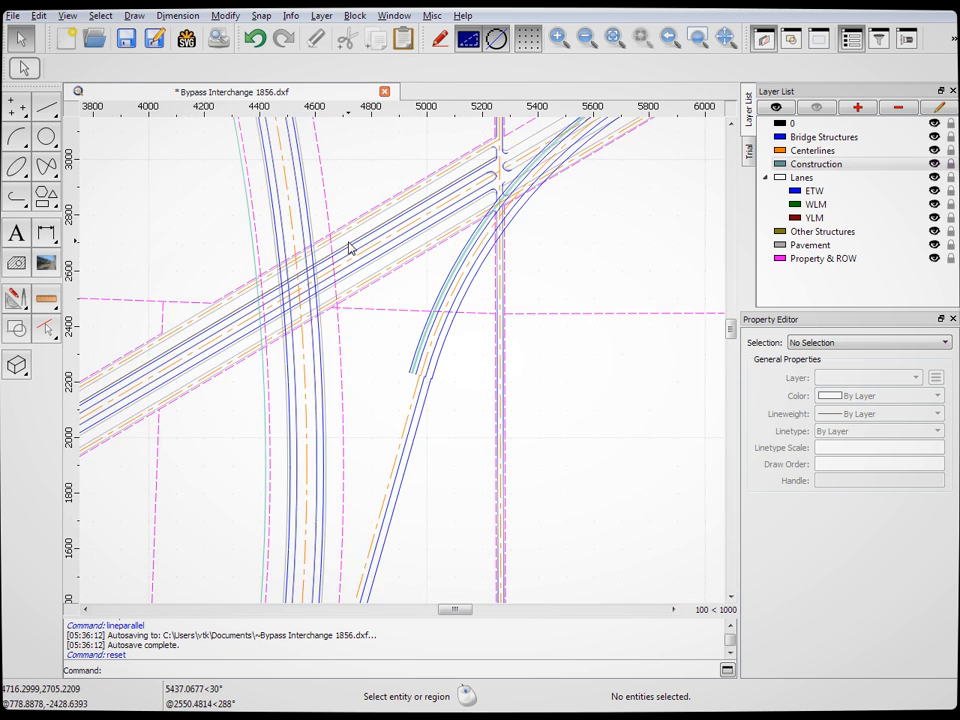
scroll(471, 279, down, 6)
scroll(375, 514, up, 5)
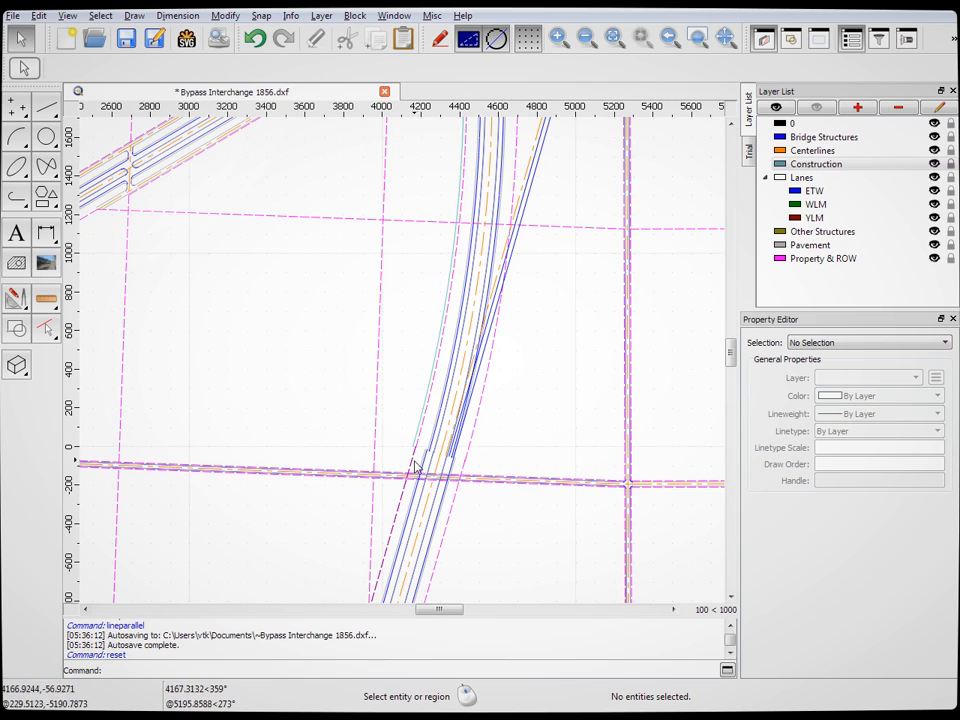
scroll(495, 302, down, 3)
scroll(431, 270, up, 3)
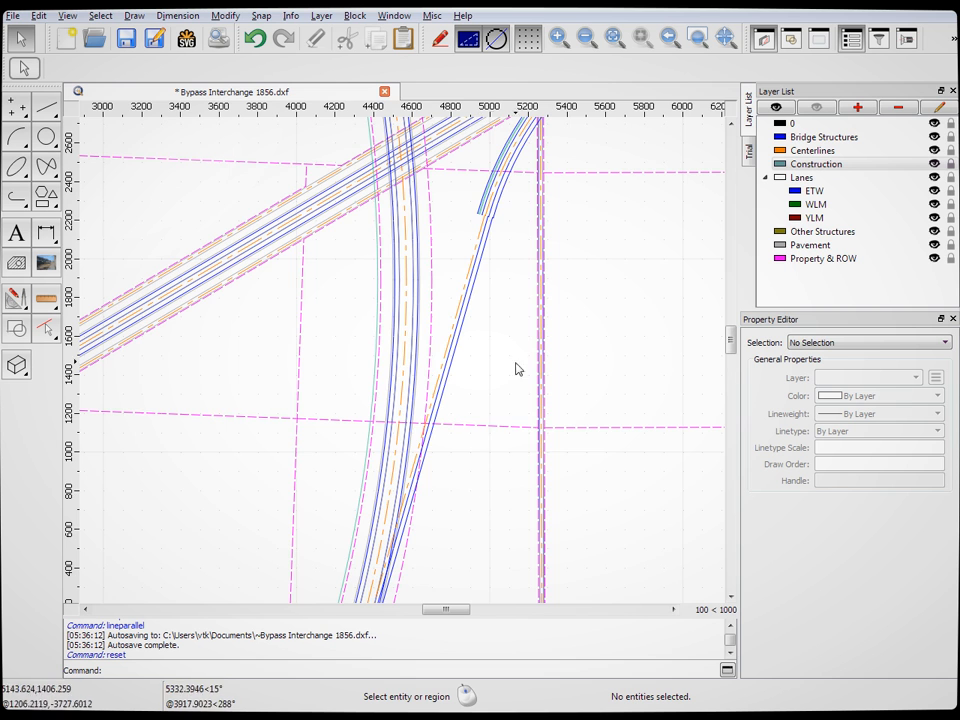
scroll(461, 433, down, 2)
scroll(460, 445, up, 1)
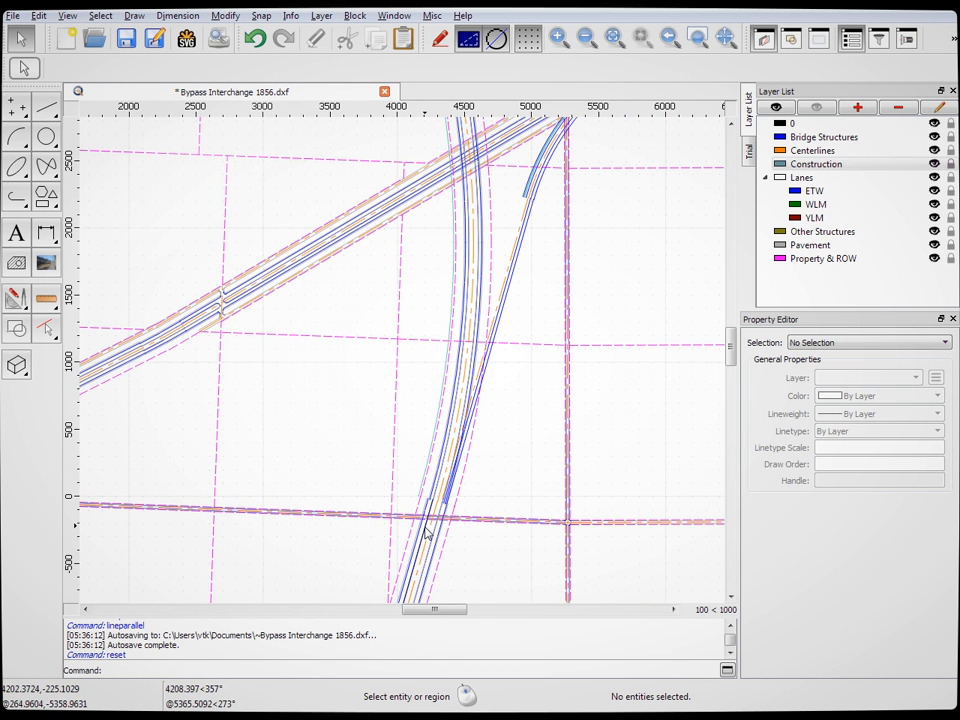
scroll(425, 533, up, 10)
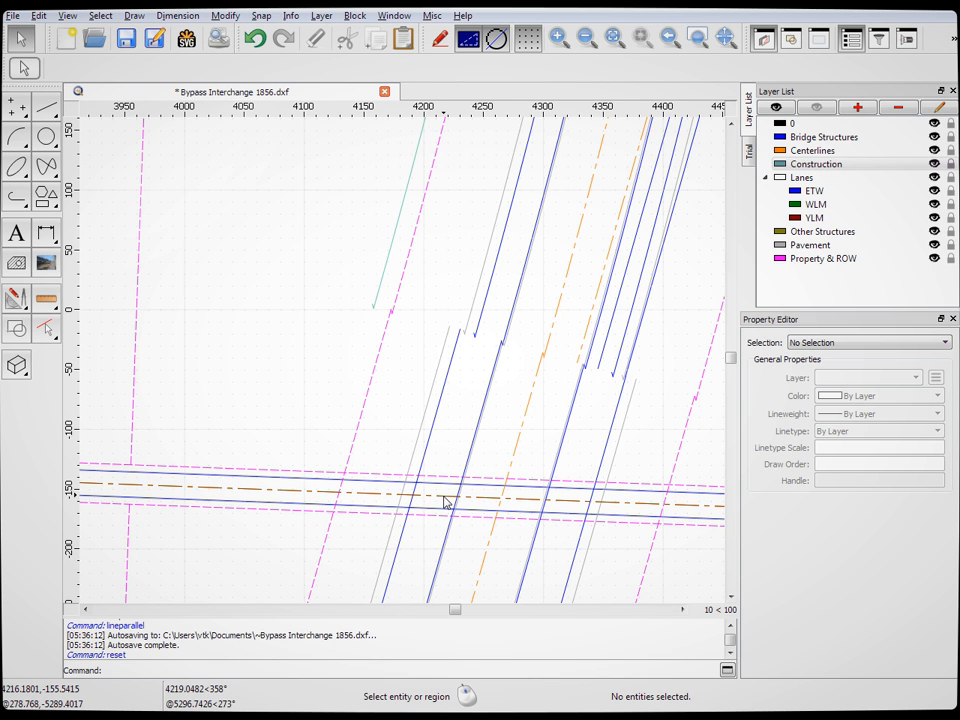
scroll(448, 474, down, 12)
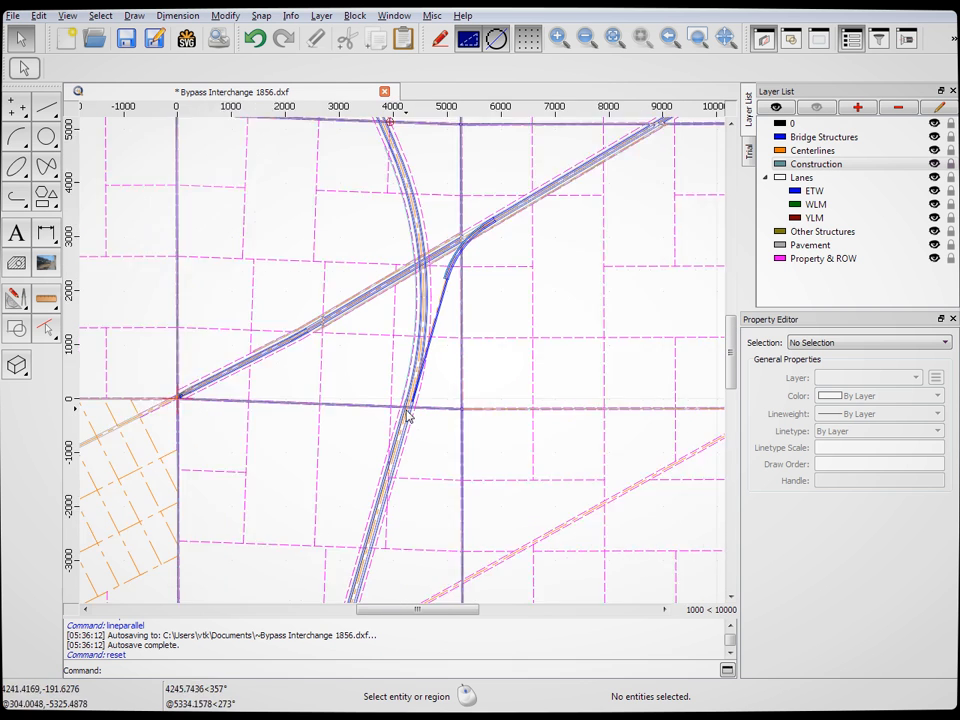
scroll(407, 417, down, 1)
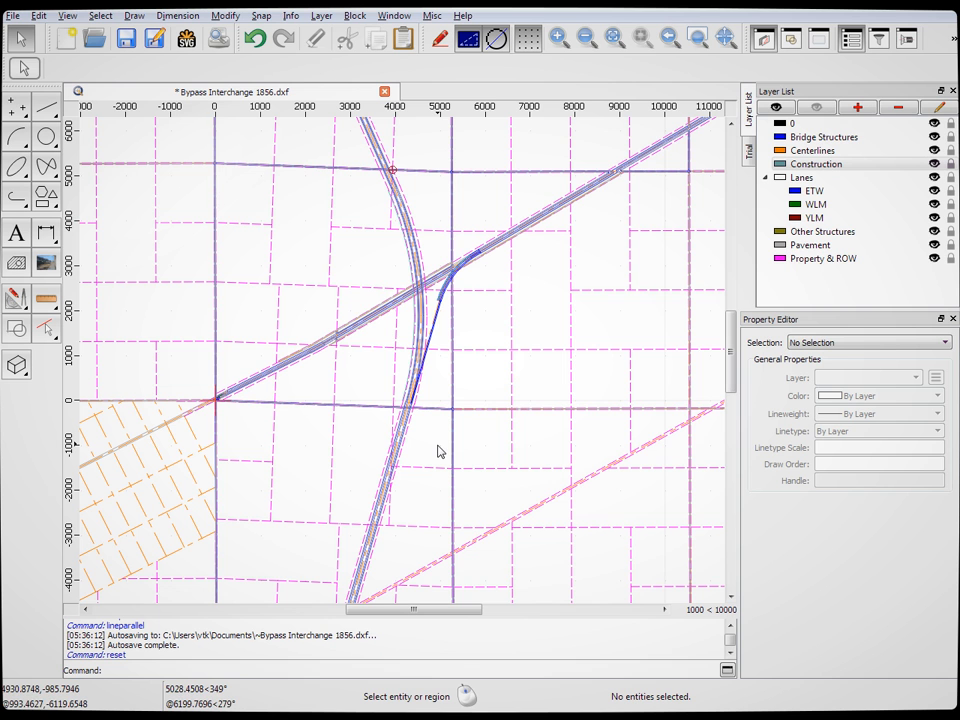
scroll(388, 401, up, 6)
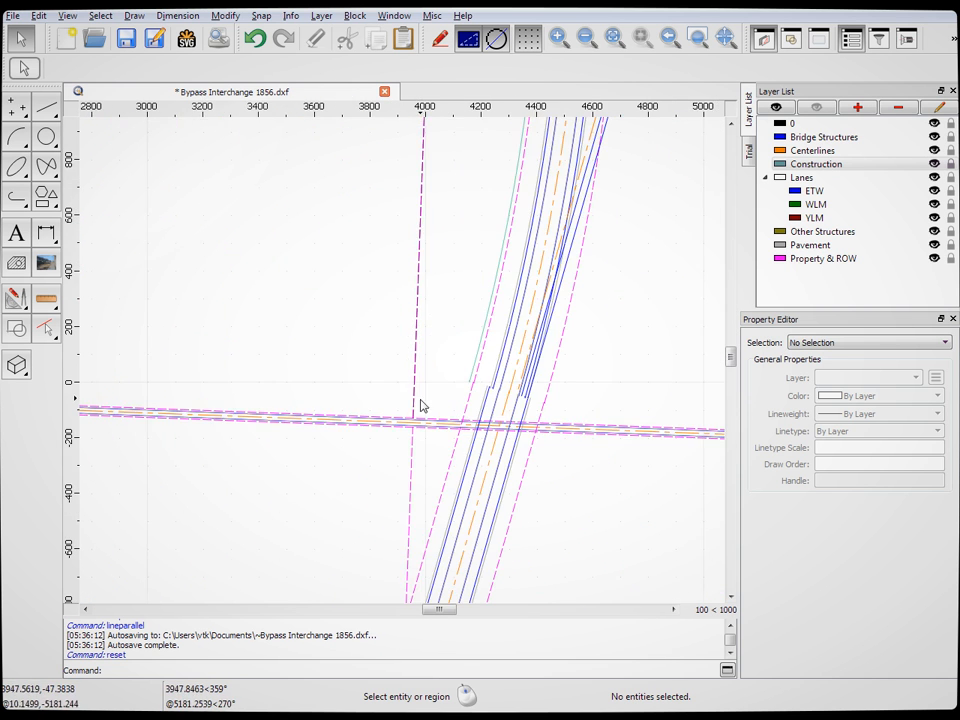
scroll(421, 405, up, 2)
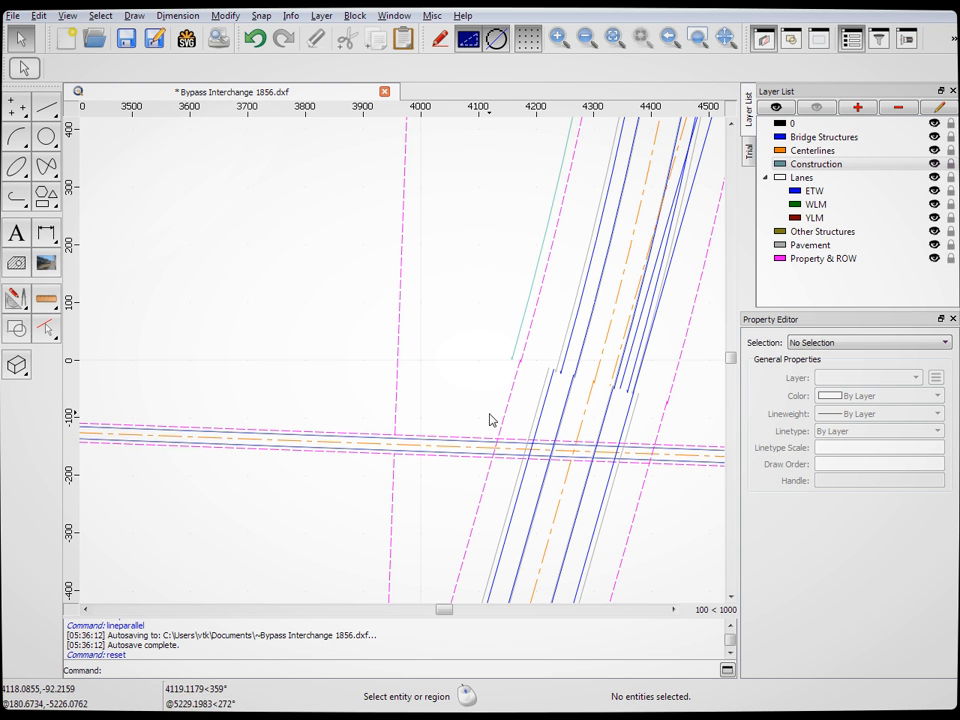
scroll(531, 466, down, 10)
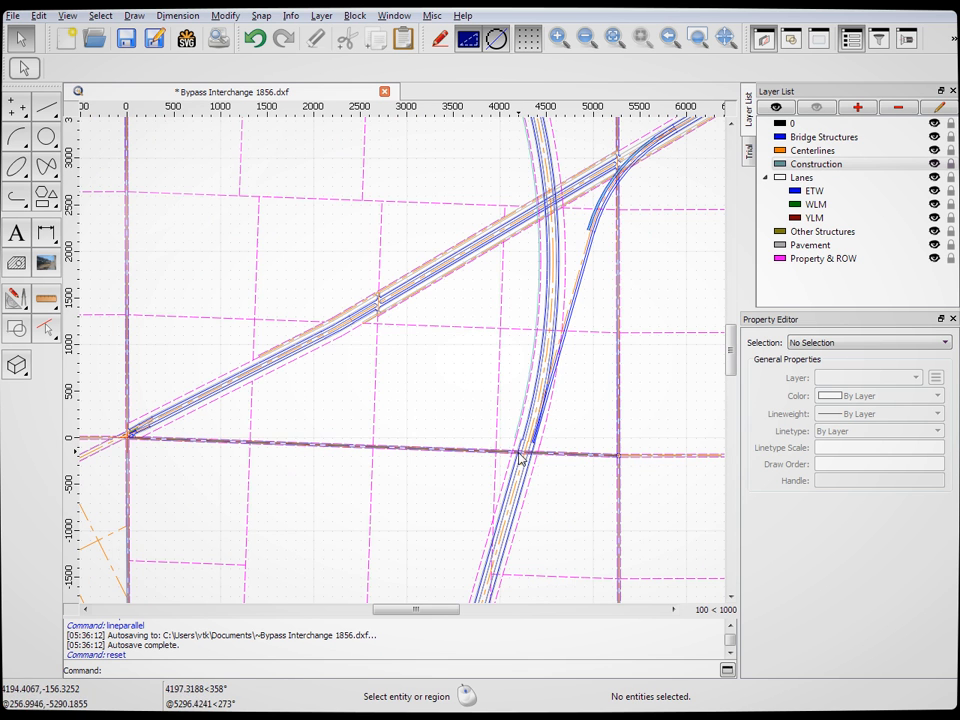
scroll(516, 454, up, 8)
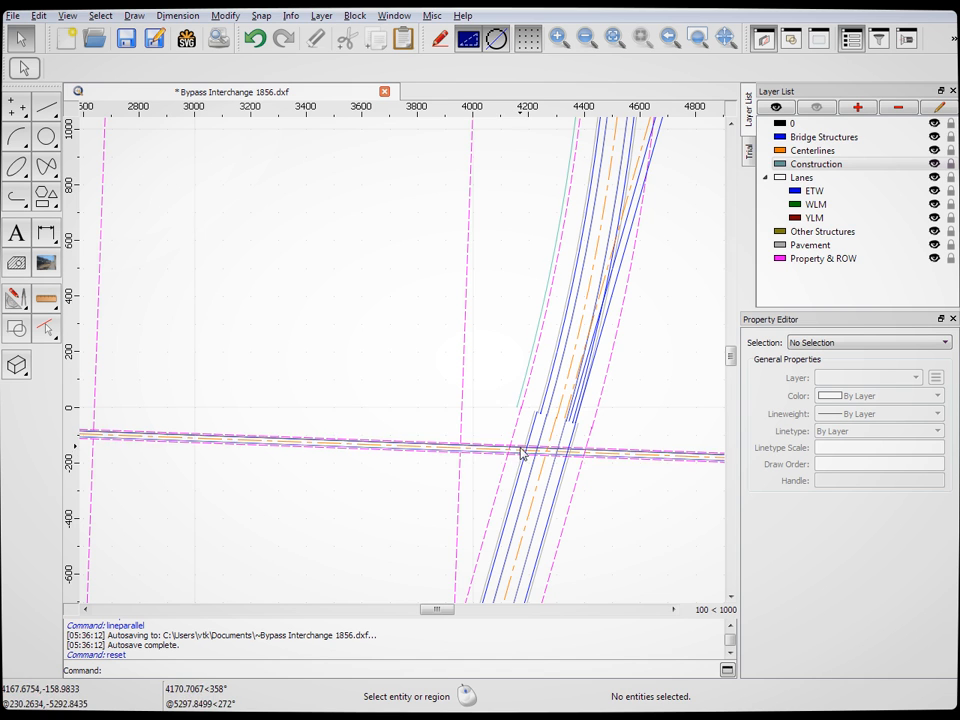
scroll(549, 456, down, 8)
scroll(531, 497, up, 10)
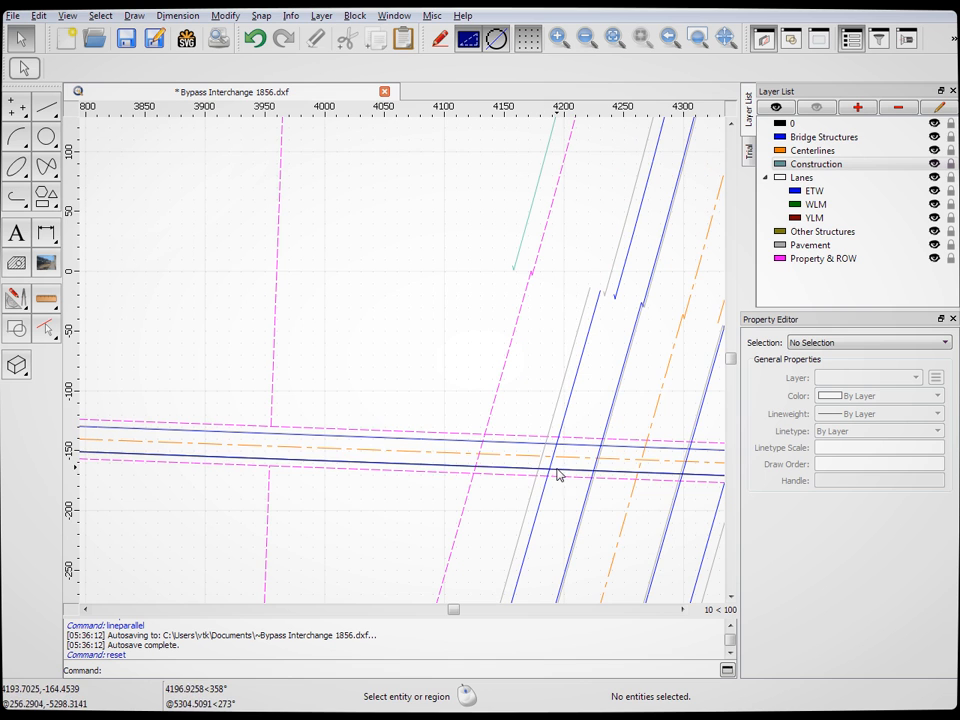
Add two successive construction offsets of 12 to the west from the outer western ETW line of the bypass's straight section
click(46, 106)
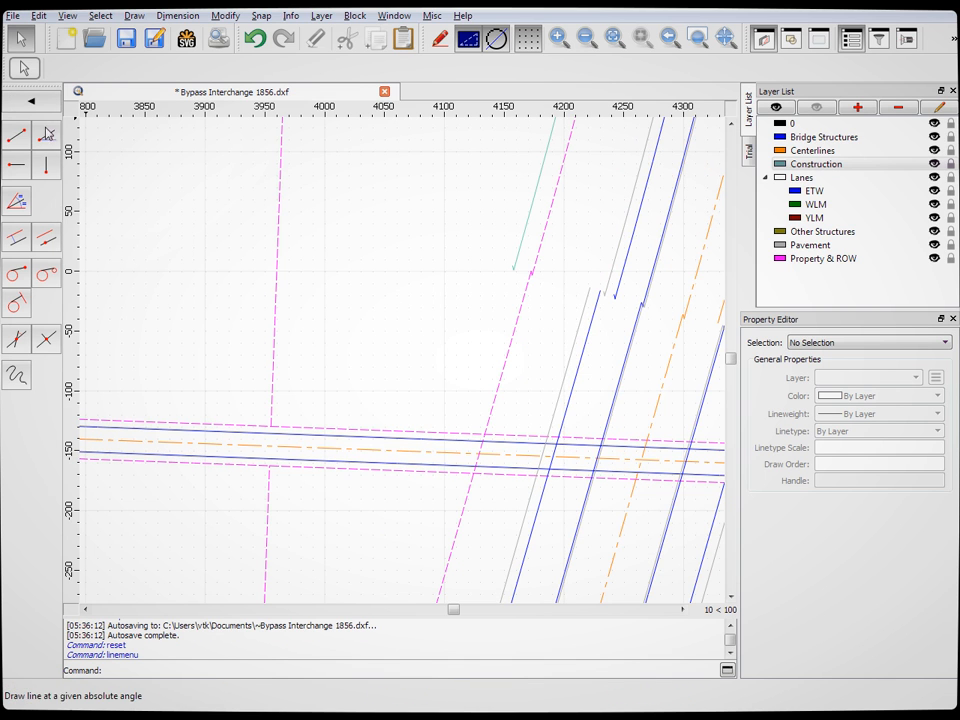
click(22, 239)
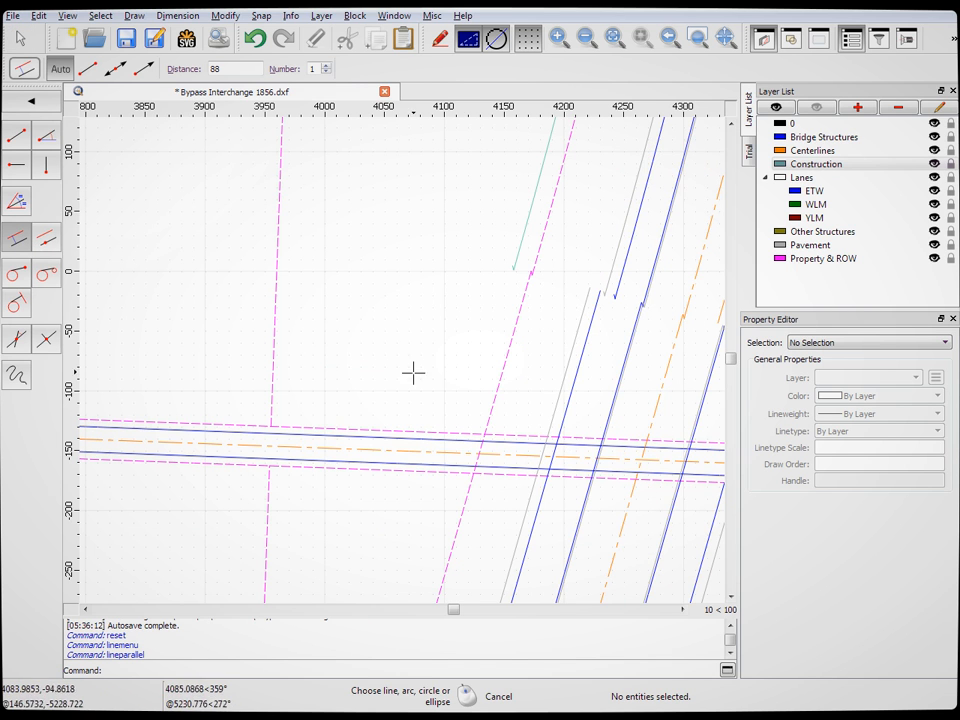
scroll(547, 446, up, 4)
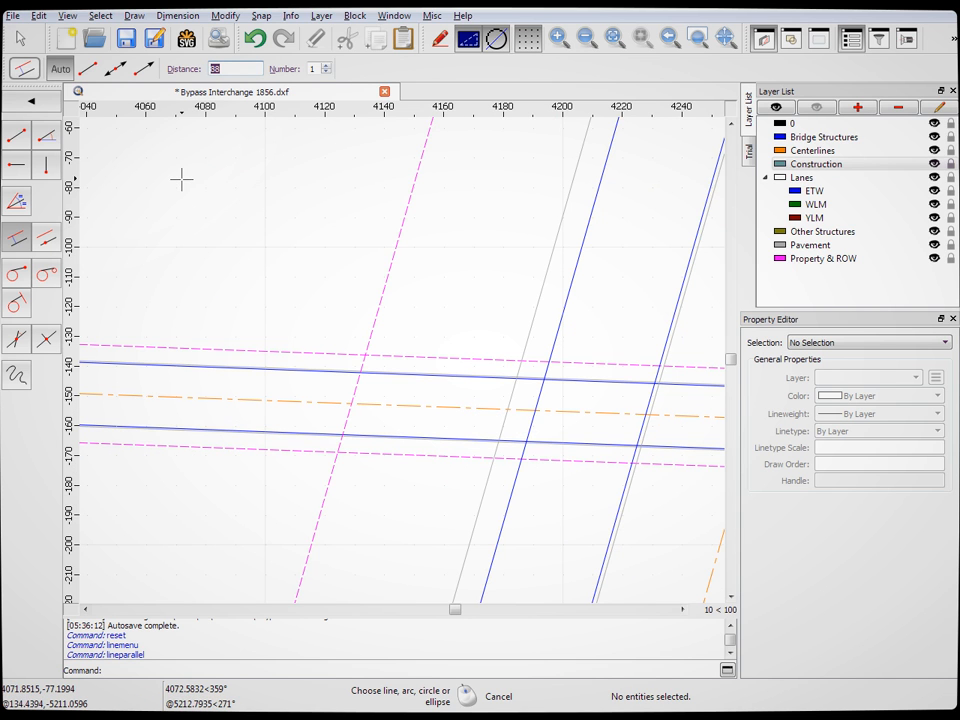
text(12)
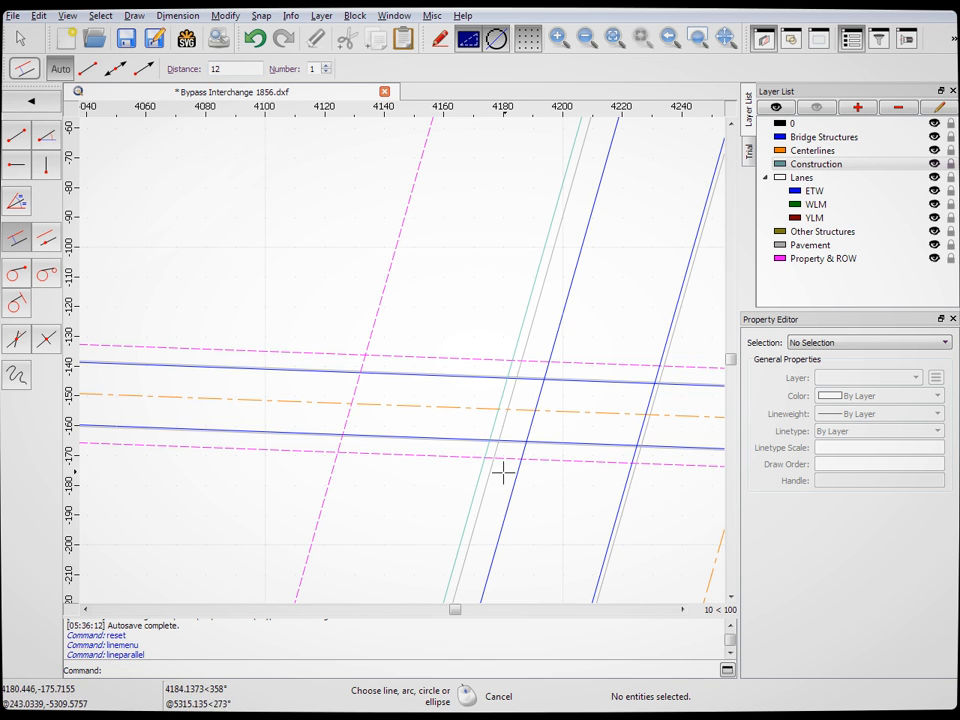
click(497, 411)
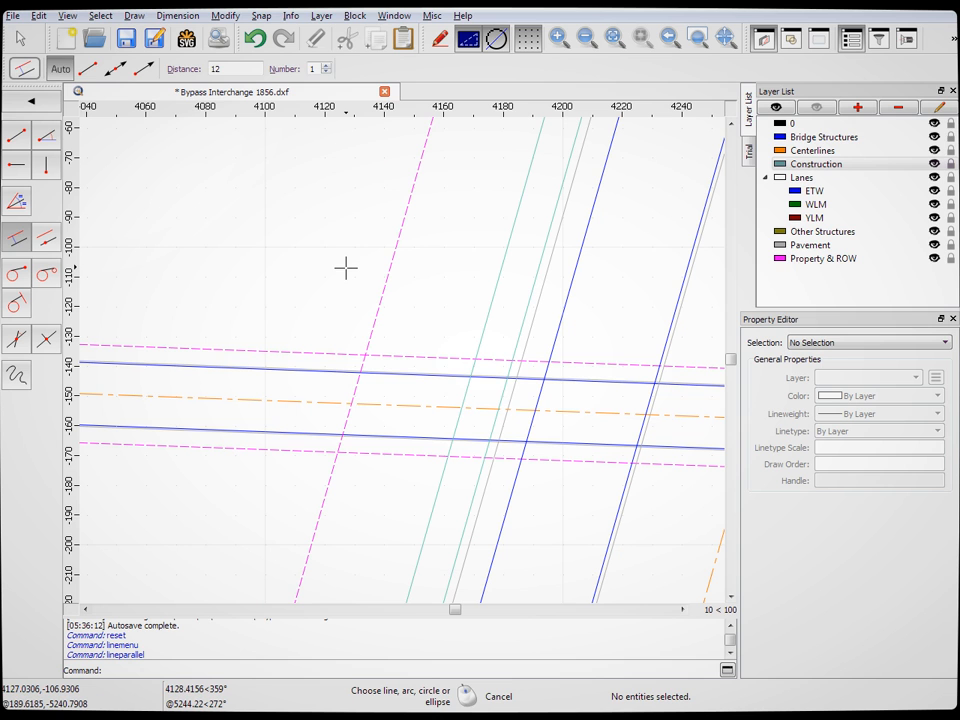
Divide the outer construction line where it crosses the east-west road's centerline and delete its northern segment
key(d)
key(i)
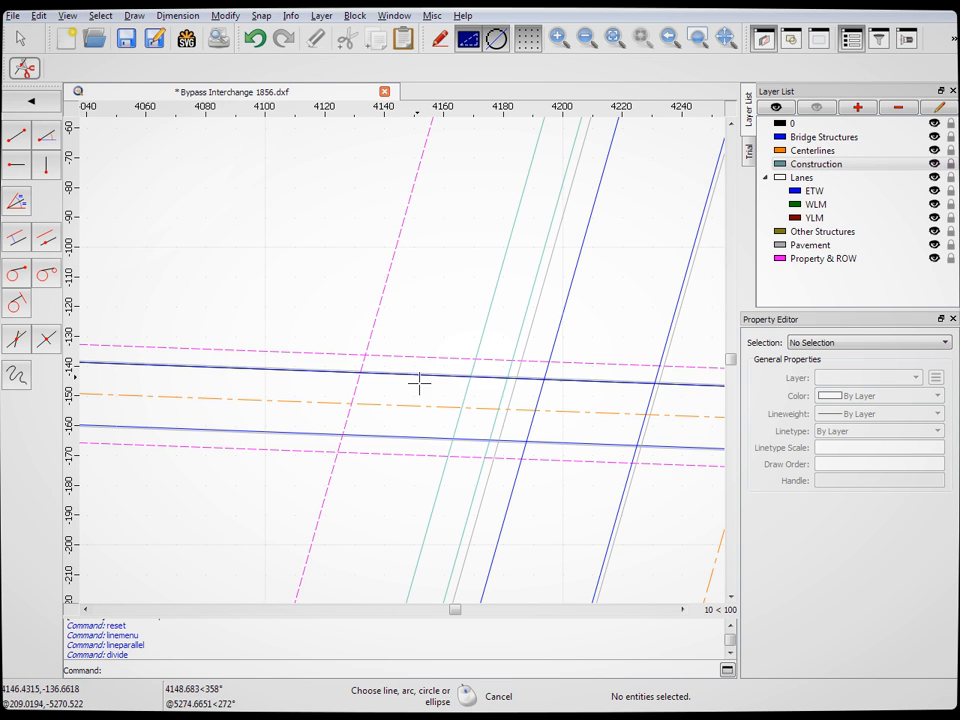
click(469, 390)
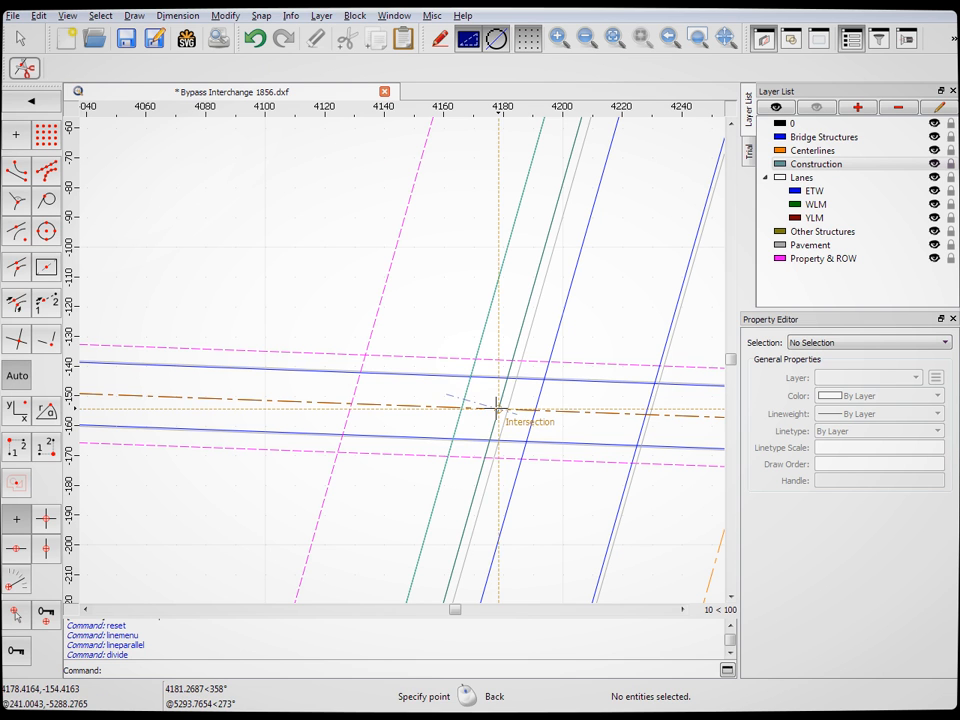
key(Escape)
key(Escape)
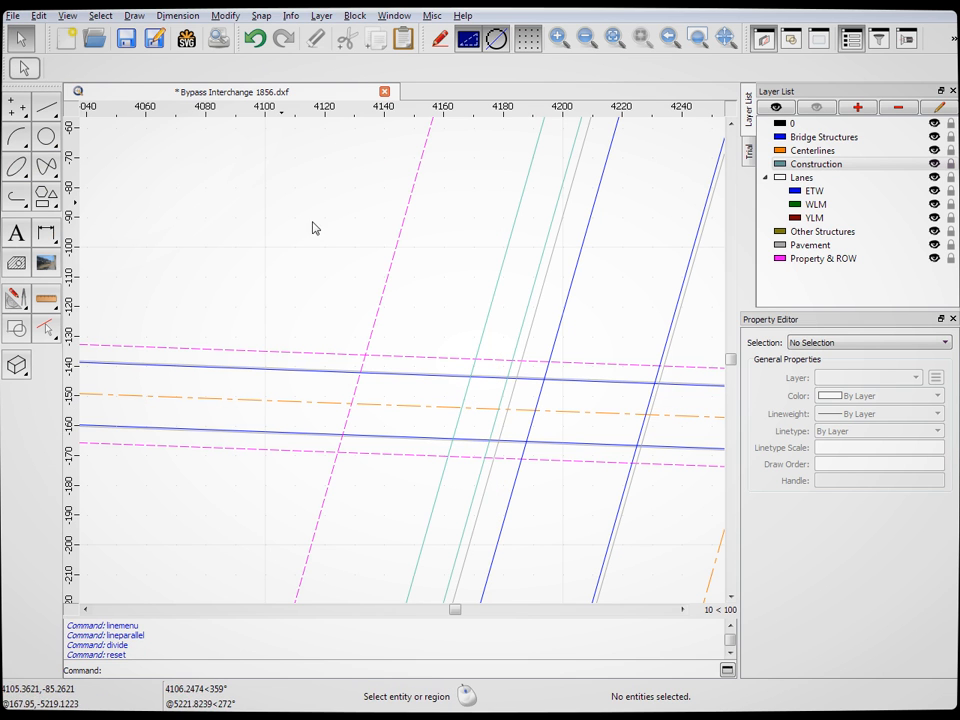
click(503, 287)
key(Delete)
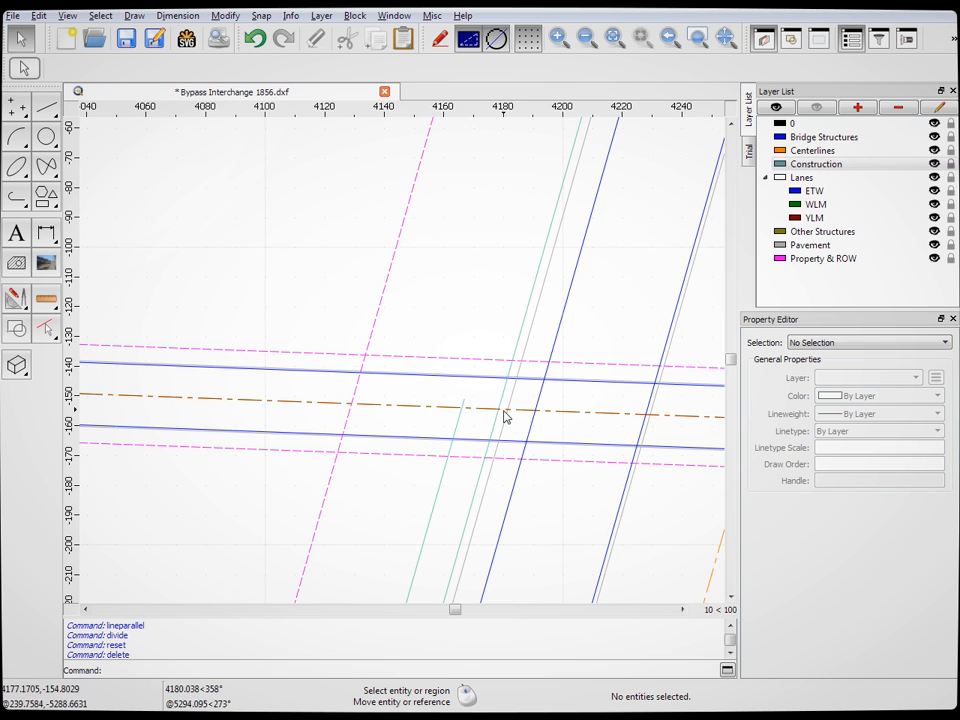
Lengthen the outer construction line by 440 at its northern end, starting from the east-west road's centerline
scroll(497, 454, down, 5)
scroll(486, 364, up, 2)
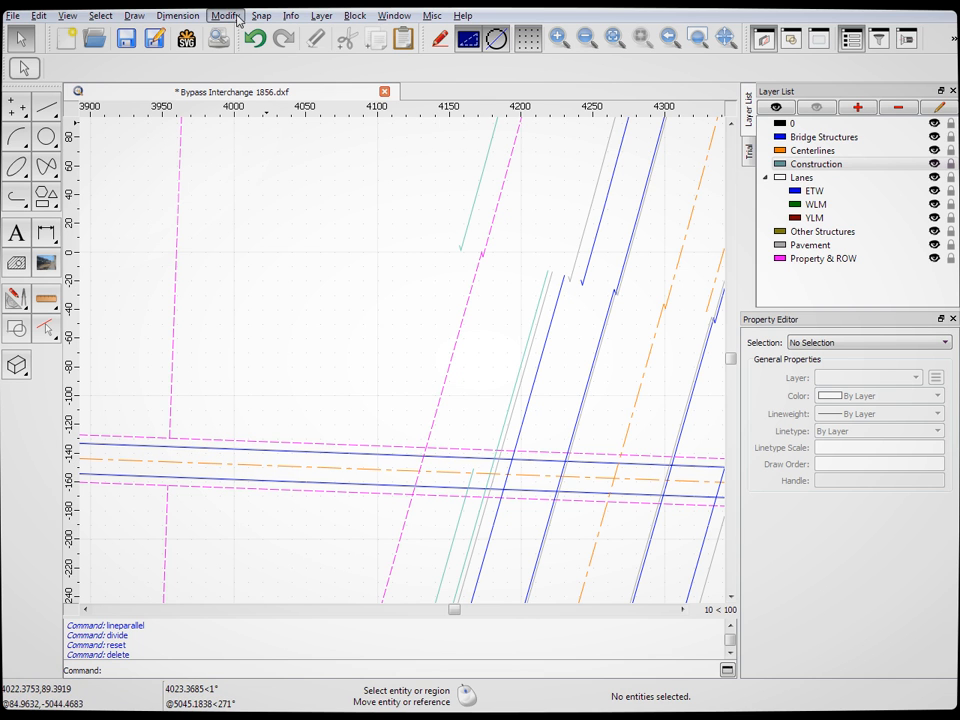
key(l)
key(e)
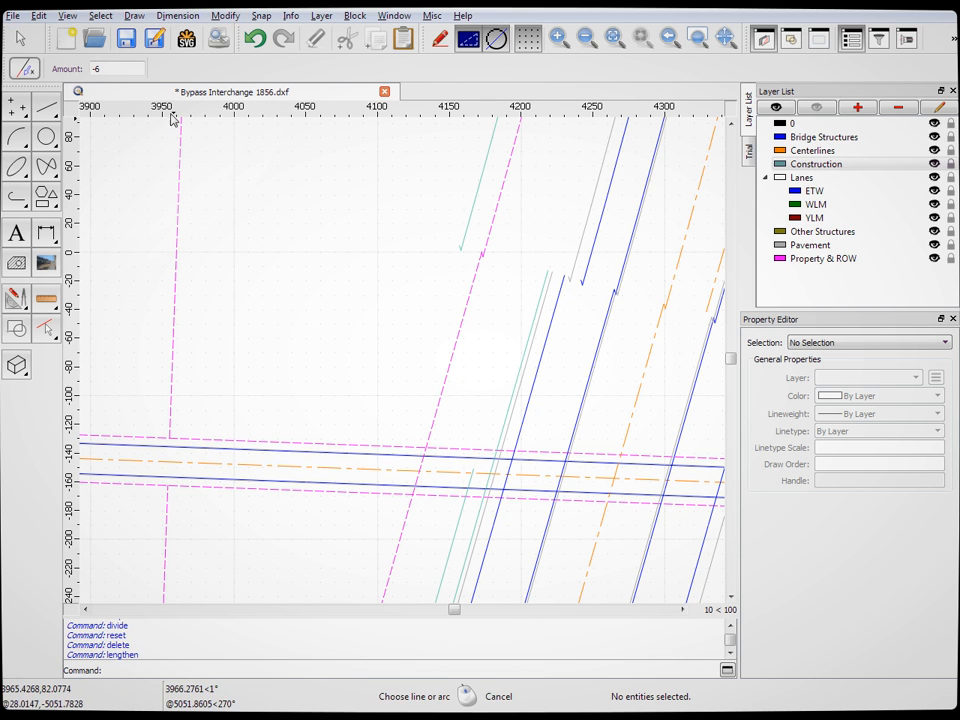
double_click(118, 70)
text(440)
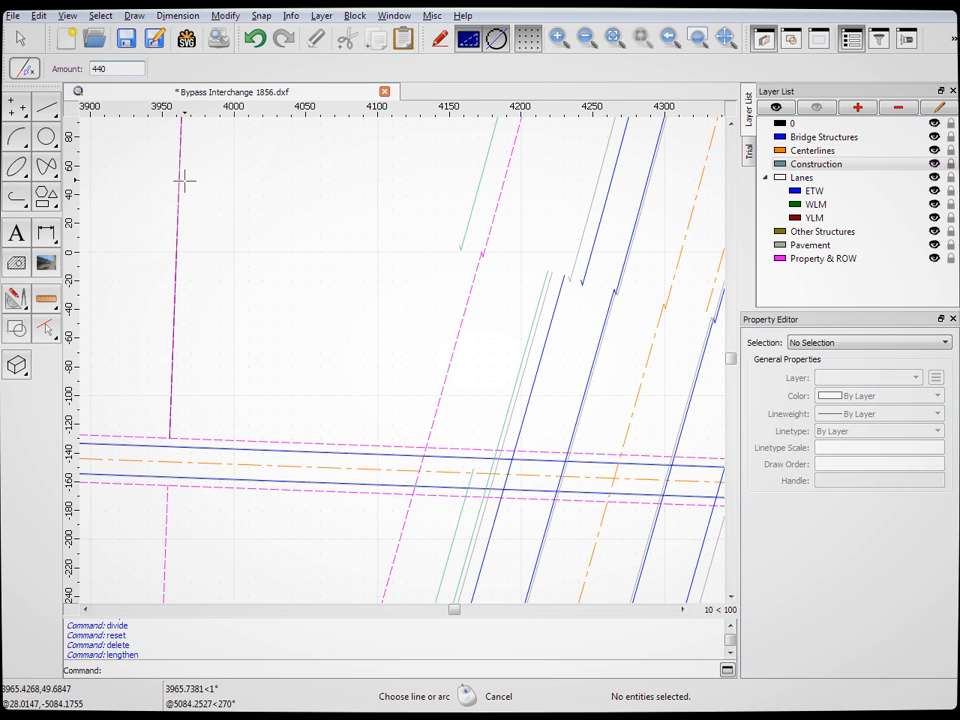
On the Centerlines layer, draw a line from the inner construction line's crossing with the road centerline to the lengthened line's northern end
click(43, 112)
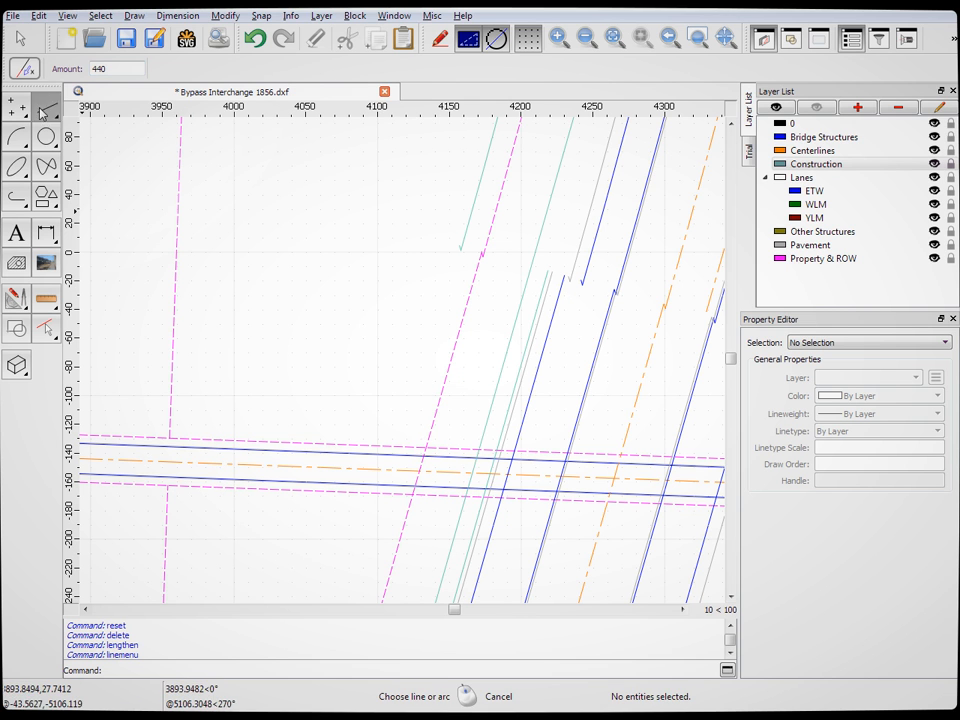
click(16, 137)
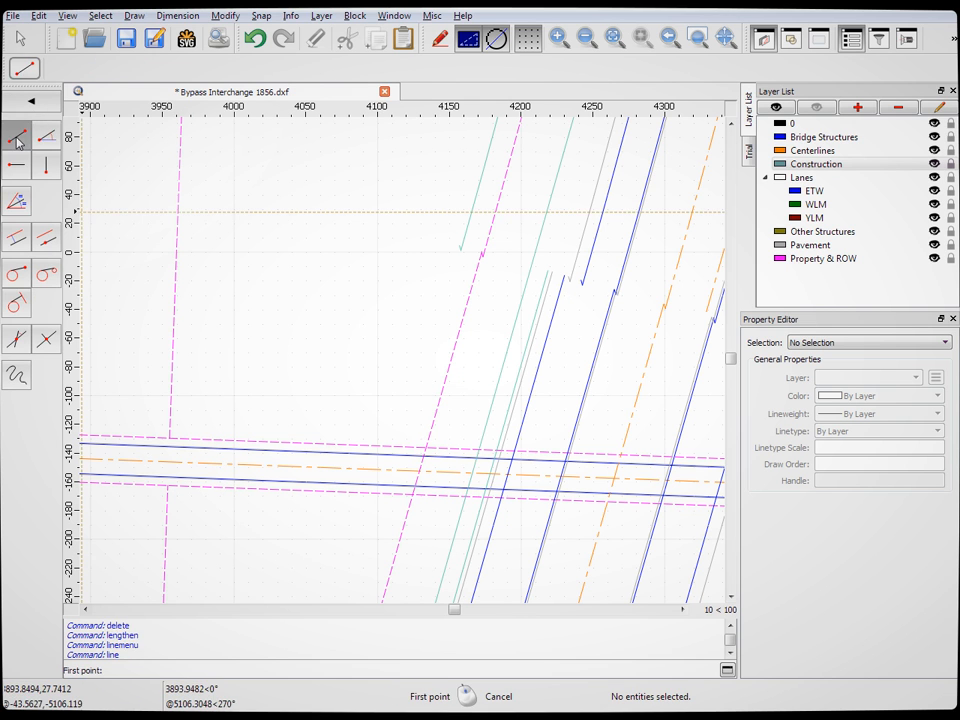
click(812, 150)
click(489, 475)
scroll(392, 377, down, 3)
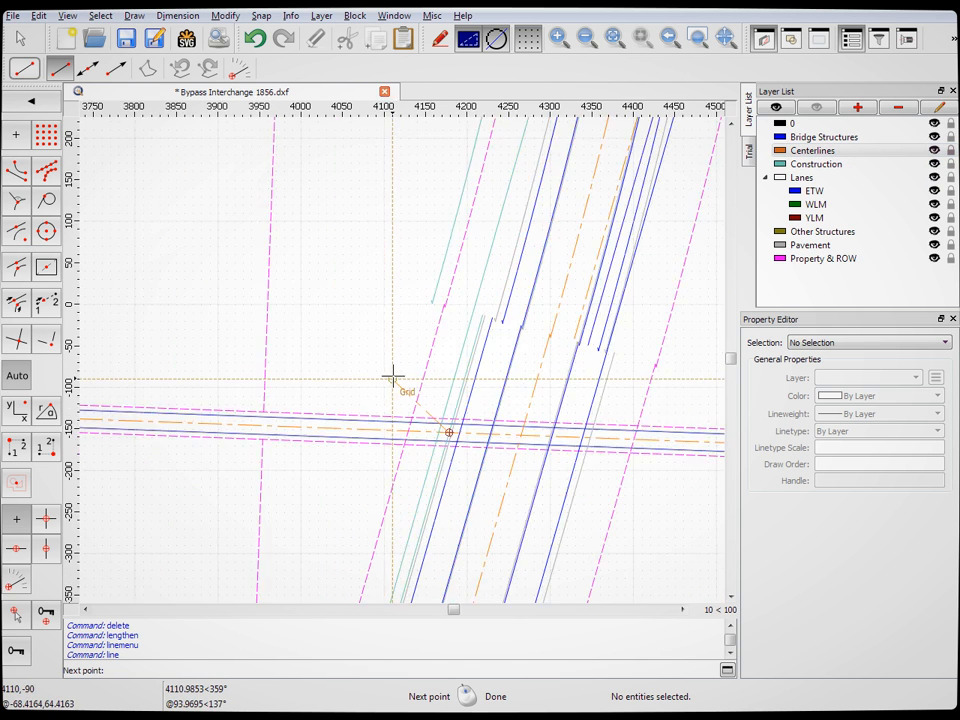
scroll(392, 377, down, 3)
click(463, 231)
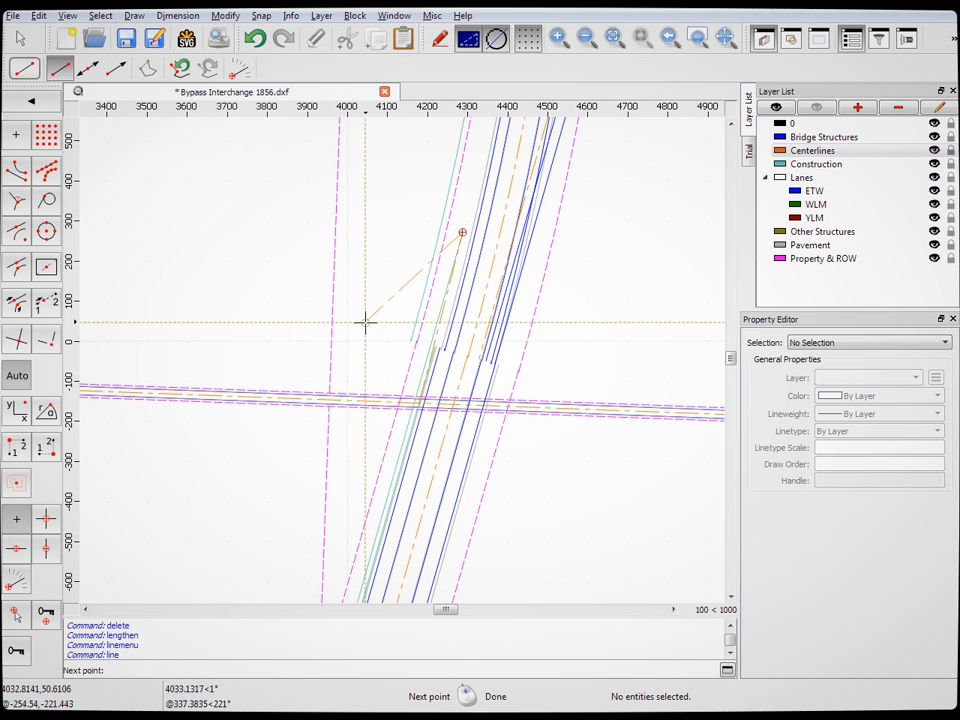
scroll(370, 318, up, 5)
scroll(410, 365, down, 4)
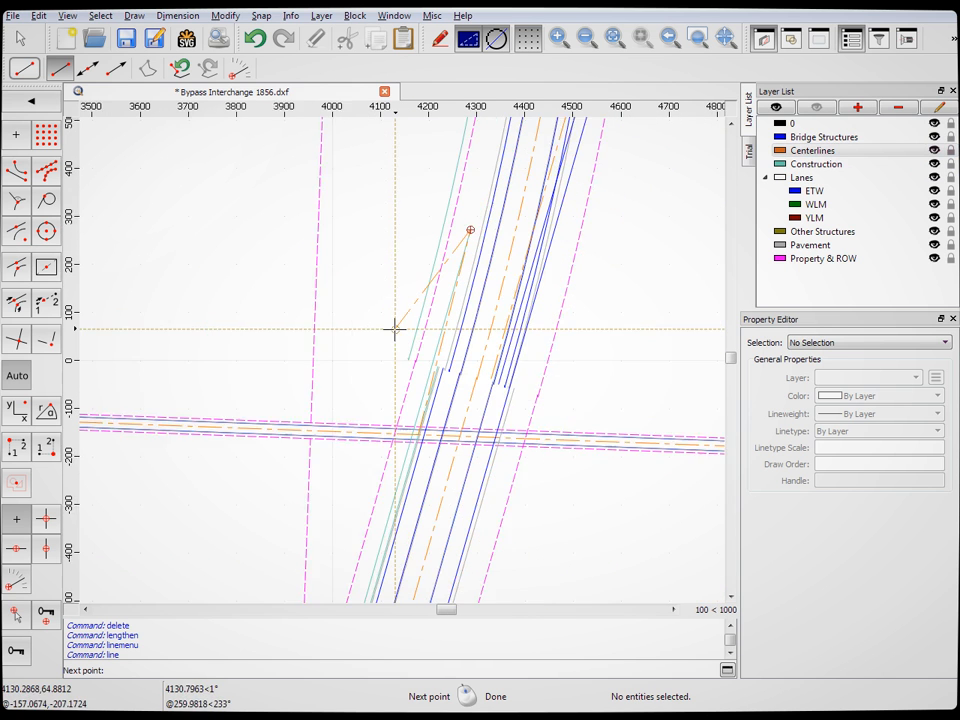
scroll(395, 328, down, 1)
right_click(406, 460)
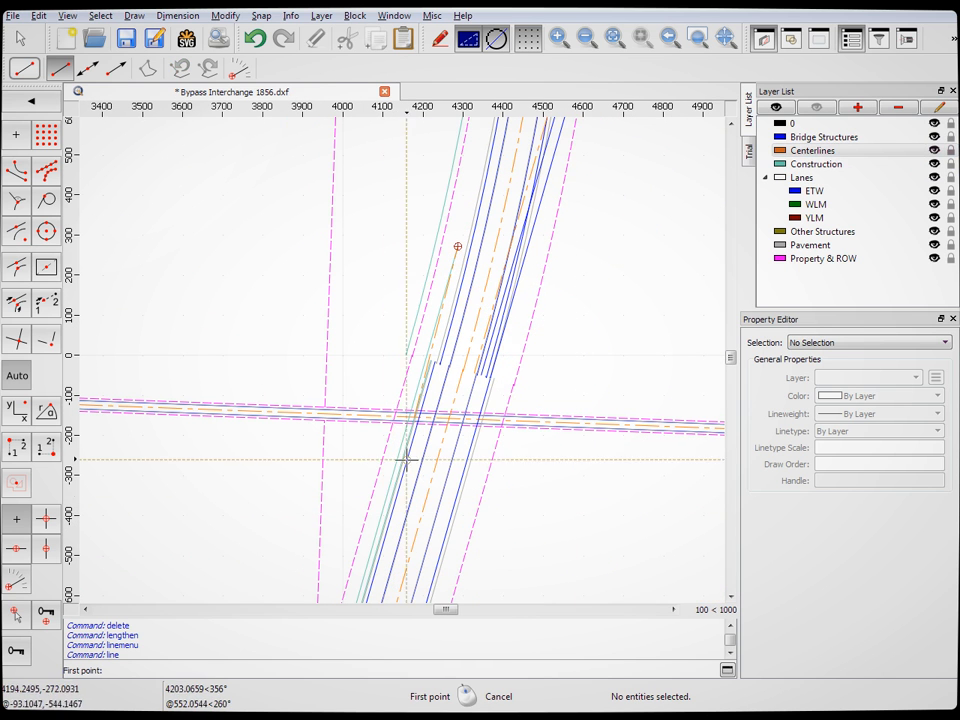
right_click(474, 434)
scroll(414, 388, up, 2)
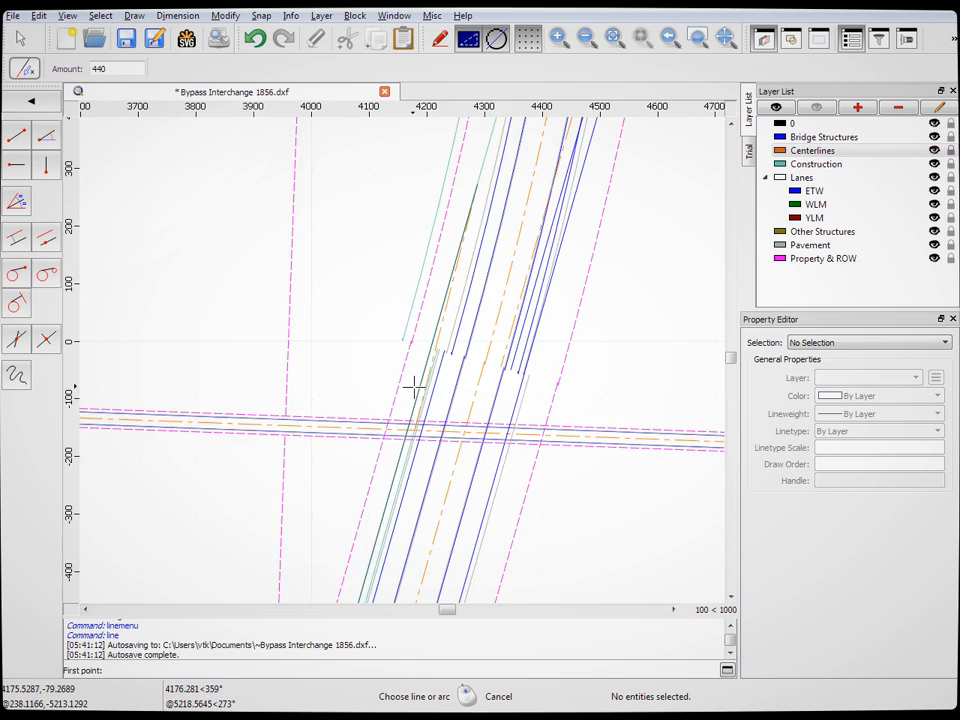